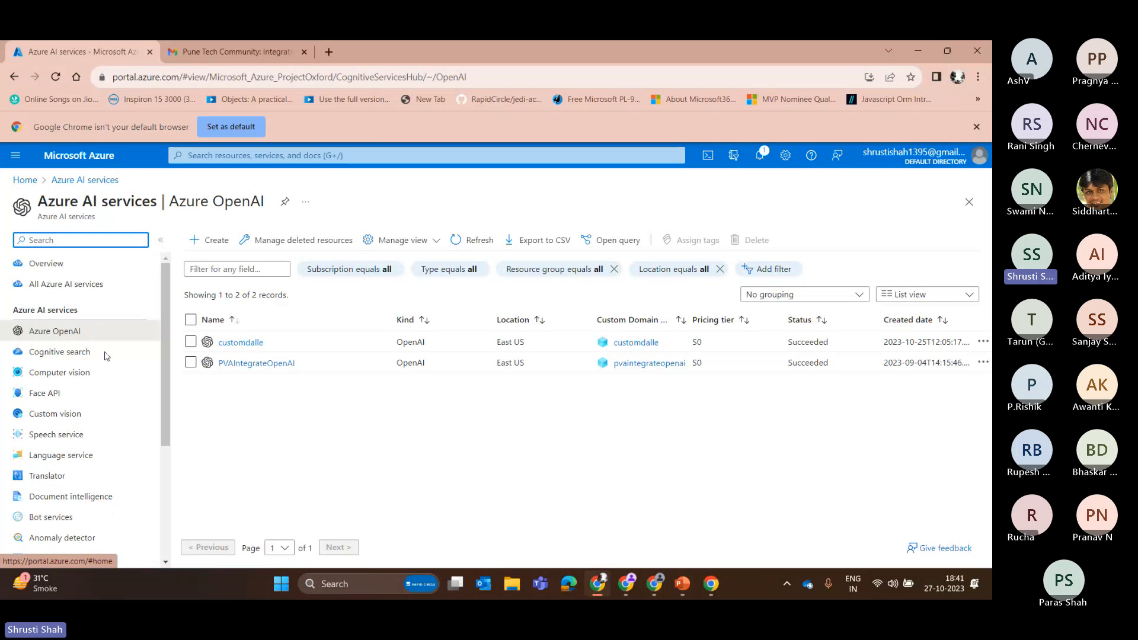
# - Open the Azure portal home page in a new browser tab
pyautogui.scroll(-3, 93, 391)
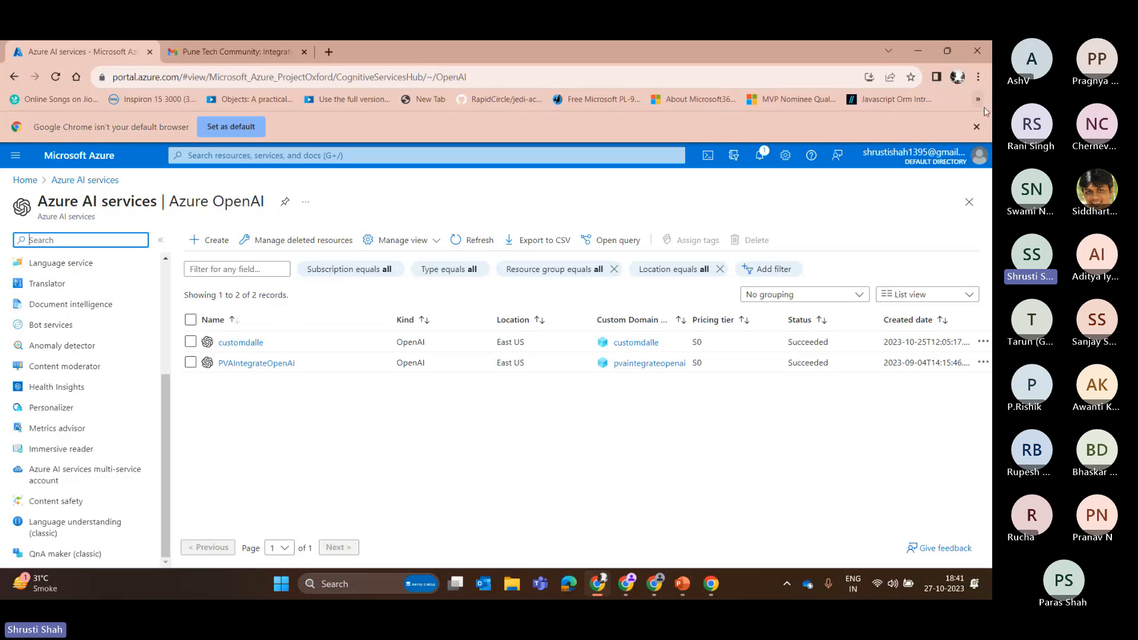
pyautogui.click(976, 126)
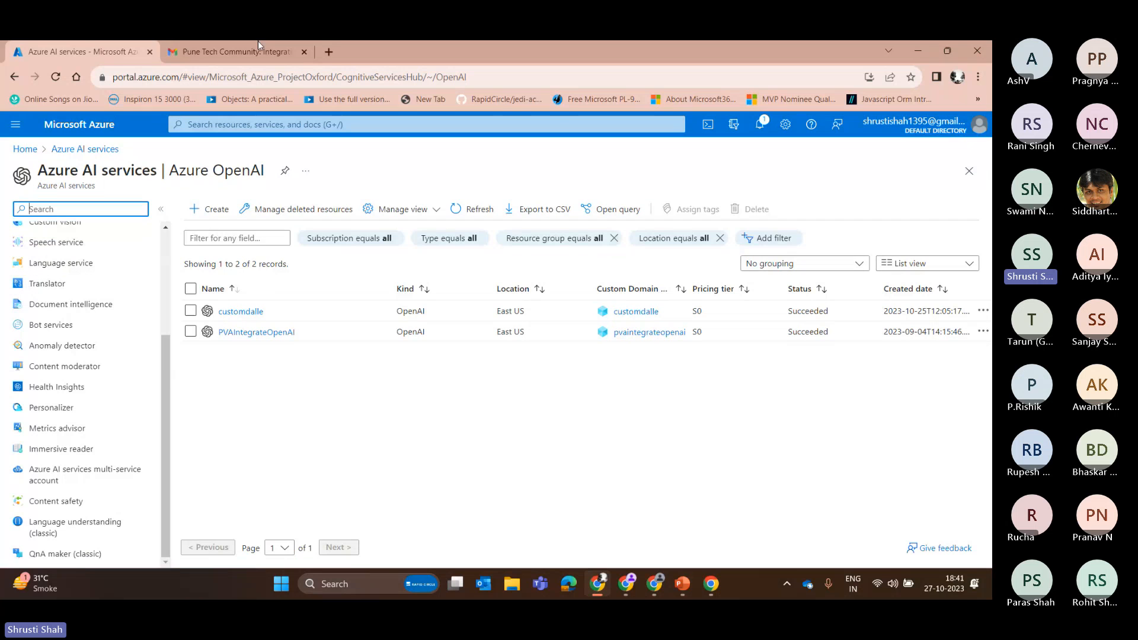
pyautogui.click(330, 51)
pyautogui.write('po')
pyautogui.press('Return')
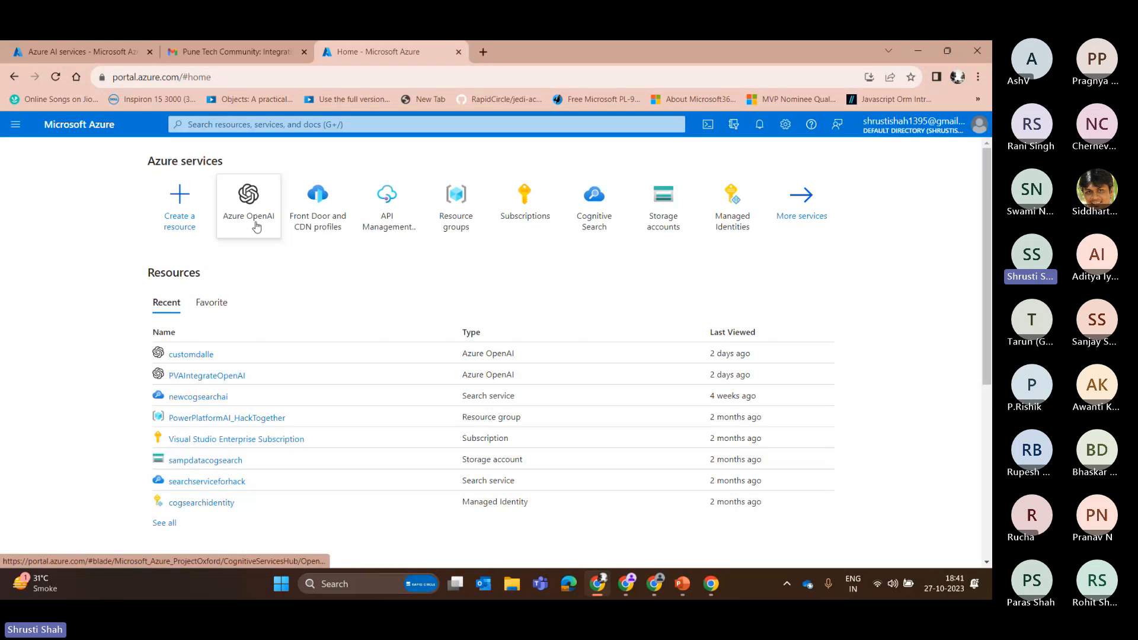
# - Search the portal for "azure openai" and open the Azure OpenAI service
pyautogui.click(265, 124)
pyautogui.write('azure o')
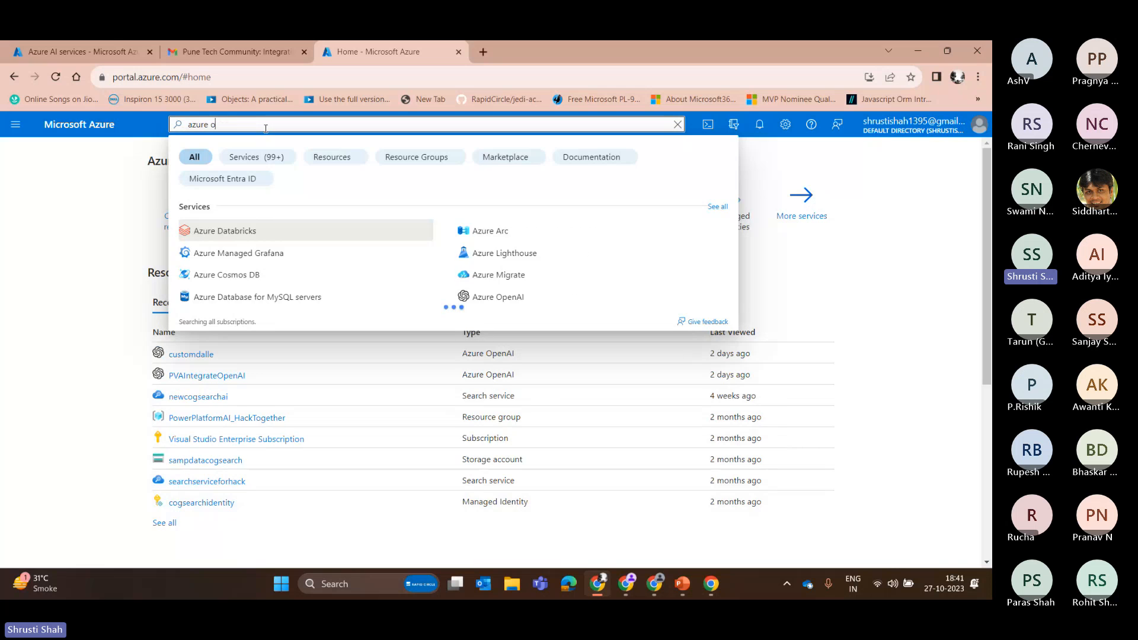
pyautogui.write('penai')
pyautogui.click(223, 234)
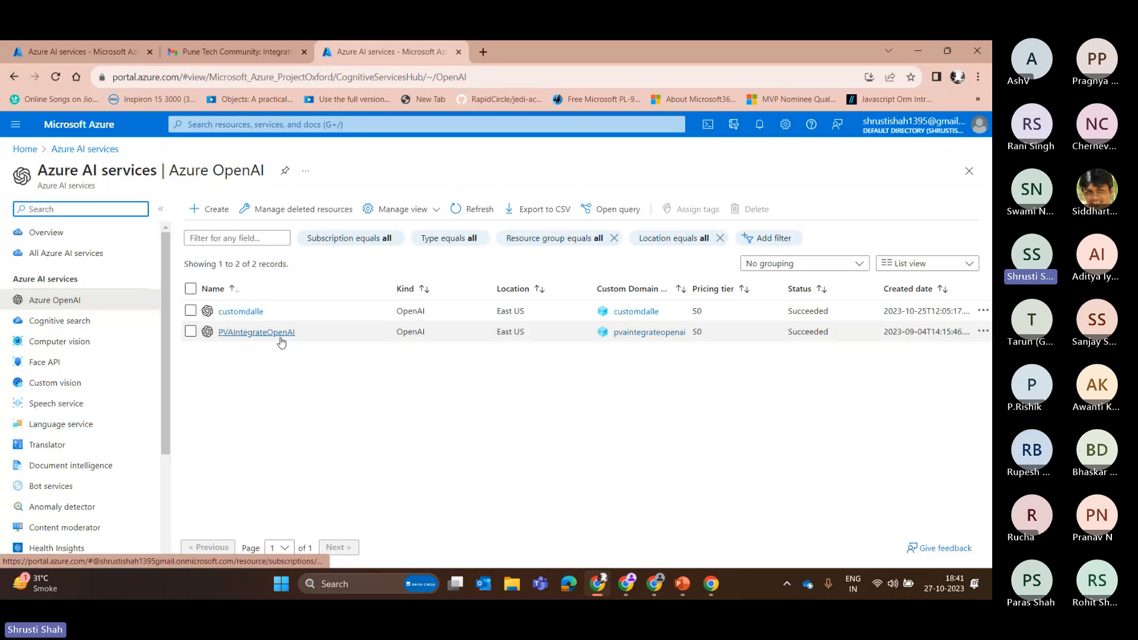
# - Open the form for creating an Azure OpenAI resource and review the project and instance fields under Basics
pyautogui.click(207, 210)
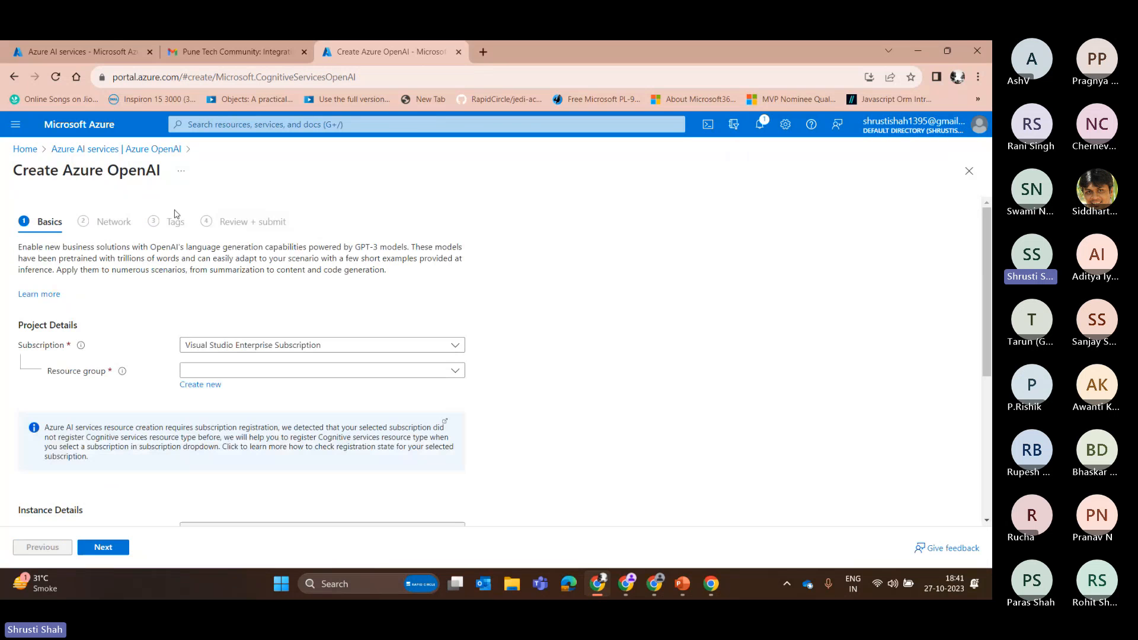
pyautogui.scroll(-3, 235, 415)
pyautogui.scroll(3, 237, 416)
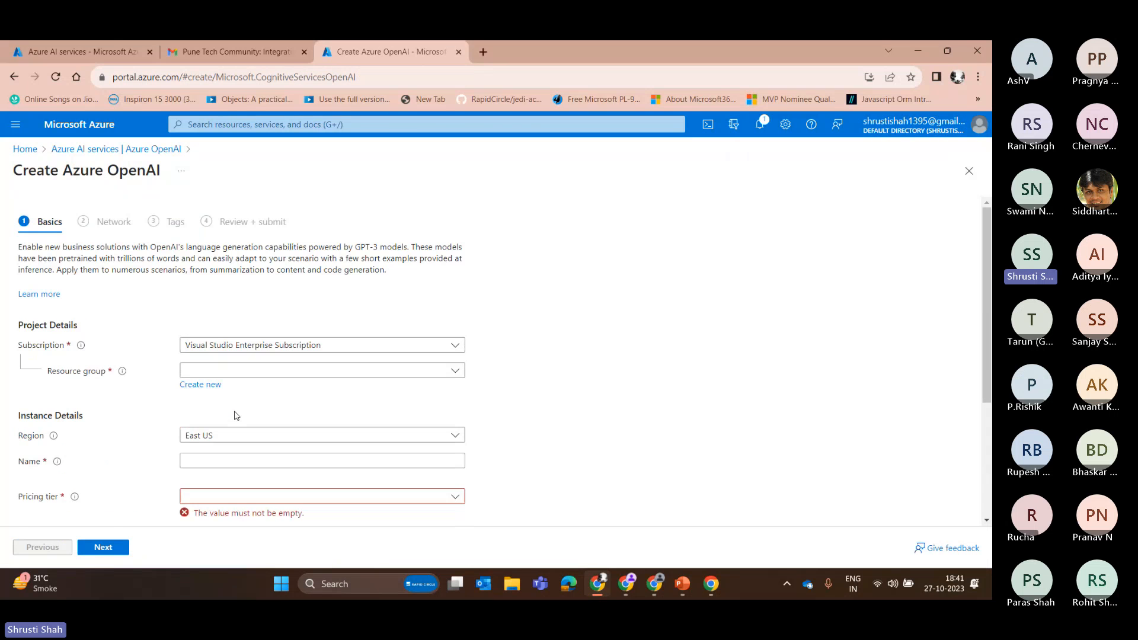
pyautogui.scroll(-1, 237, 416)
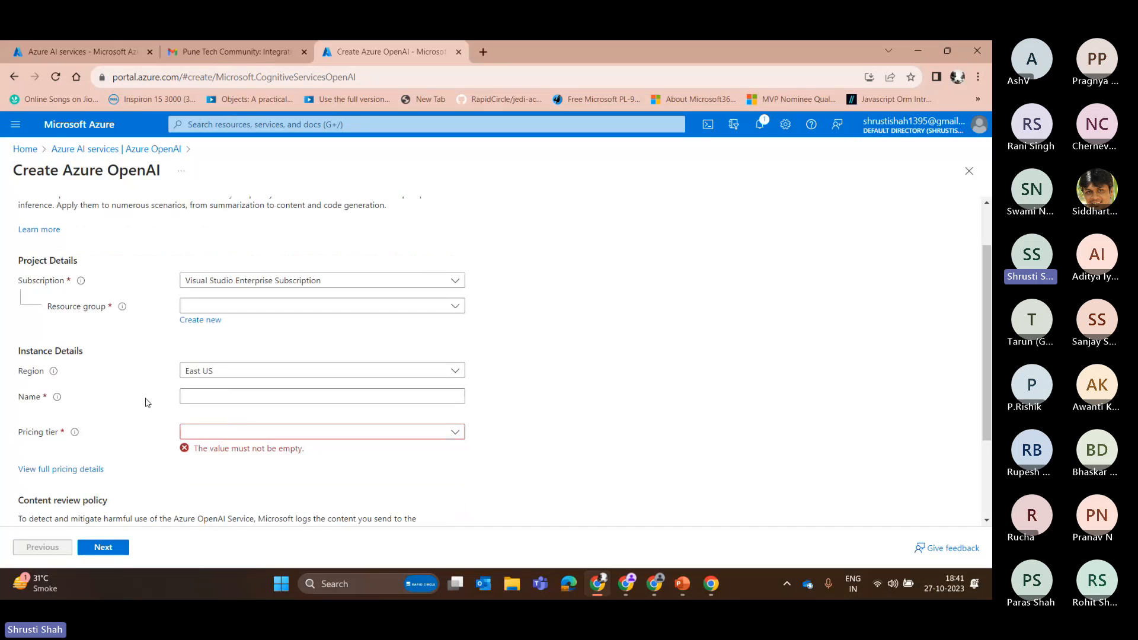
pyautogui.scroll(1, 147, 403)
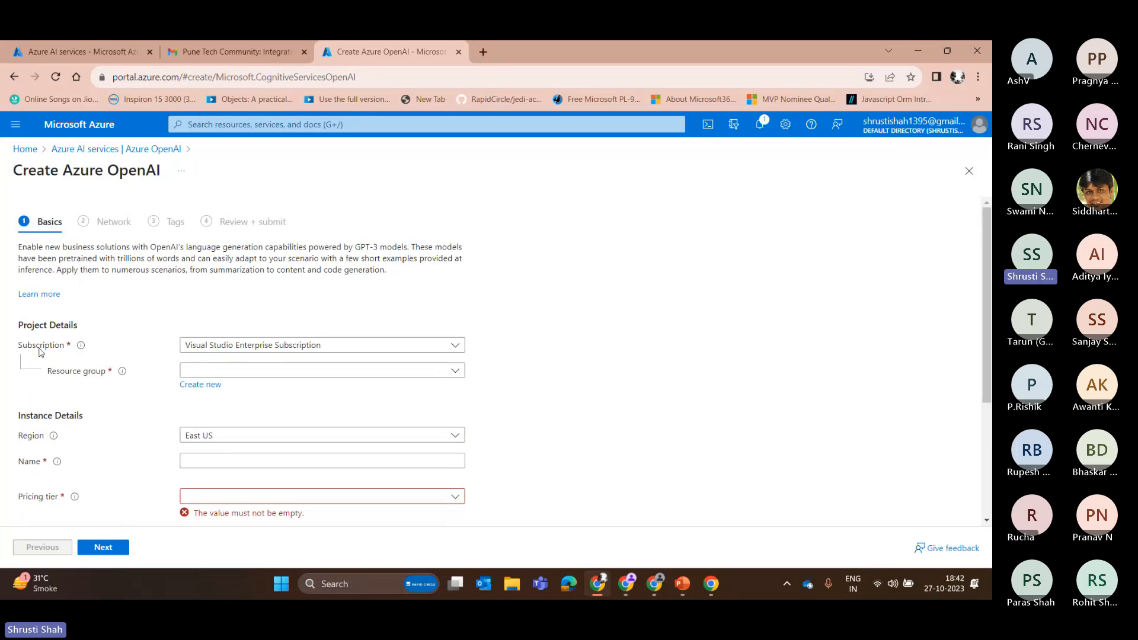
pyautogui.scroll(-1, 415, 320)
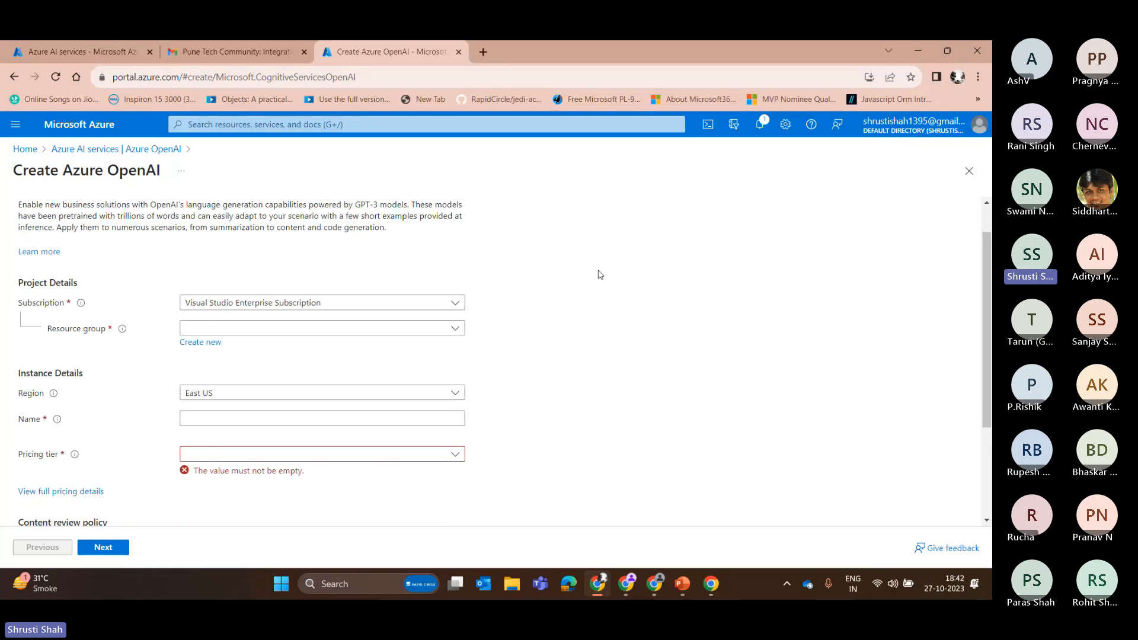
pyautogui.scroll(-1, 599, 274)
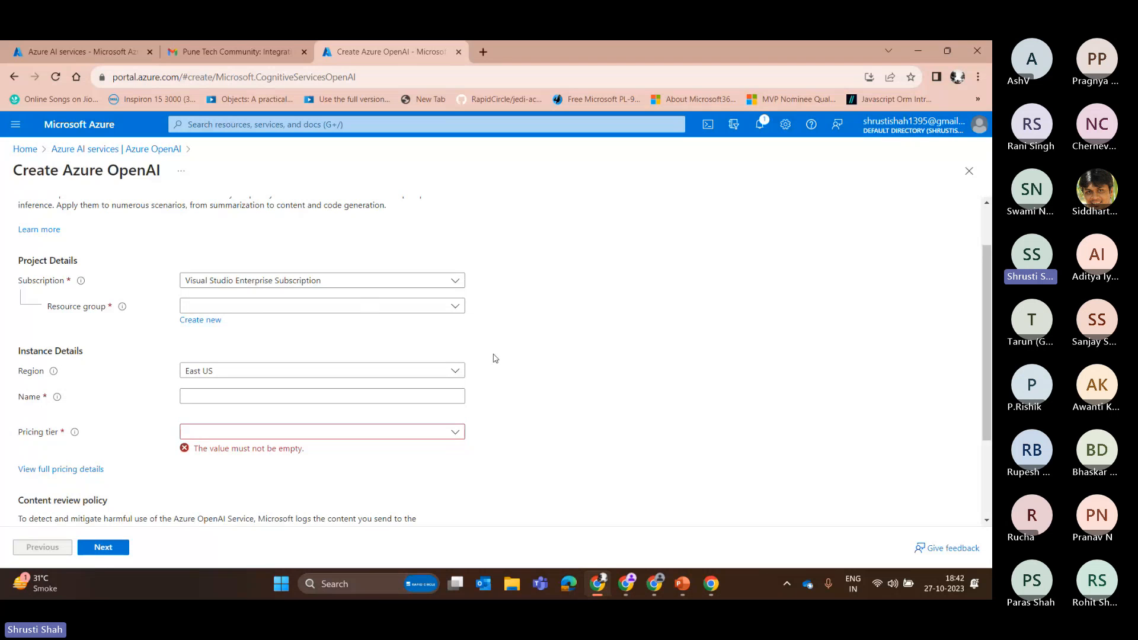
# - Examine the existing resource groups and the available regions offered for the new Azure OpenAI resource
pyautogui.click(206, 305)
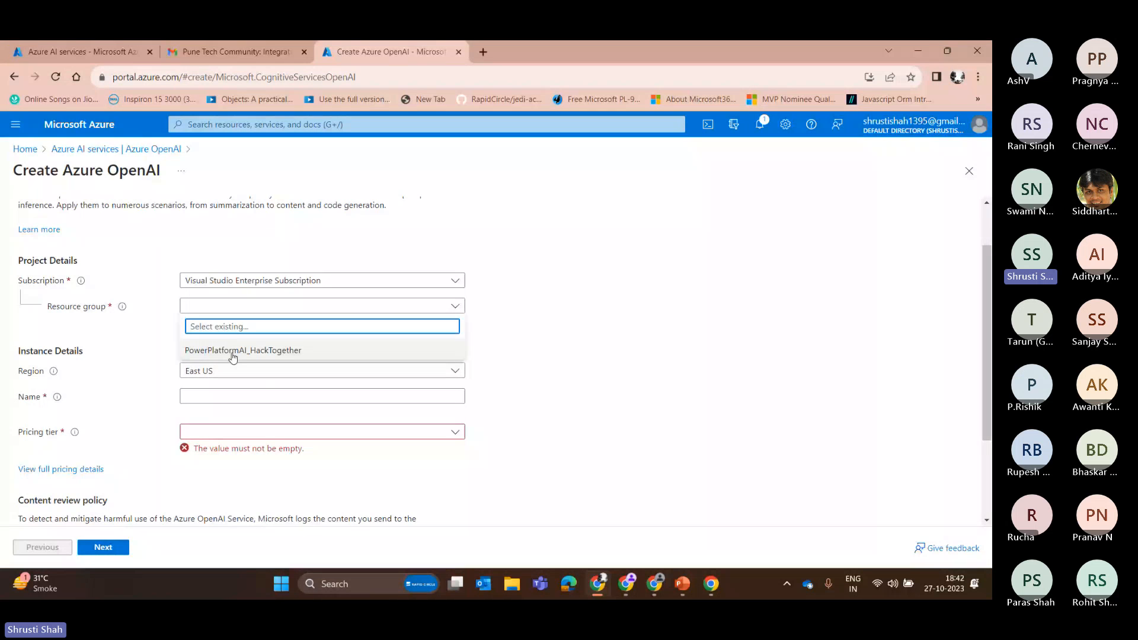
pyautogui.click(551, 351)
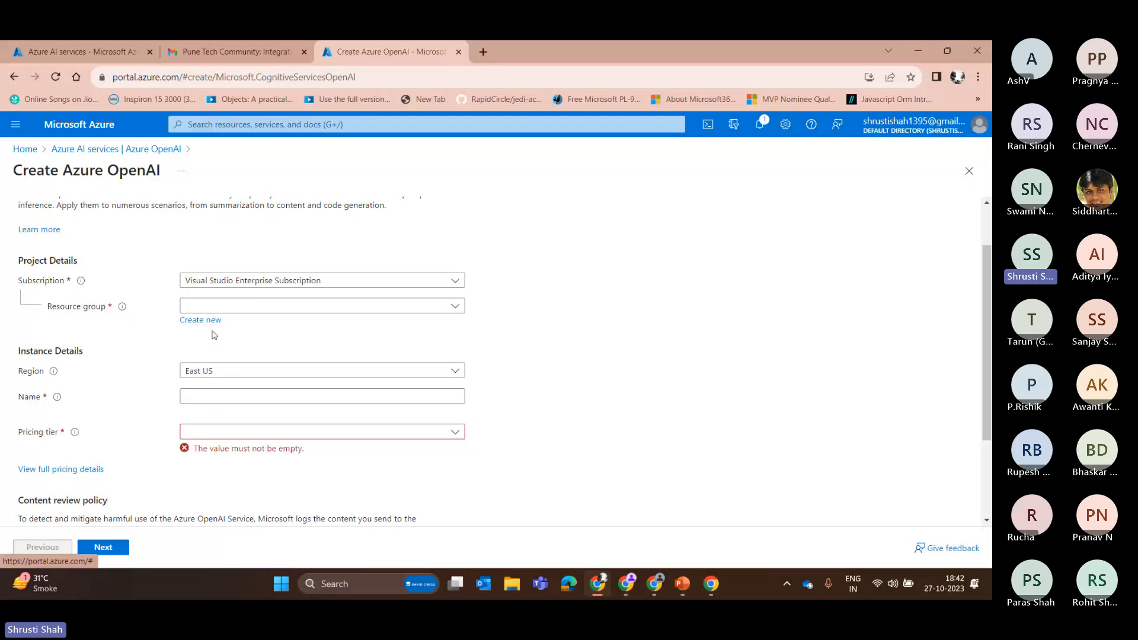
pyautogui.click(256, 370)
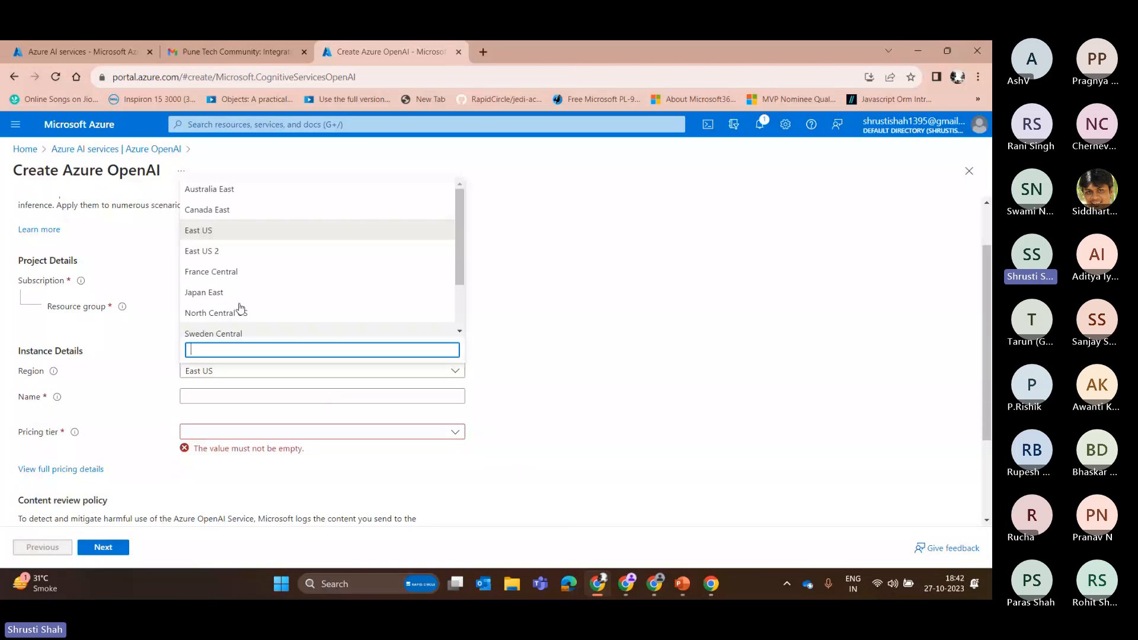
pyautogui.scroll(-1, 239, 296)
pyautogui.scroll(1, 237, 278)
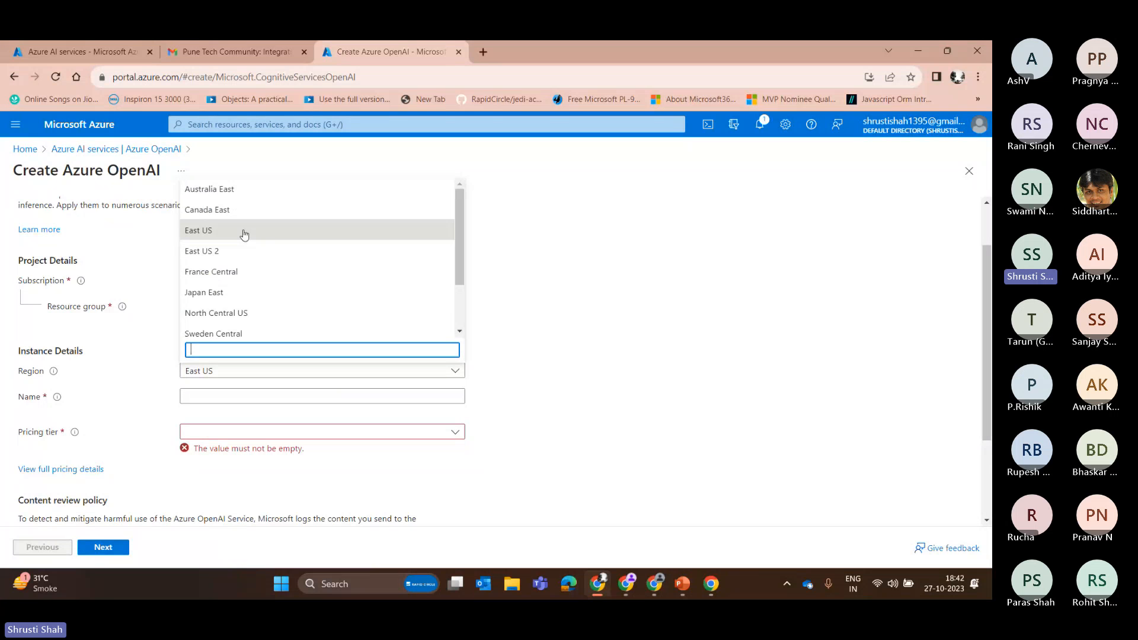
pyautogui.scroll(1, 260, 304)
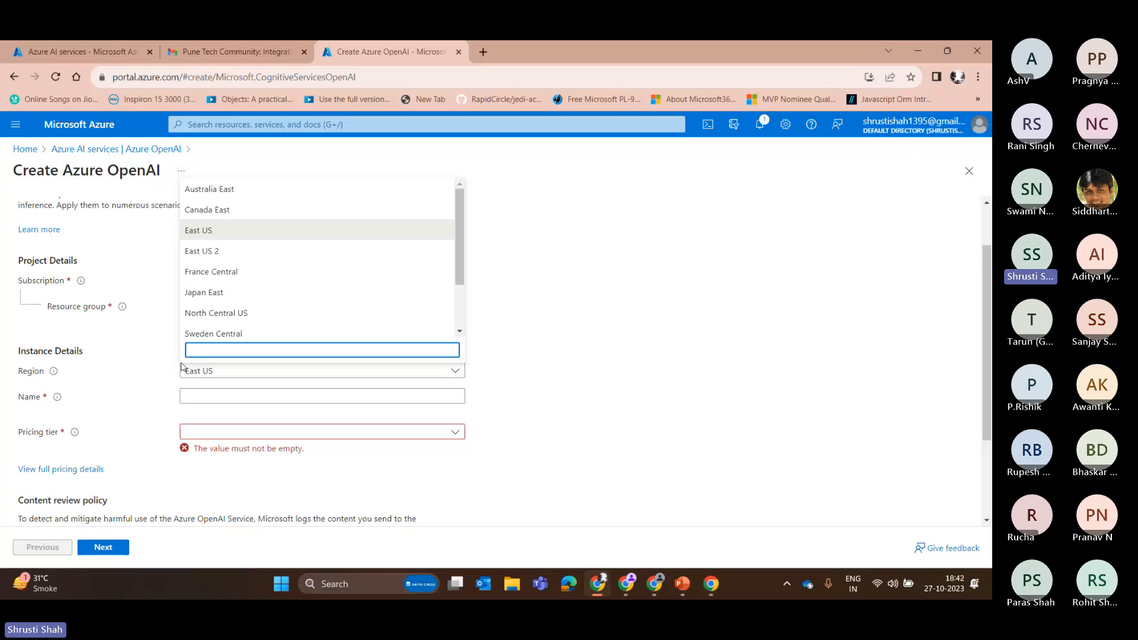
pyautogui.click(132, 361)
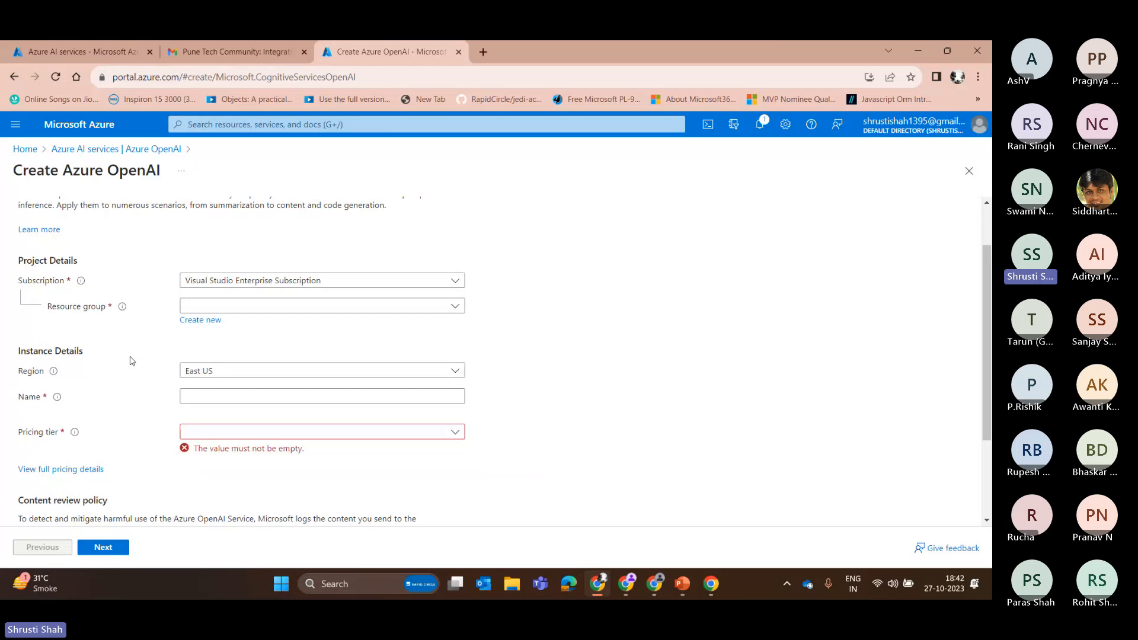
# - Examine the name field and pricing tier options, and leave the creation form for the Azure OpenAI resource list
pyautogui.click(219, 399)
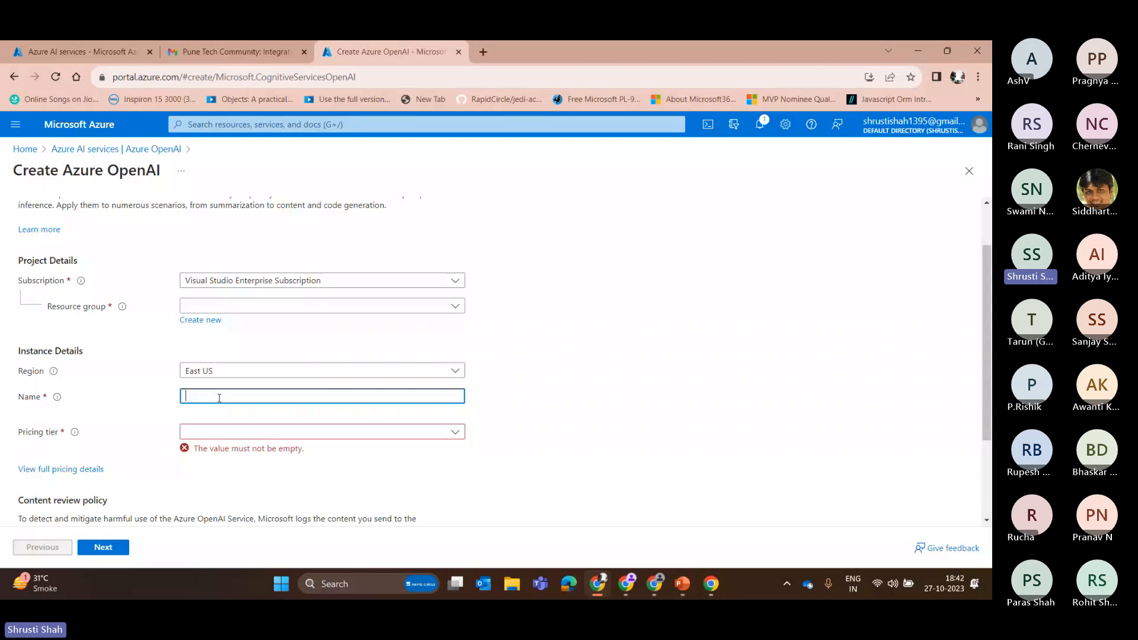
pyautogui.scroll(-2, 220, 398)
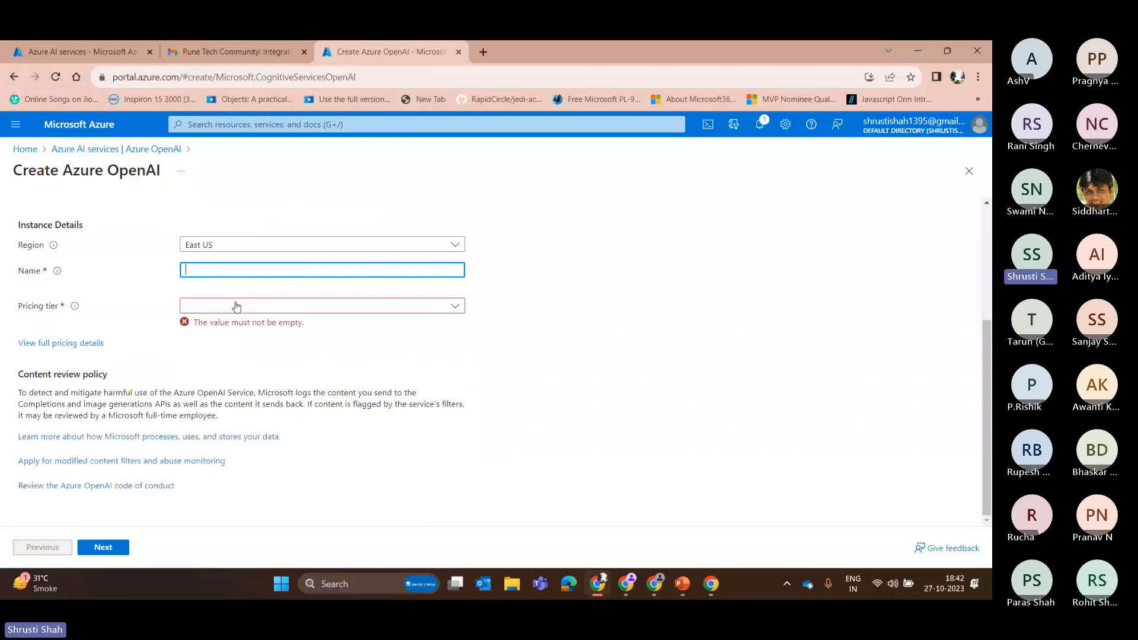
pyautogui.click(237, 307)
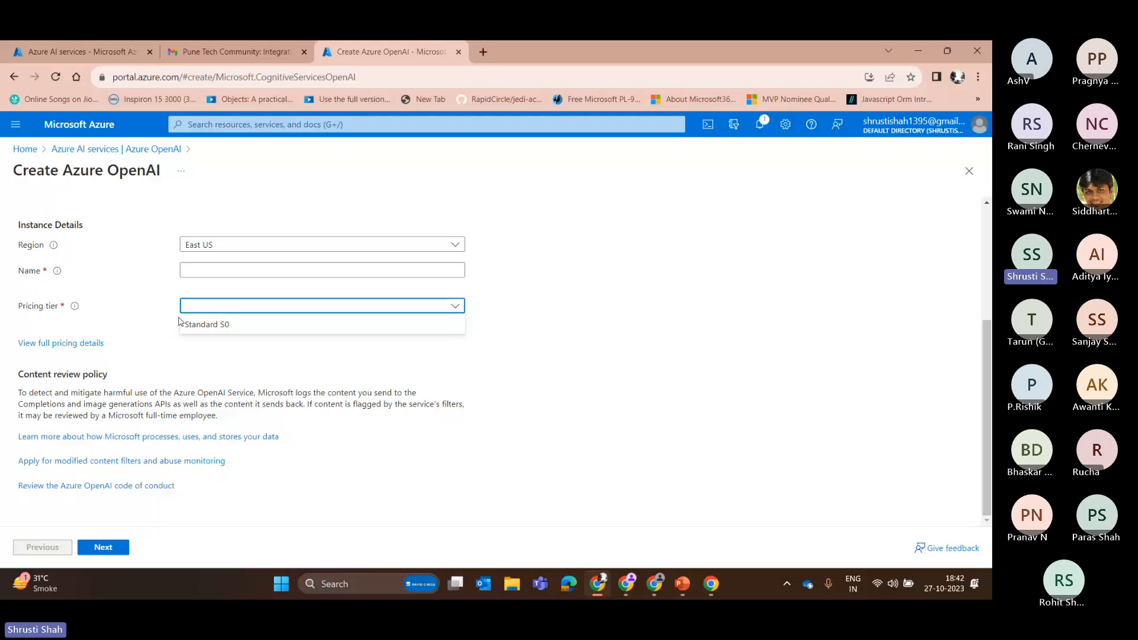
pyautogui.scroll(1, 299, 374)
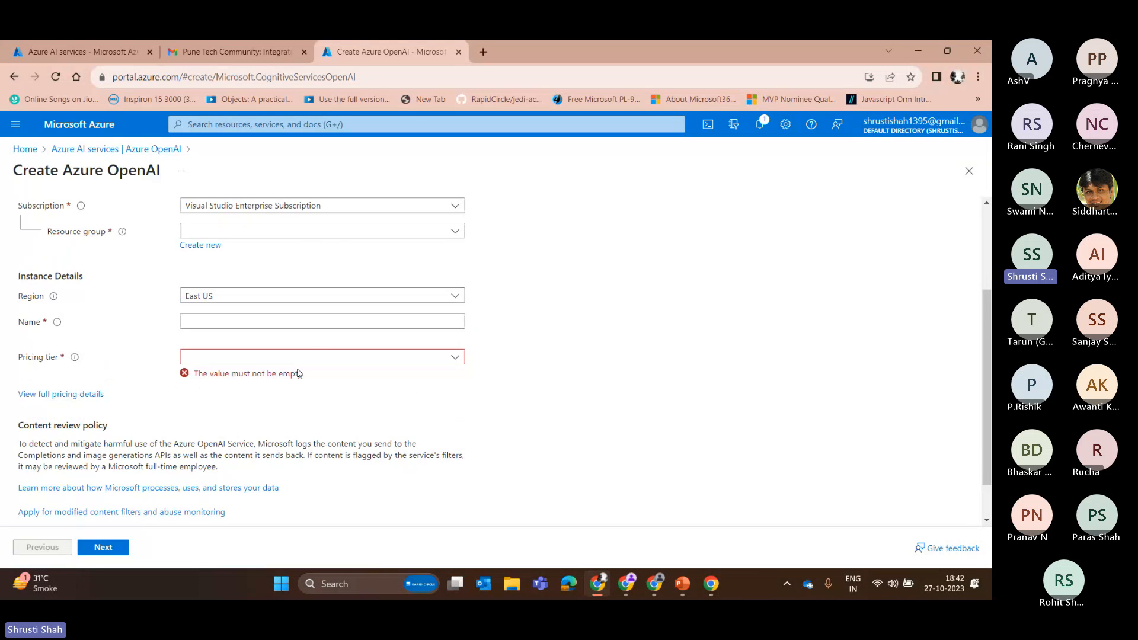
pyautogui.scroll(3, 299, 374)
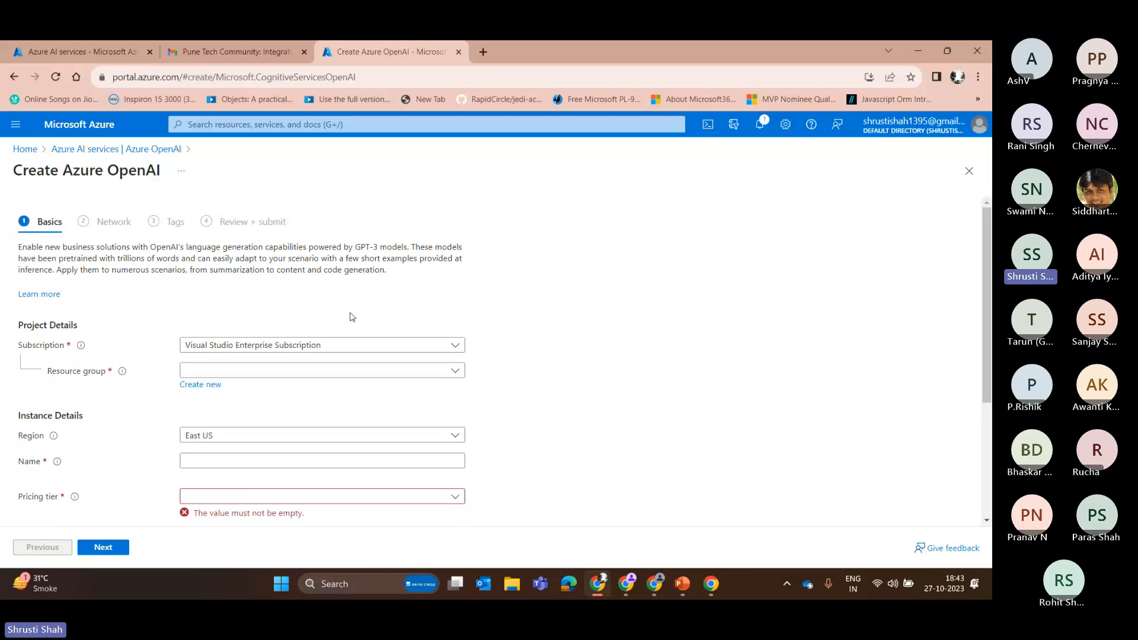
pyautogui.click(132, 150)
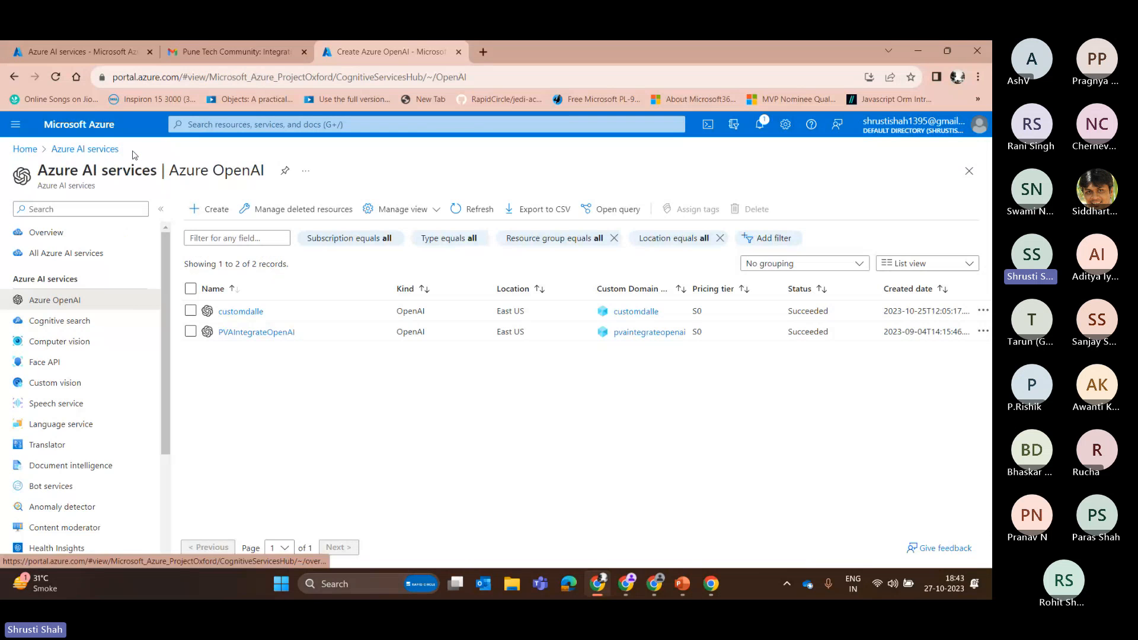
# - Open the customdalle resource and find its Networking settings by searching for "netw"
pyautogui.click(241, 312)
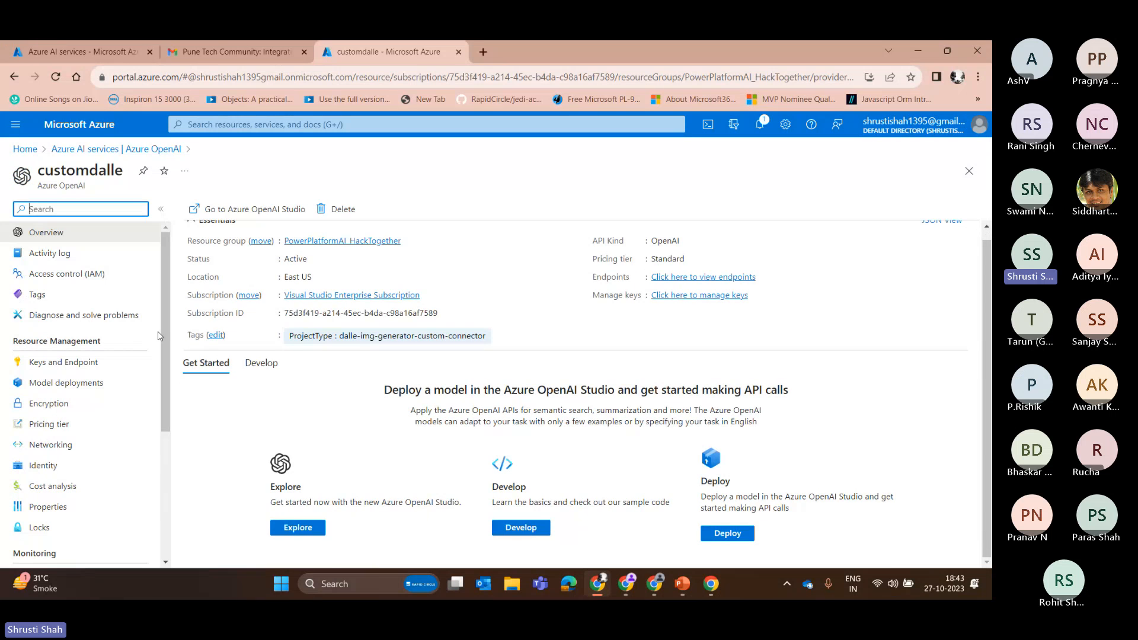
pyautogui.scroll(-4, 71, 368)
pyautogui.scroll(4, 90, 396)
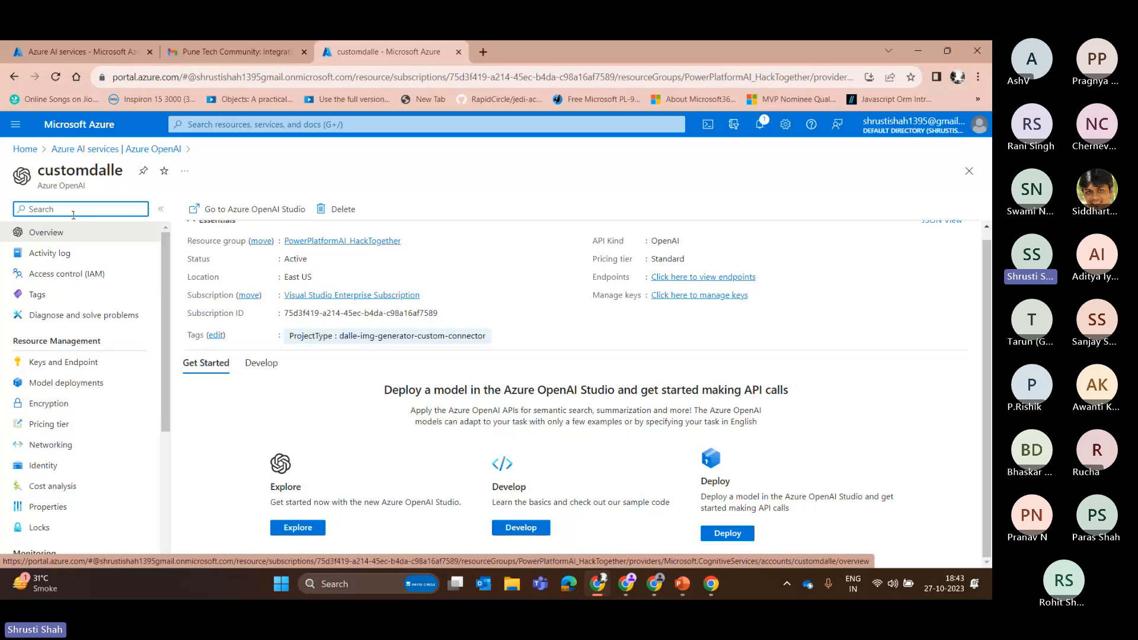
pyautogui.write('netw')
pyautogui.click(50, 253)
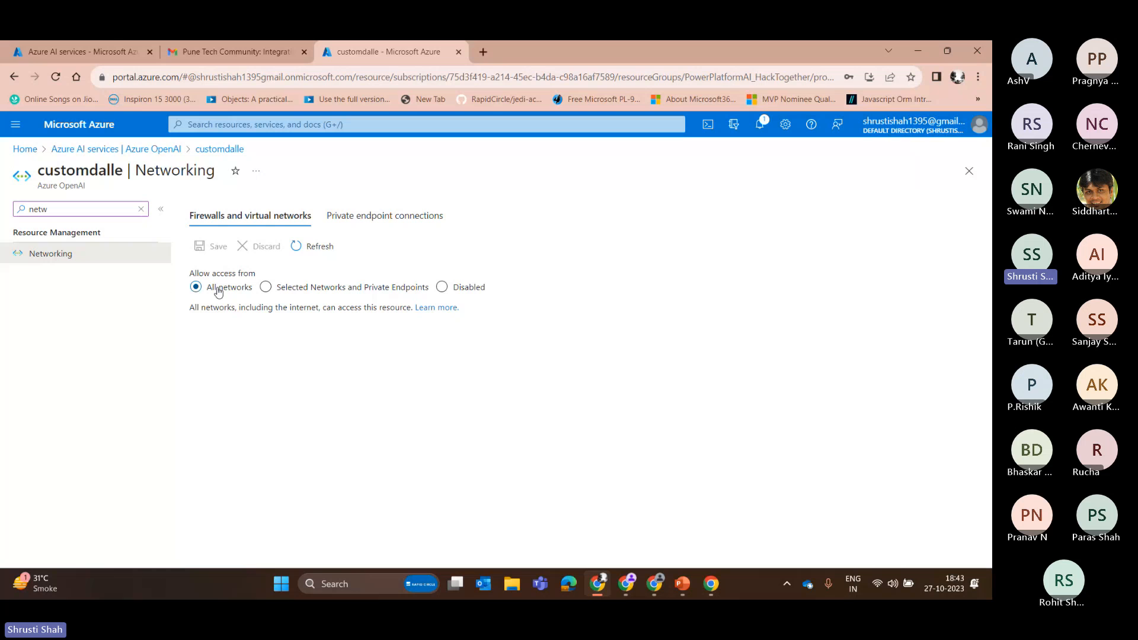
# - Preview the Selected Networks and Private Endpoints access option, discard the edit, and return to the Azure OpenAI resource list
pyautogui.click(298, 289)
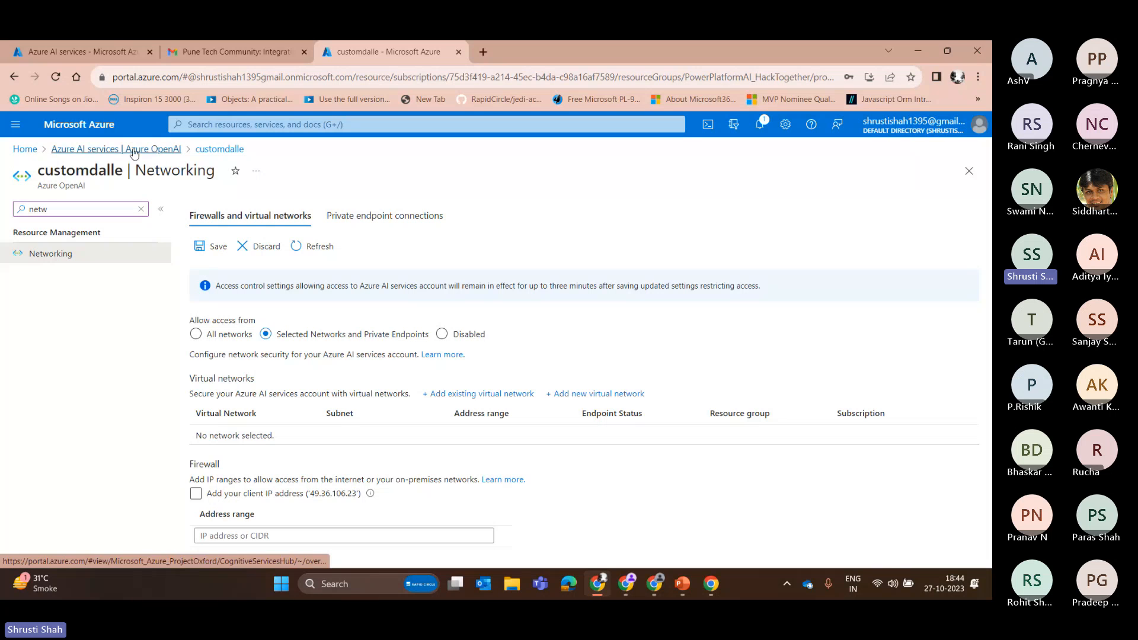
pyautogui.click(243, 249)
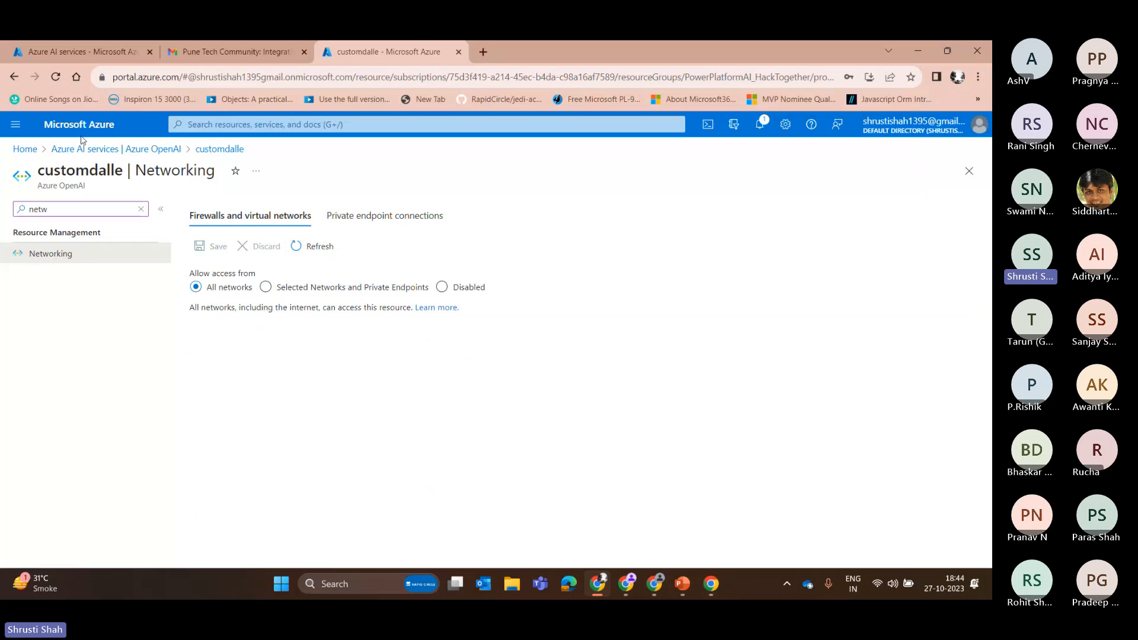
pyautogui.click(171, 155)
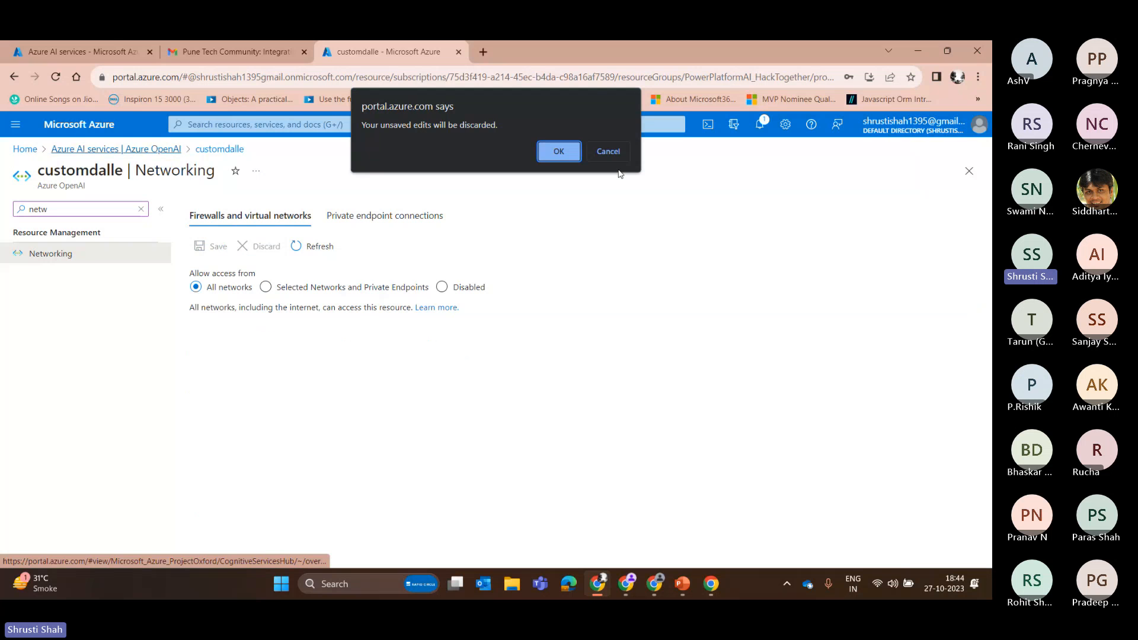
pyautogui.click(559, 148)
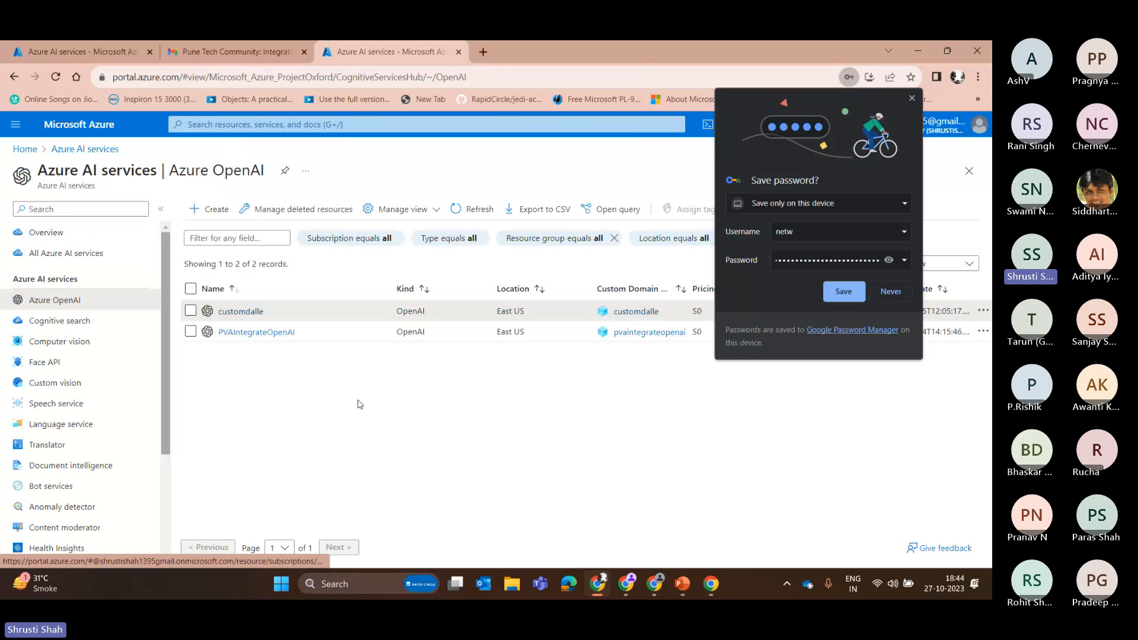
# - Open the customdalle resource in Azure OpenAI Studio without saving the browser password, and go to its Deployments page
pyautogui.click(249, 310)
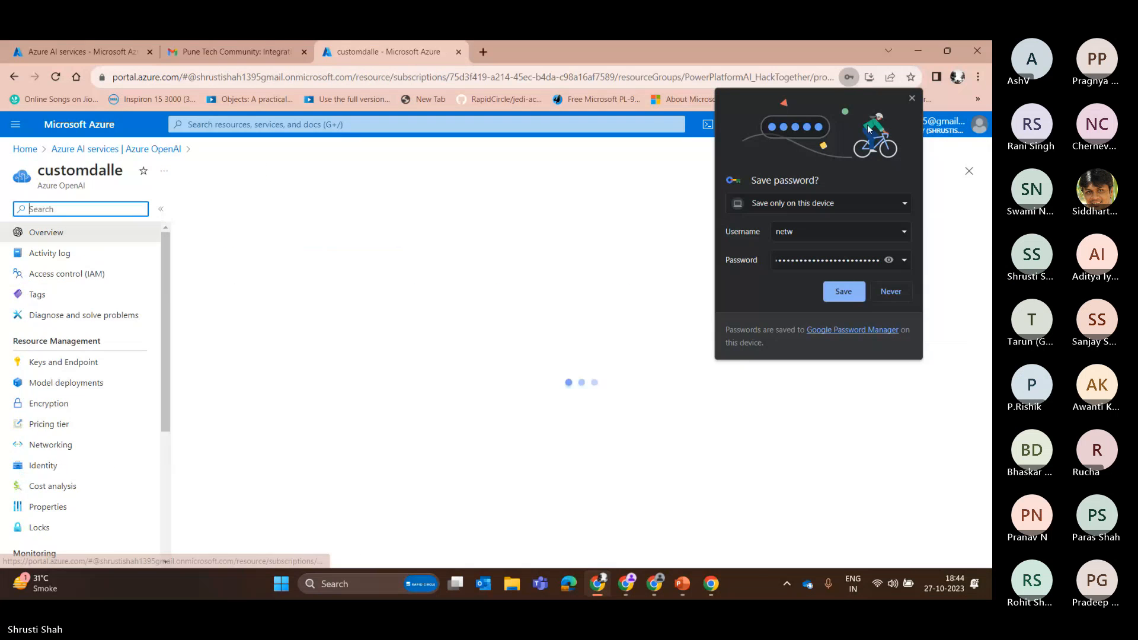
pyautogui.click(911, 98)
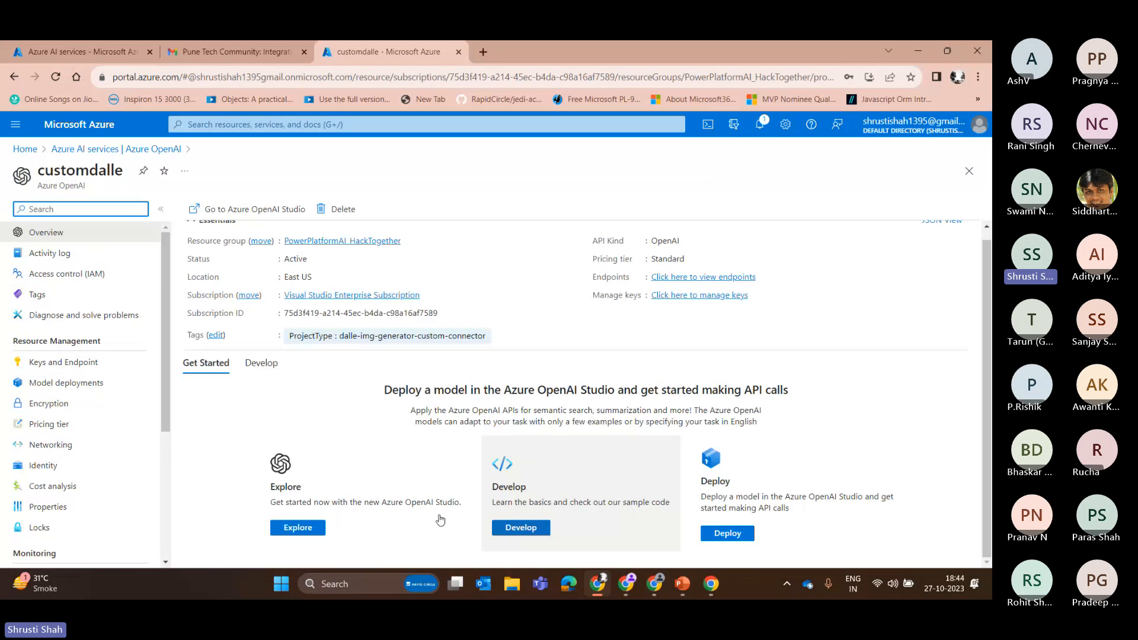
pyautogui.click(297, 527)
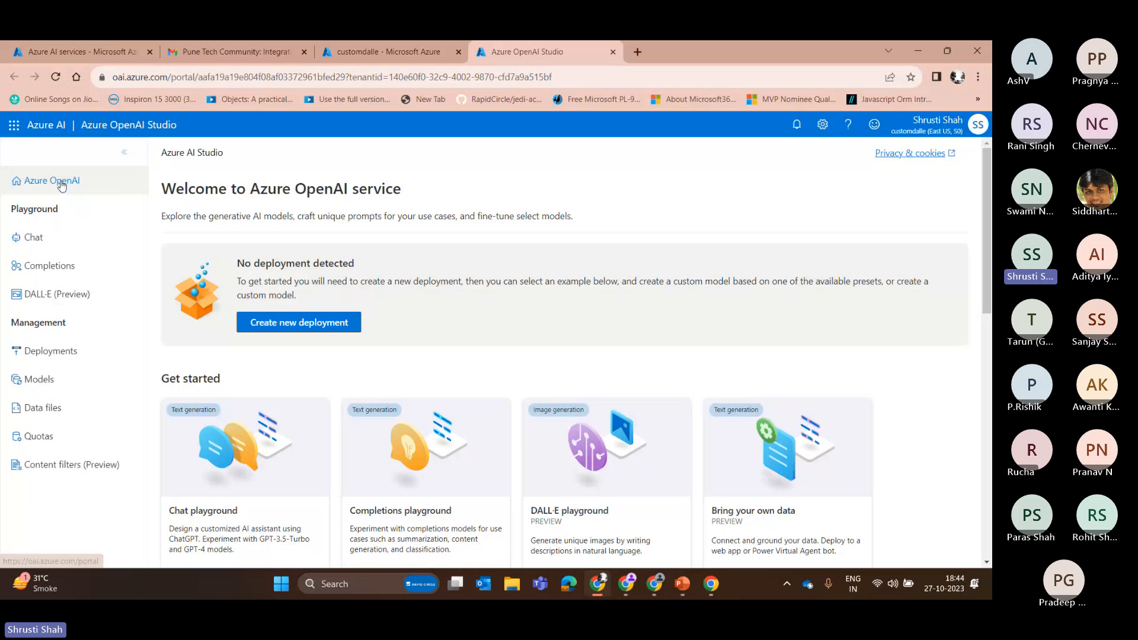
pyautogui.scroll(-4, 59, 267)
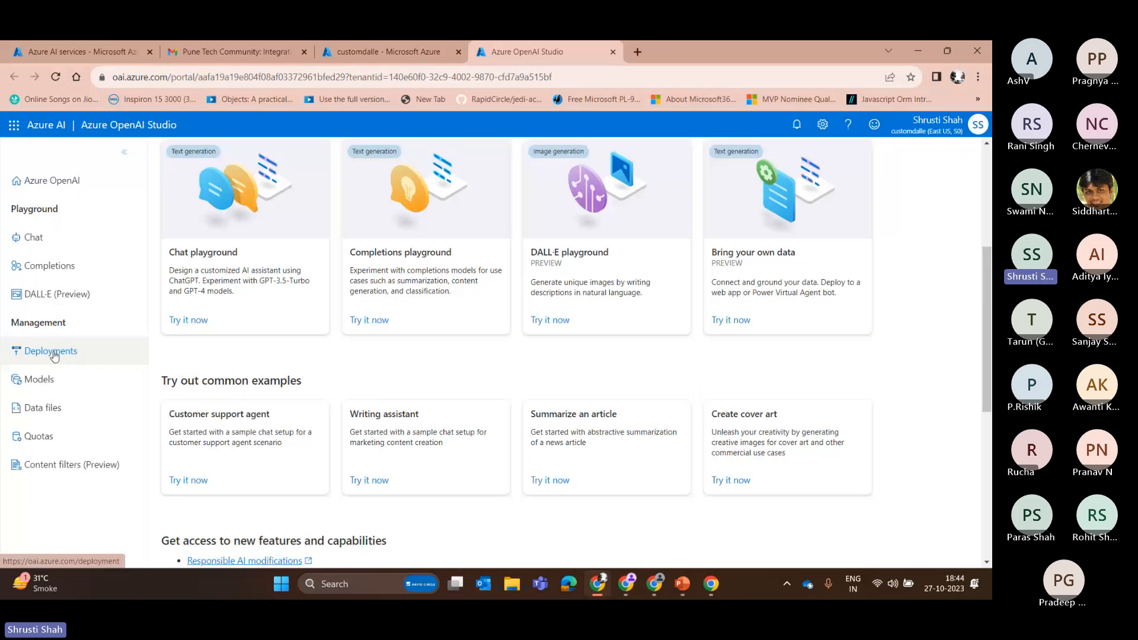
pyautogui.click(51, 351)
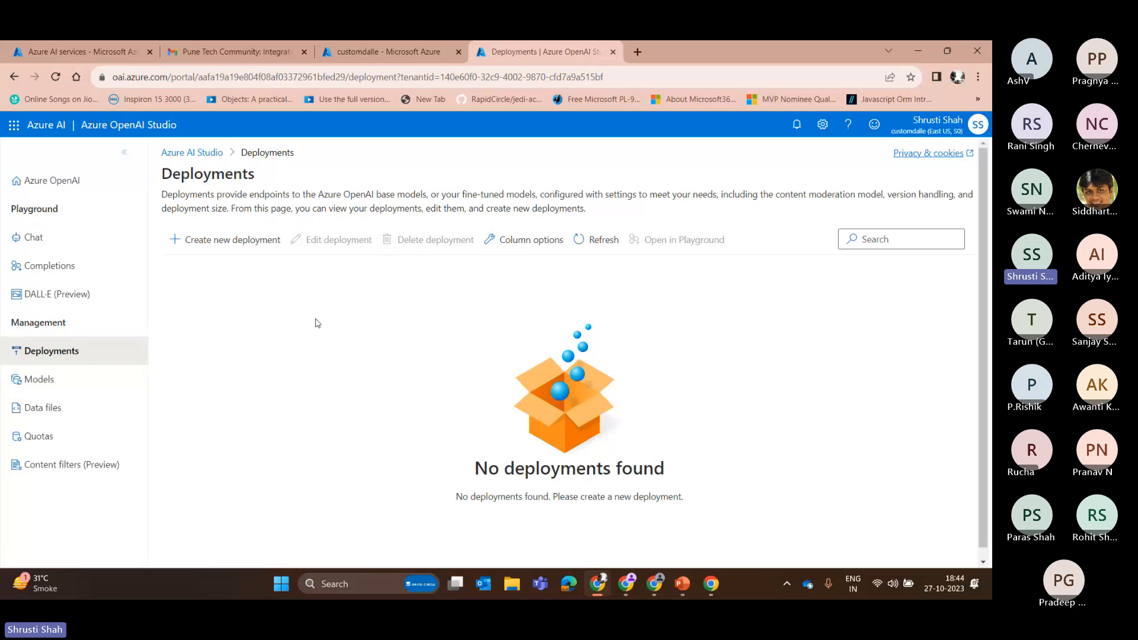
# - Look through the Chat, Completions and DALL·E (Preview) playgrounds, returning to Deployments in between
pyautogui.click(53, 250)
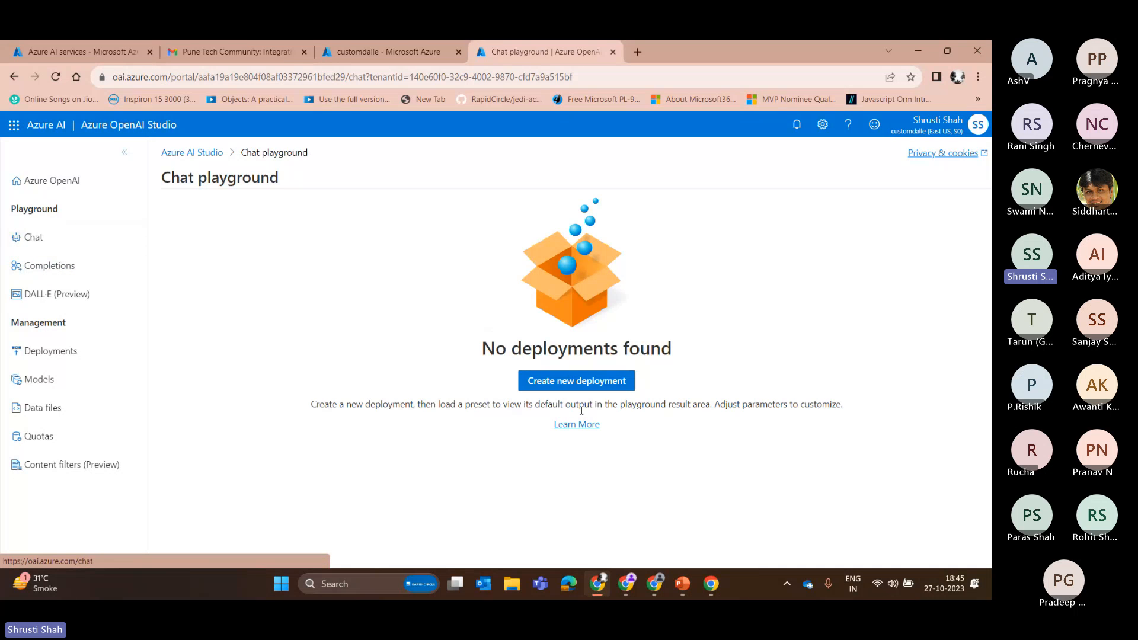
pyautogui.click(51, 351)
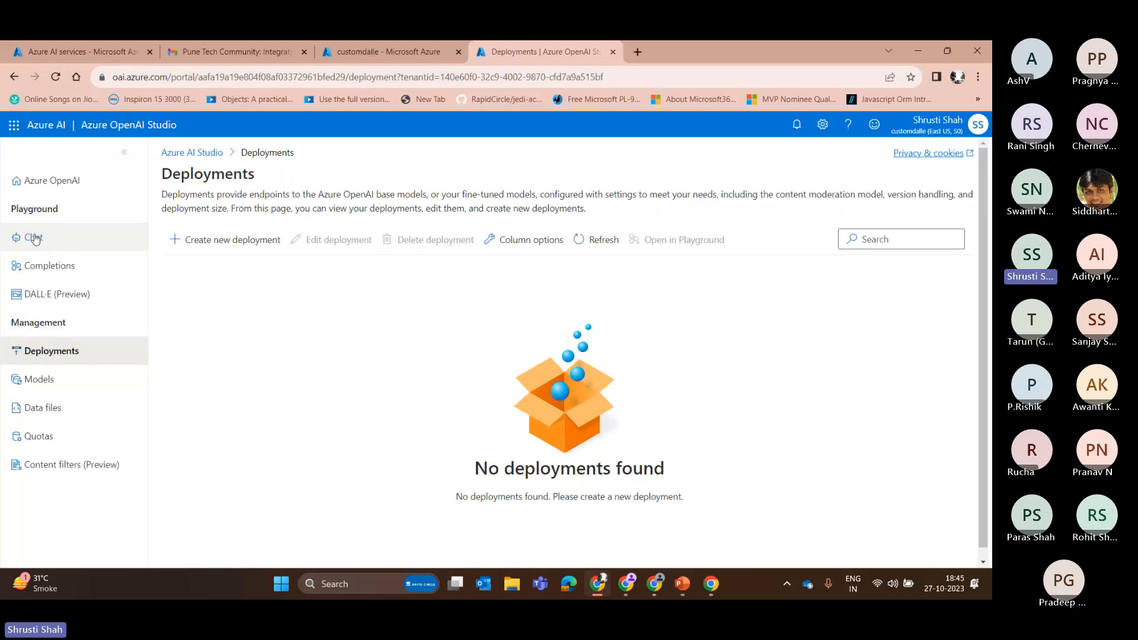
pyautogui.click(56, 267)
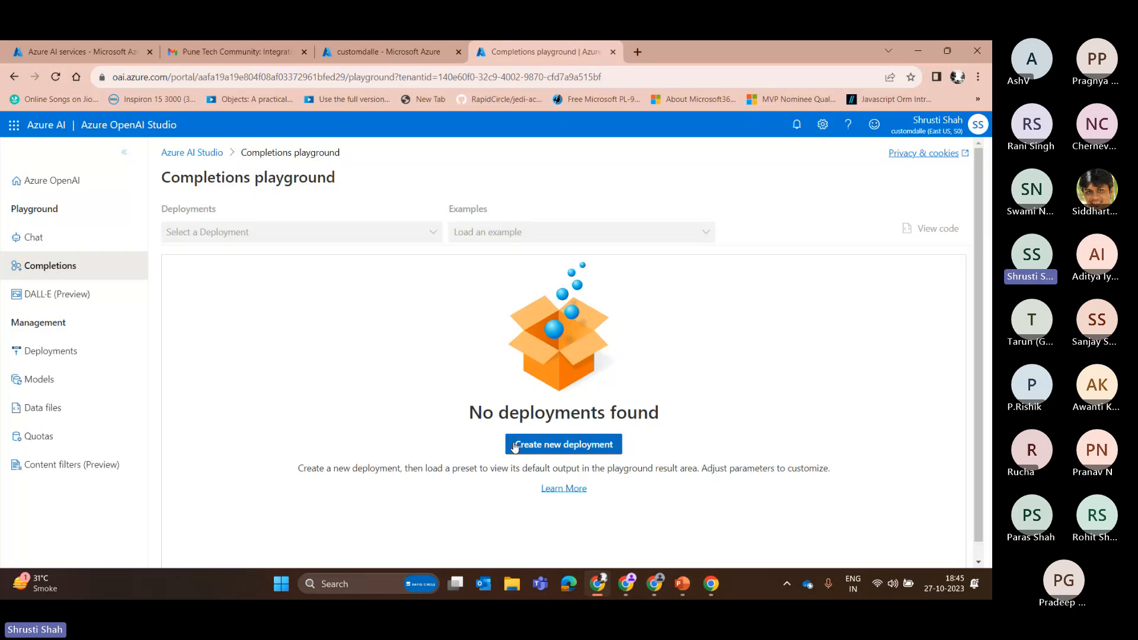
pyautogui.click(57, 295)
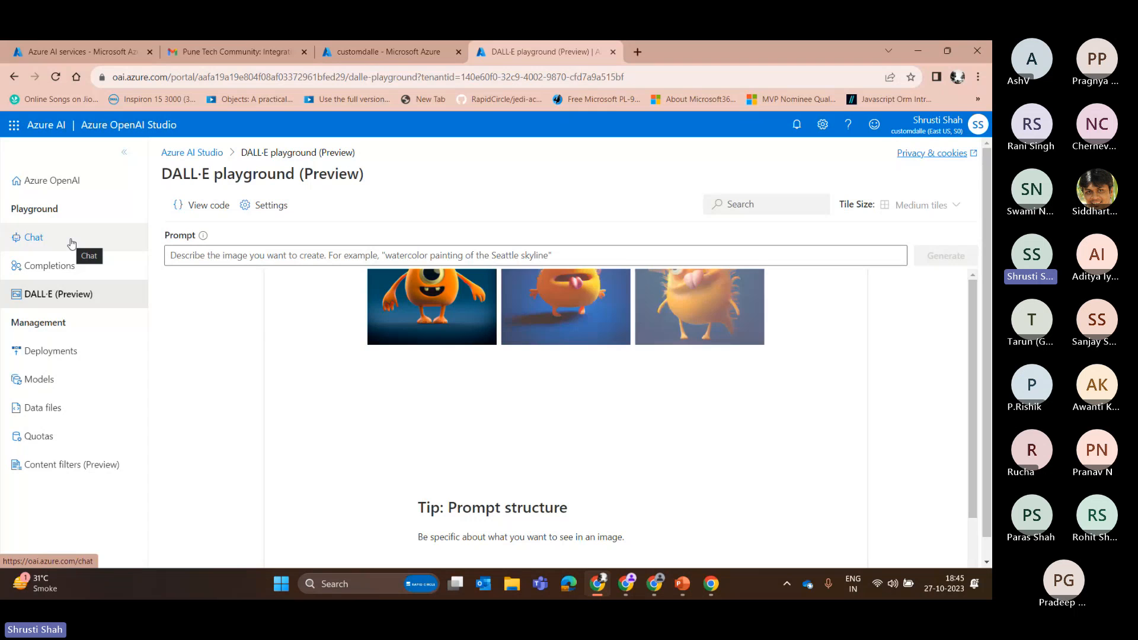
pyautogui.click(53, 237)
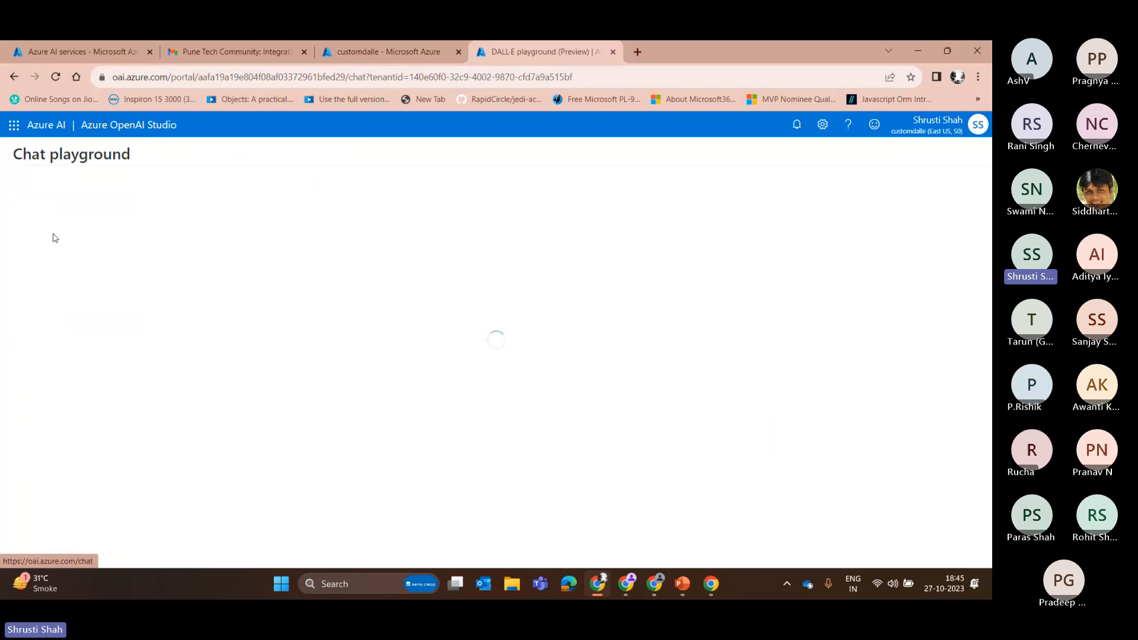
pyautogui.click(62, 273)
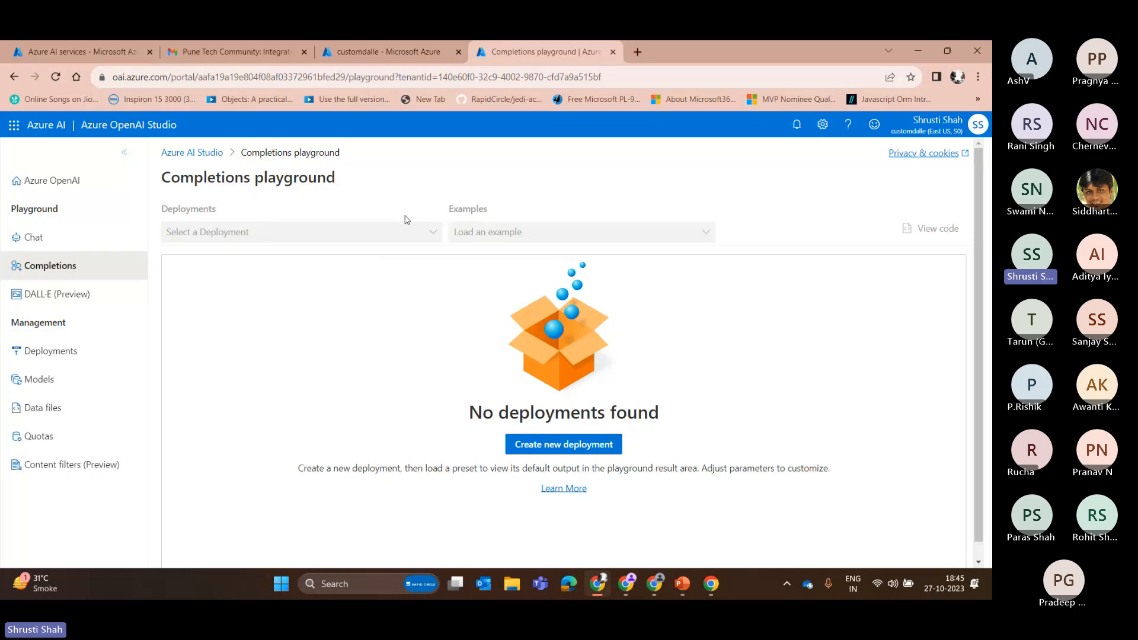
# - Generate an image in the DALL·E playground from the prompt "New york skyline with Avengers theme"
pyautogui.click(66, 300)
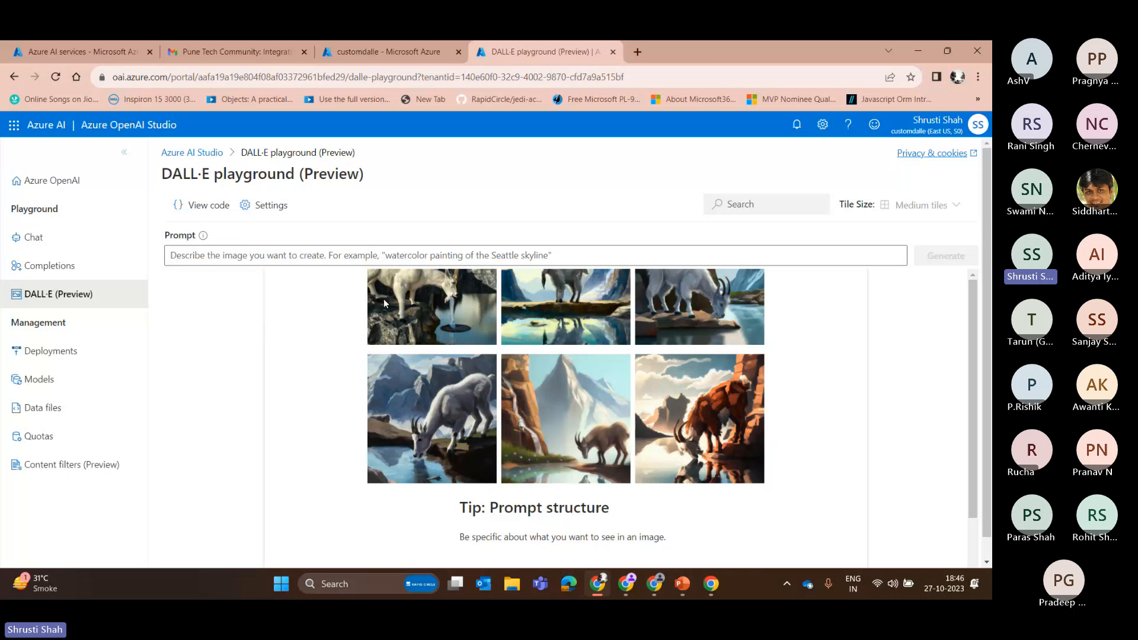
pyautogui.click(255, 256)
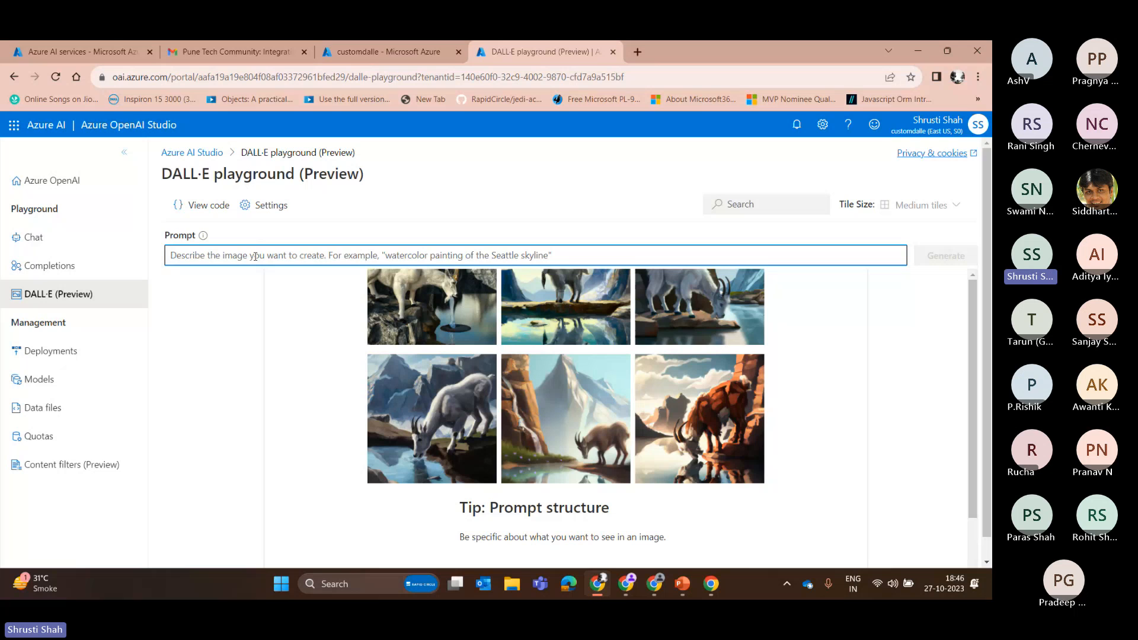
pyautogui.write('New yr')
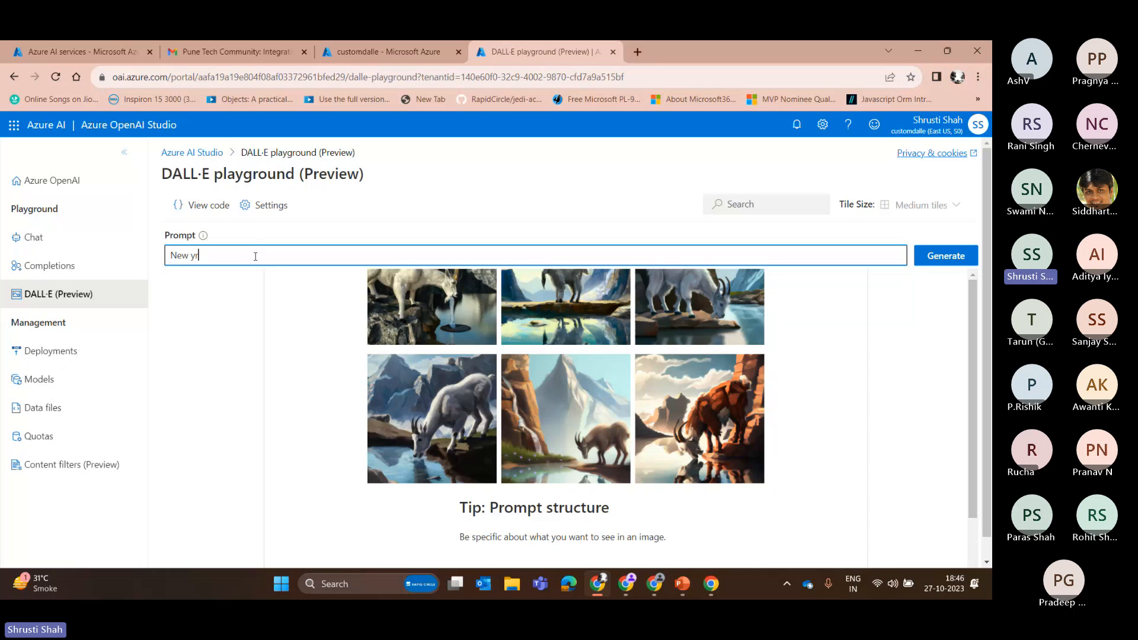
pyautogui.press('BackSpace')
pyautogui.write('ork skyl')
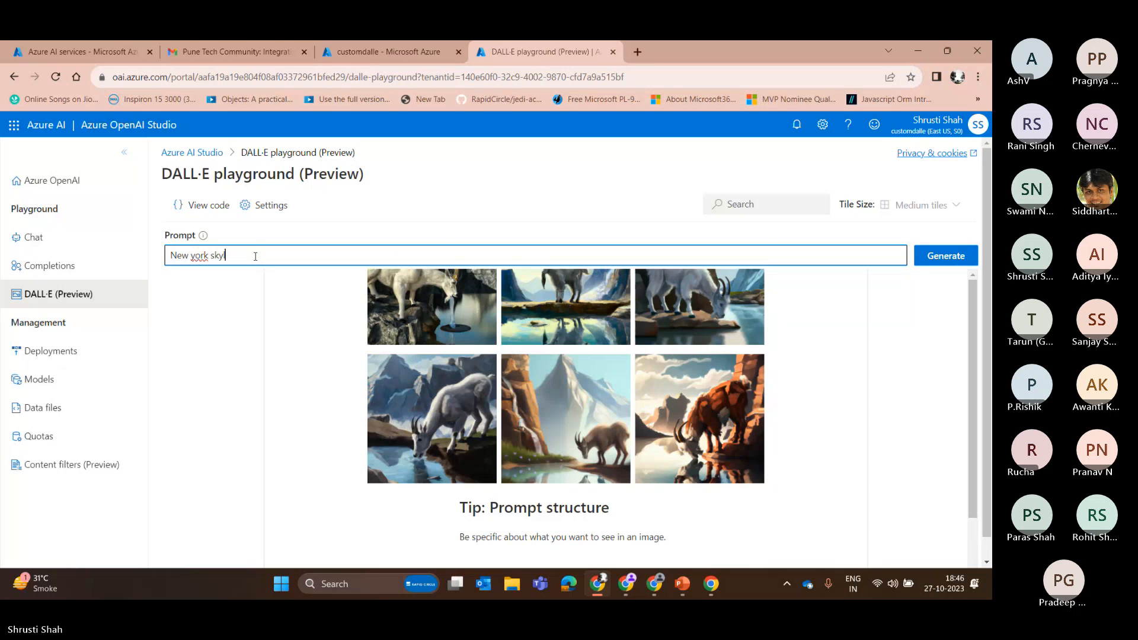
pyautogui.write('ine with Avengers ')
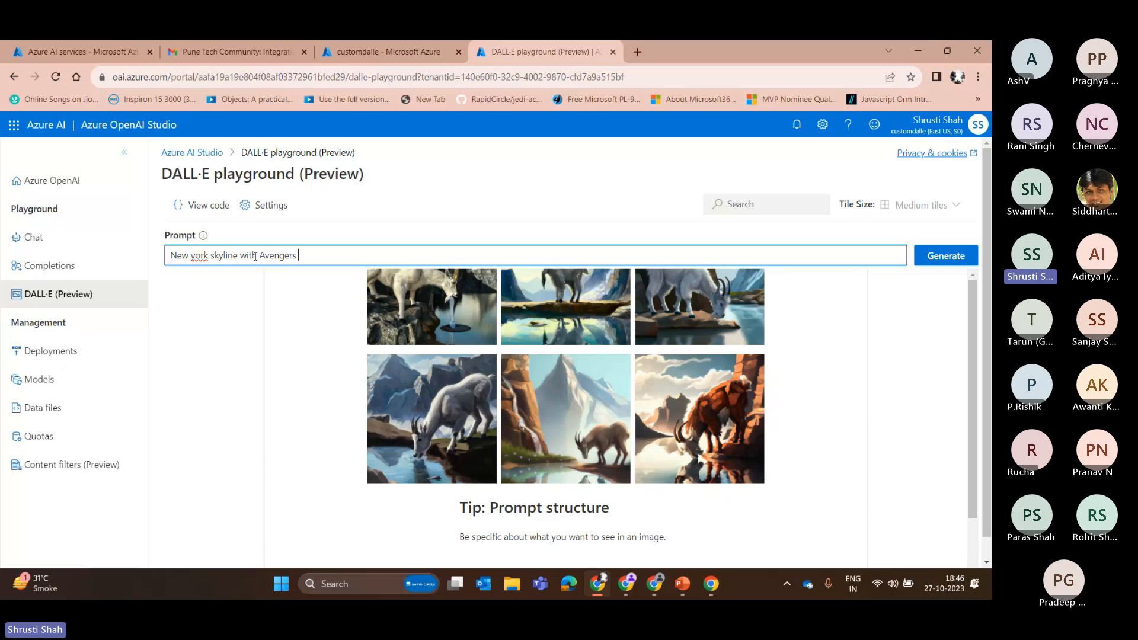
pyautogui.write('theme')
pyautogui.press('Return')
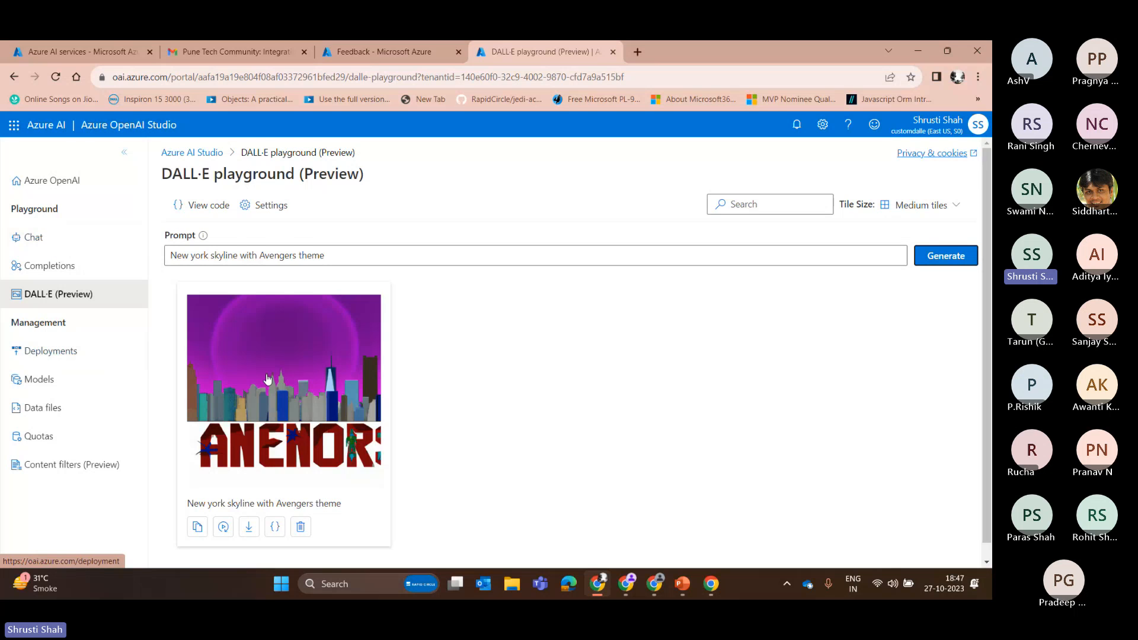
# - View the generated skyline image enlarged, close the preview, and generate another image from the same prompt
pyautogui.scroll(-1, 267, 379)
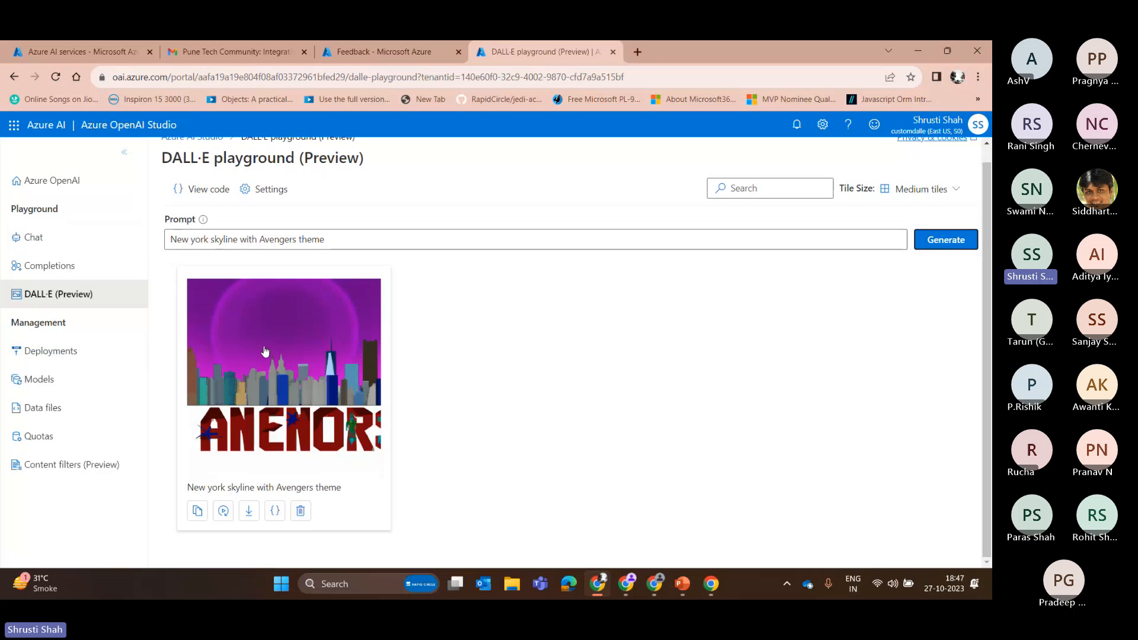
pyautogui.click(265, 352)
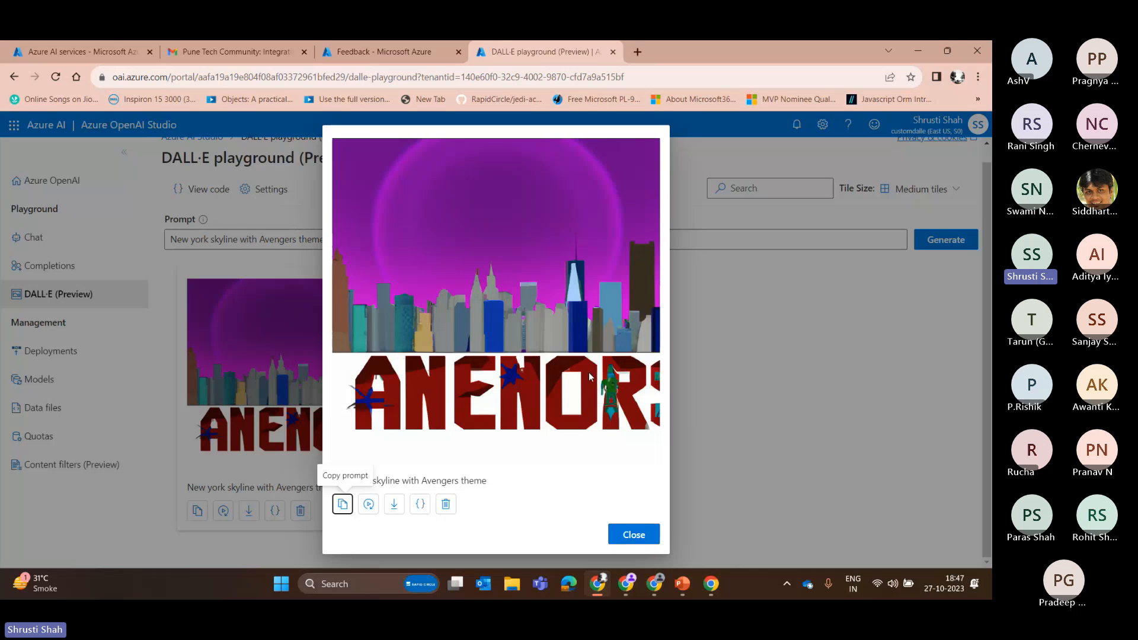
pyautogui.click(882, 522)
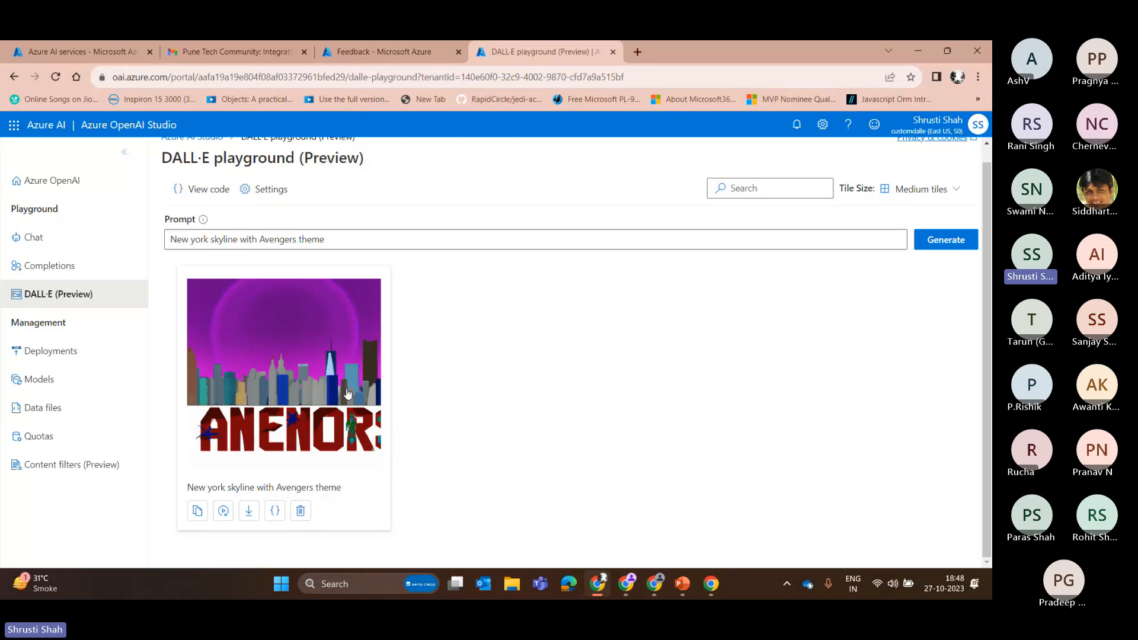
pyautogui.click(224, 512)
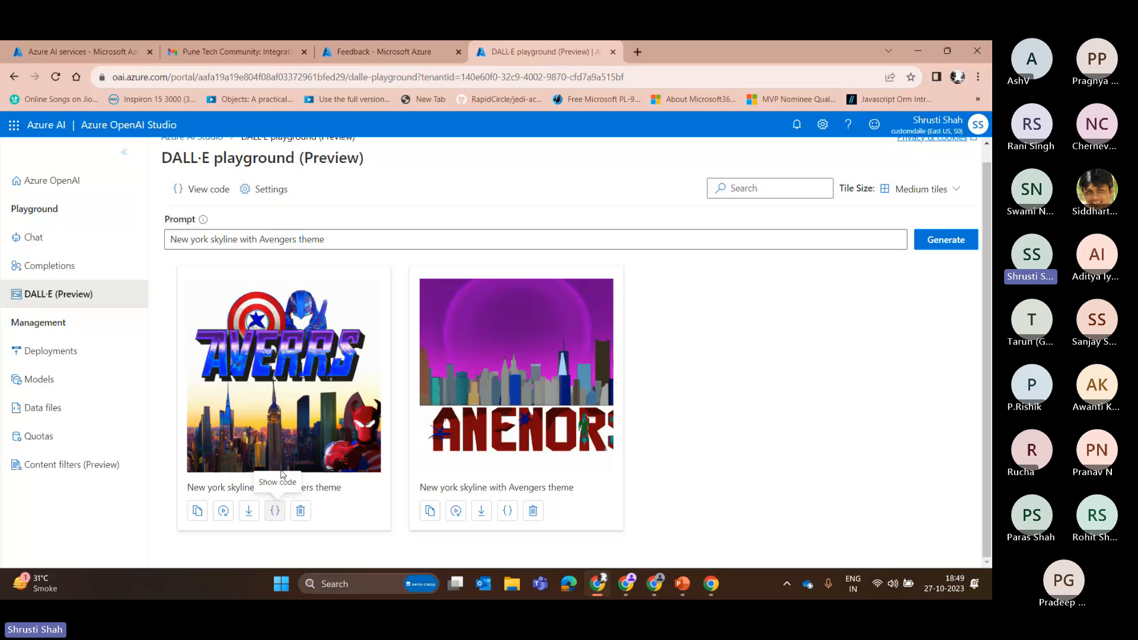
# - Show the sample code for the newest skyline image and switch its format from python to json
pyautogui.scroll(1, 316, 228)
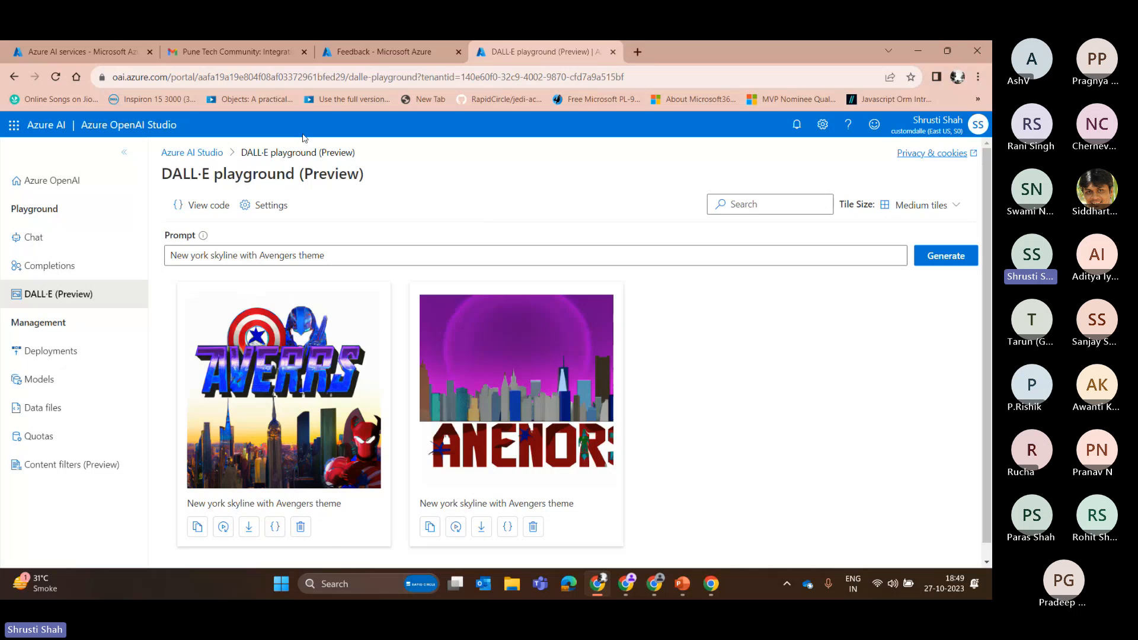
pyautogui.click(274, 527)
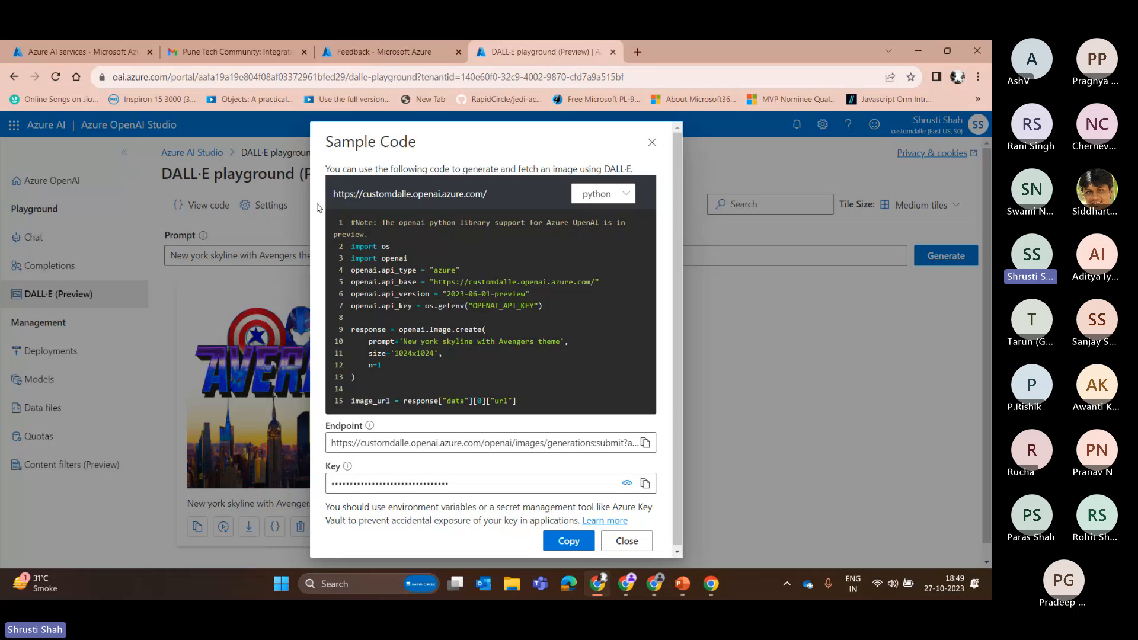
pyautogui.moveTo(318, 205); pyautogui.dragTo(487, 195)
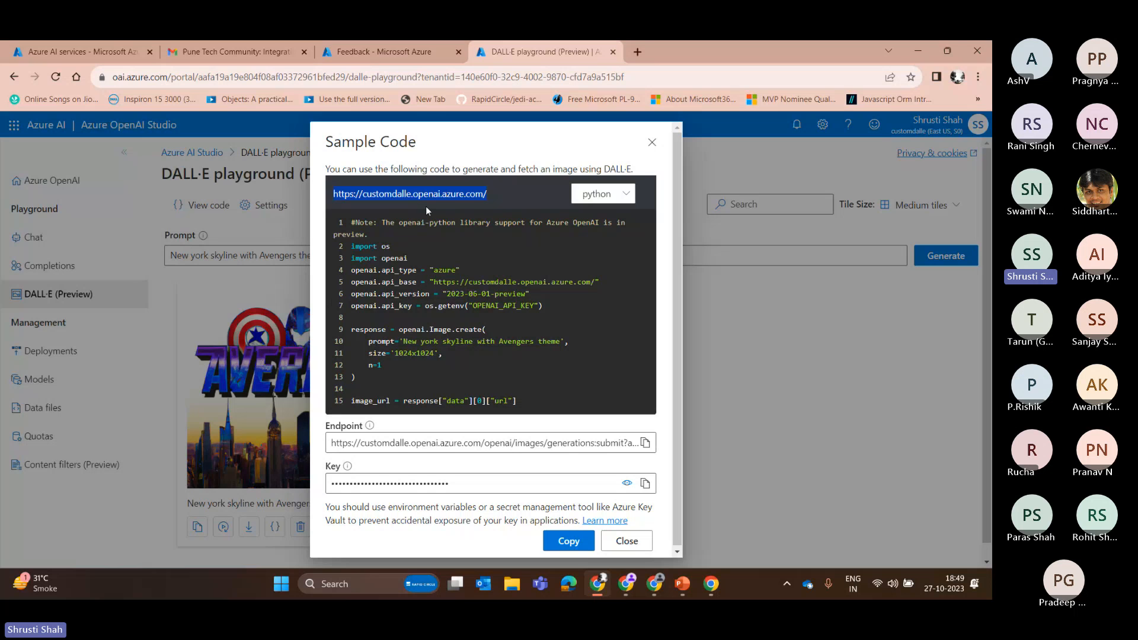
pyautogui.click(606, 196)
pyautogui.click(606, 196)
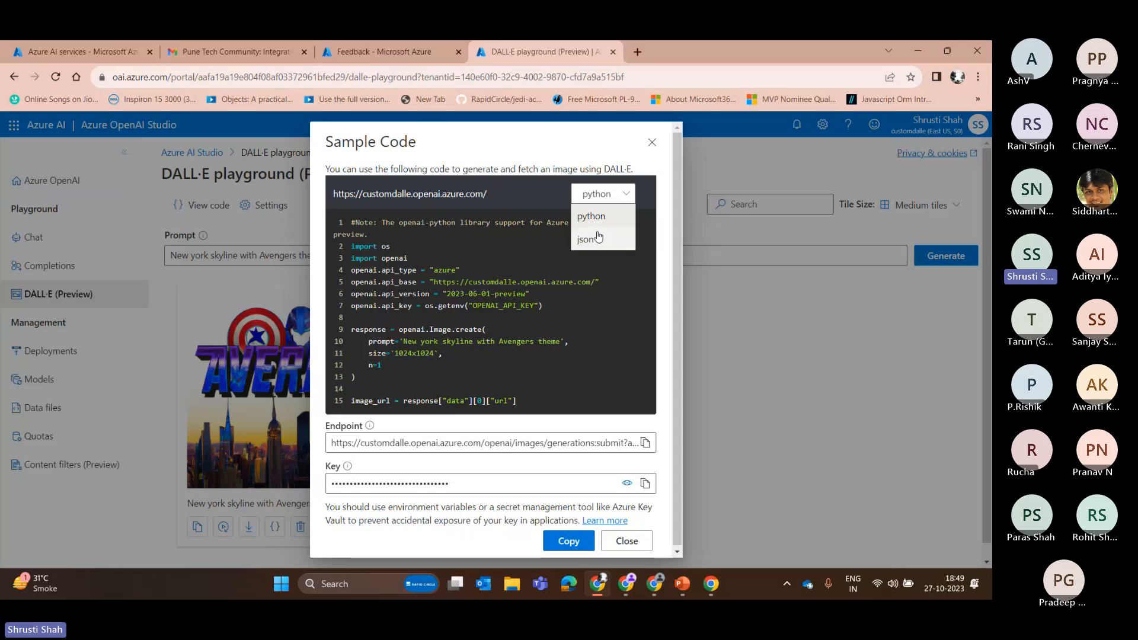
pyautogui.click(597, 238)
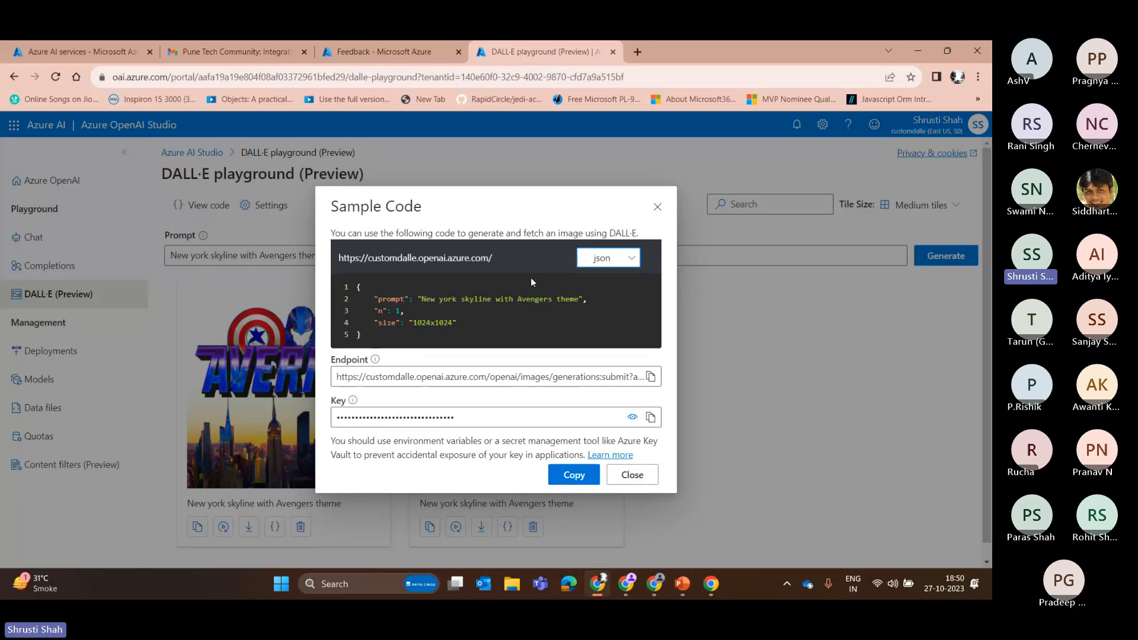
# - Examine the JSON body's n and size parameters and the full endpoint URL, and close the sample code
pyautogui.doubleClick(380, 311)
pyautogui.moveTo(379, 322); pyautogui.dragTo(454, 322)
pyautogui.click(472, 324)
pyautogui.click(644, 377)
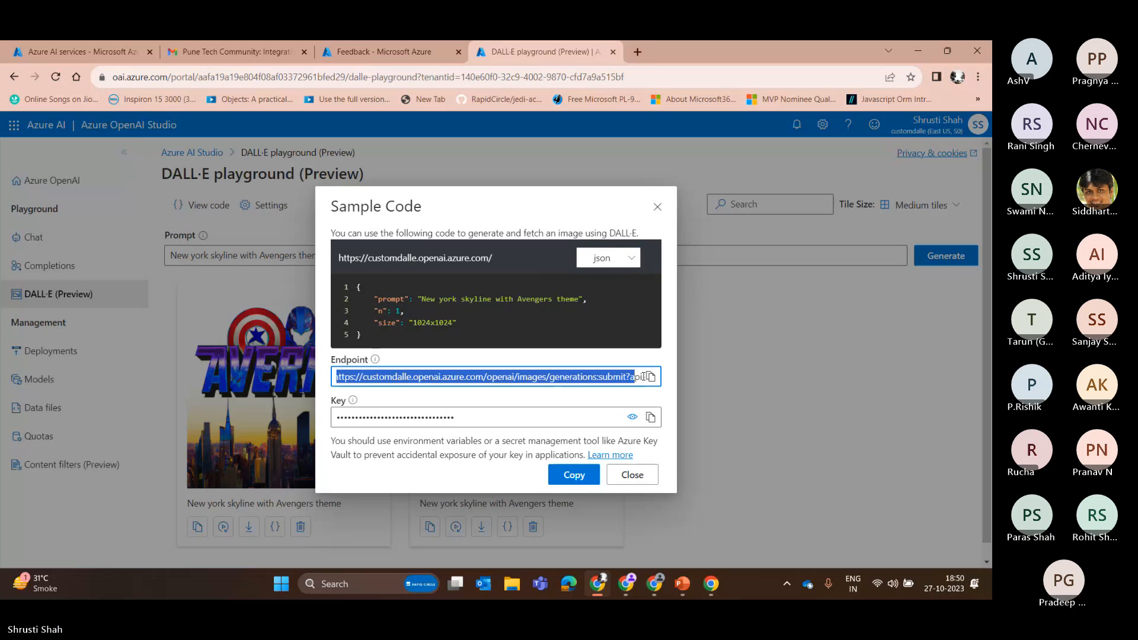
pyautogui.moveTo(644, 376); pyautogui.dragTo(653, 377)
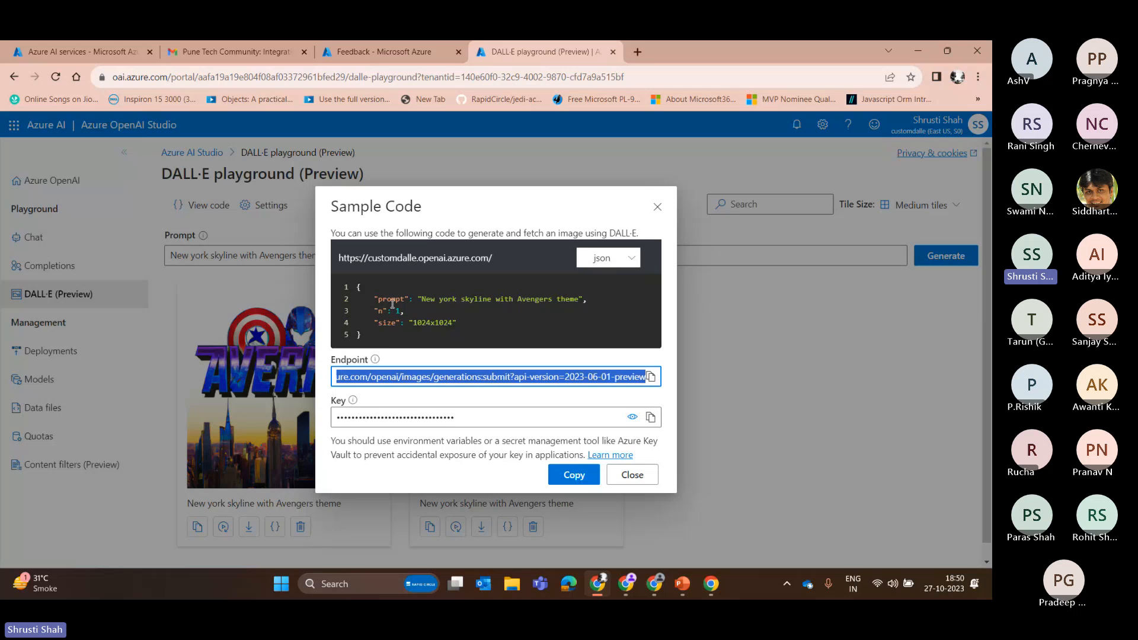
pyautogui.click(392, 304)
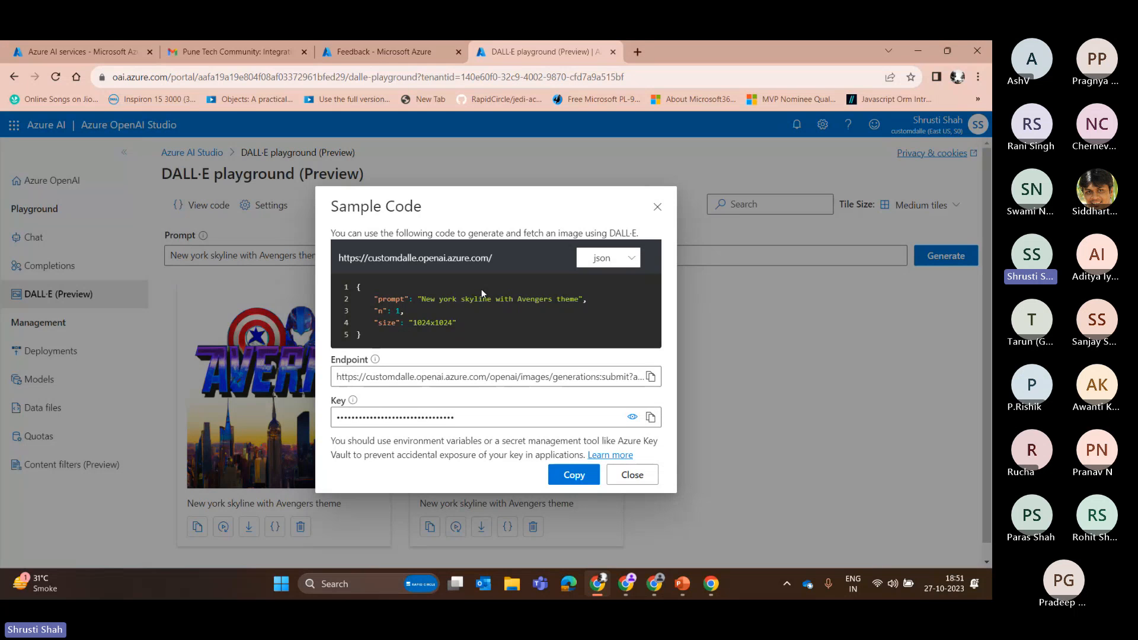
pyautogui.click(412, 377)
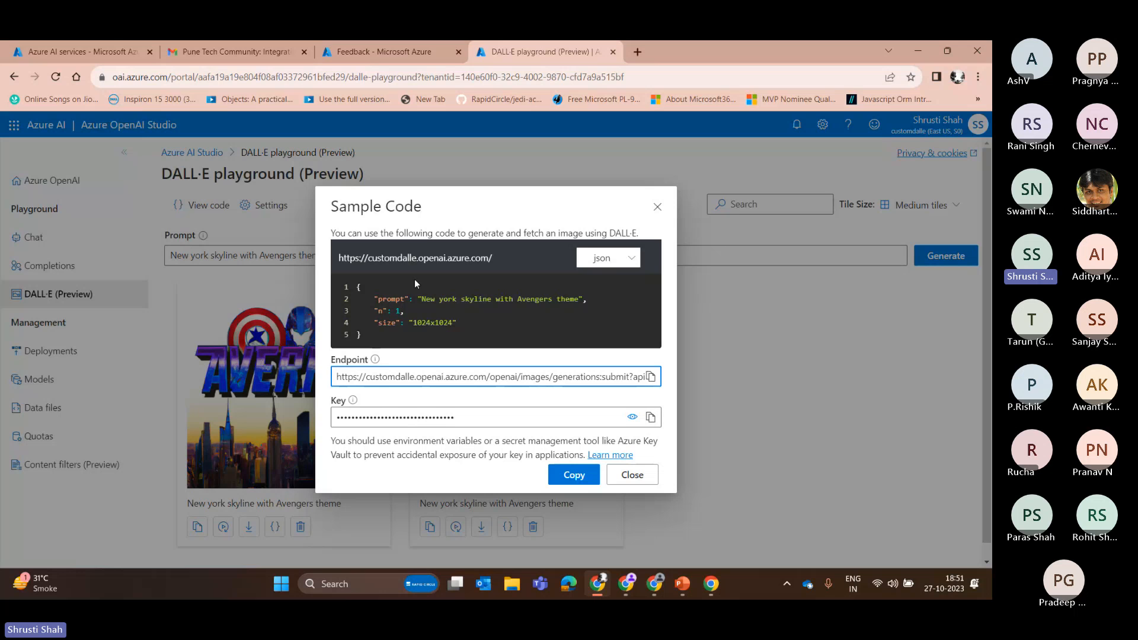
pyautogui.click(409, 325)
pyautogui.hotkey('ctrl', 'a')
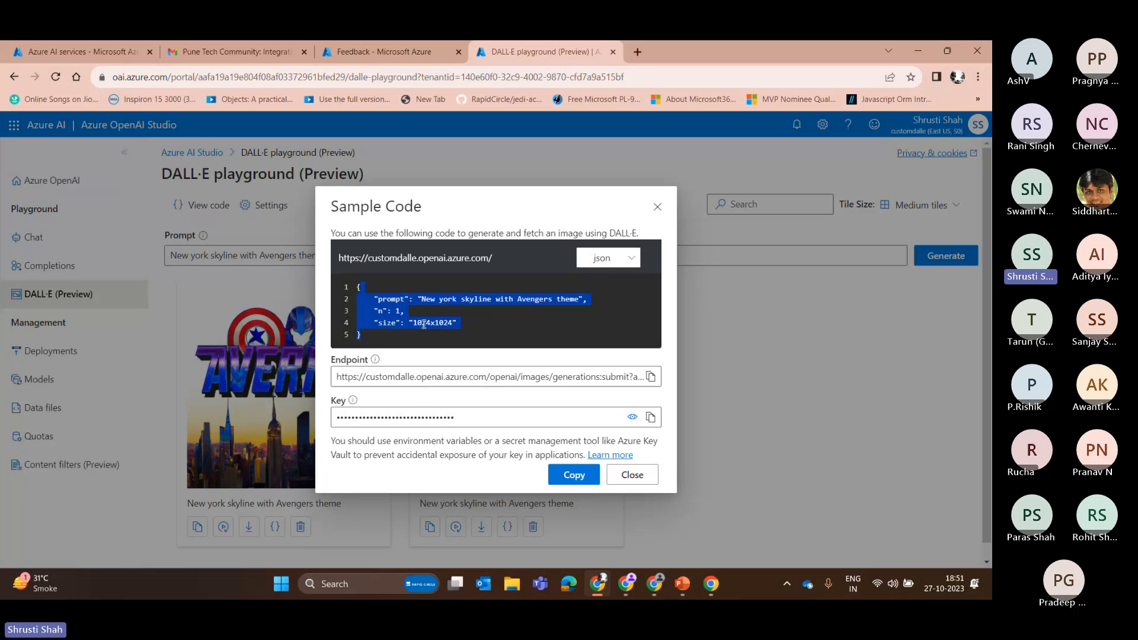
pyautogui.click(424, 324)
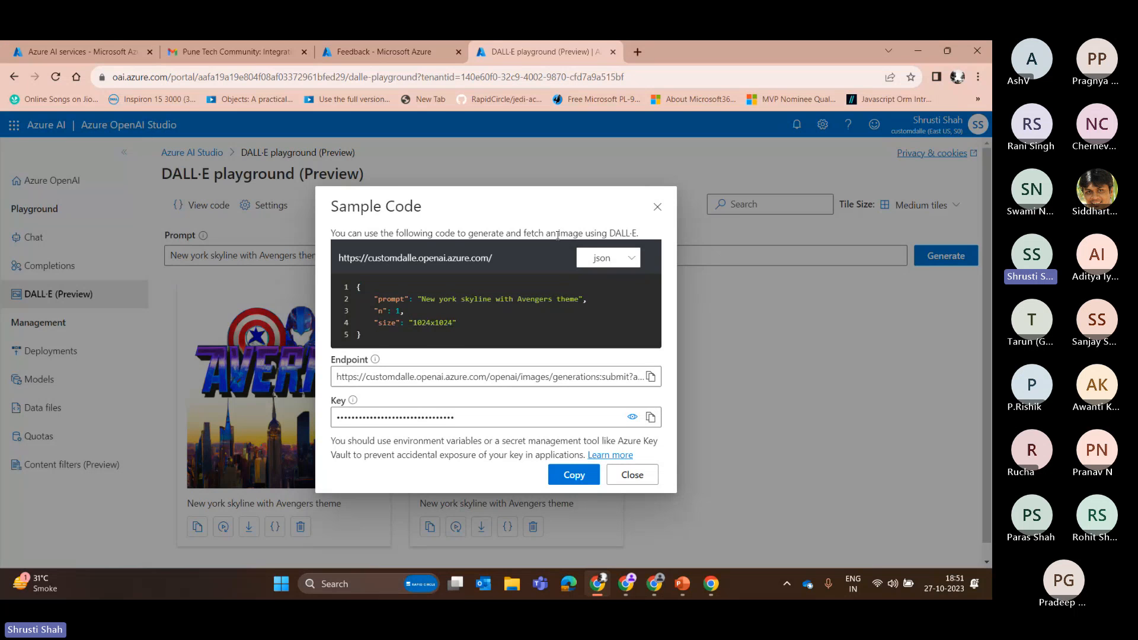
pyautogui.press('Escape')
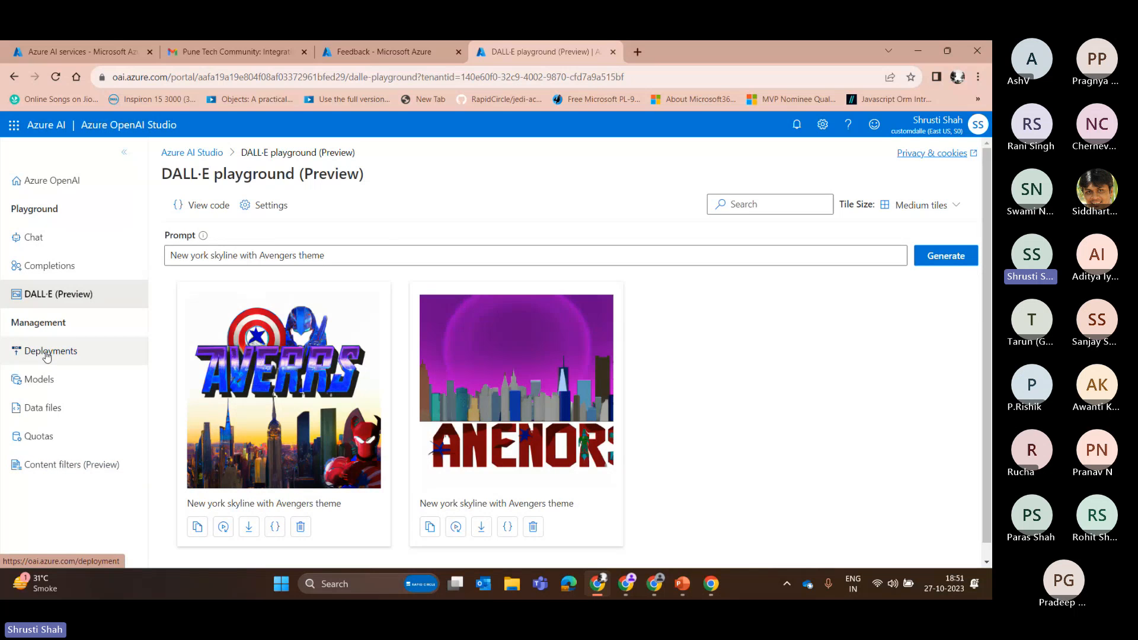
# - Start a new deployment on the Deployments page and choose gpt-4 as its model
pyautogui.click(47, 354)
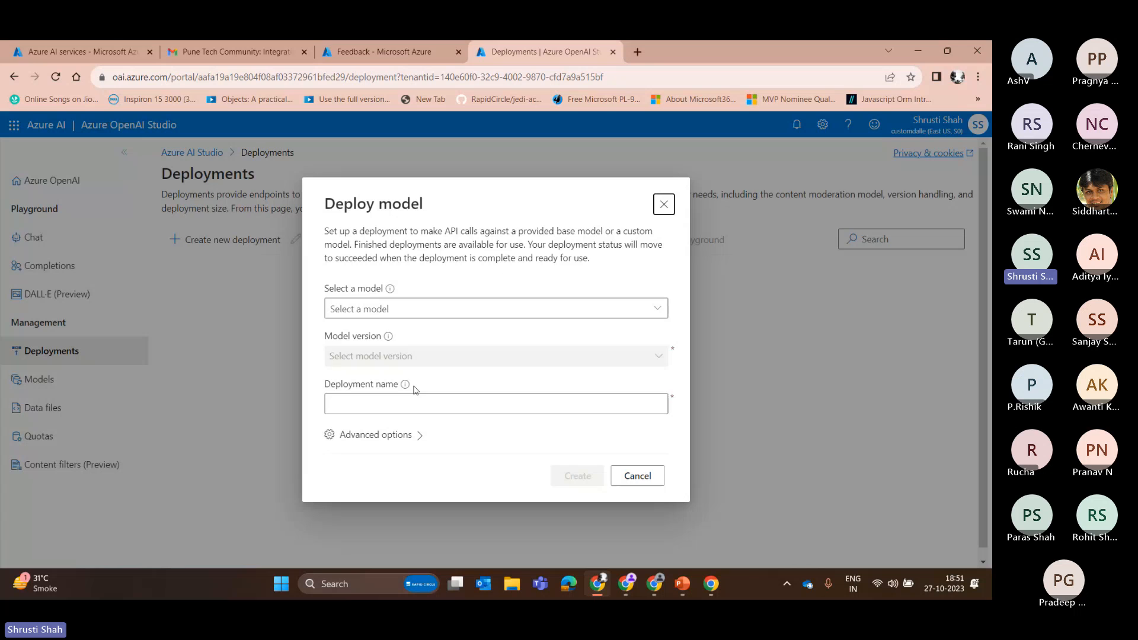
pyautogui.click(656, 309)
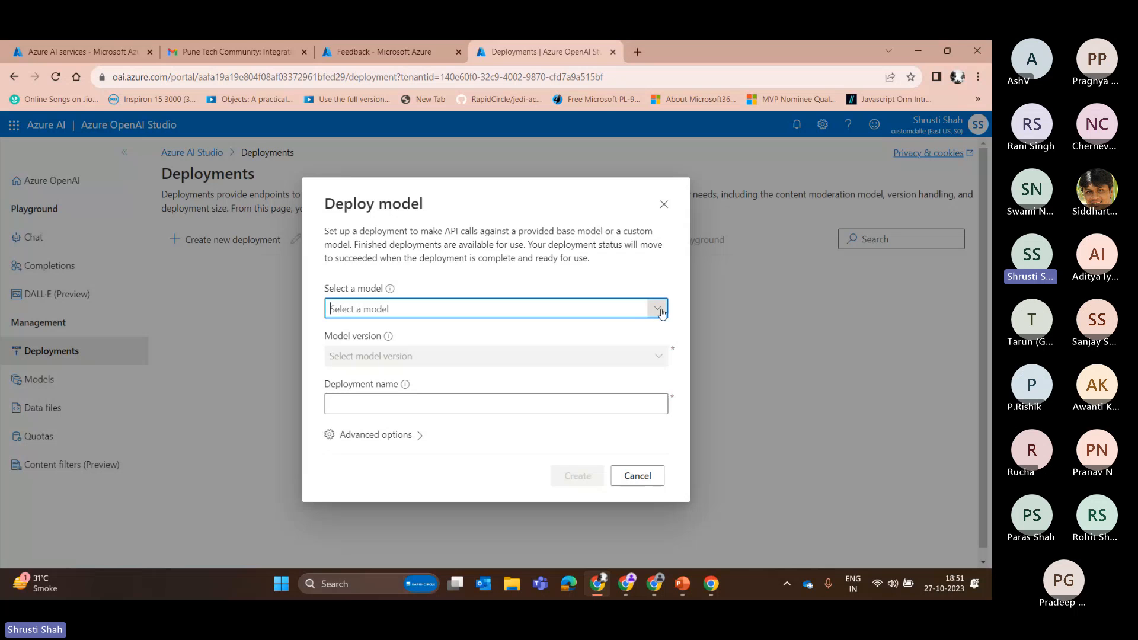
pyautogui.click(662, 311)
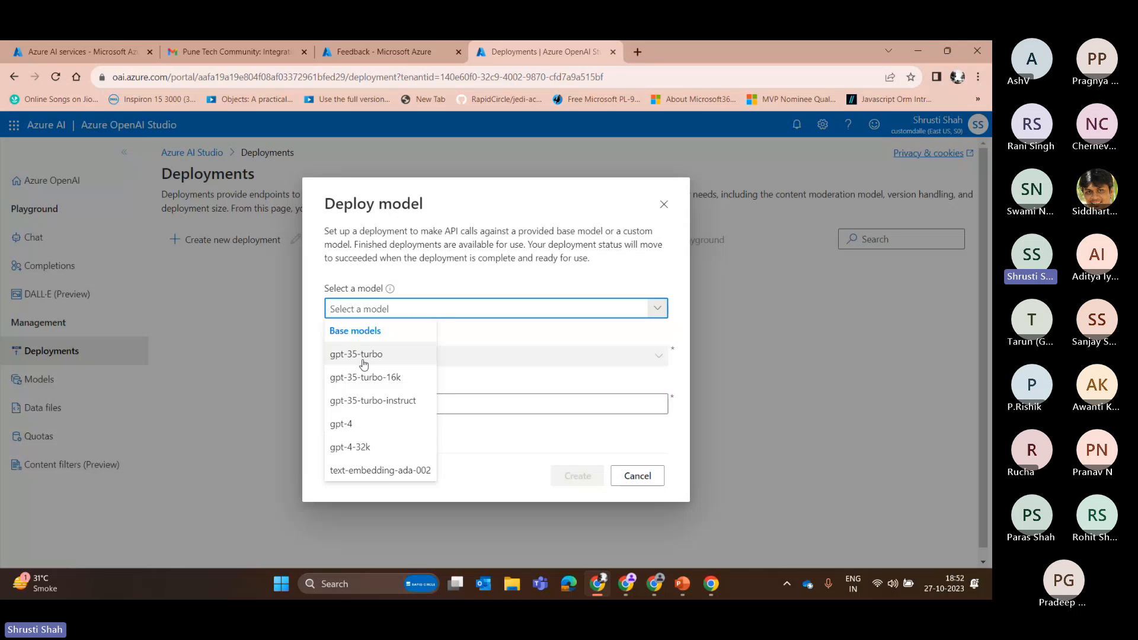
pyautogui.click(355, 423)
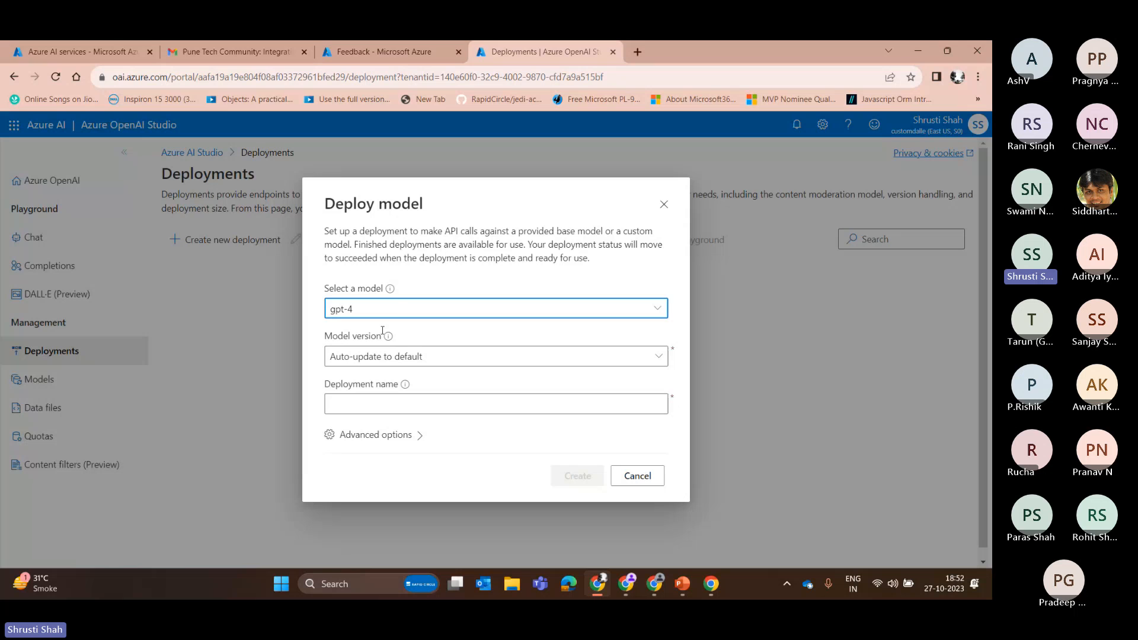
# - Try gpt-35-turbo as the deployment's model, and switch the selection back to gpt-4
pyautogui.click(612, 313)
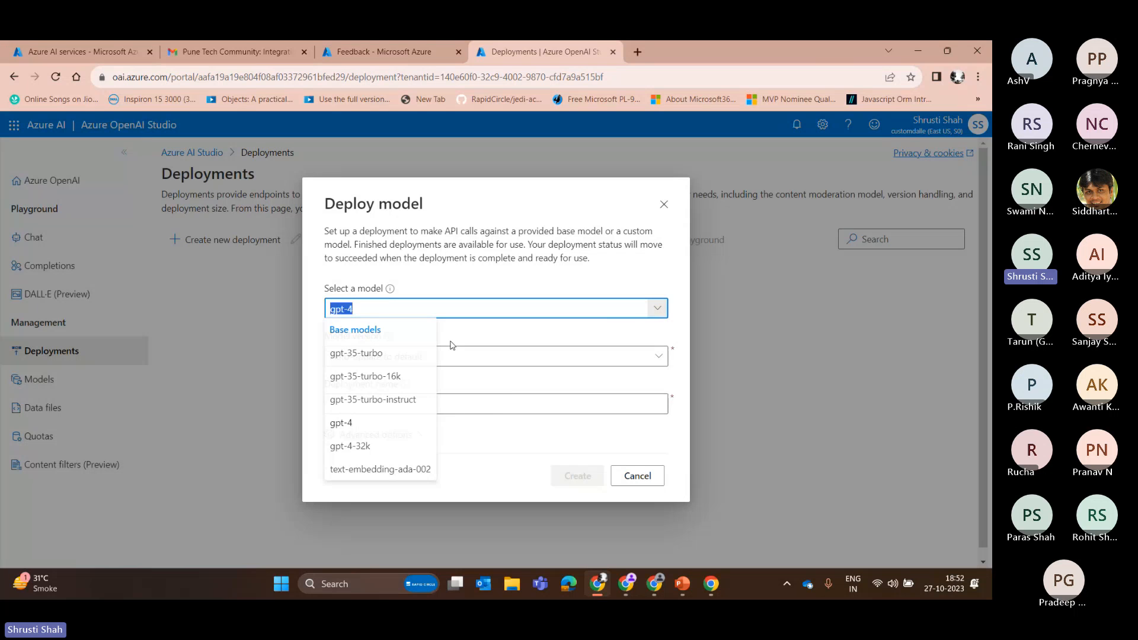
pyautogui.click(409, 354)
pyautogui.click(635, 325)
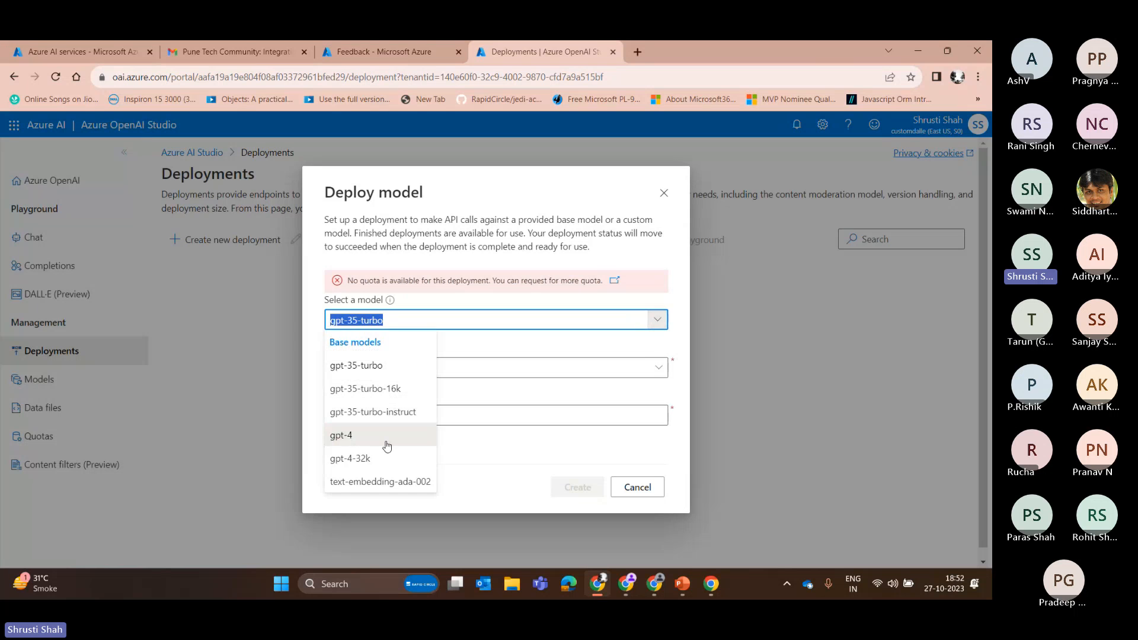
pyautogui.click(387, 445)
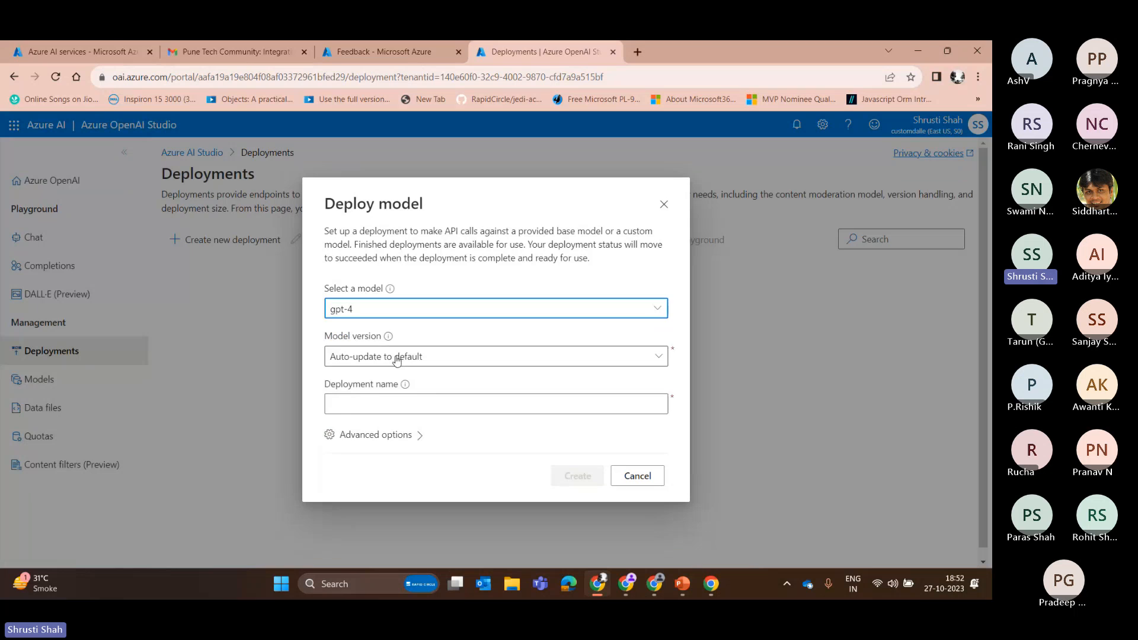
# - Try to create the gpt-4 deployment with model version 0613, the name ptcDemo and the default advanced options
pyautogui.click(396, 358)
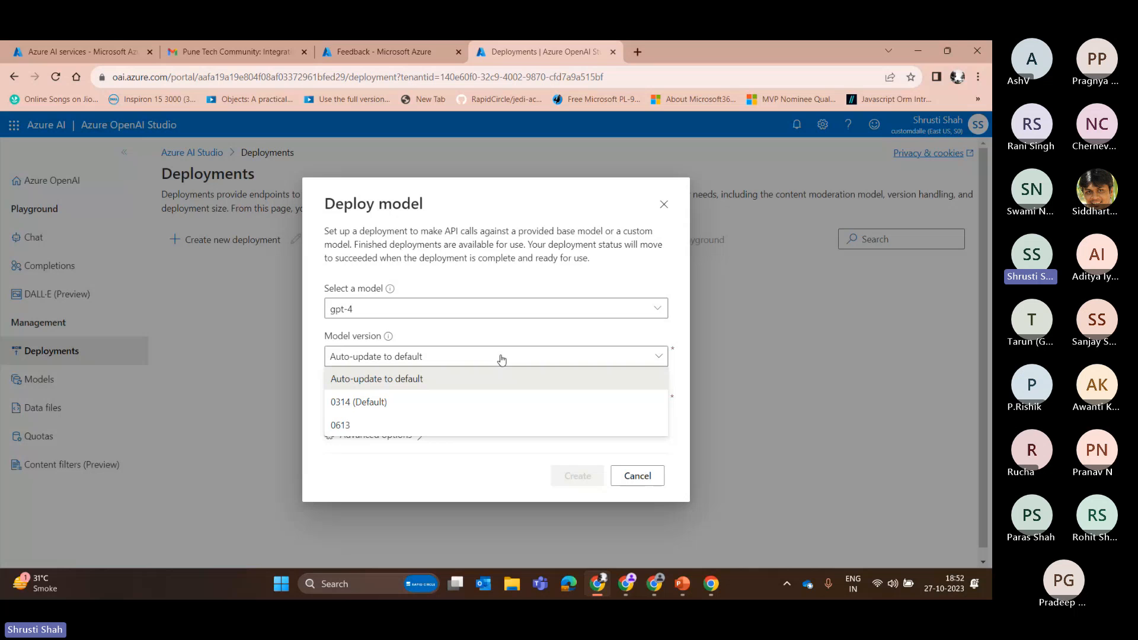
pyautogui.click(346, 427)
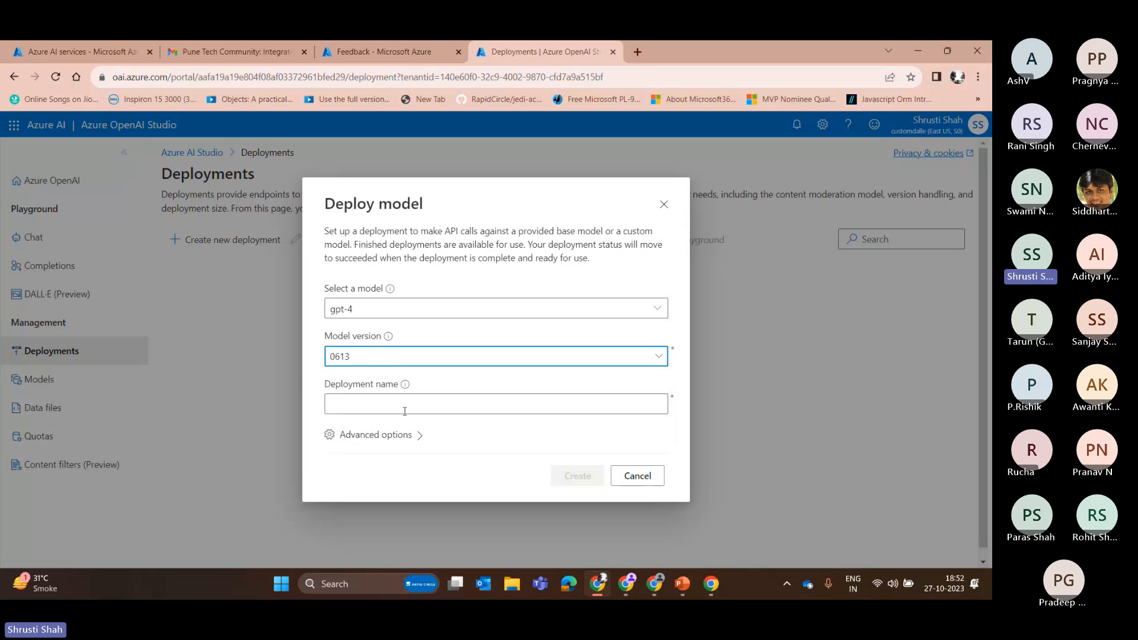
pyautogui.click(380, 402)
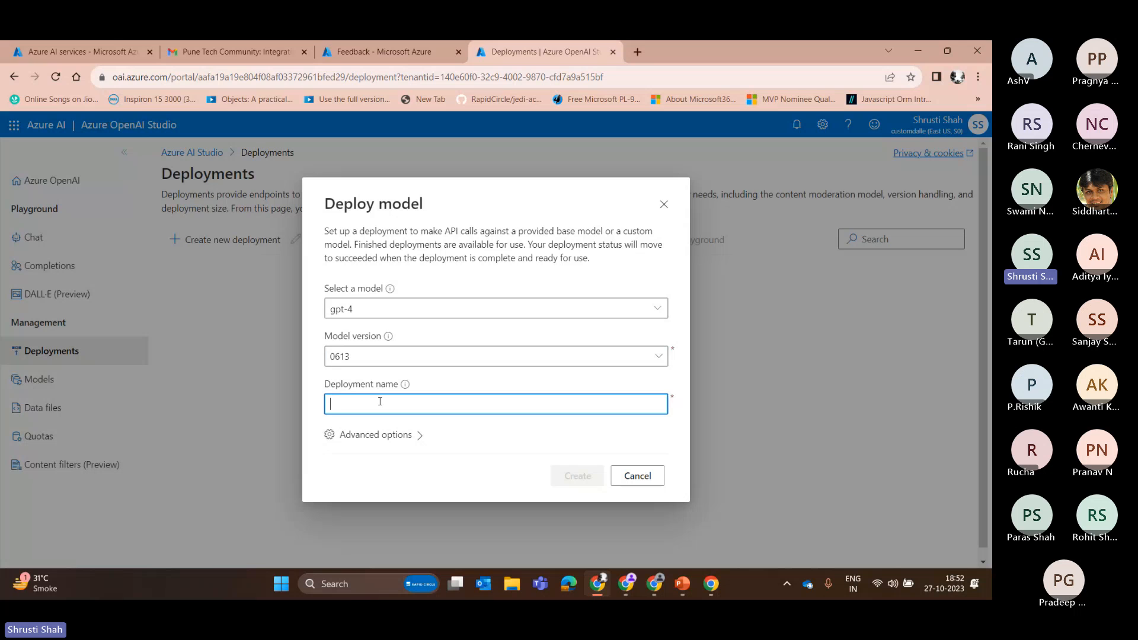
pyautogui.write('ptcD')
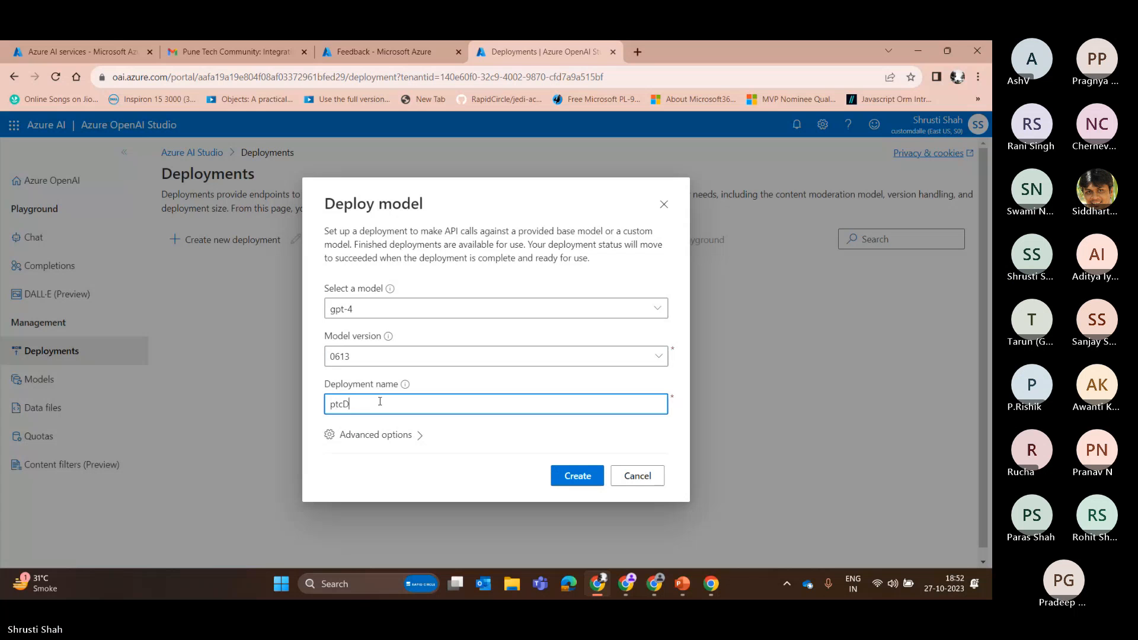
pyautogui.write('emo')
pyautogui.click(425, 437)
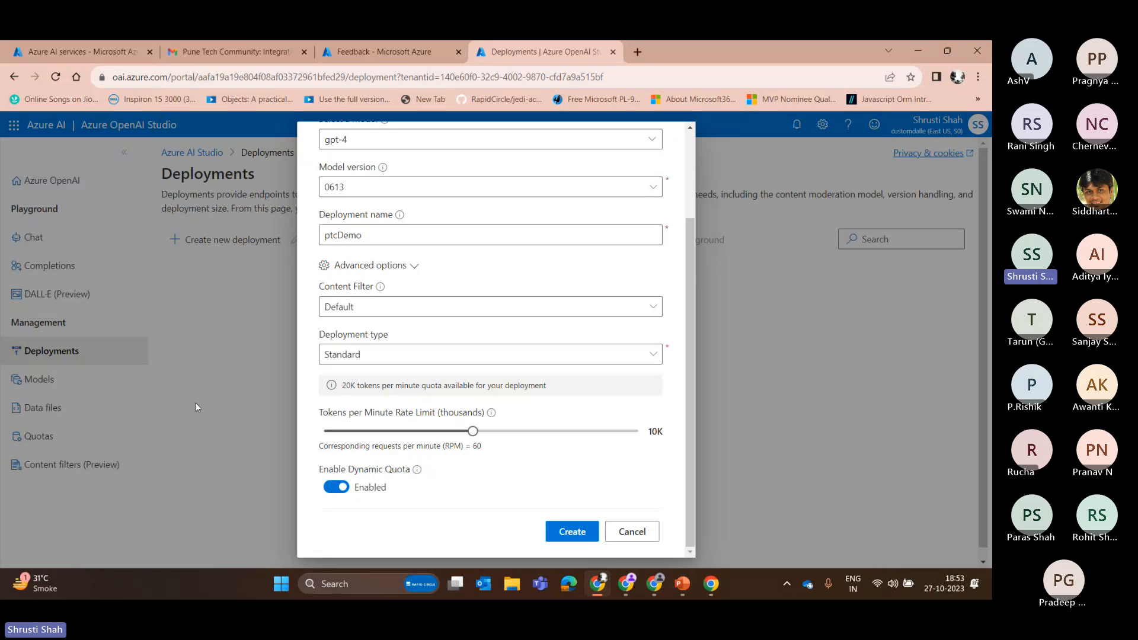
pyautogui.click(573, 533)
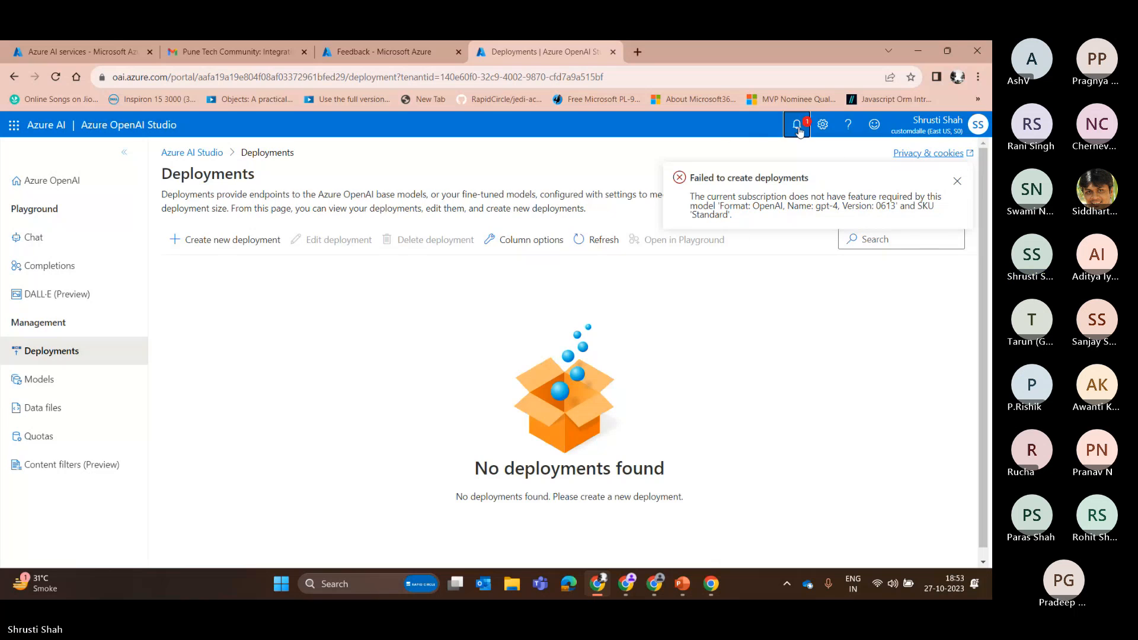
# - Read the deployment notification's full text and close the notifications
pyautogui.click(850, 196)
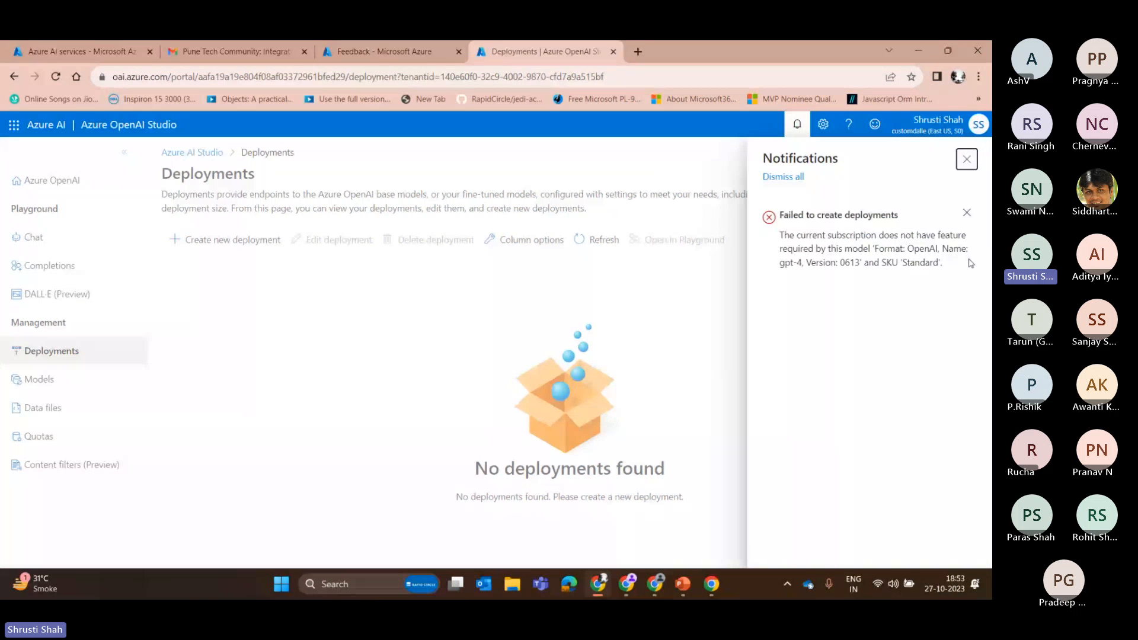
pyautogui.moveTo(836, 251); pyautogui.dragTo(747, 229)
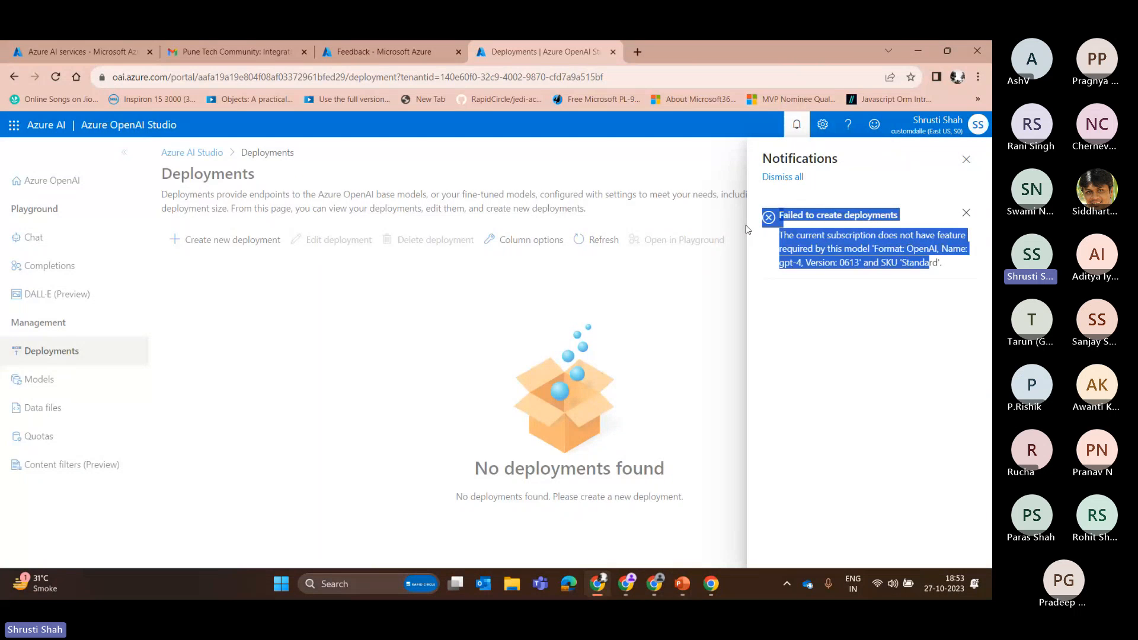
pyautogui.click(935, 261)
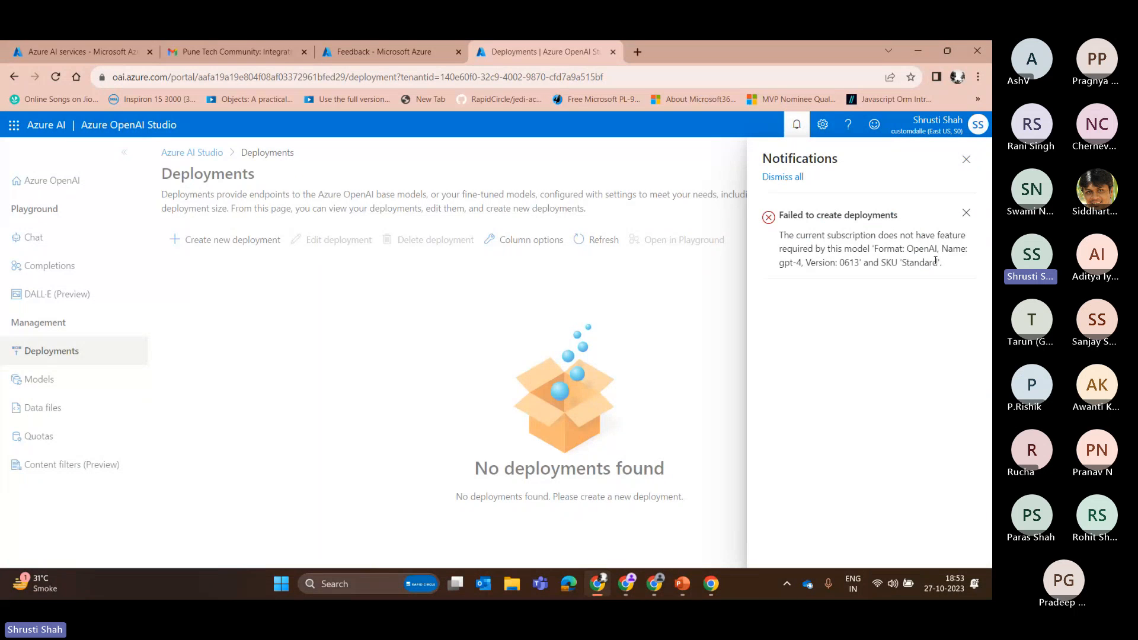
pyautogui.click(131, 155)
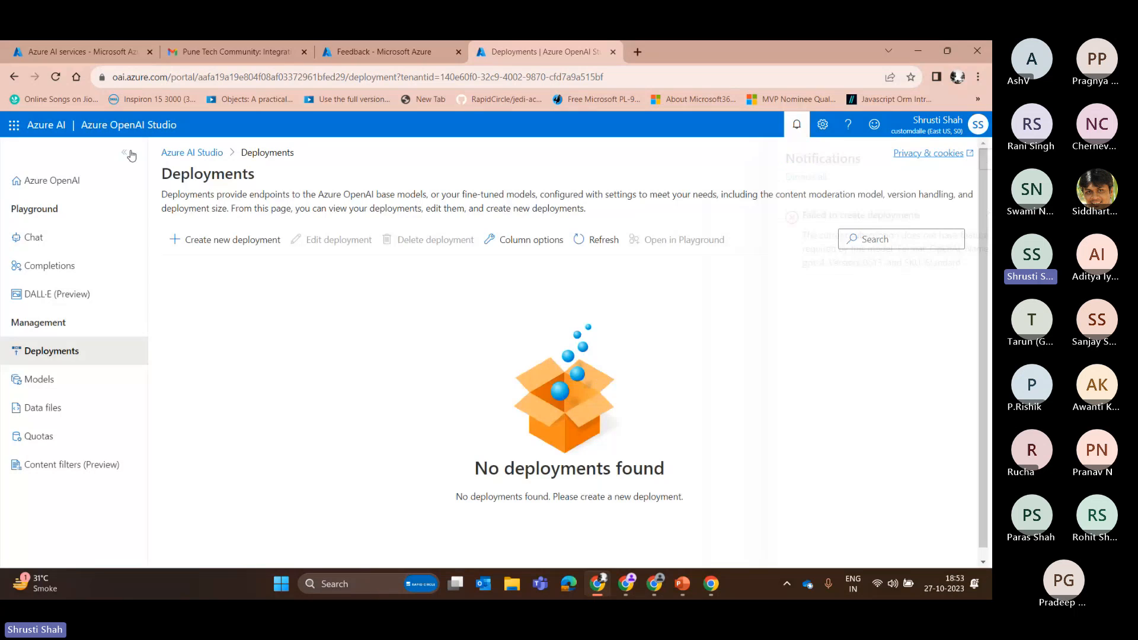
# - Try to create another gpt-4 deployment with model version 0314 (Default) and the name ptcDemo, and check the resulting notification
pyautogui.click(225, 239)
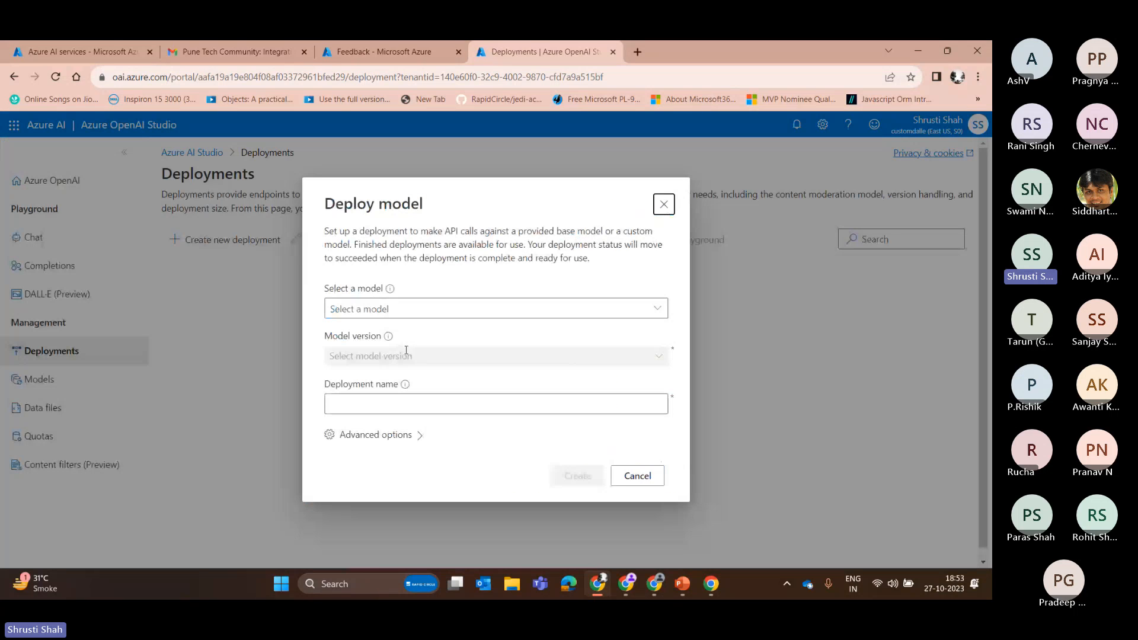
pyautogui.click(628, 310)
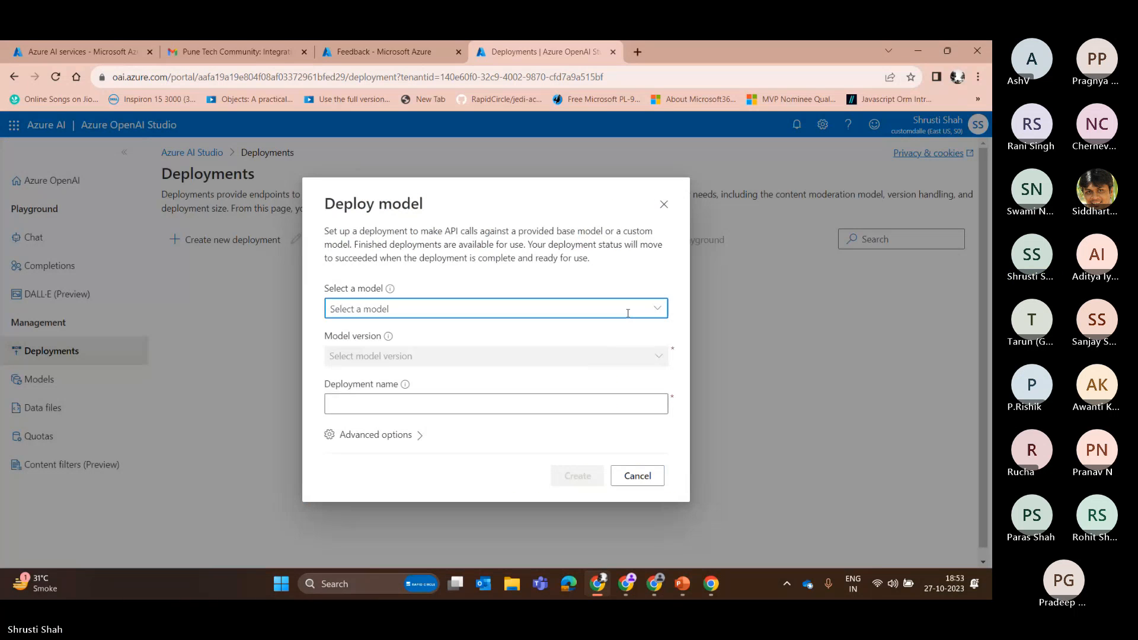
pyautogui.click(449, 374)
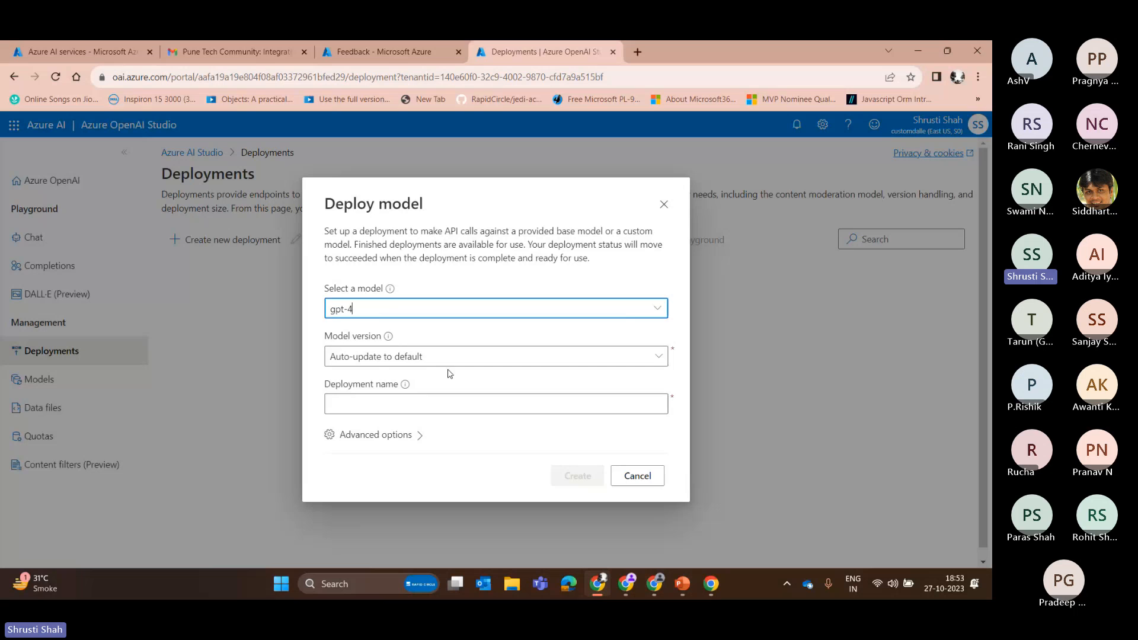
pyautogui.click(342, 404)
pyautogui.write('g')
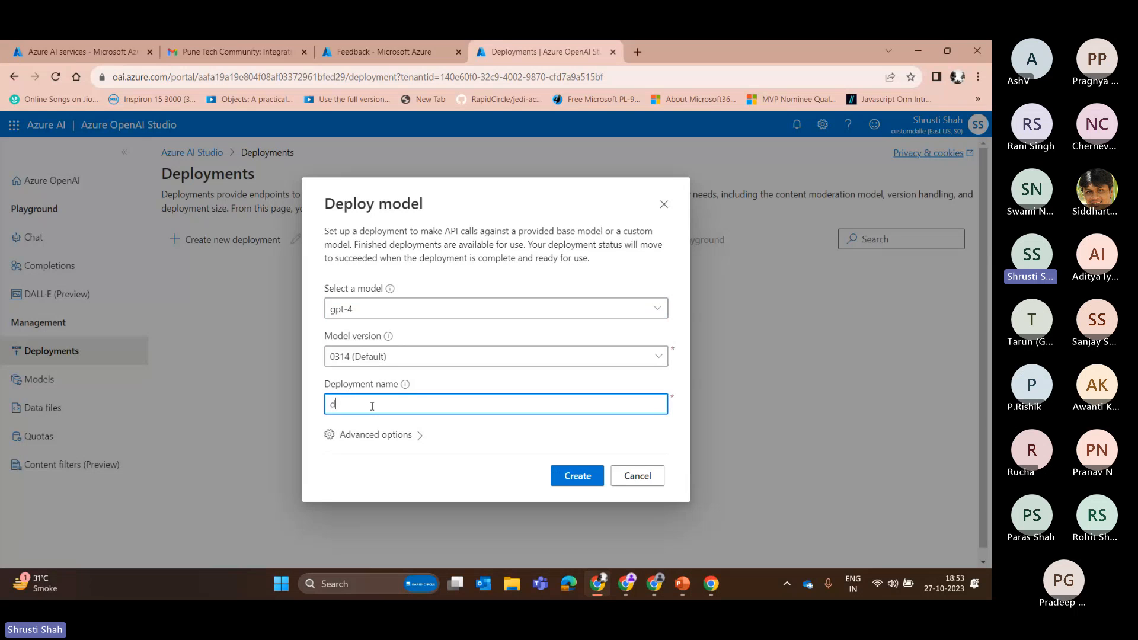
pyautogui.press('BackSpace')
pyautogui.write('ptcDemo')
pyautogui.click(564, 468)
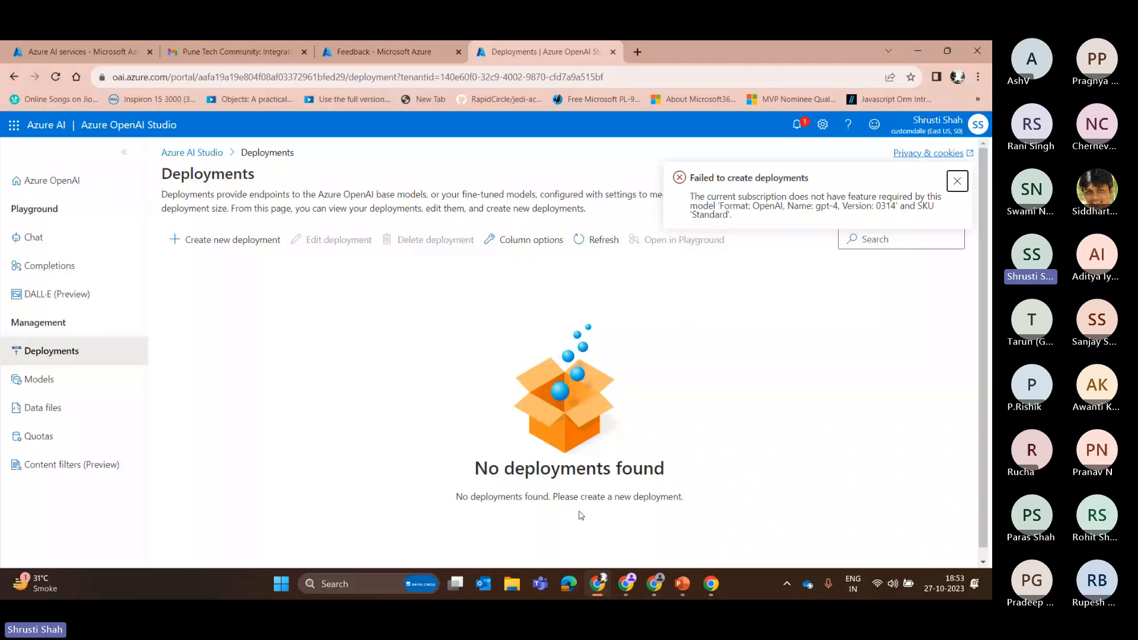
pyautogui.tripleClick(750, 204)
pyautogui.click(751, 202)
# - Start a new deployment with the gpt-35-turbo-16k model and the version Auto-update to default
pyautogui.click(242, 239)
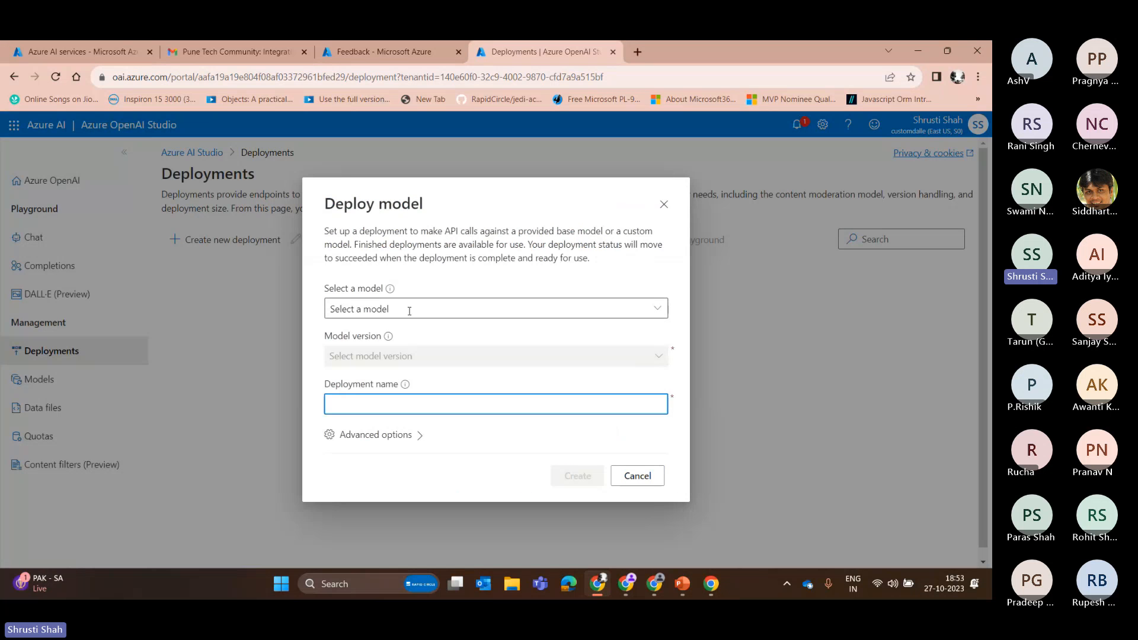
pyautogui.click(367, 309)
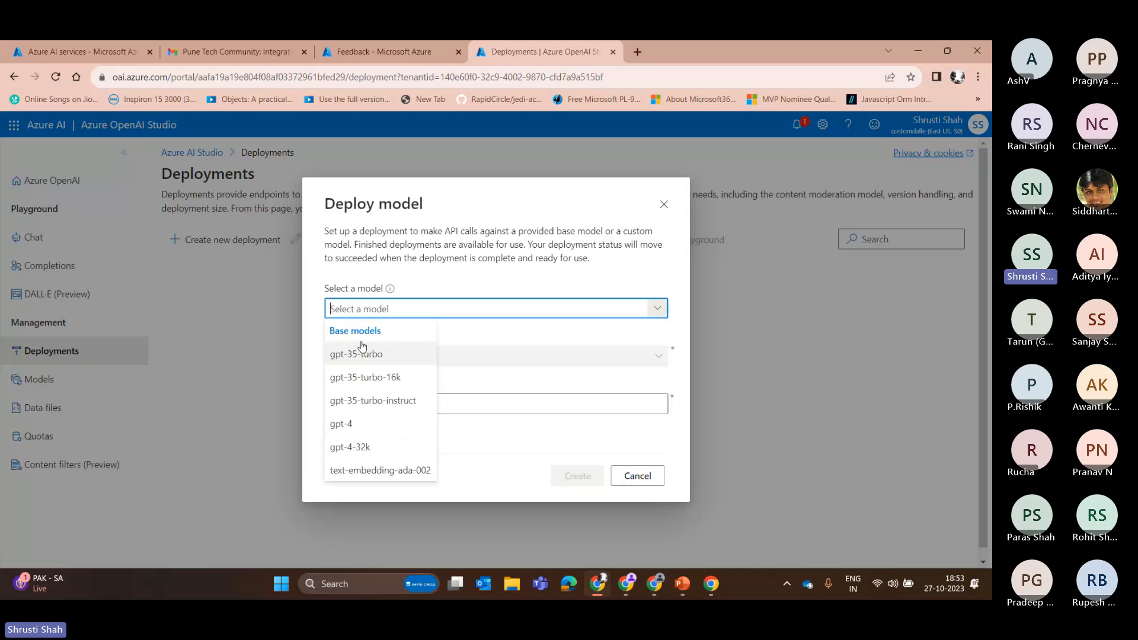
pyautogui.click(363, 352)
pyautogui.click(655, 320)
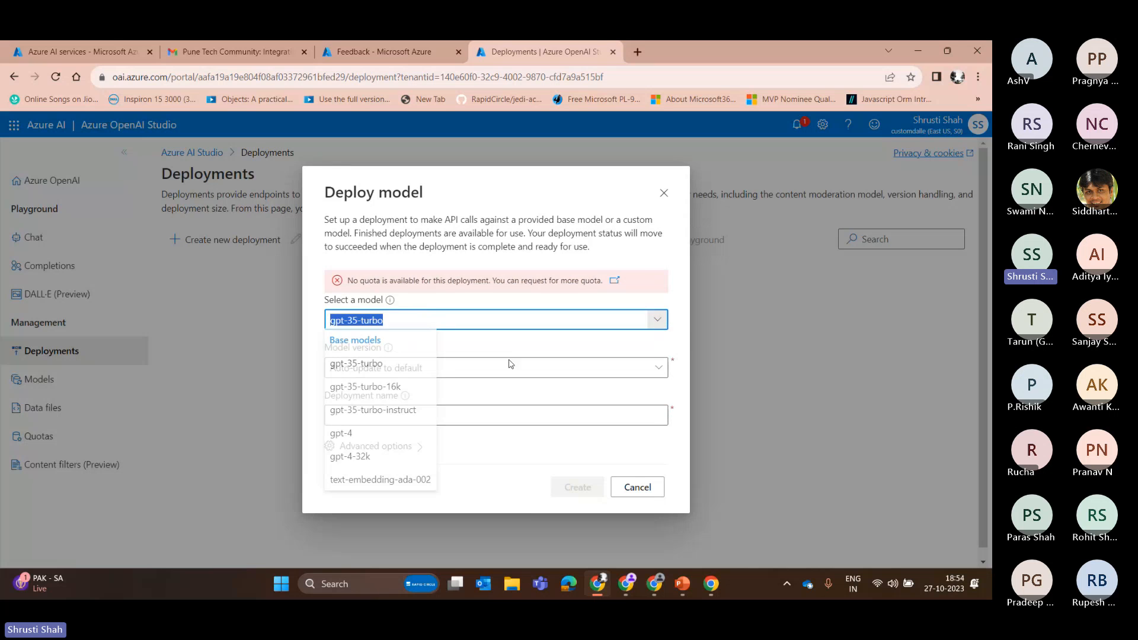
pyautogui.click(492, 387)
pyautogui.click(654, 356)
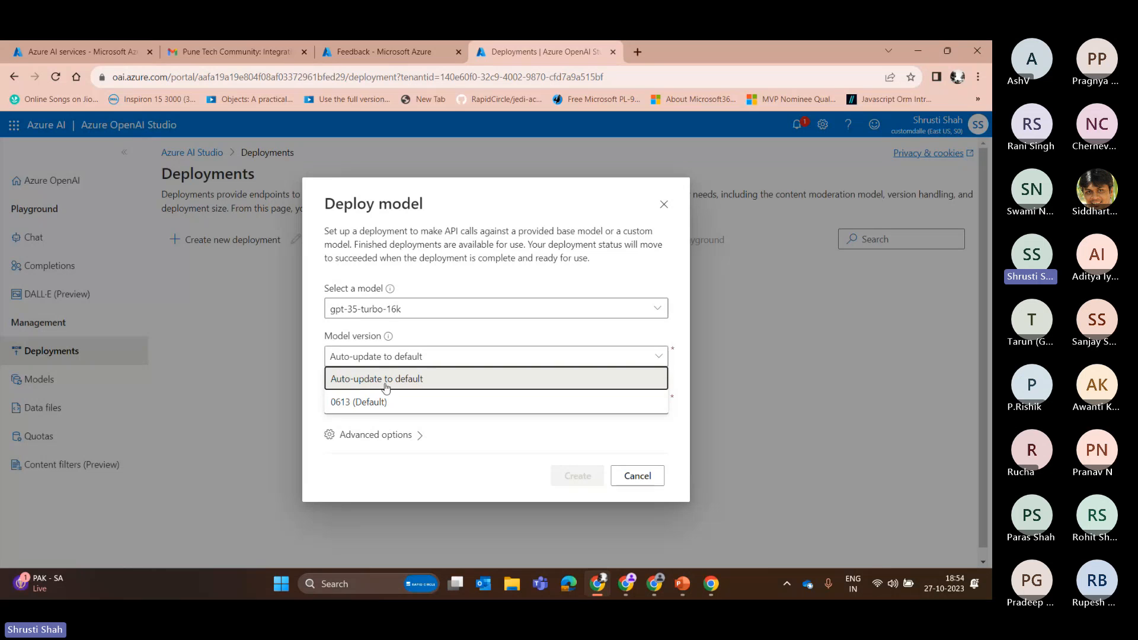
pyautogui.click(467, 343)
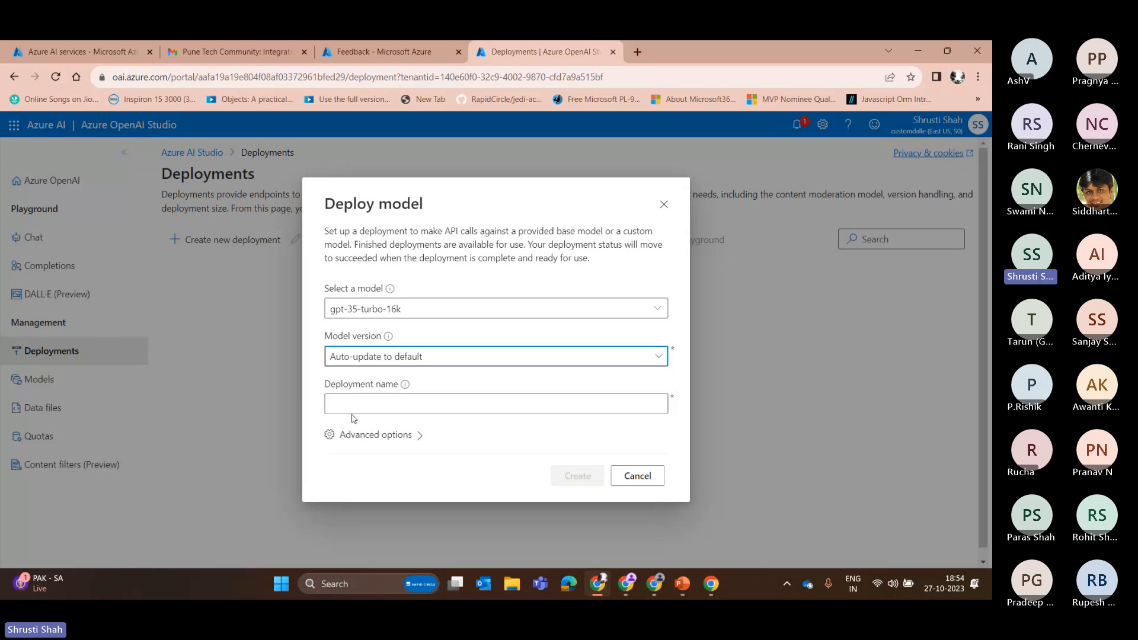
# - Name the deployment ptcDemo and create it
pyautogui.click(350, 407)
pyautogui.write('dp')
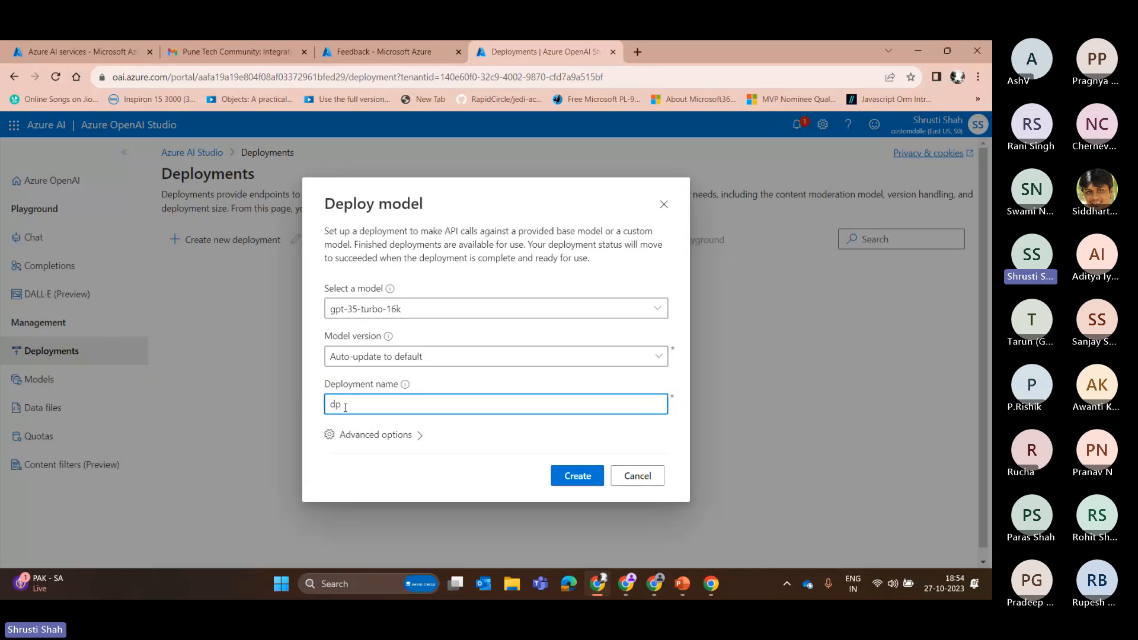
pyautogui.press('BackSpace')
pyautogui.press('BackSpace')
pyautogui.write('ptcDemo')
pyautogui.click(564, 476)
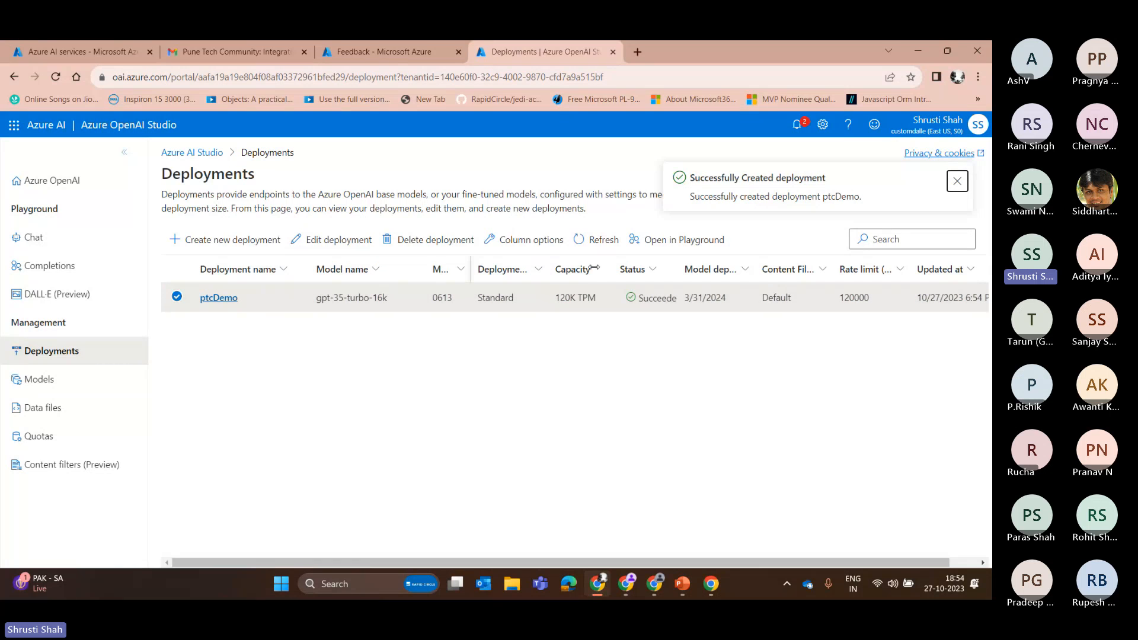
# - View the ptcDemo deployment's editable settings and close them
pyautogui.click(458, 273)
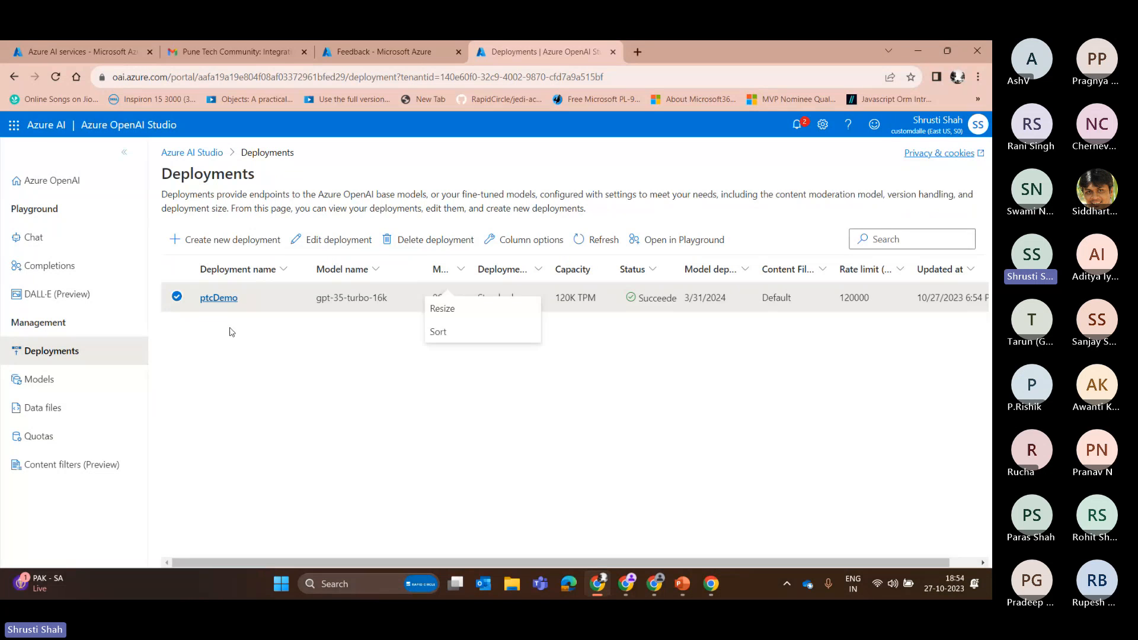
pyautogui.click(708, 254)
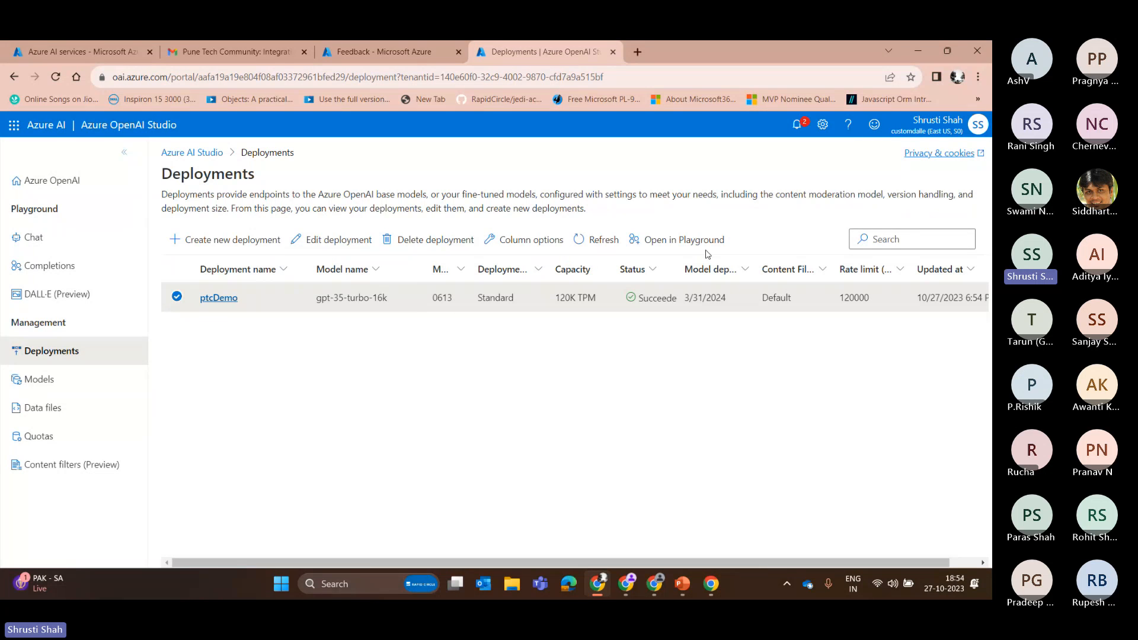
pyautogui.click(332, 239)
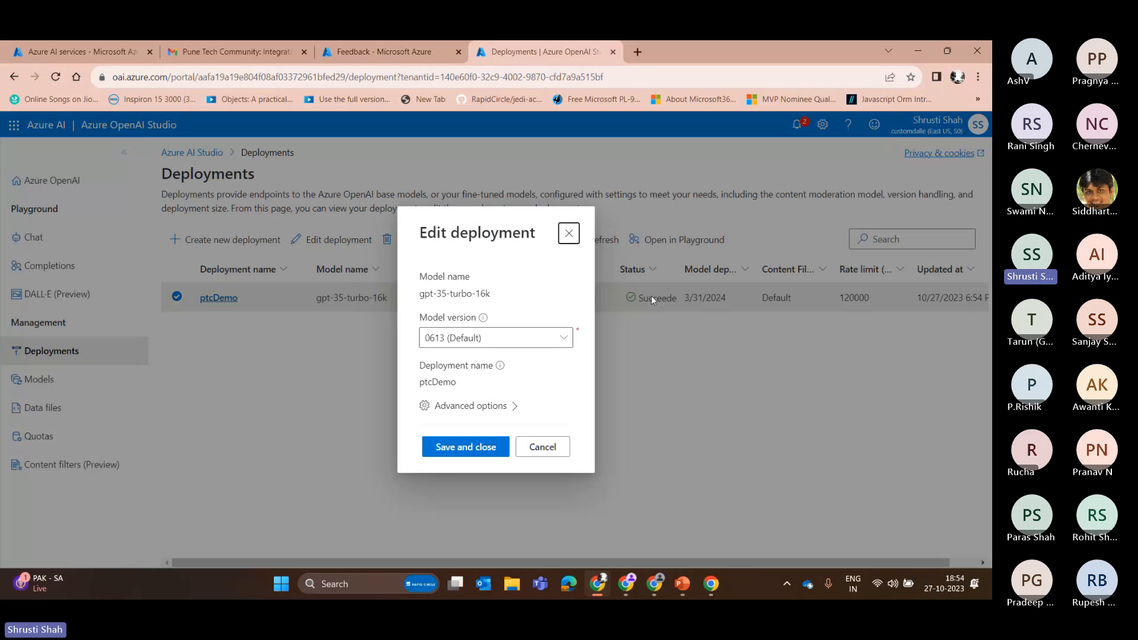
pyautogui.click(569, 234)
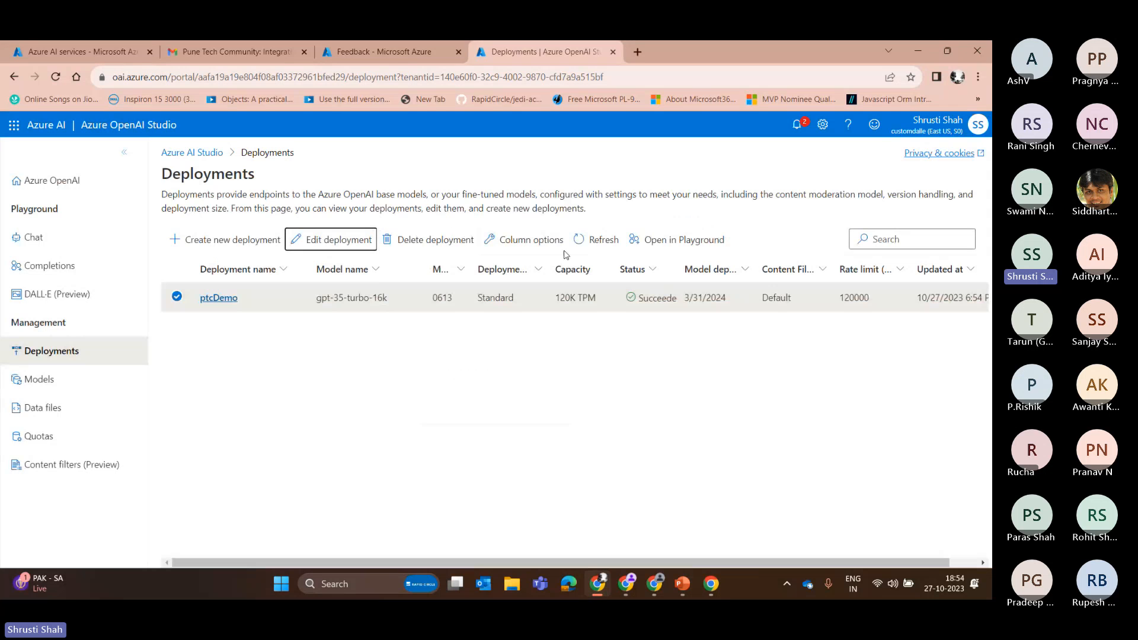
# - Open the ptcDemo deployment's details and examine its model name, model version, deployment type and content filter
pyautogui.click(219, 297)
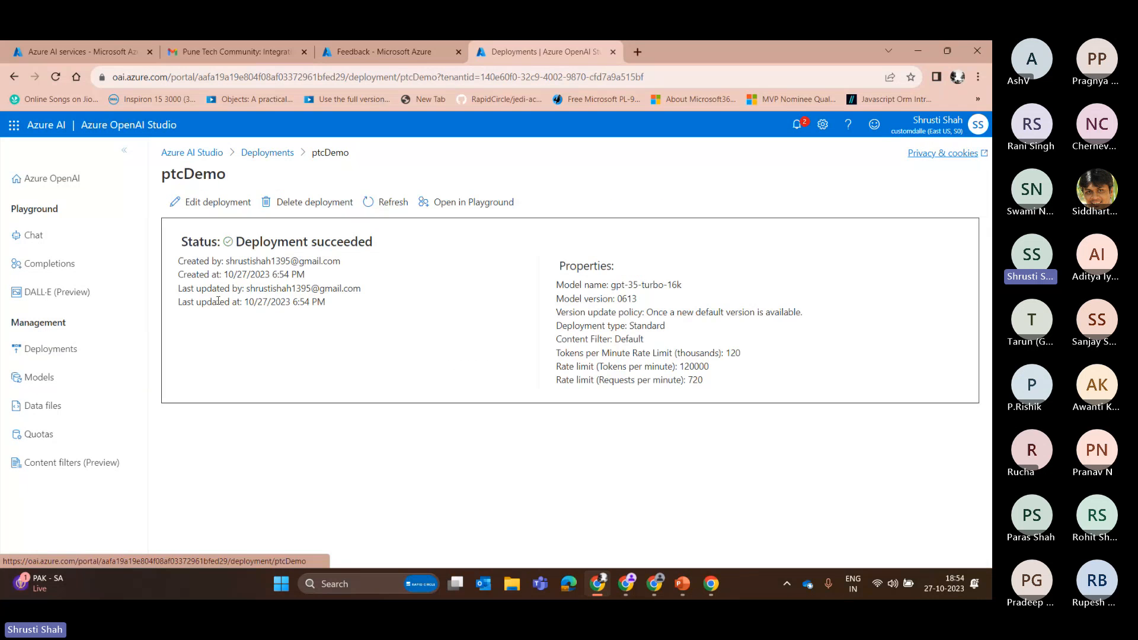
pyautogui.moveTo(557, 285); pyautogui.dragTo(667, 296)
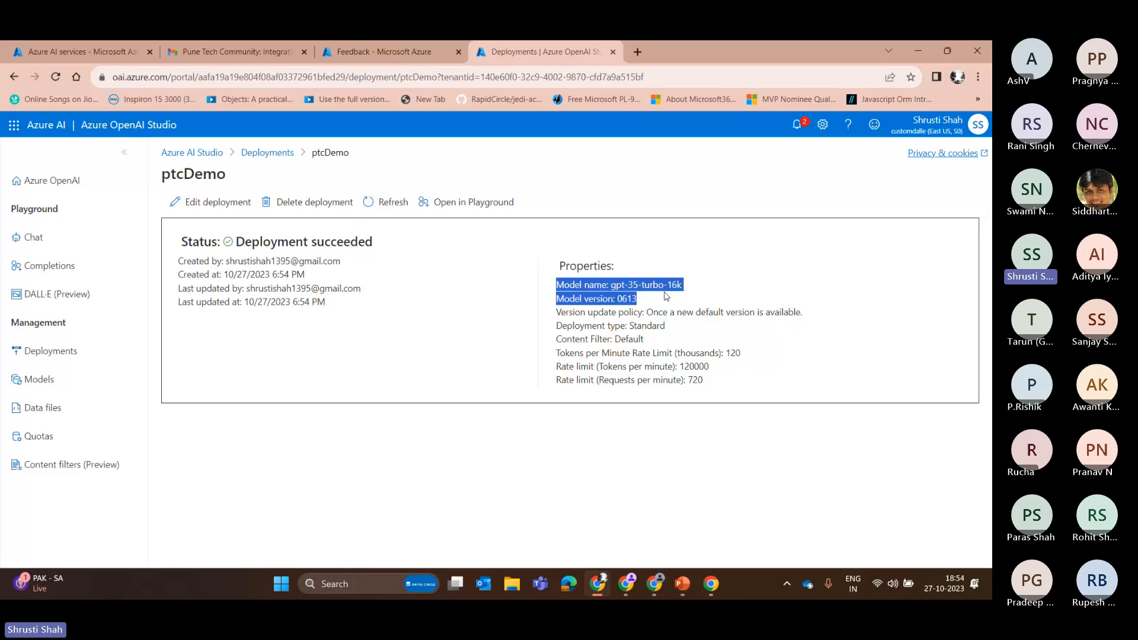
pyautogui.click(653, 301)
pyautogui.tripleClick(652, 301)
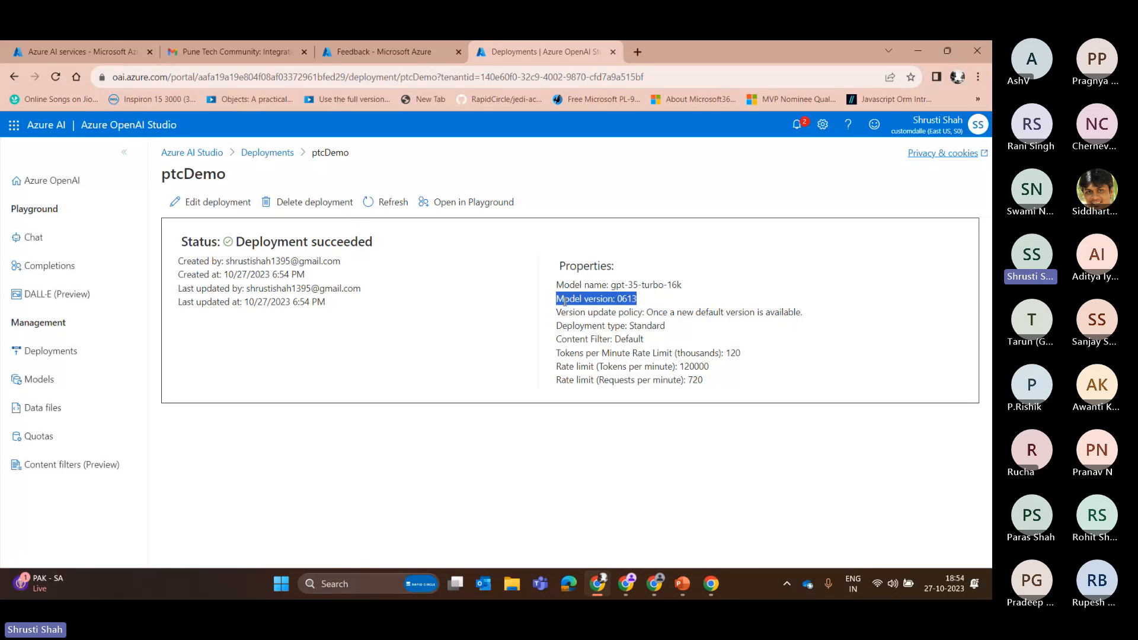
pyautogui.click(680, 325)
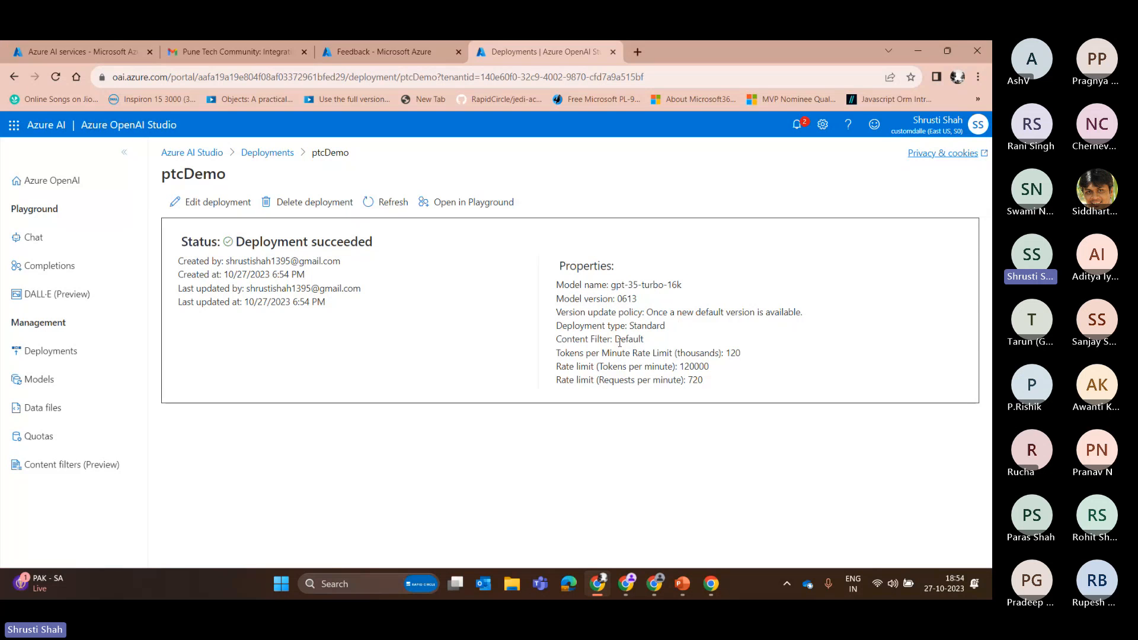
pyautogui.moveTo(665, 326); pyautogui.dragTo(655, 325)
pyautogui.doubleClick(644, 327)
pyautogui.click(646, 342)
pyautogui.moveTo(567, 340); pyautogui.dragTo(687, 338)
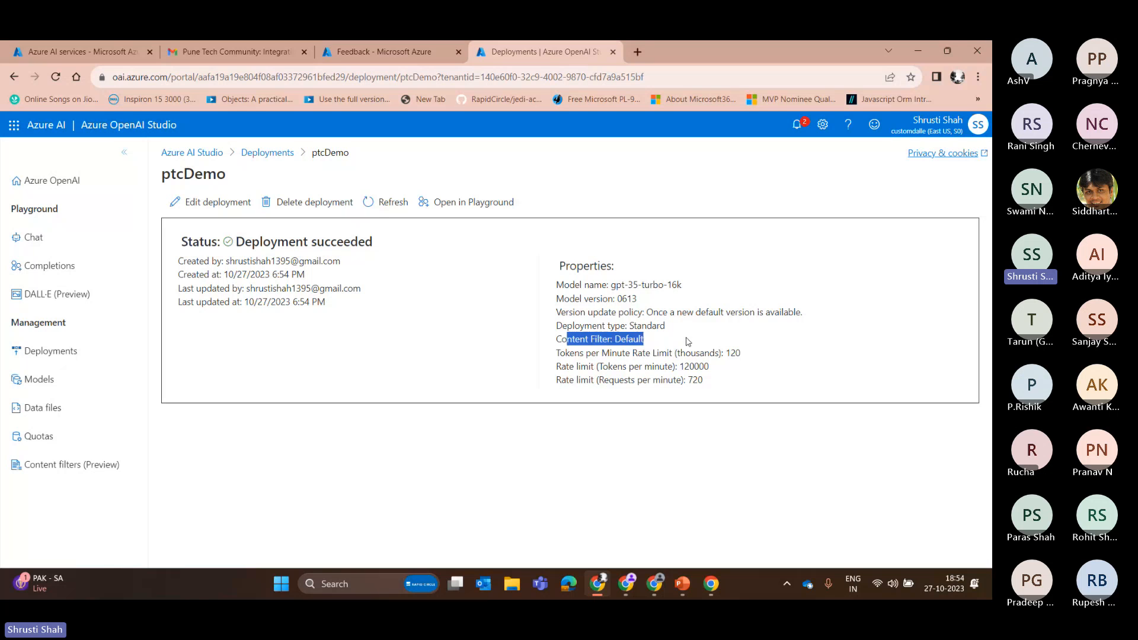
pyautogui.click(640, 334)
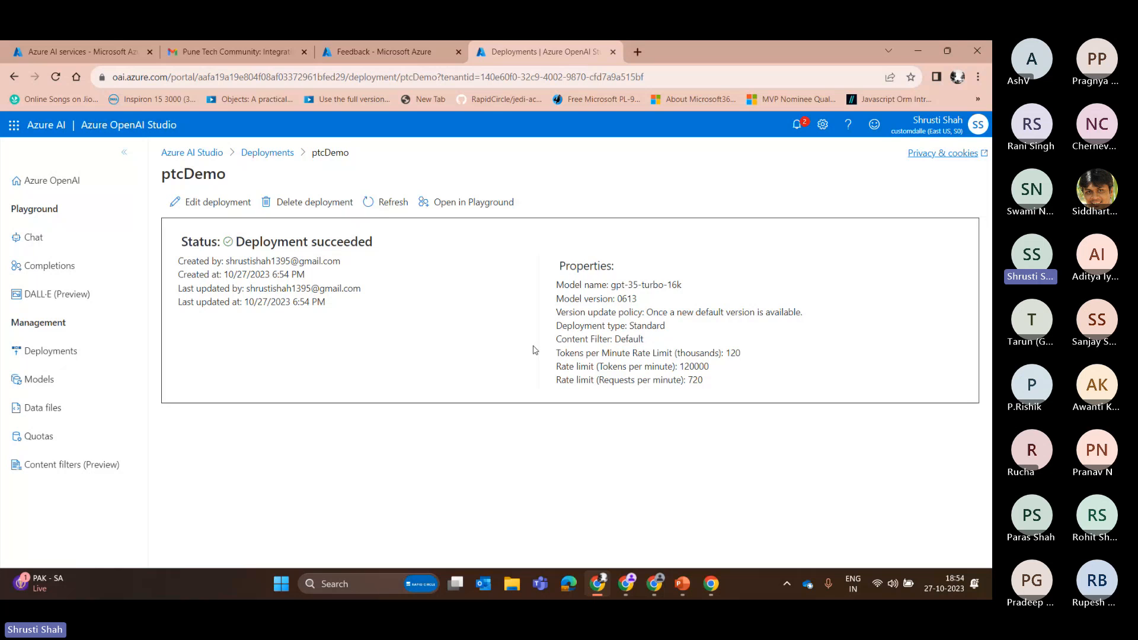
# - Examine the deployment's rate limits for tokens per minute and requests per minute
pyautogui.moveTo(533, 350); pyautogui.dragTo(624, 366)
pyautogui.doubleClick(696, 379)
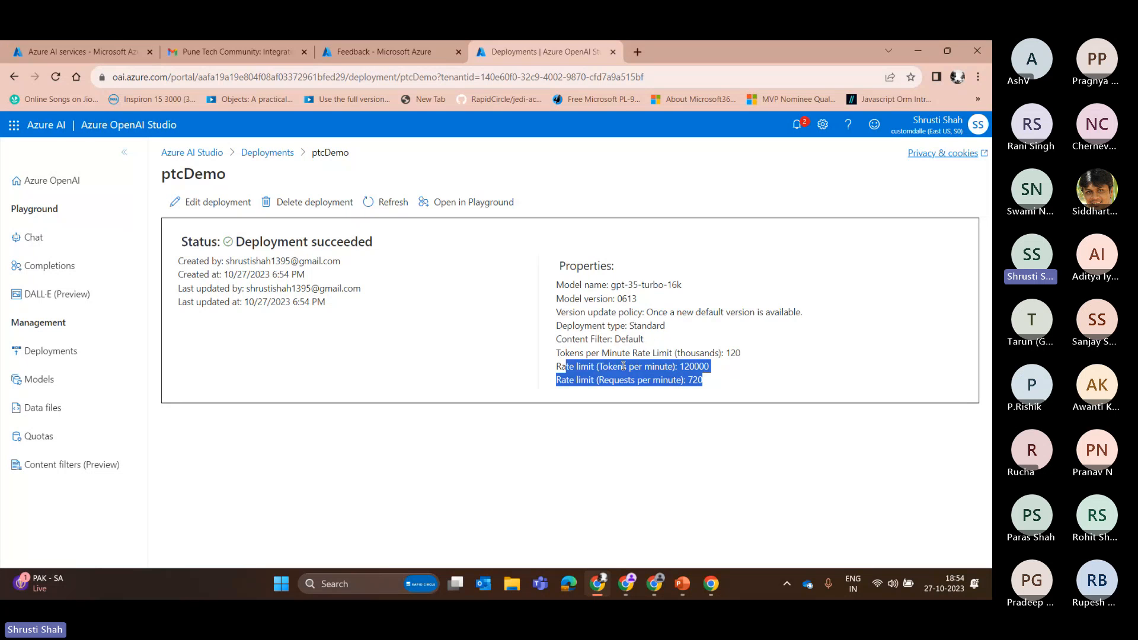
pyautogui.click(624, 366)
pyautogui.doubleClick(618, 380)
pyautogui.click(662, 368)
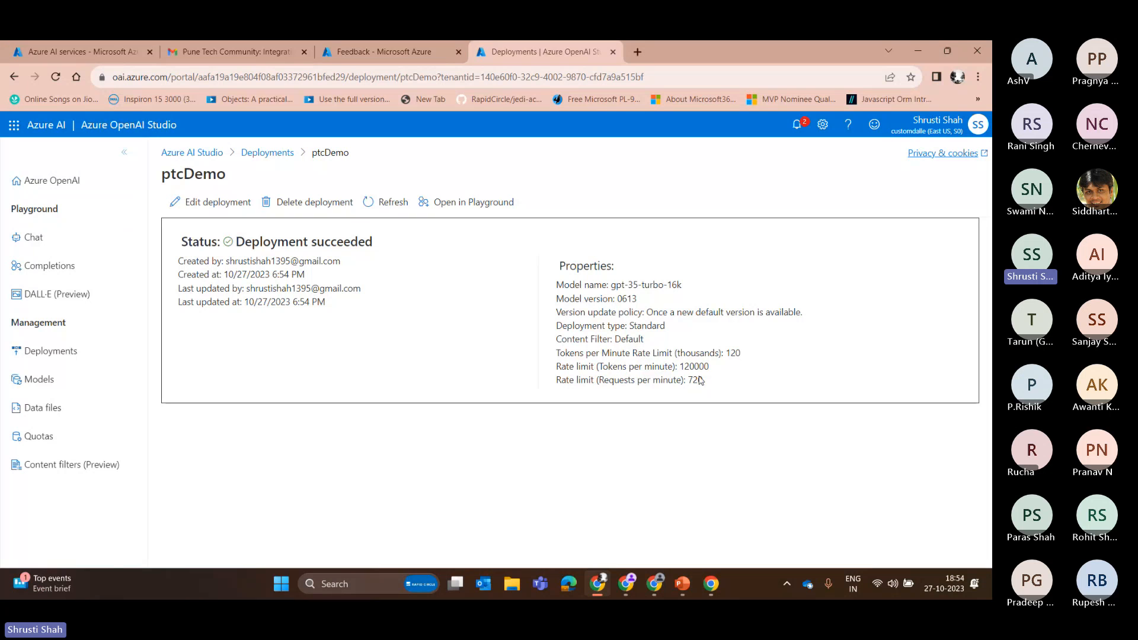
# - Open the Chat playground
pyautogui.click(52, 248)
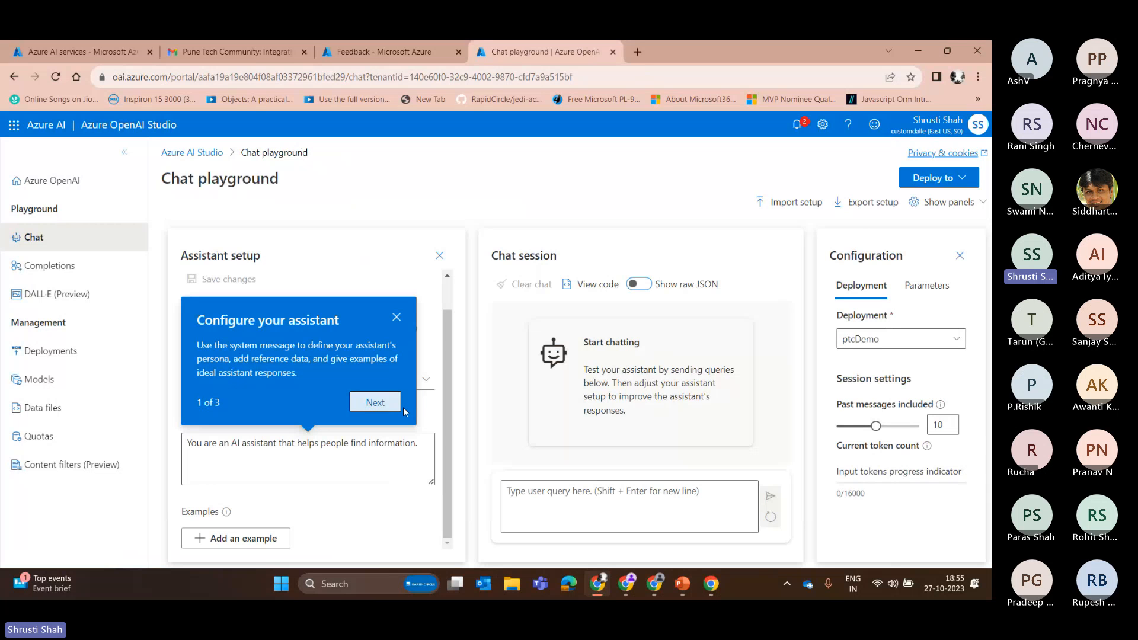
# - Dismiss the Chat playground's introductory tour and choose the ptcDemo deployment for the session
pyautogui.click(374, 403)
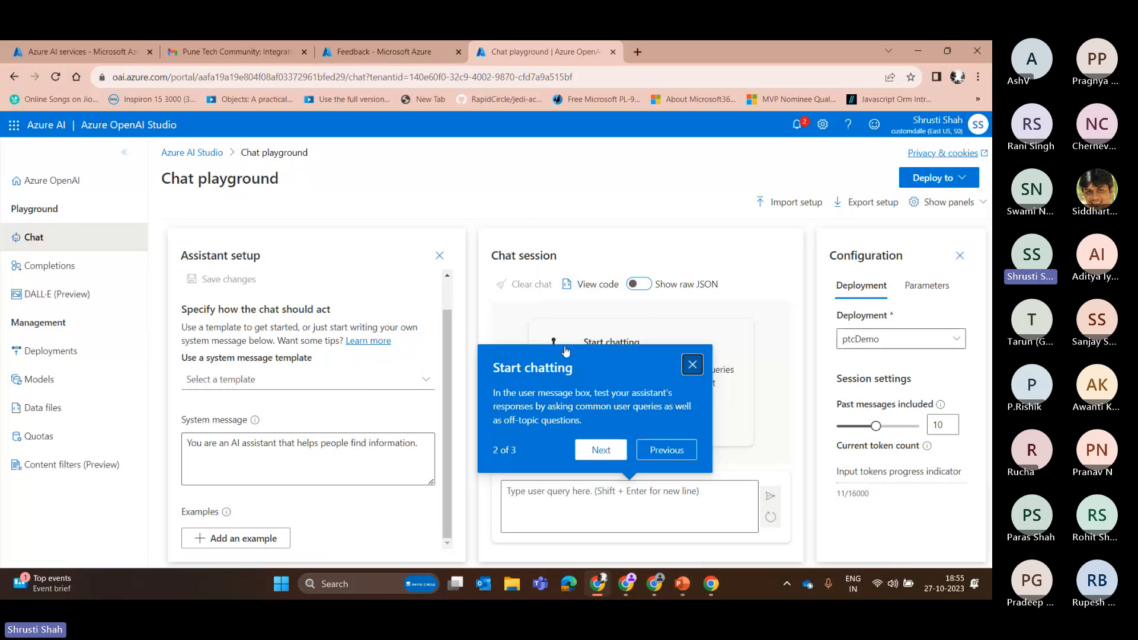
pyautogui.click(693, 365)
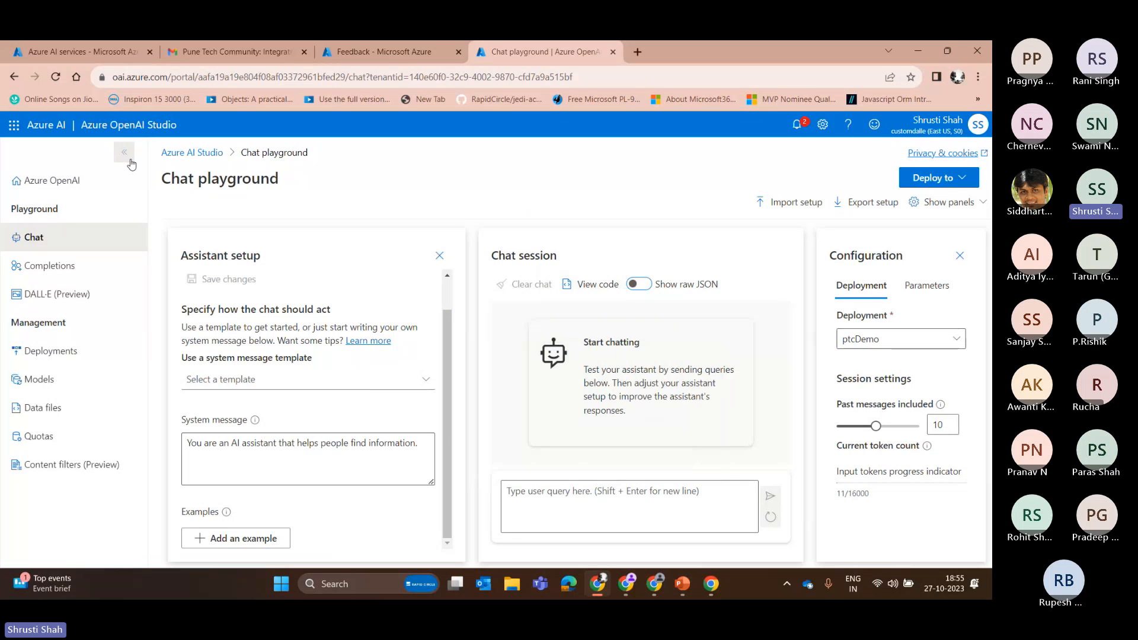
pyautogui.click(893, 338)
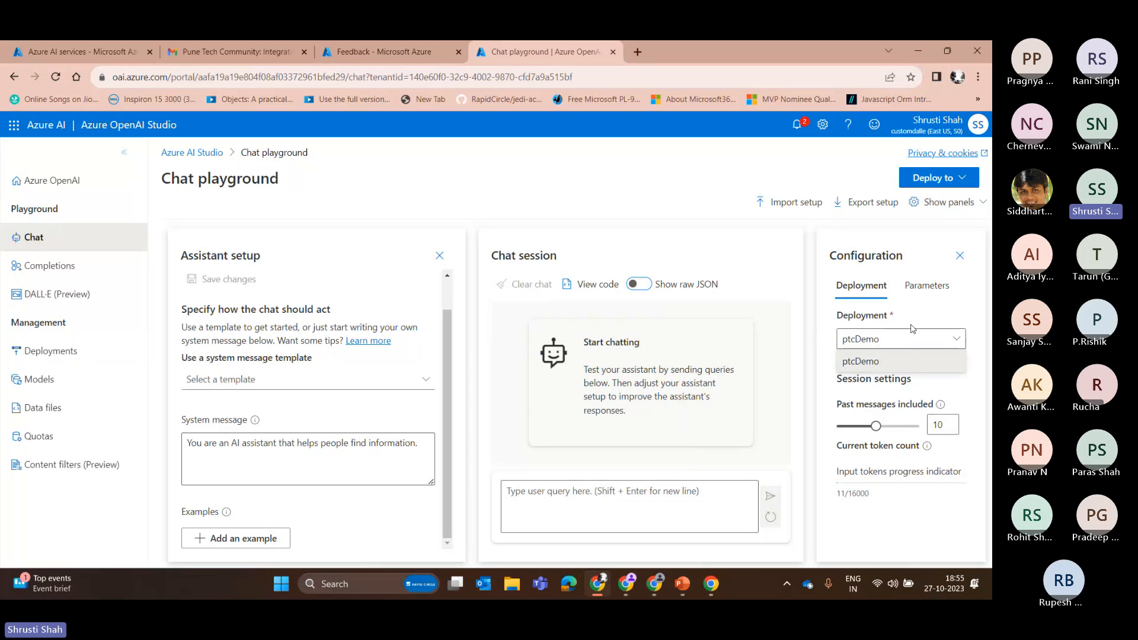
pyautogui.click(890, 361)
# - Ask the assistant "What is Pune tech community ?" in the chat session and read the response
pyautogui.click(576, 508)
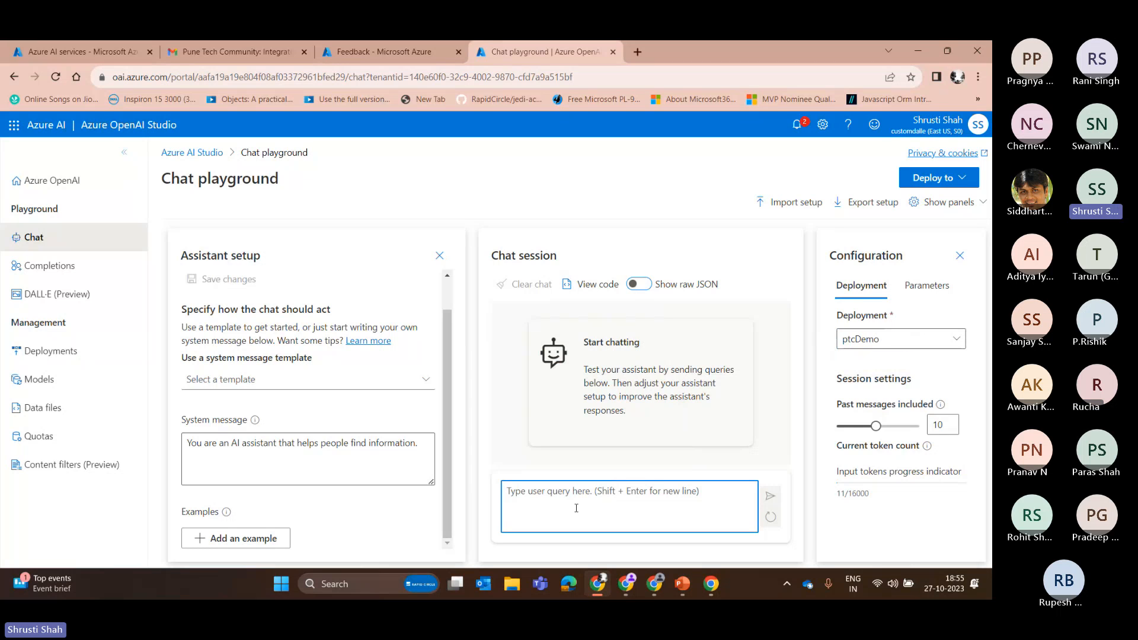
pyautogui.write('What is ')
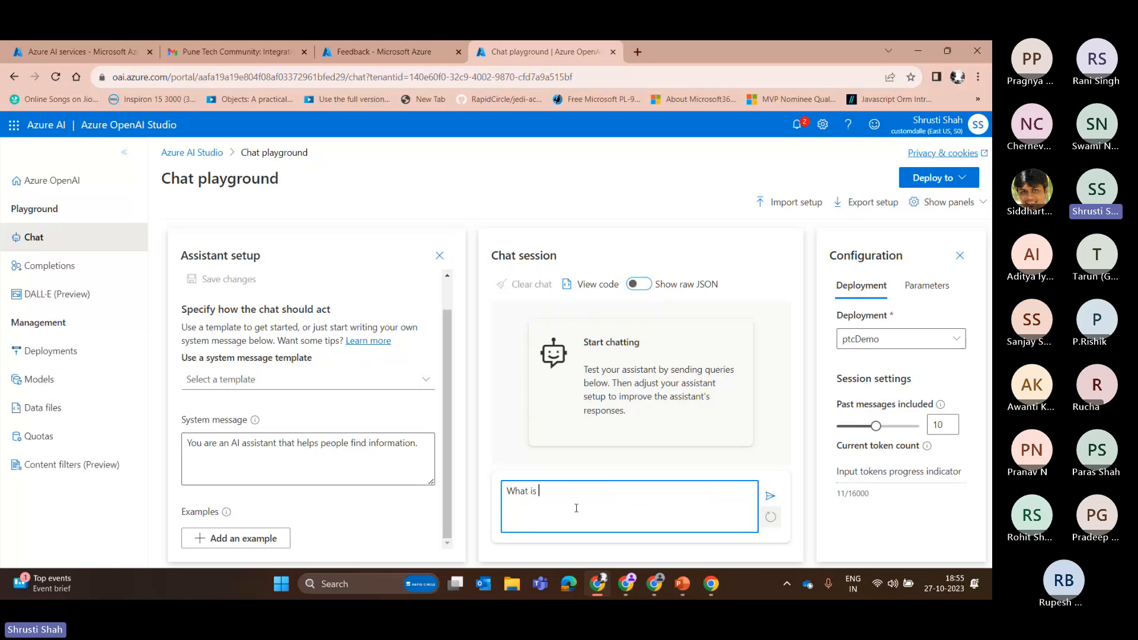
pyautogui.write('Pune tech co')
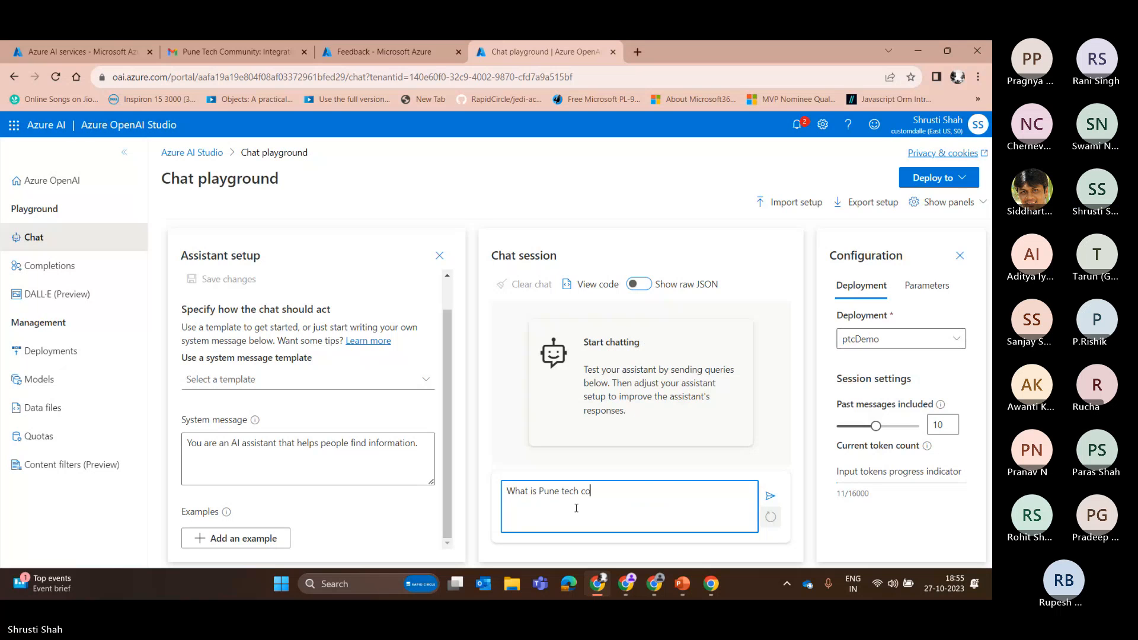
pyautogui.write('mmunity ?')
pyautogui.press('Return')
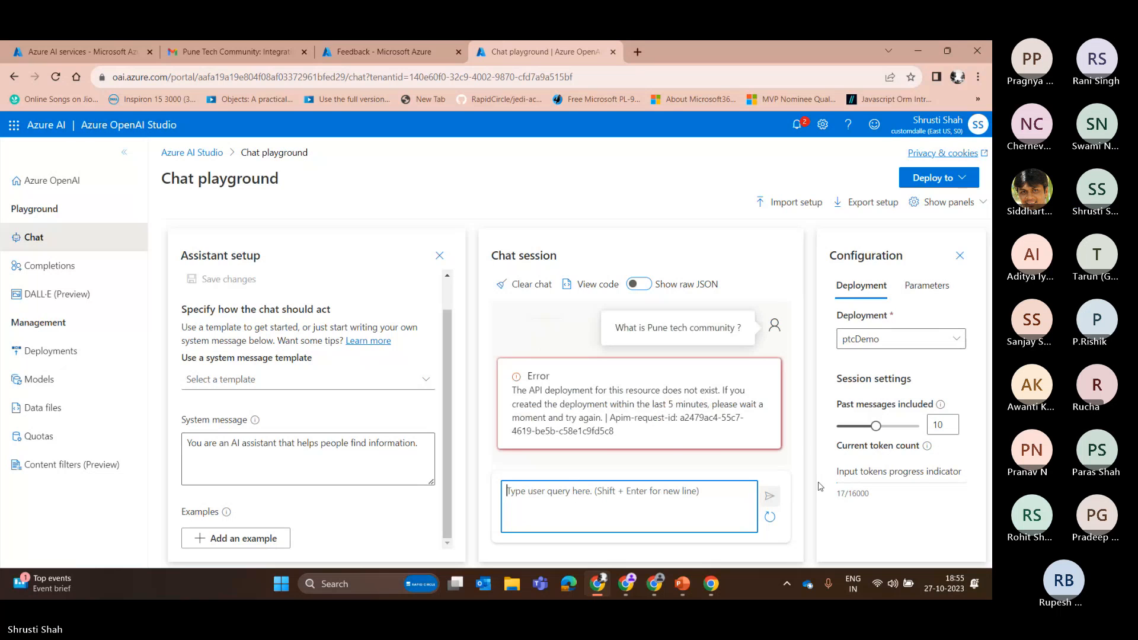
pyautogui.moveTo(528, 390); pyautogui.dragTo(697, 404)
pyautogui.click(657, 419)
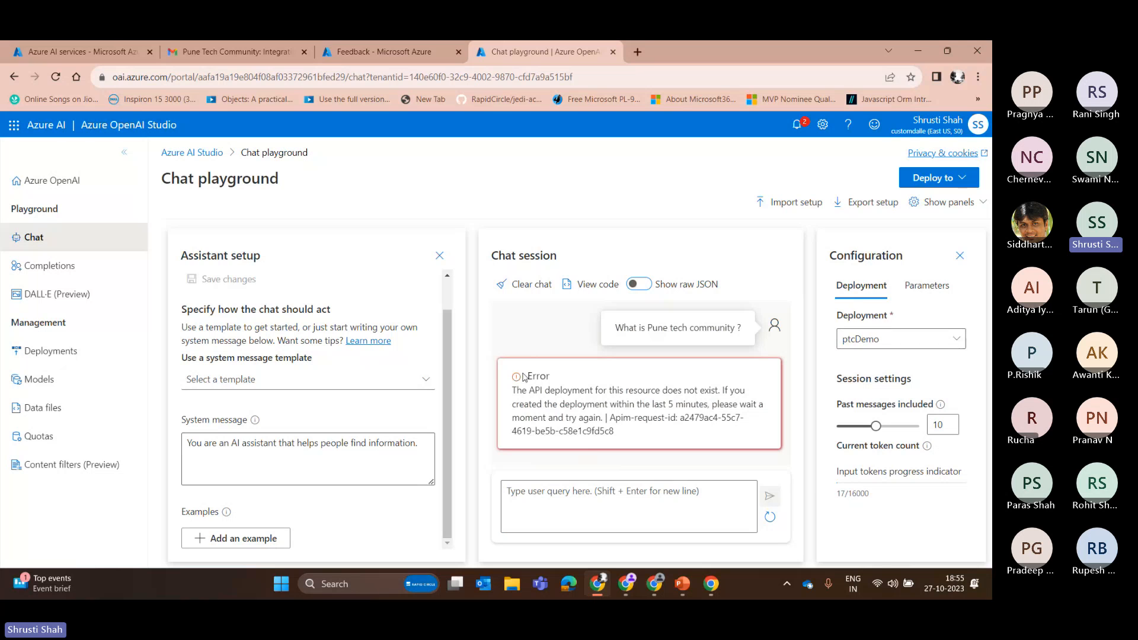
# - In the Completions playground, load the "Summarize key points from financial report (extractive)" example and try to generate its completion
pyautogui.click(58, 270)
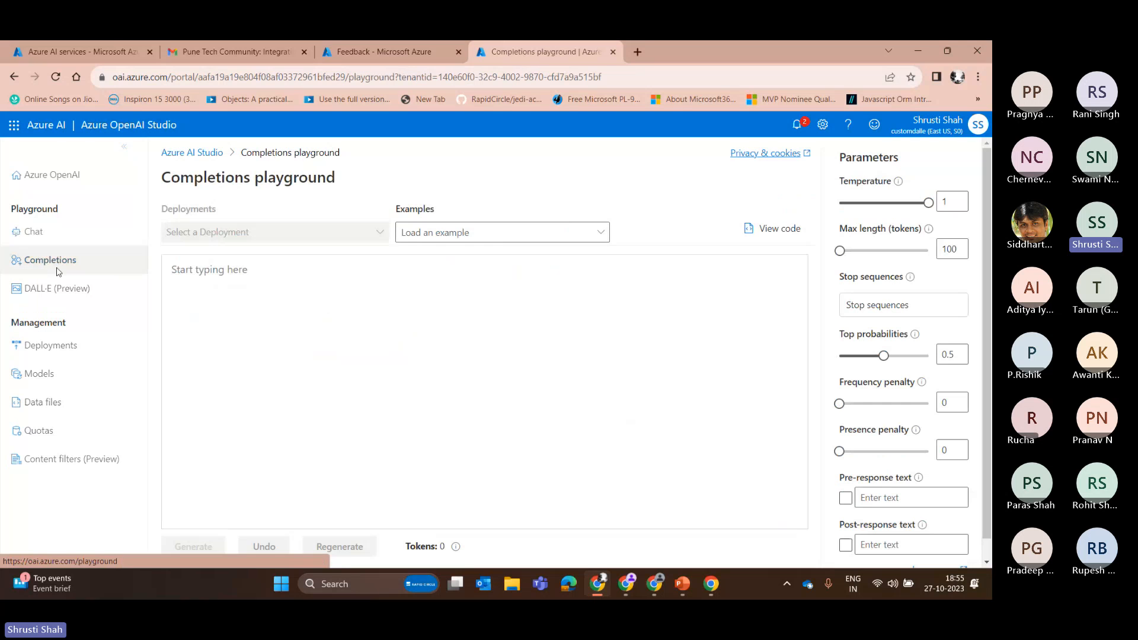
pyautogui.click(502, 232)
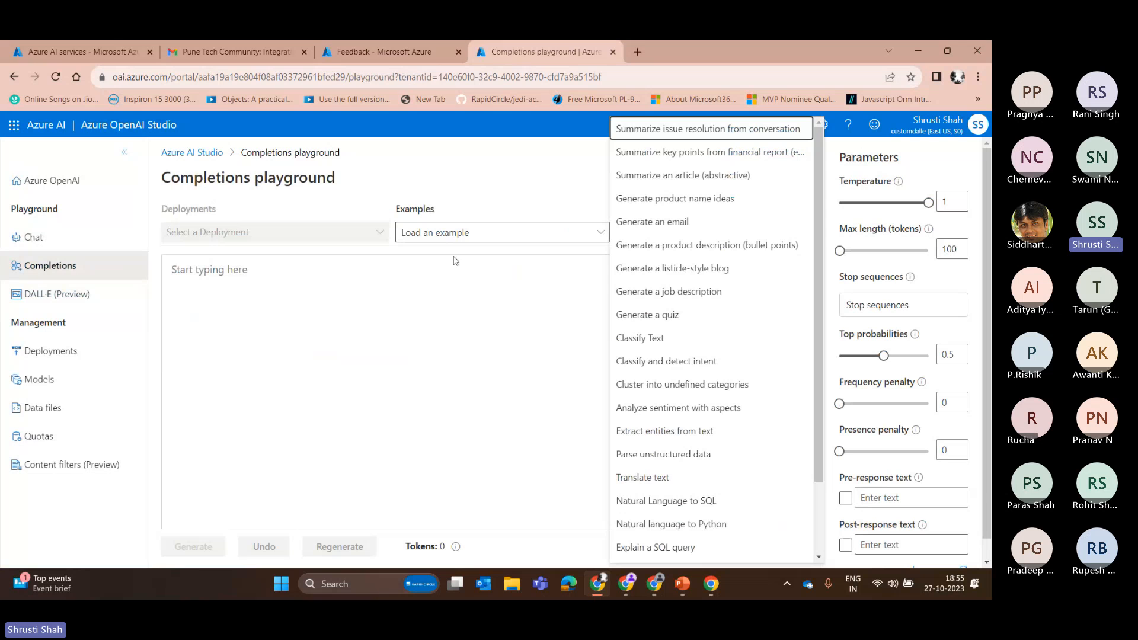
pyautogui.click(708, 156)
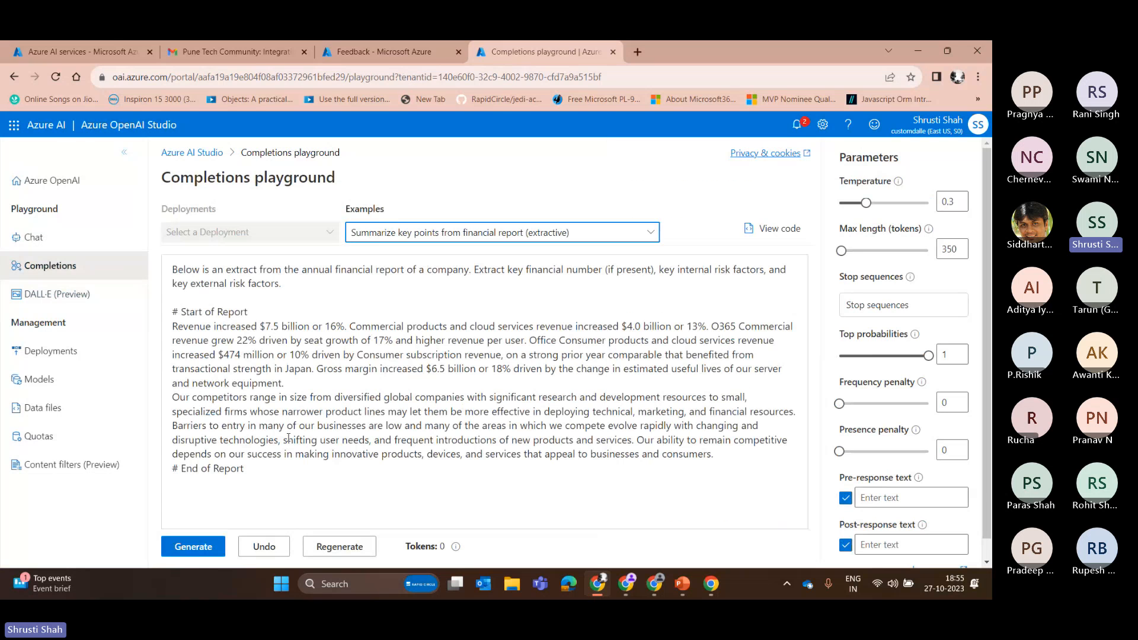
pyautogui.click(193, 546)
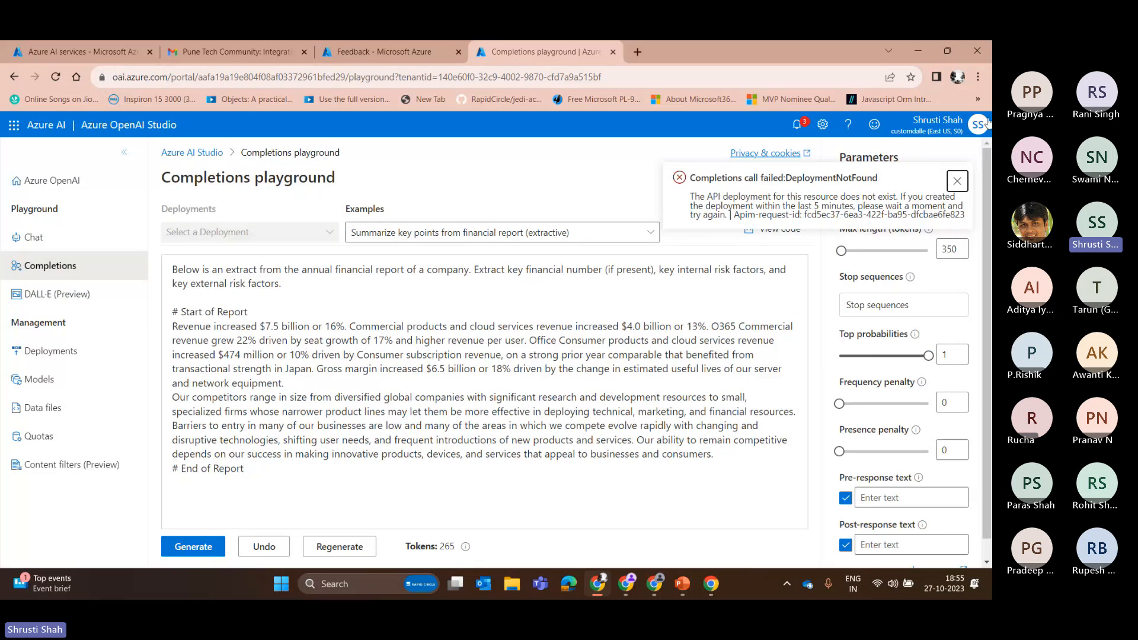
pyautogui.click(957, 181)
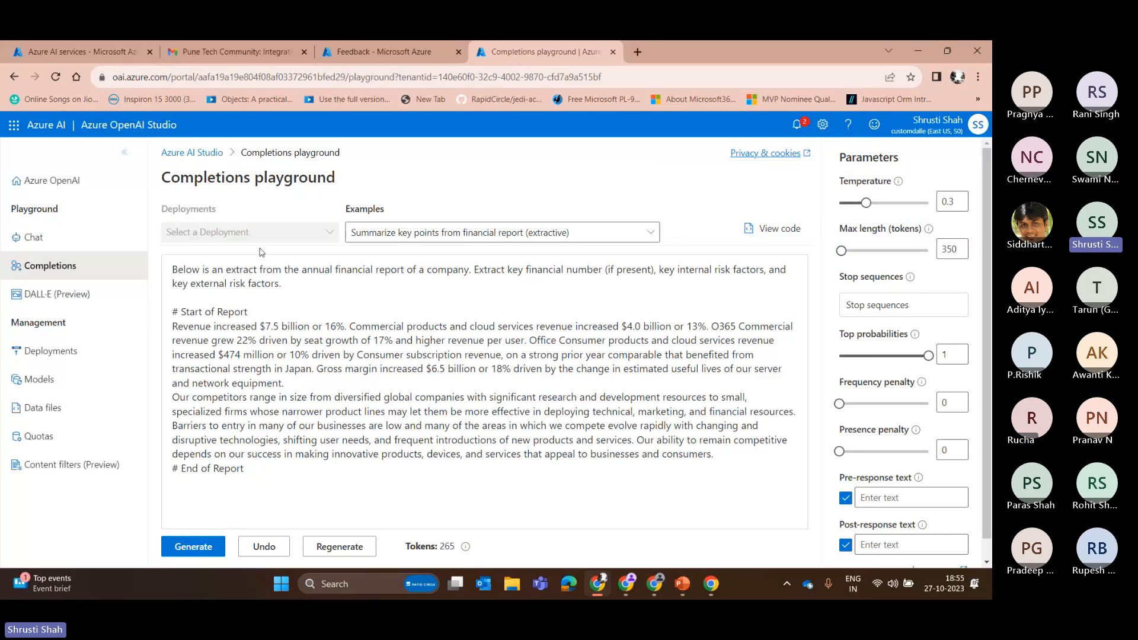
# - Open the completion's sample code, look through the Python version and switch it to JSON
pyautogui.click(771, 228)
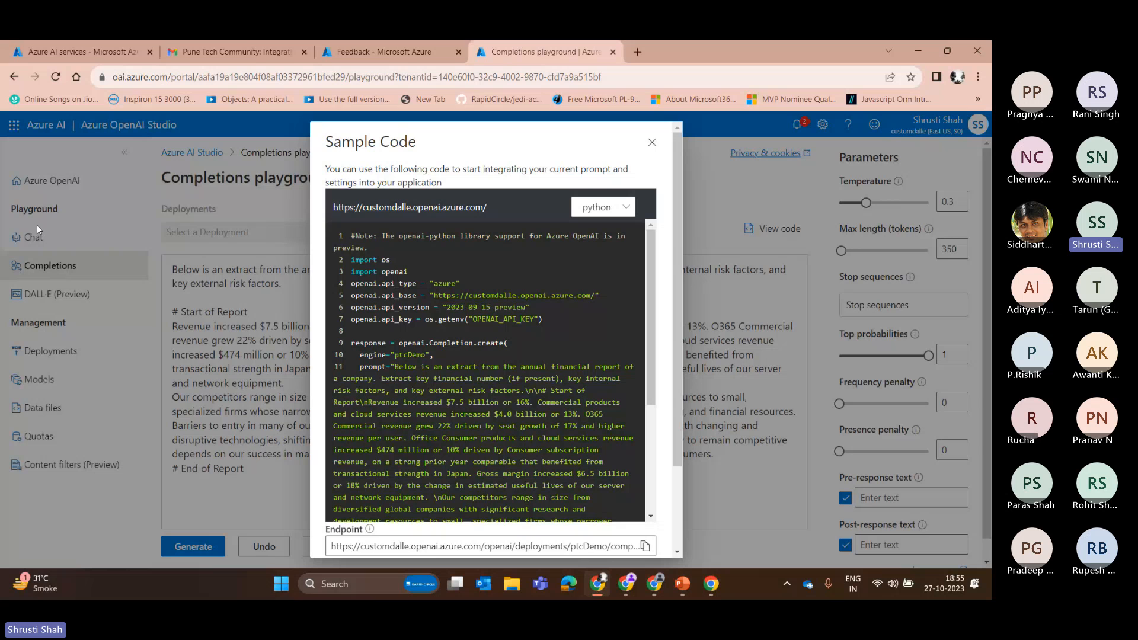
pyautogui.scroll(-3, 580, 242)
pyautogui.scroll(3, 545, 413)
pyautogui.click(603, 207)
pyautogui.click(587, 229)
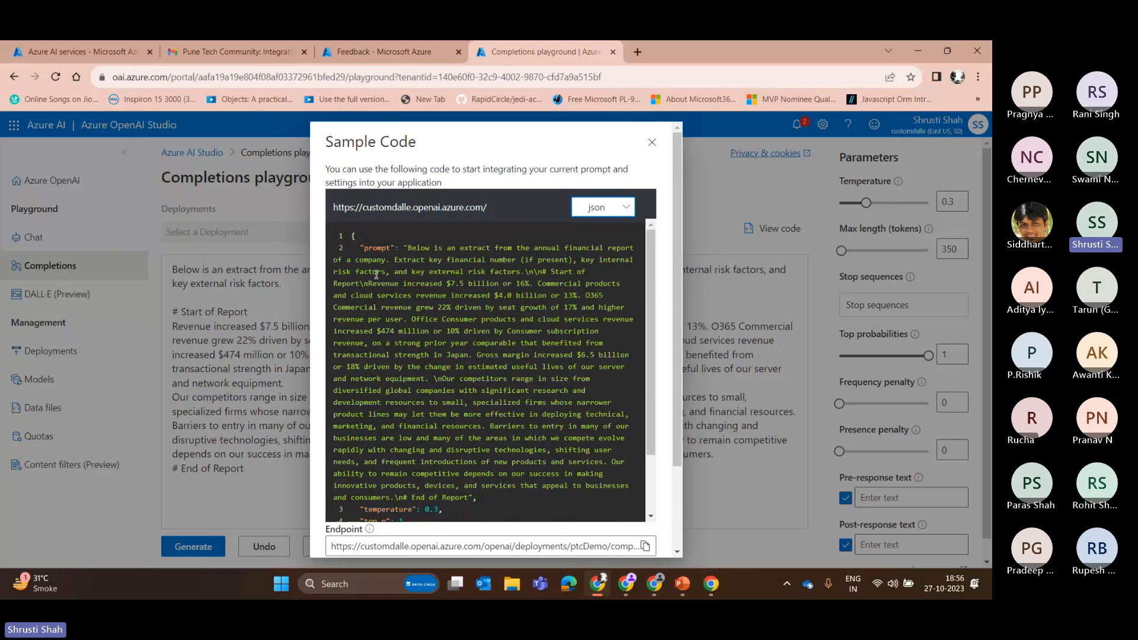
# - Examine the JSON sample's prompt, top_p and max_tokens parameters and its endpoint, and close the sample code
pyautogui.scroll(-2, 406, 336)
pyautogui.scroll(-2, 407, 336)
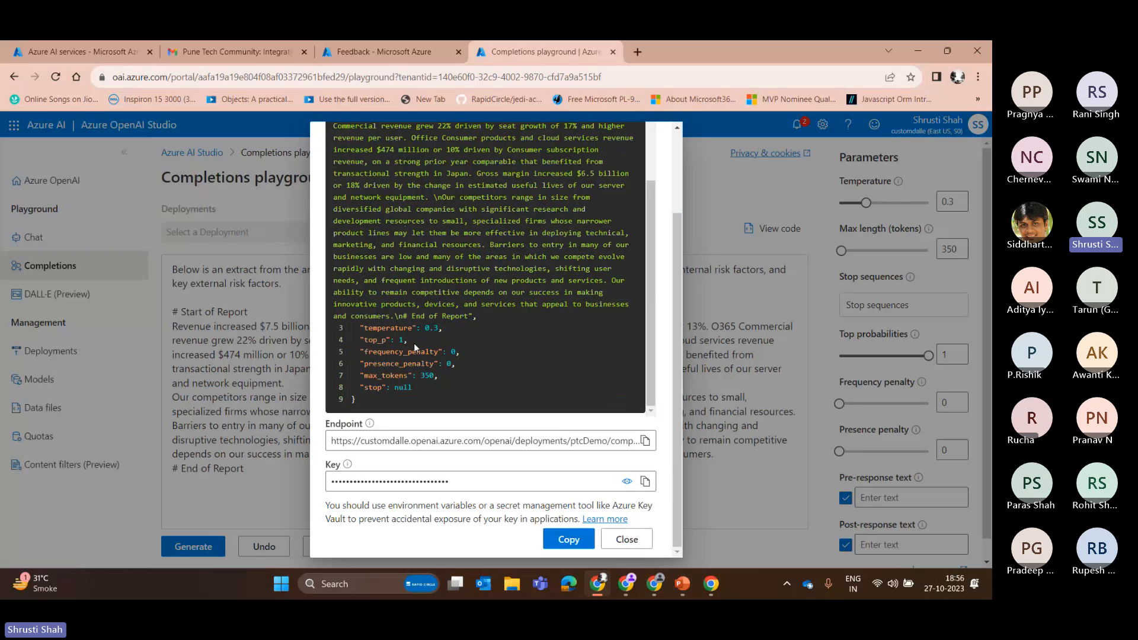
pyautogui.scroll(2, 456, 254)
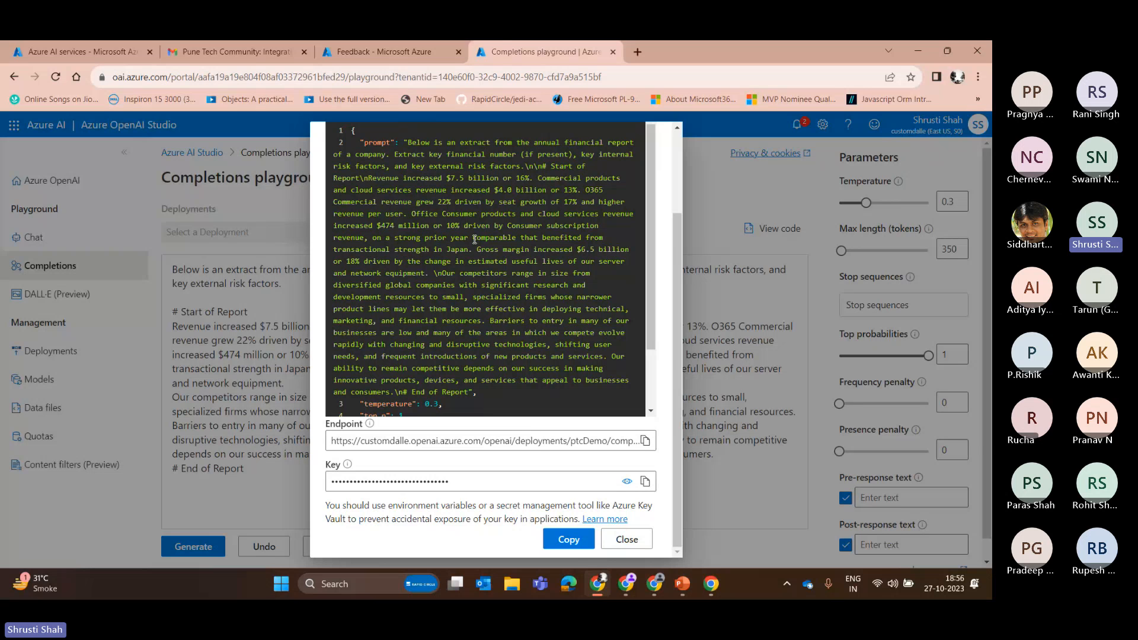
pyautogui.scroll(2, 474, 238)
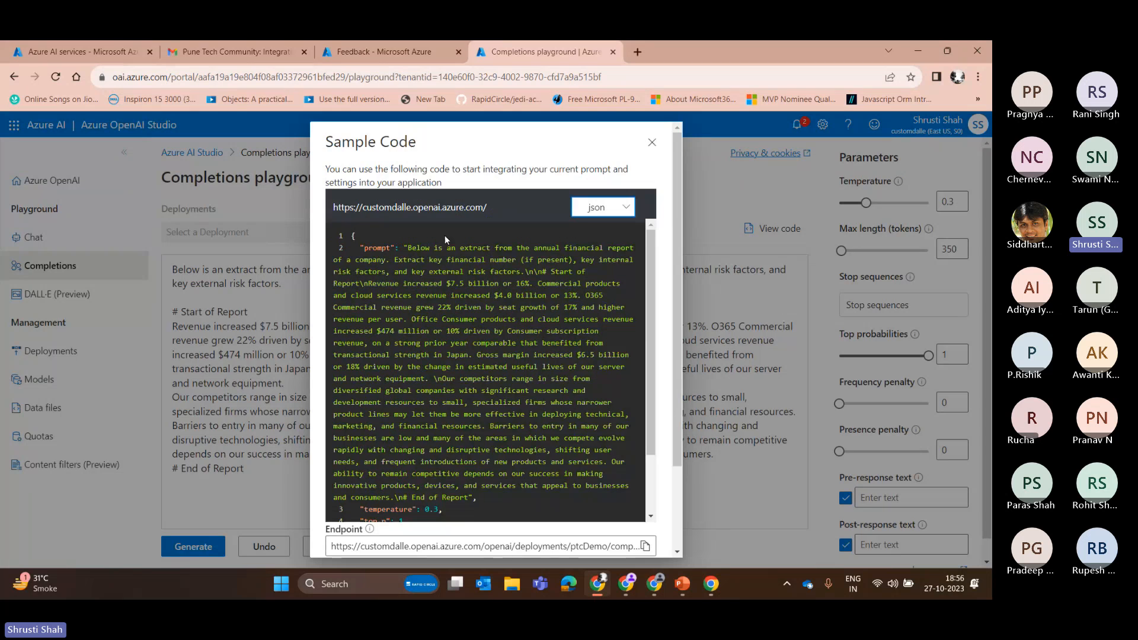
pyautogui.scroll(-3, 456, 315)
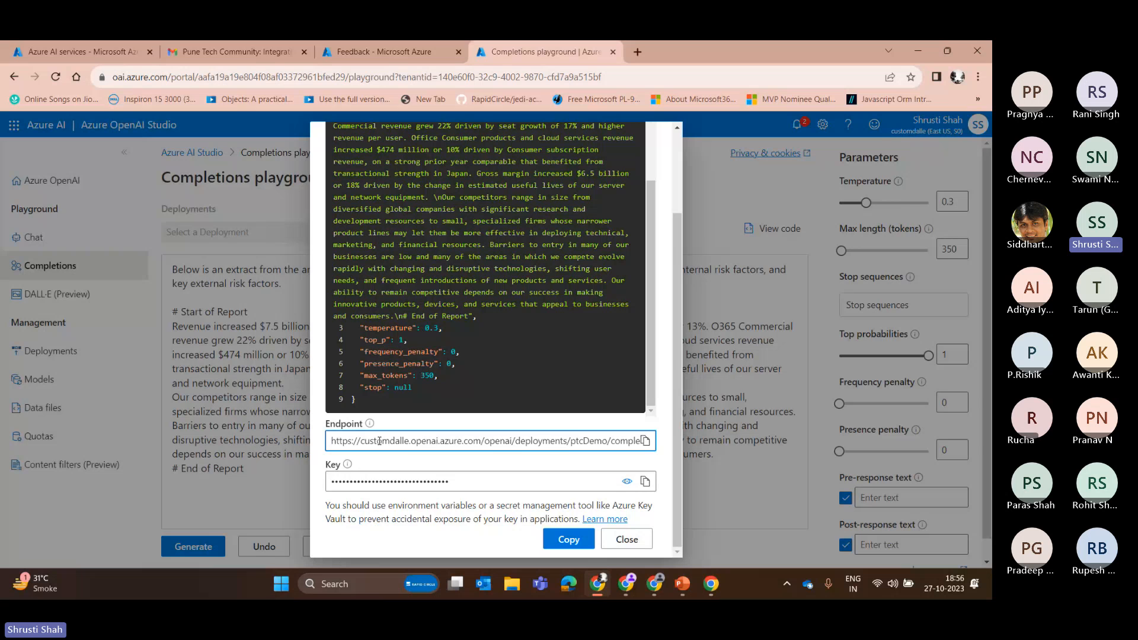
pyautogui.scroll(1, 383, 356)
pyautogui.doubleClick(383, 355)
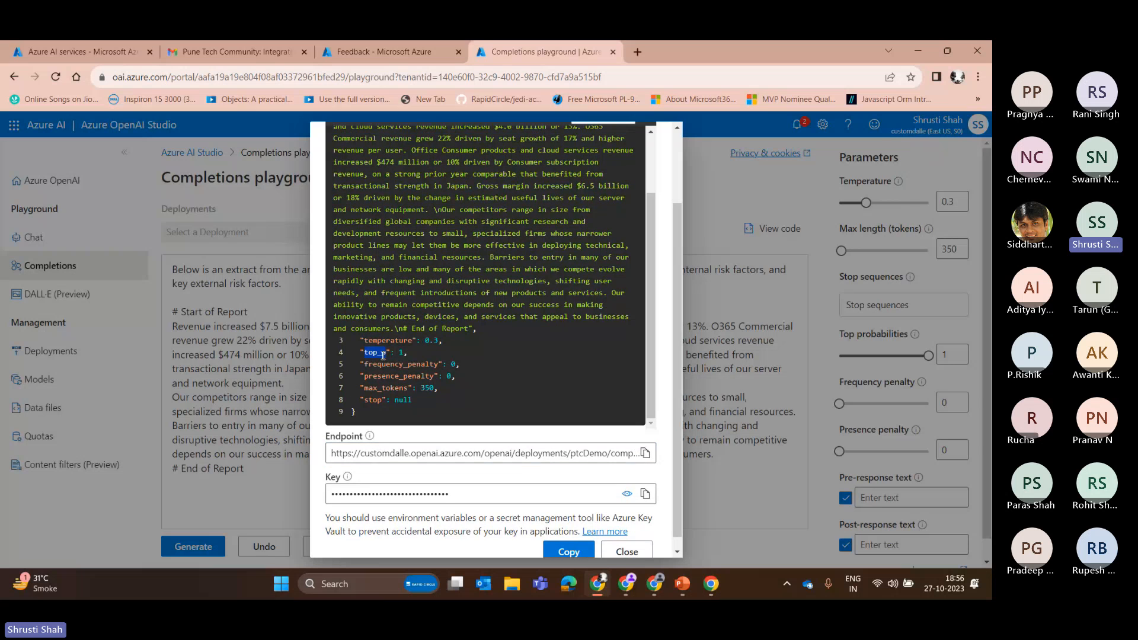
pyautogui.doubleClick(386, 388)
pyautogui.click(71, 244)
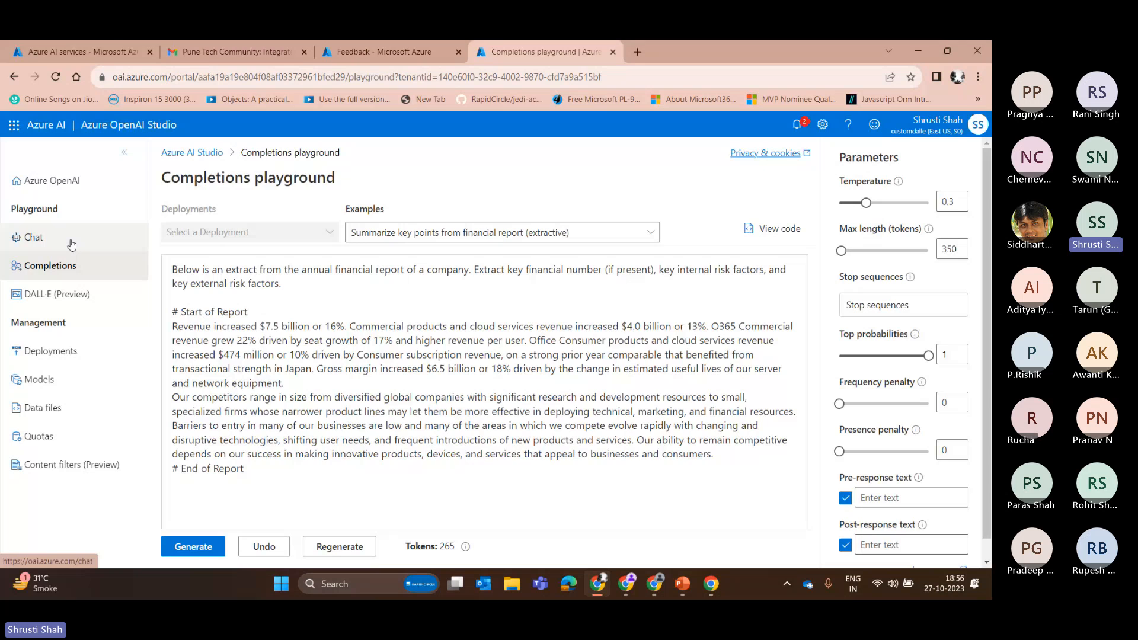
# - Return to the Chat playground, view the chat session's Python sample code and close it
pyautogui.click(71, 244)
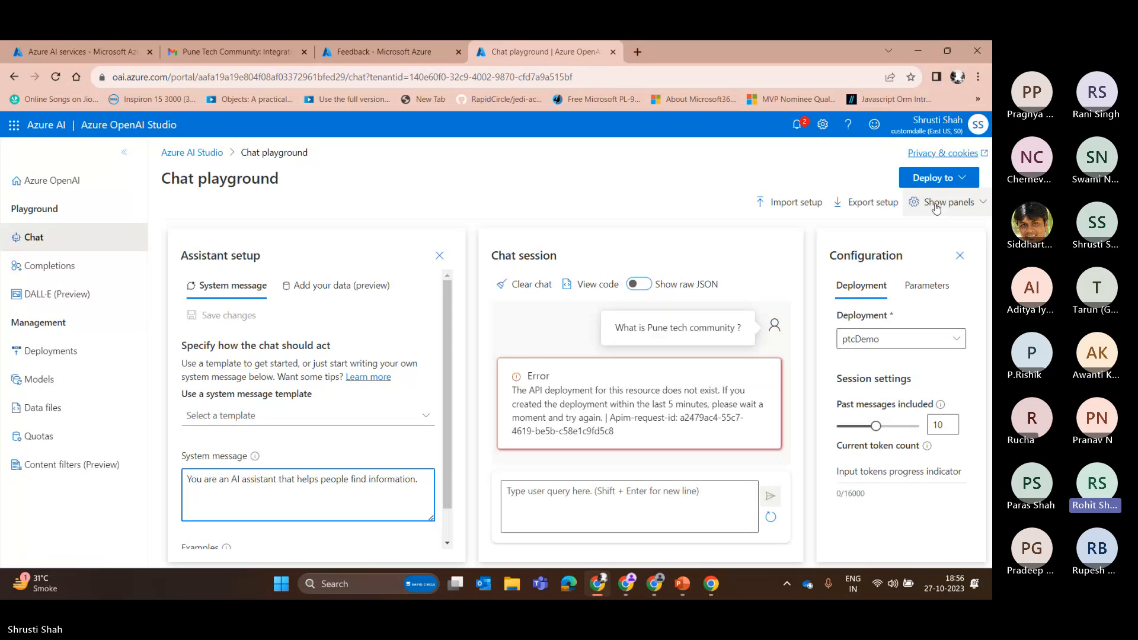
pyautogui.click(593, 284)
pyautogui.scroll(-1, 505, 354)
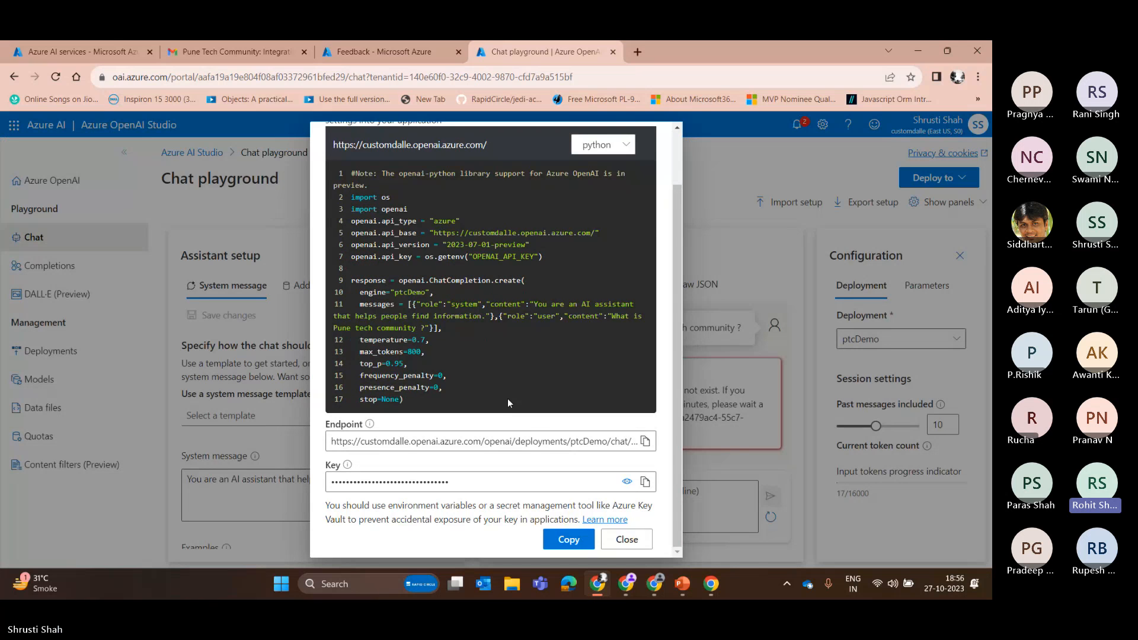
pyautogui.scroll(1, 508, 401)
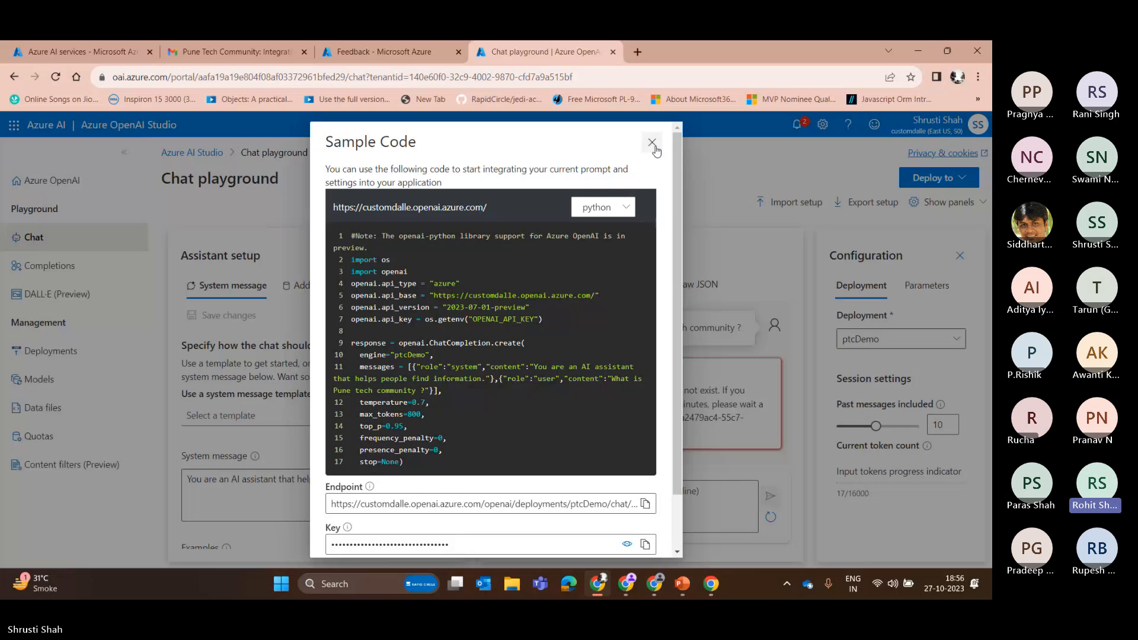
pyautogui.click(652, 143)
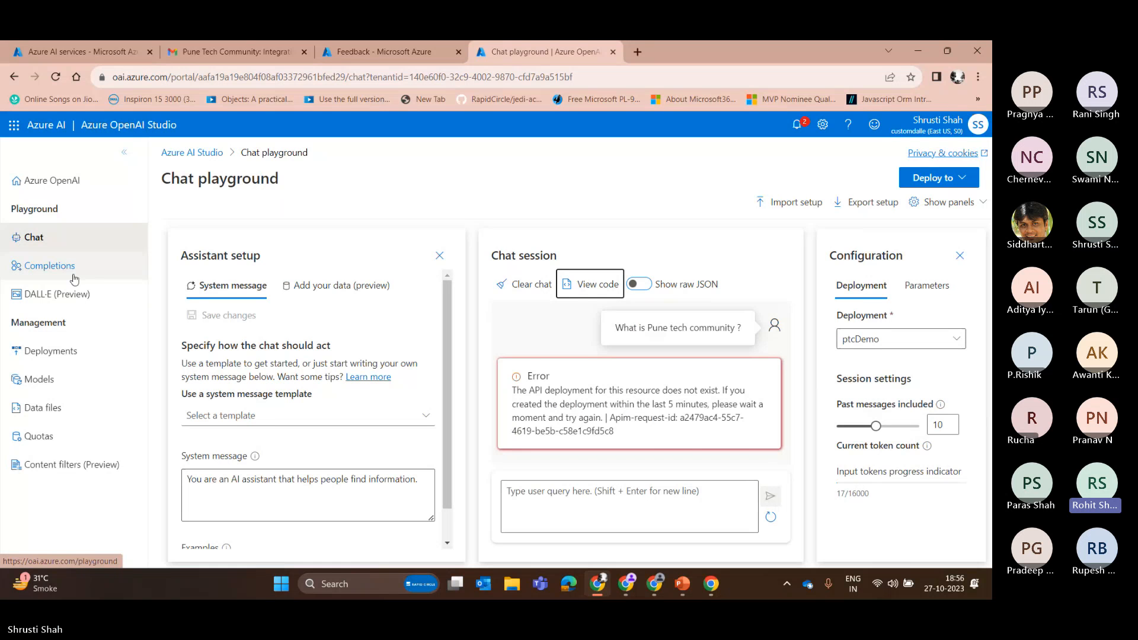
# - Go to the DALL·E playground by way of Completions and review the skyline prompt and its generated images
pyautogui.click(73, 277)
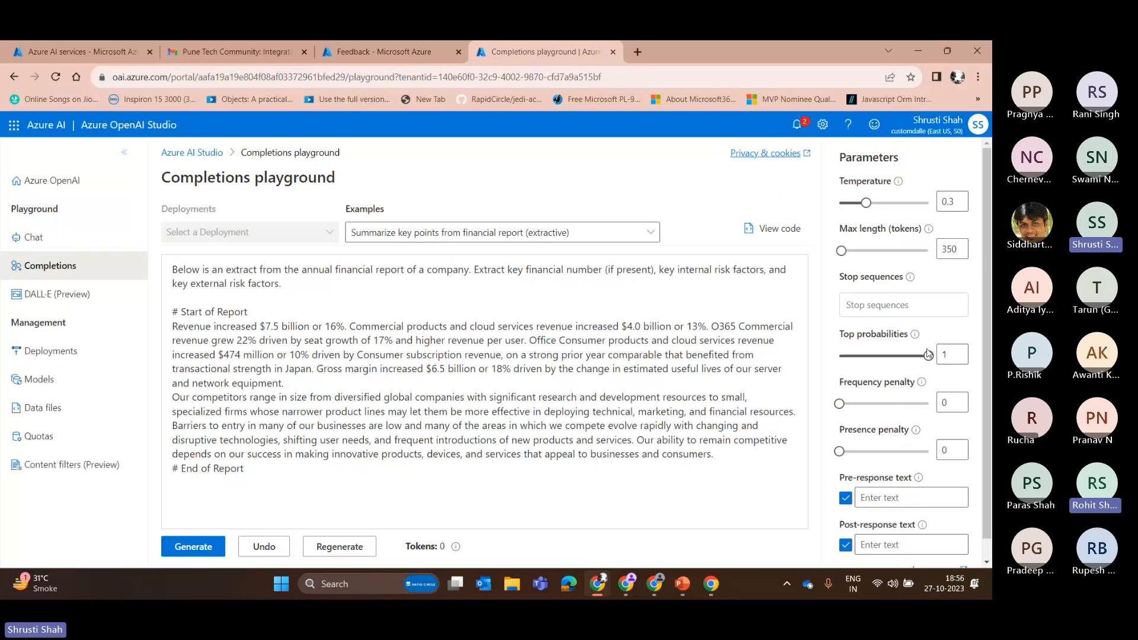
pyautogui.click(58, 294)
pyautogui.tripleClick(426, 265)
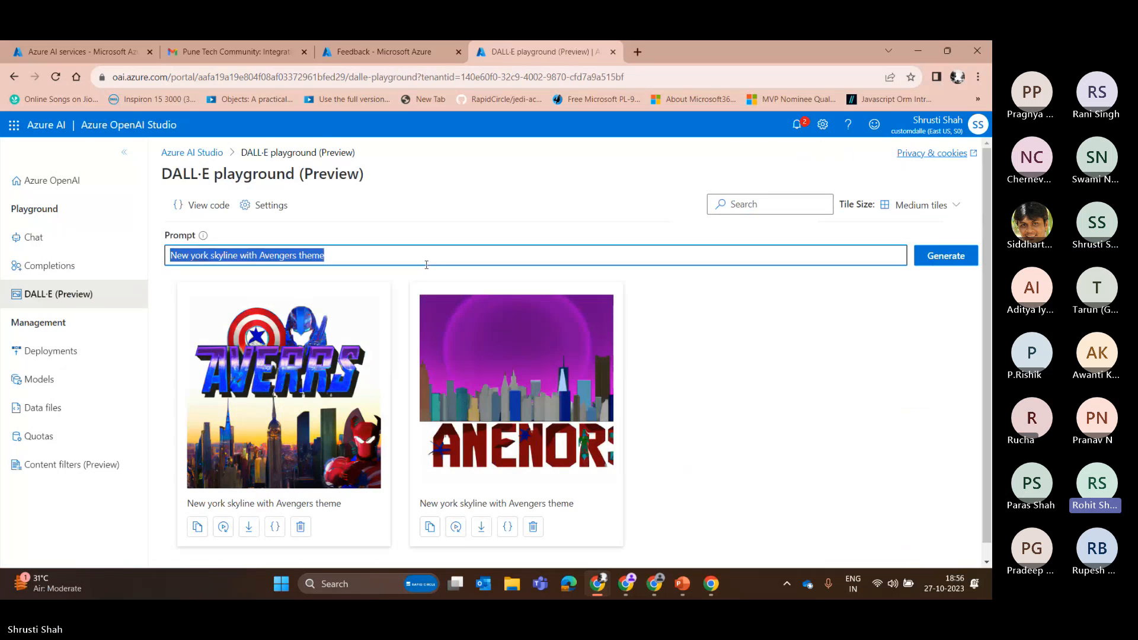
pyautogui.scroll(-1, 424, 355)
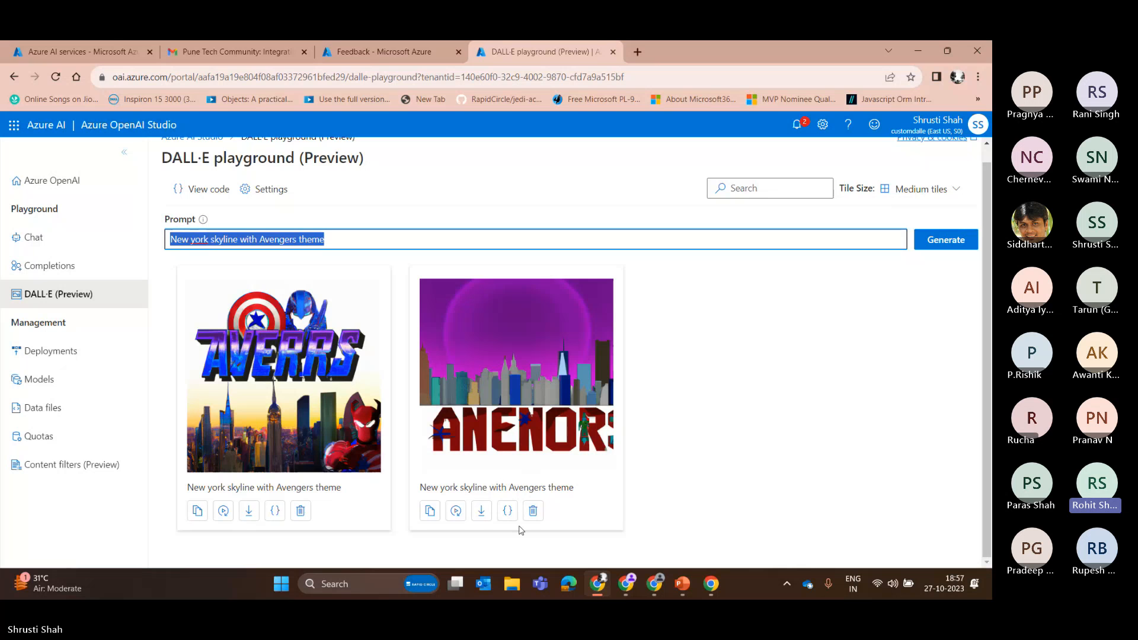
# - View the second skyline image's sample code as JSON, examine its prompt, n and size parameters, and close it
pyautogui.click(507, 511)
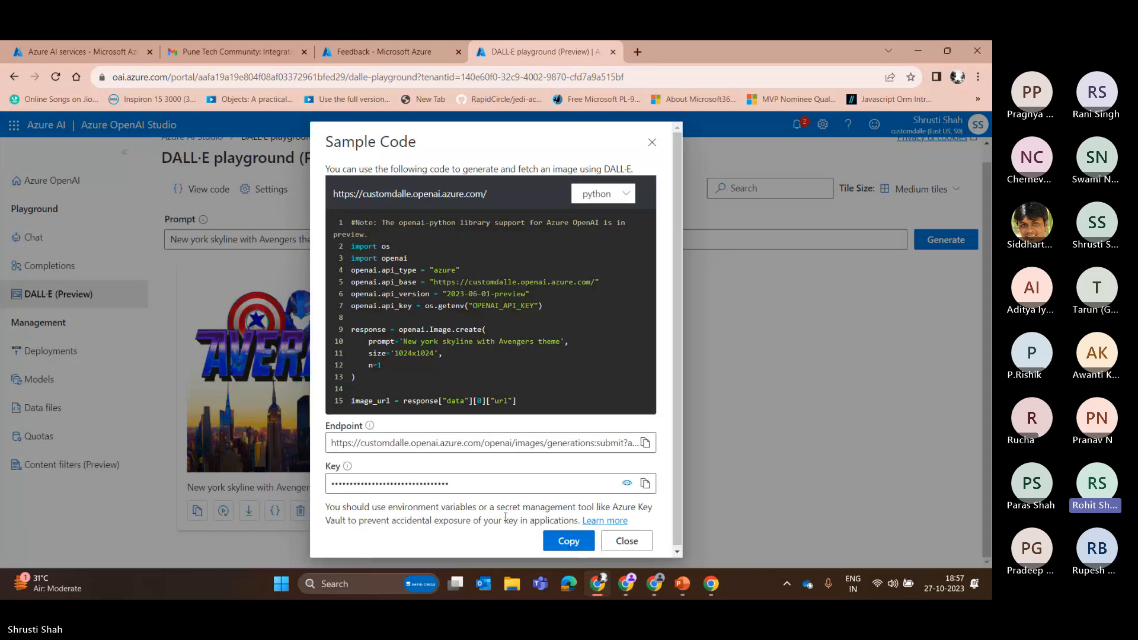
pyautogui.scroll(-1, 506, 518)
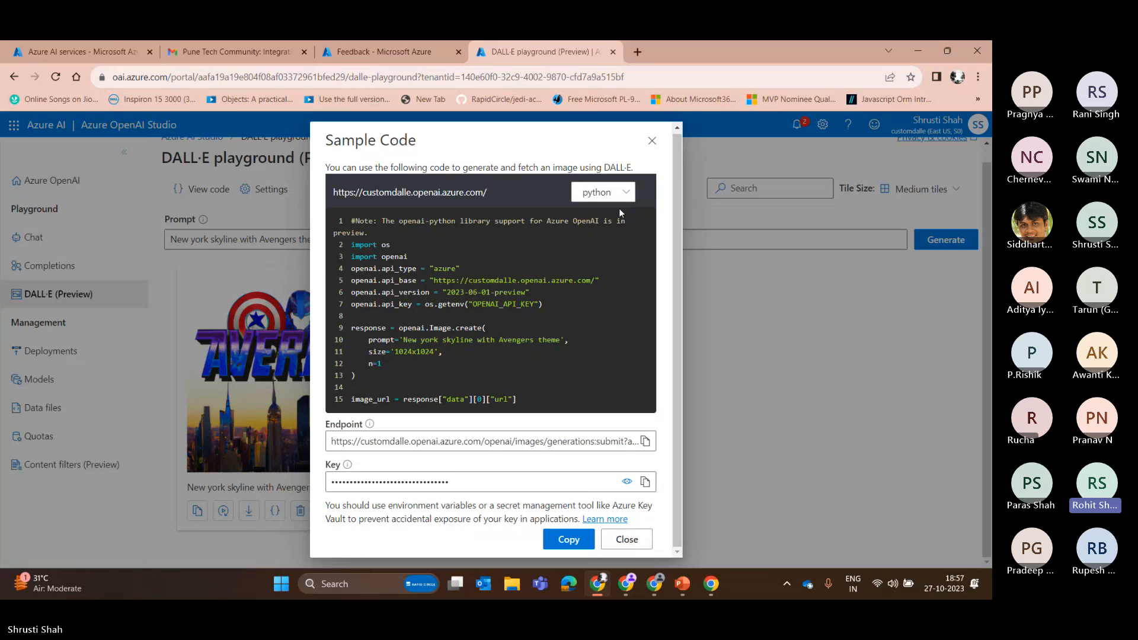
pyautogui.click(618, 194)
pyautogui.click(604, 249)
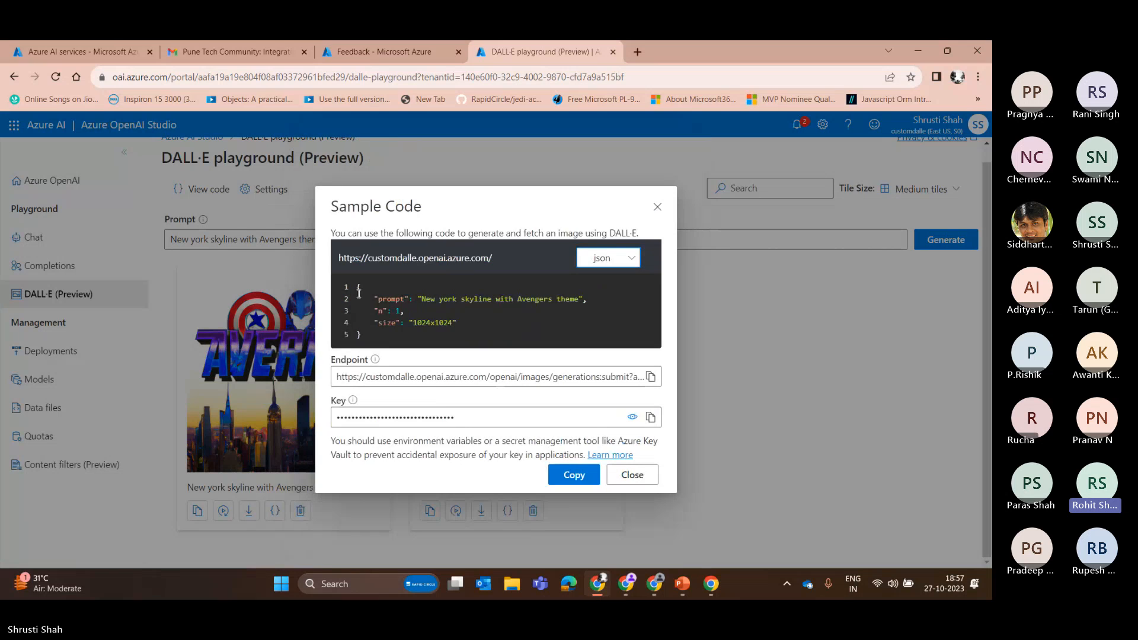
pyautogui.moveTo(357, 289); pyautogui.dragTo(482, 325)
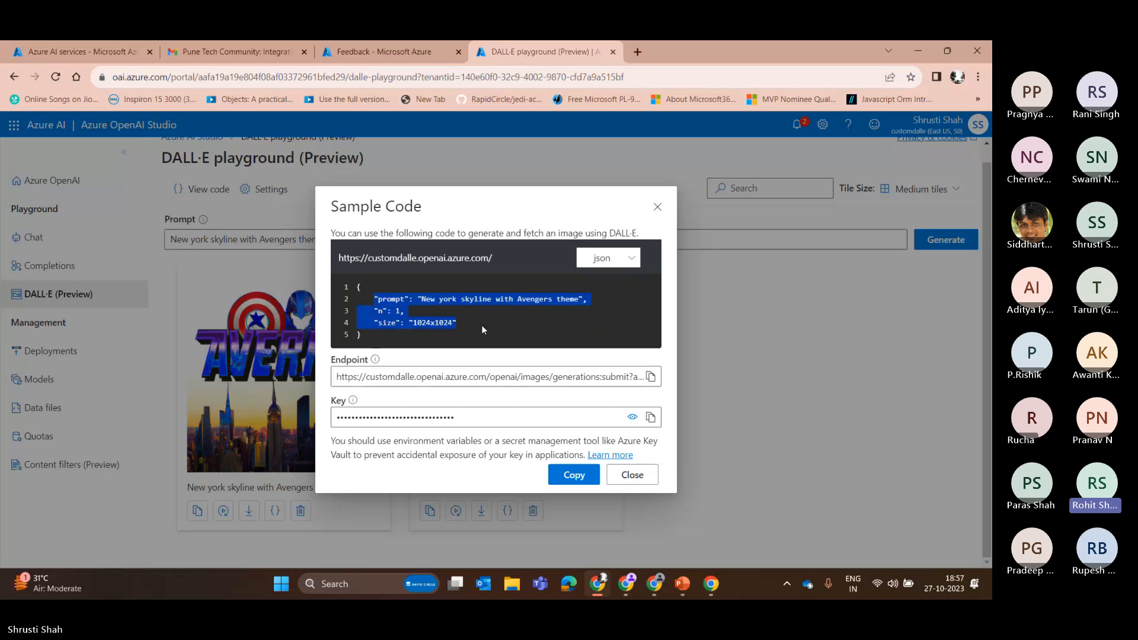
pyautogui.click(574, 328)
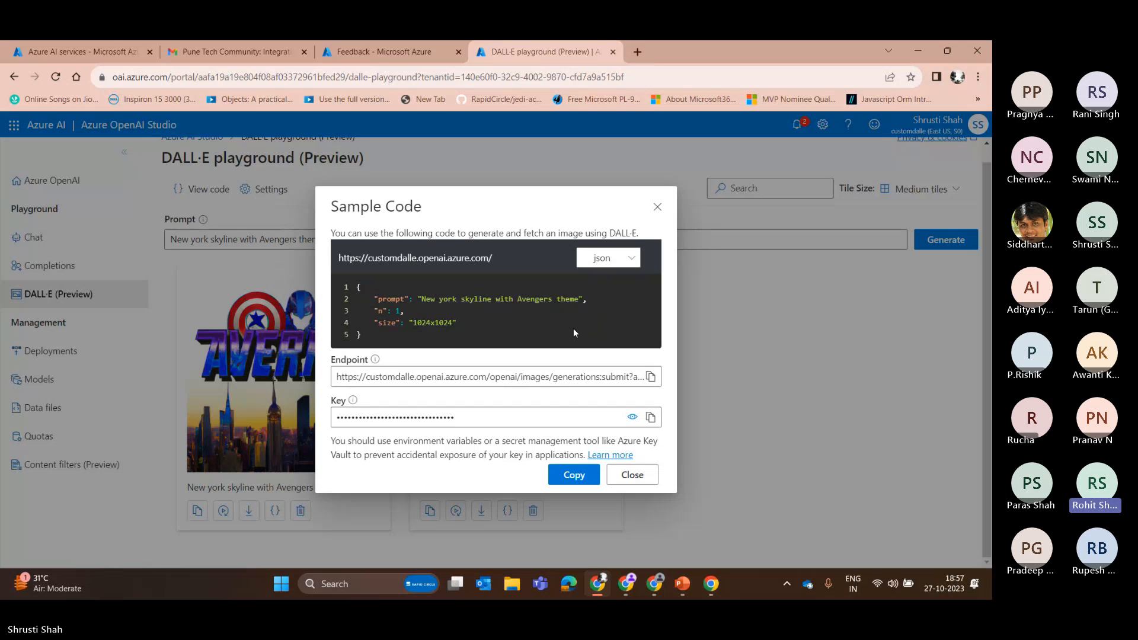
pyautogui.click(487, 523)
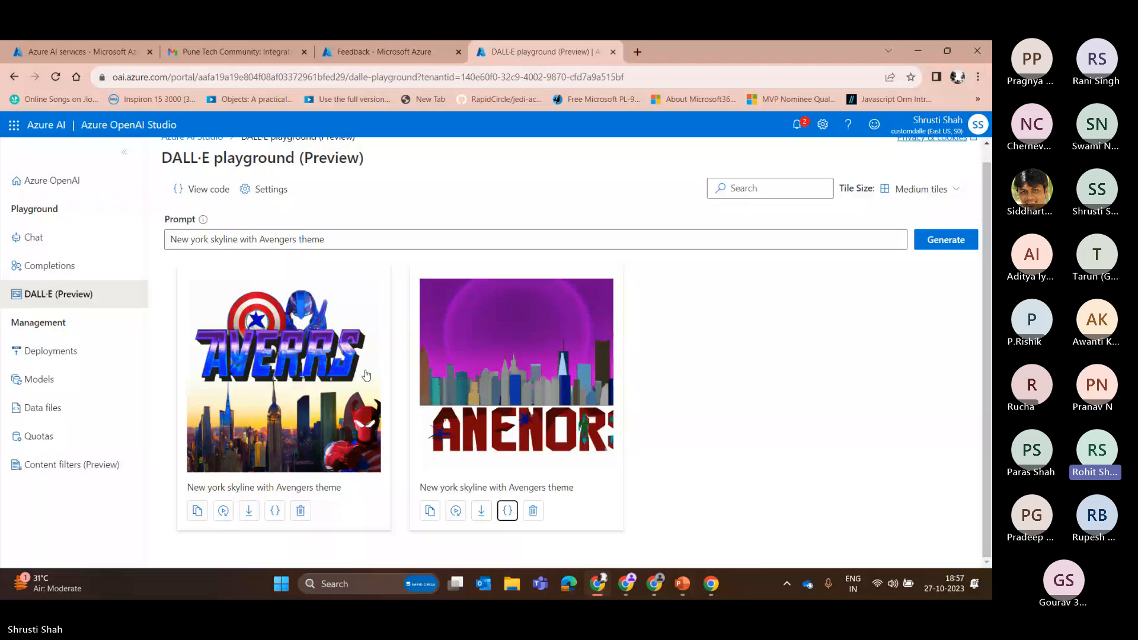
# - Delete the previously generated New York skyline images from the DALL·E playground, confirming the deletion
pyautogui.scroll(1, 367, 375)
pyautogui.tripleClick(343, 252)
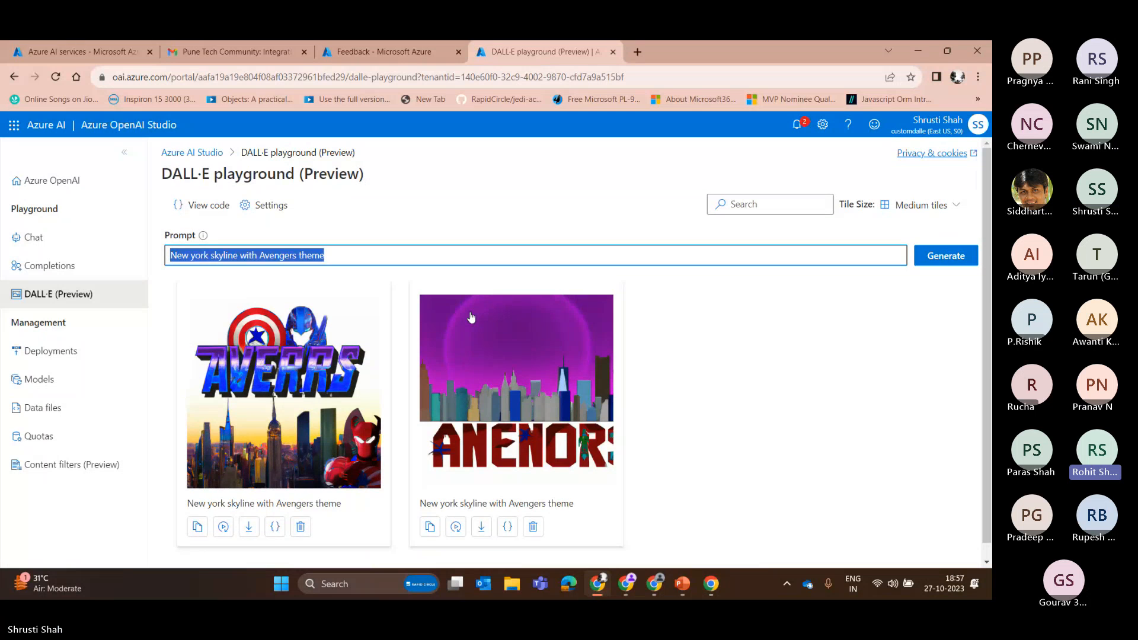
pyautogui.scroll(-1, 342, 378)
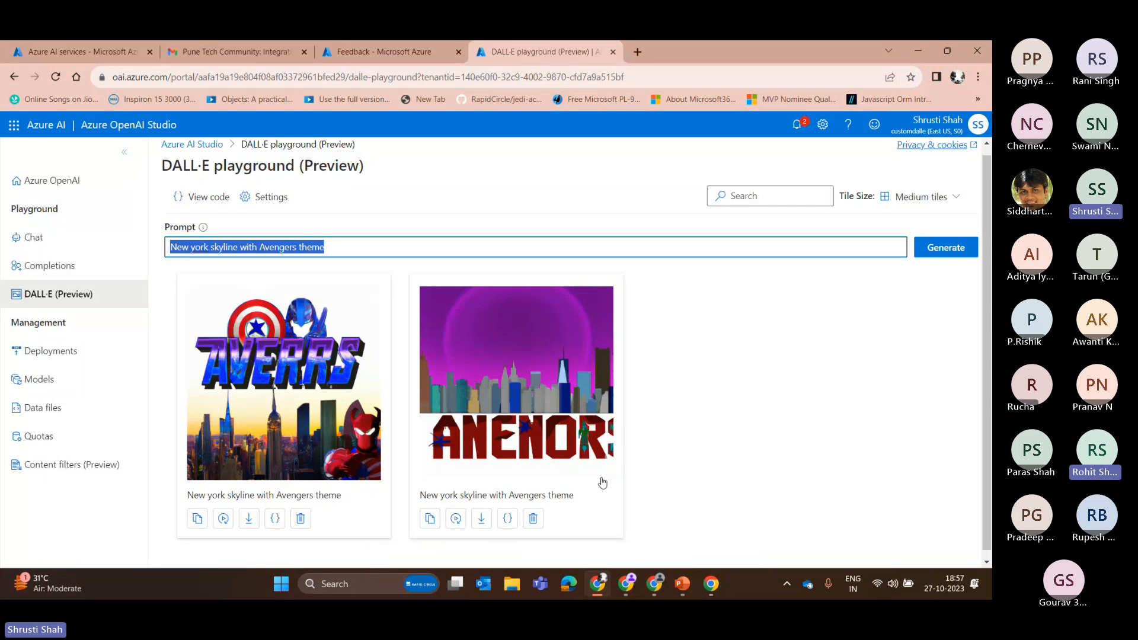
pyautogui.click(300, 511)
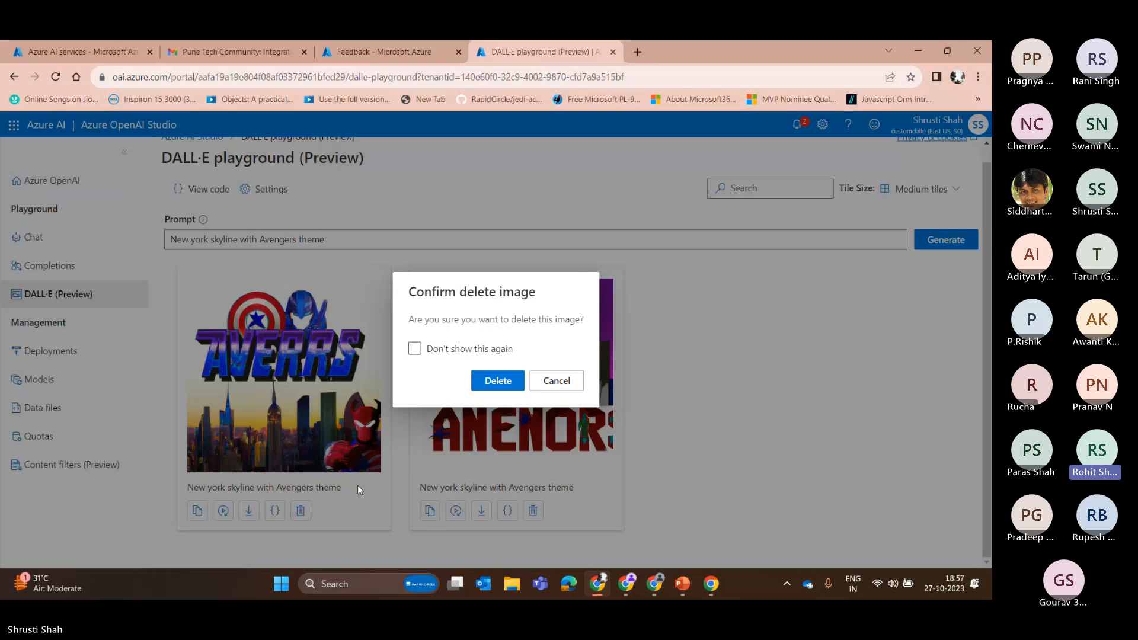
pyautogui.click(497, 380)
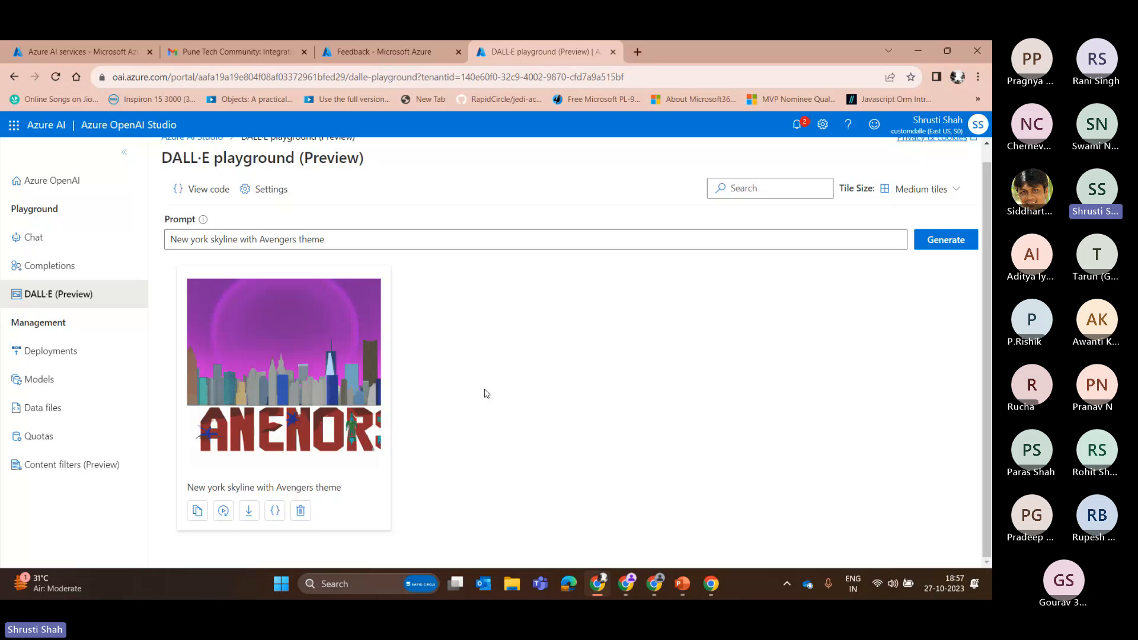
# - Generate an image from the prompt "New york skyline with Avengers theme" and create a variation of it
pyautogui.click(362, 236)
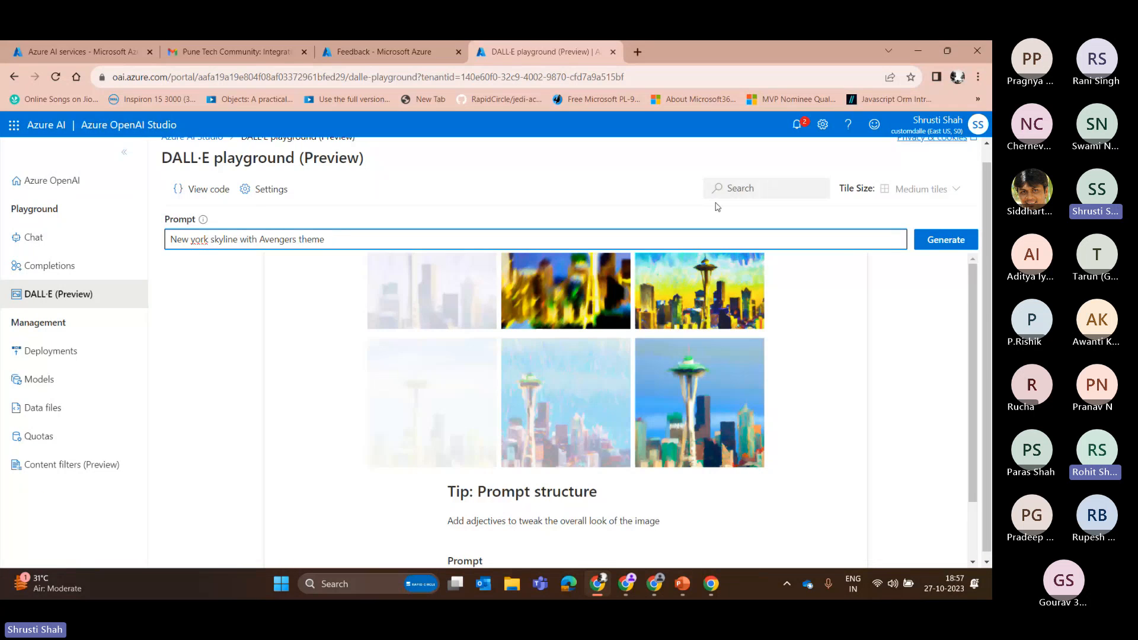
pyautogui.click(945, 246)
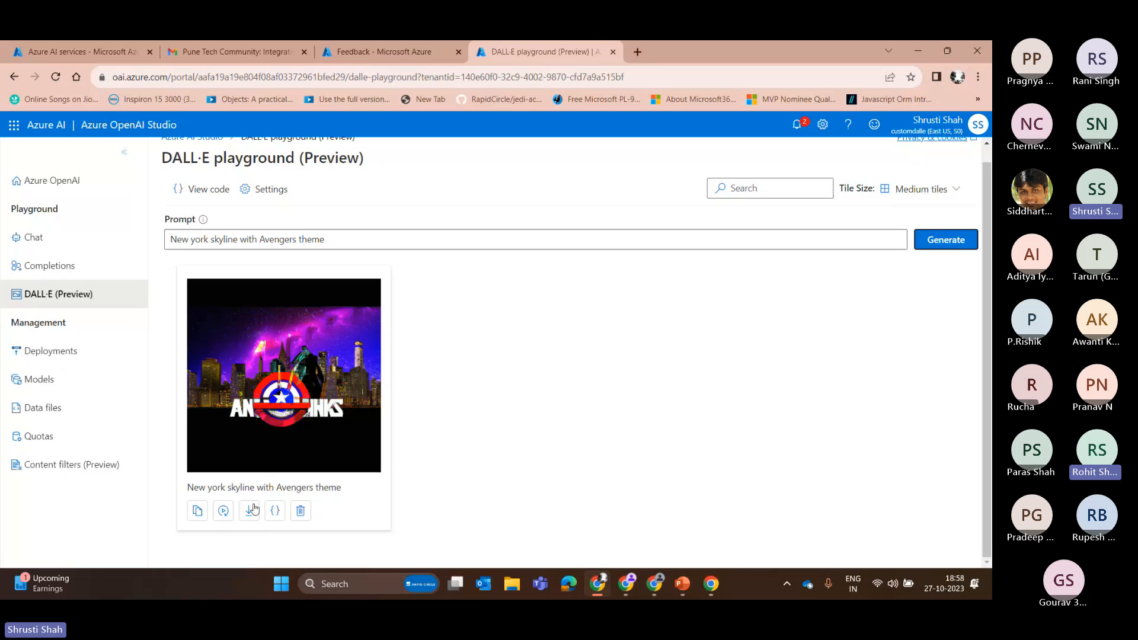
pyautogui.click(222, 511)
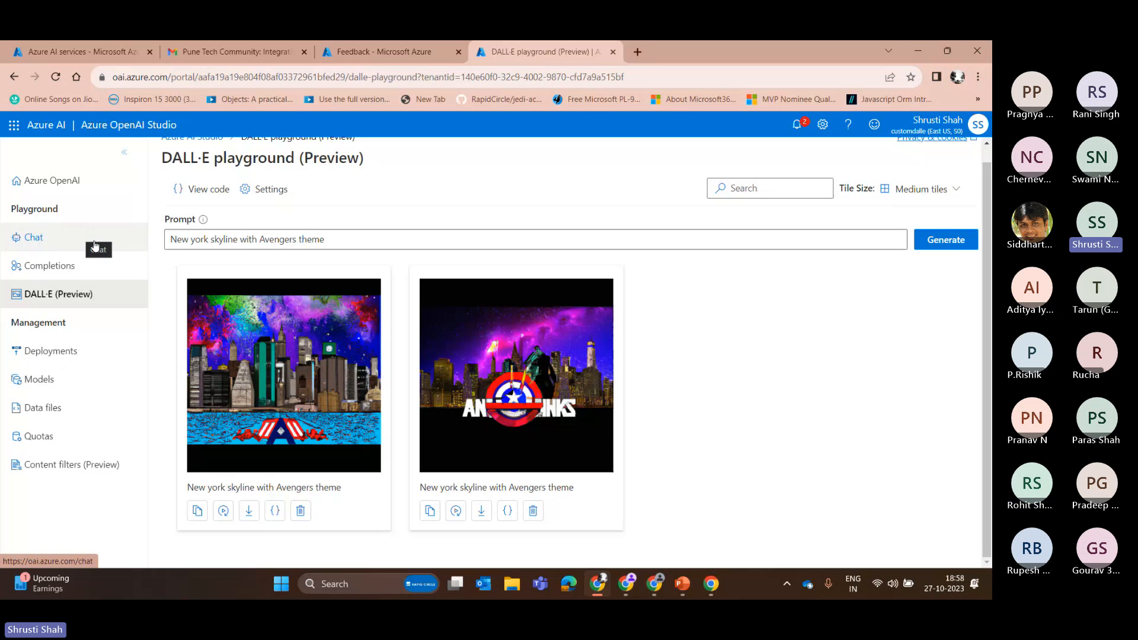
# - Go to the Chat playground and resend the earlier question "What is Pune tech community ?" to the ptcDemo deployment
pyautogui.click(34, 237)
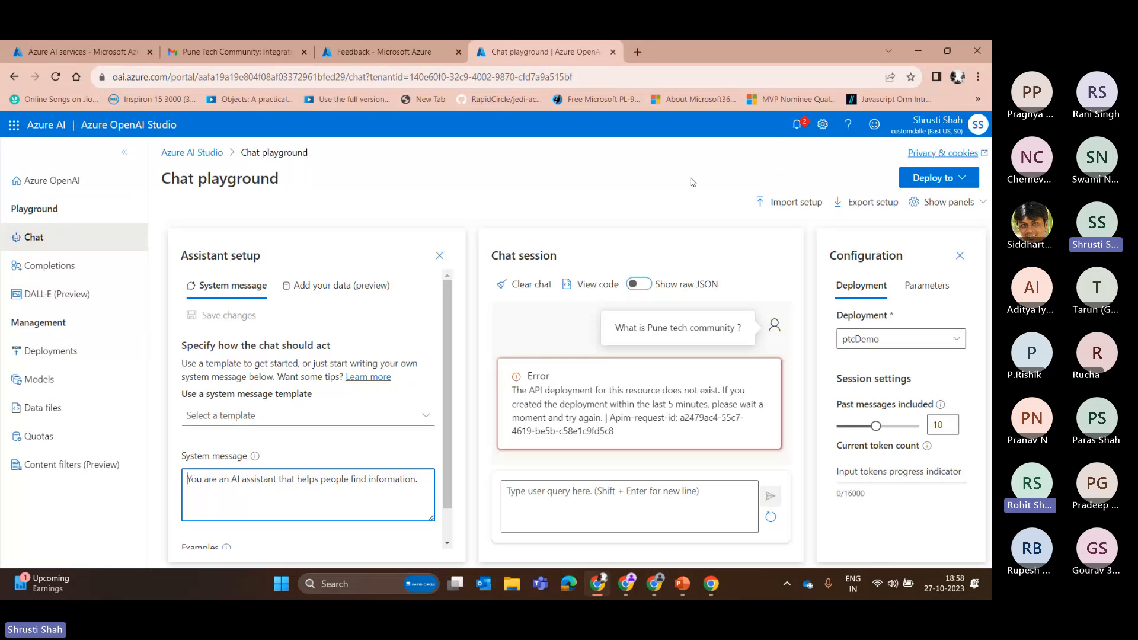
pyautogui.tripleClick(648, 326)
pyautogui.hotkey('ctrl', 'c')
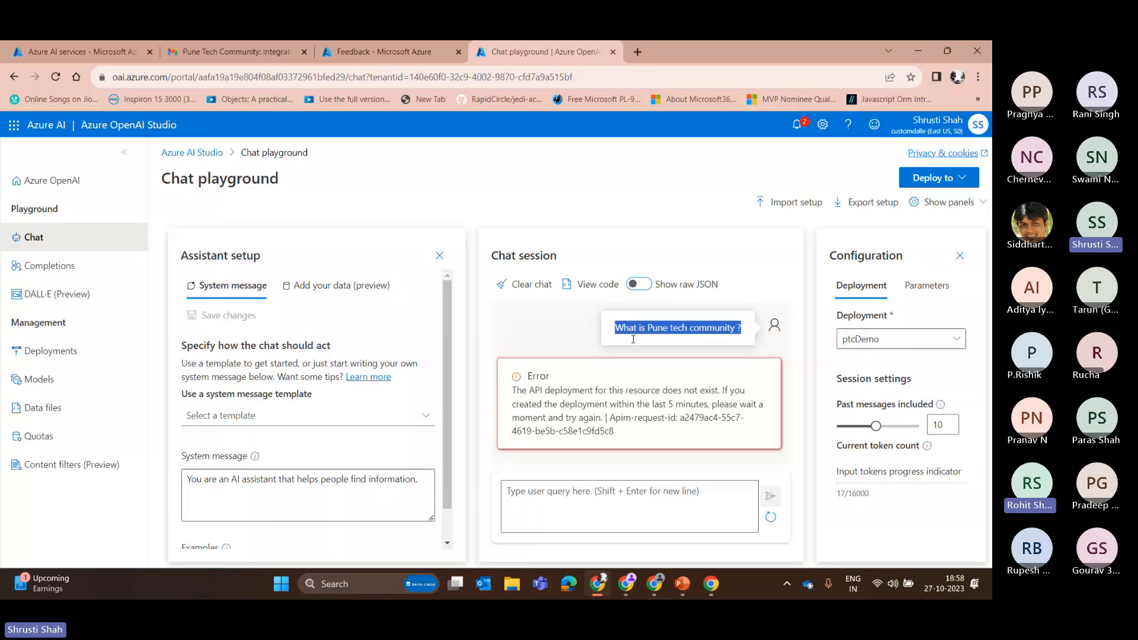
pyautogui.click(527, 496)
pyautogui.hotkey('ctrl', 'v')
pyautogui.click(770, 498)
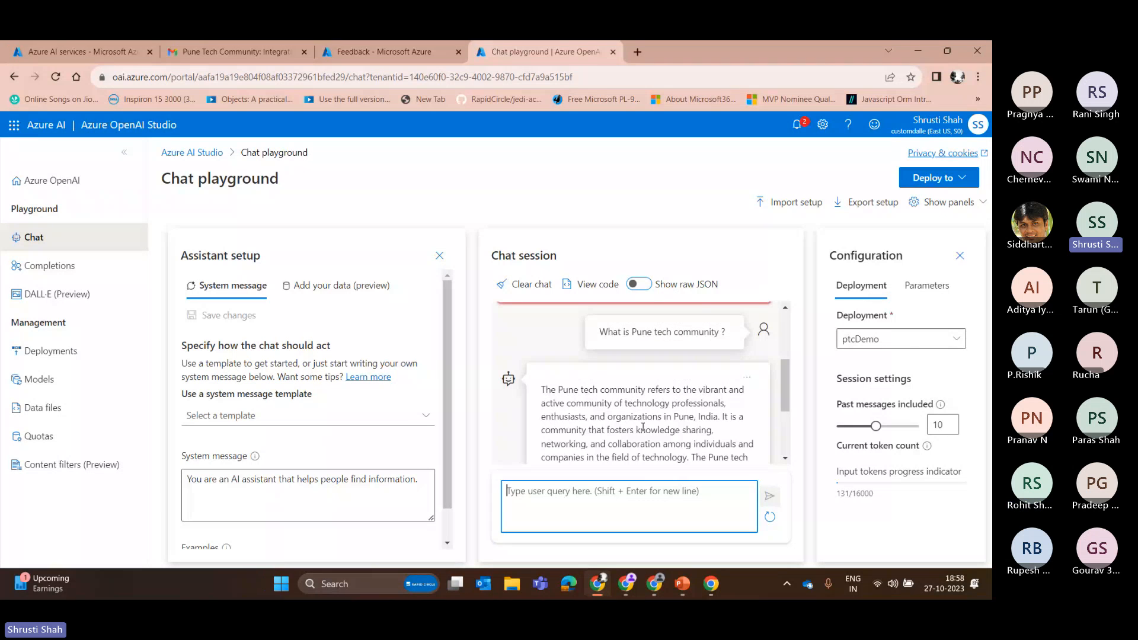
# - Send "What is Pune tech community ?" once more in the same chat session
pyautogui.tripleClick(634, 335)
pyautogui.moveTo(634, 335); pyautogui.dragTo(504, 501)
pyautogui.click(770, 495)
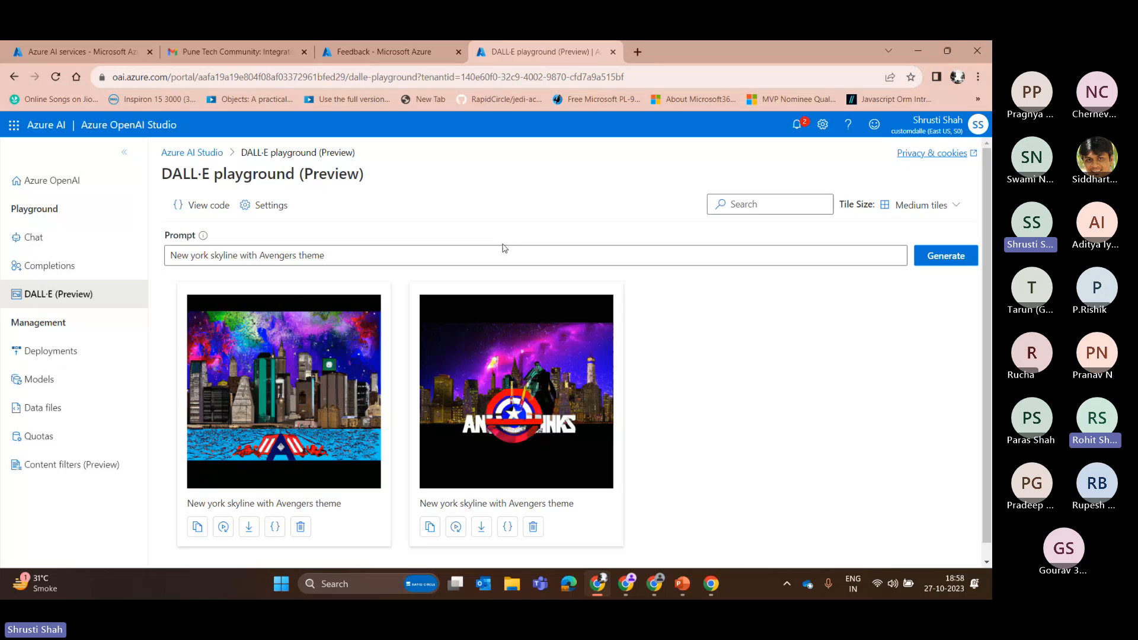
# - Review the DALL·E skyline prompt, return to the Chat playground and read the answers about the Pune tech community
pyautogui.moveTo(415, 256); pyautogui.dragTo(184, 259)
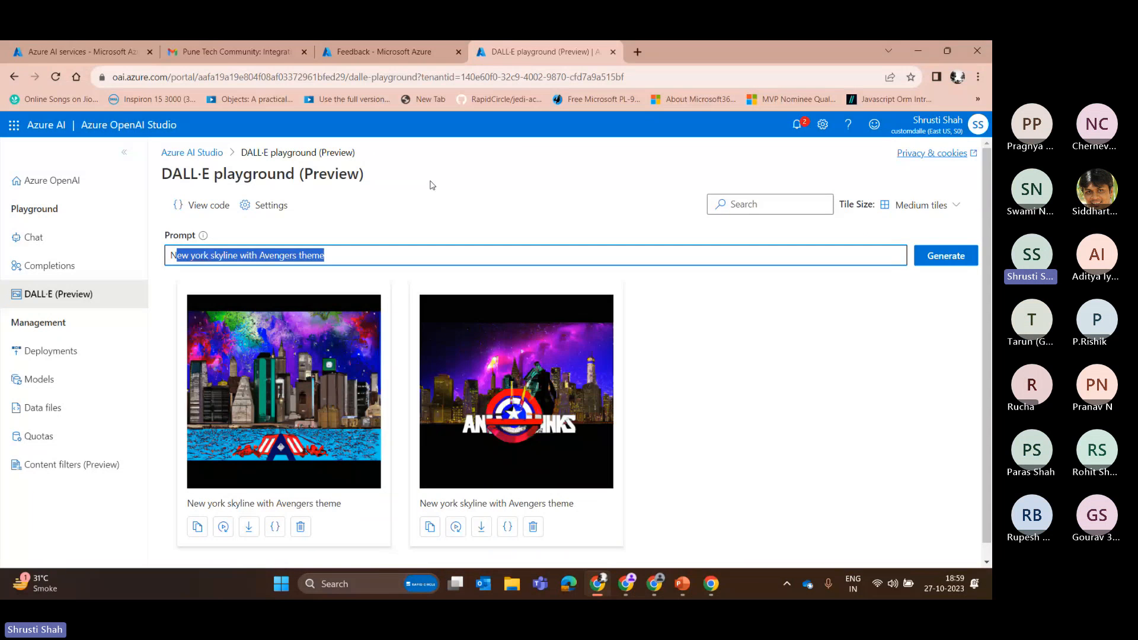
pyautogui.click(66, 235)
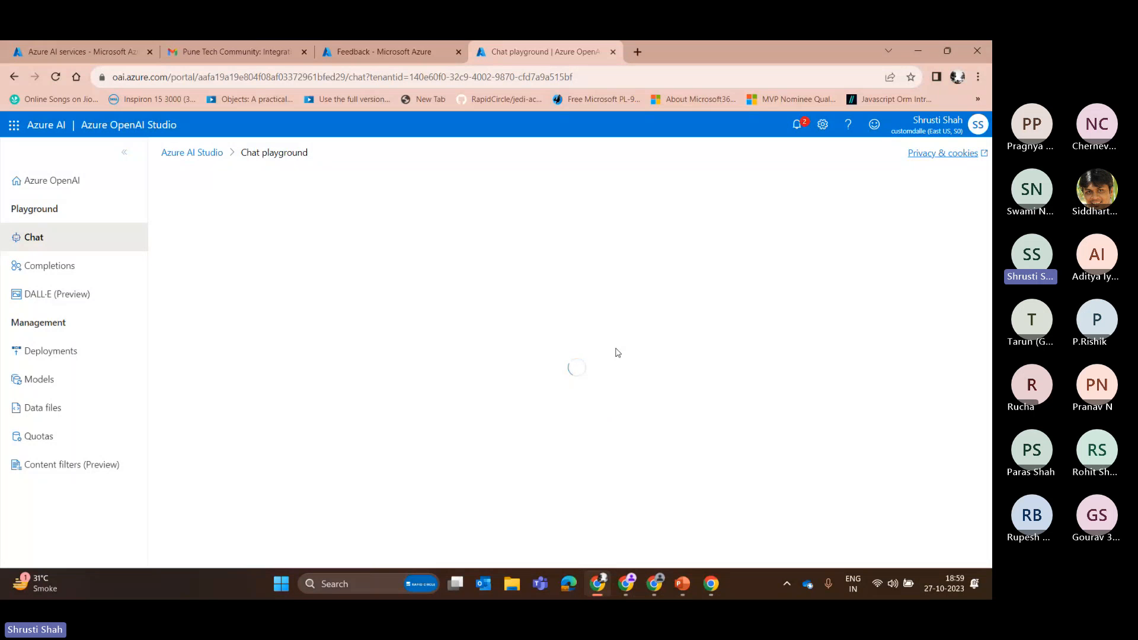
pyautogui.scroll(-5, 644, 414)
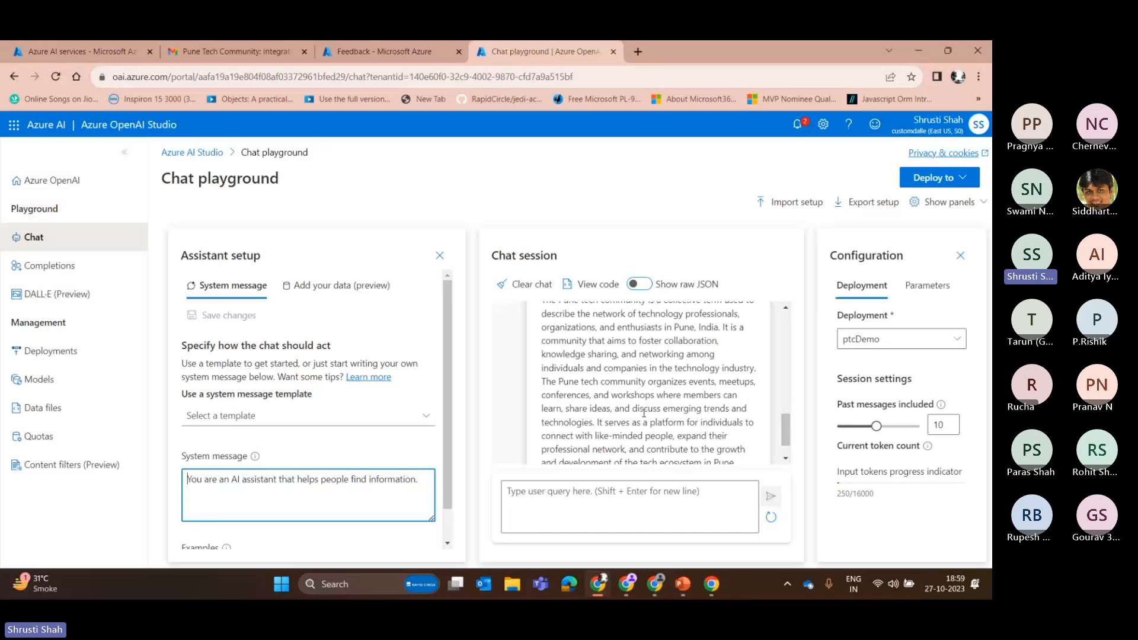
pyautogui.scroll(-2, 643, 414)
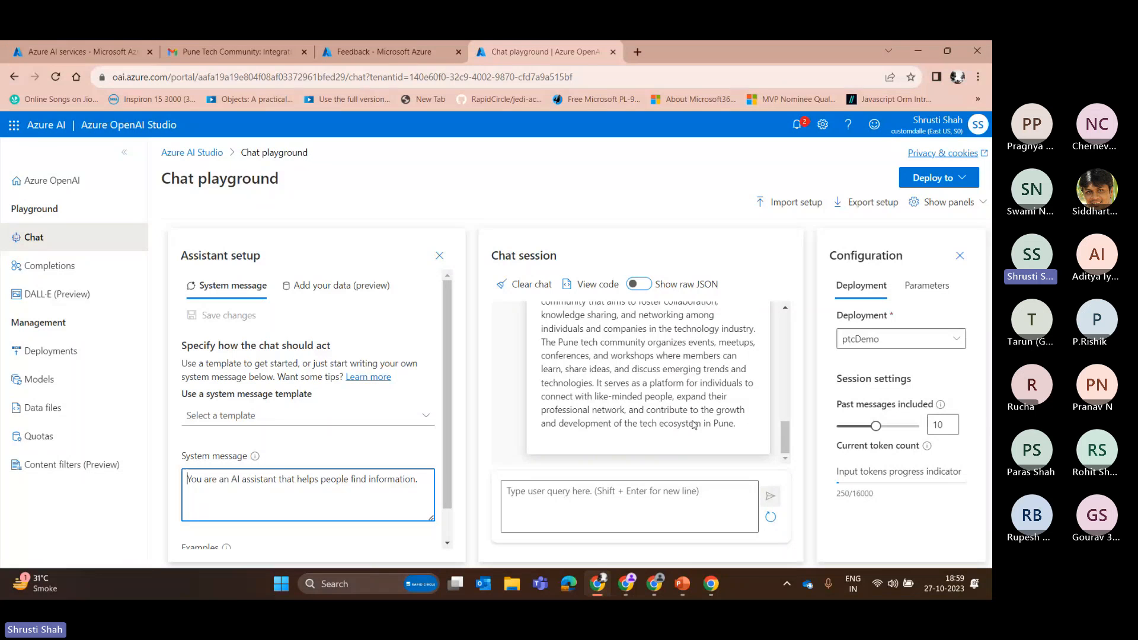
pyautogui.scroll(3, 694, 425)
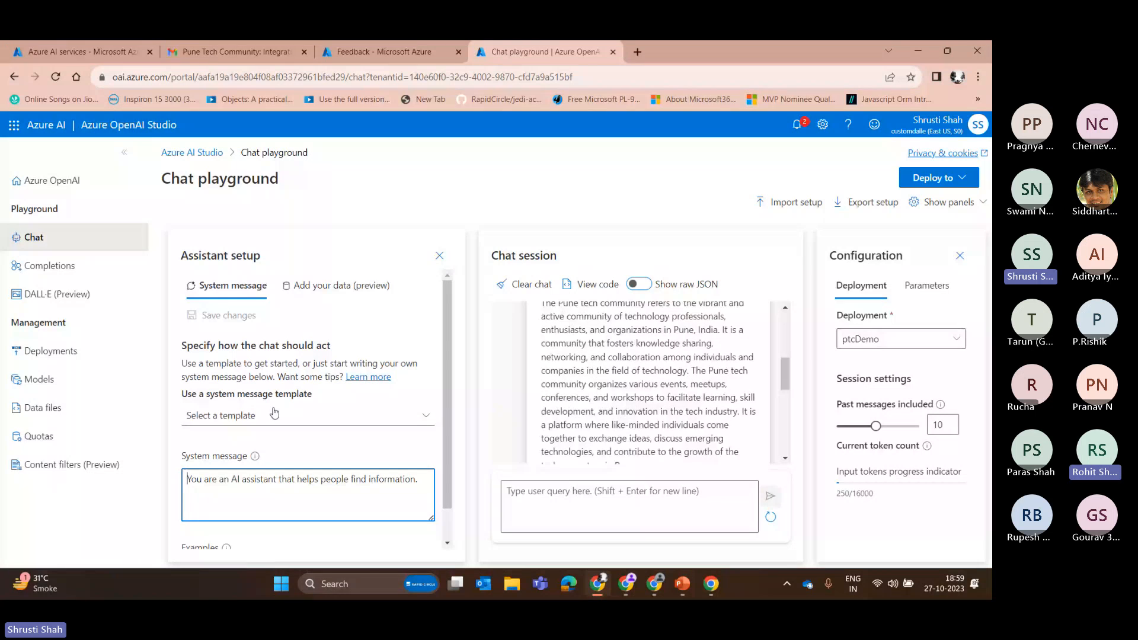
# - Visit the Completions playground, dismiss the error notification, look over the list of example prompts and return to the DALL·E playground
pyautogui.click(56, 267)
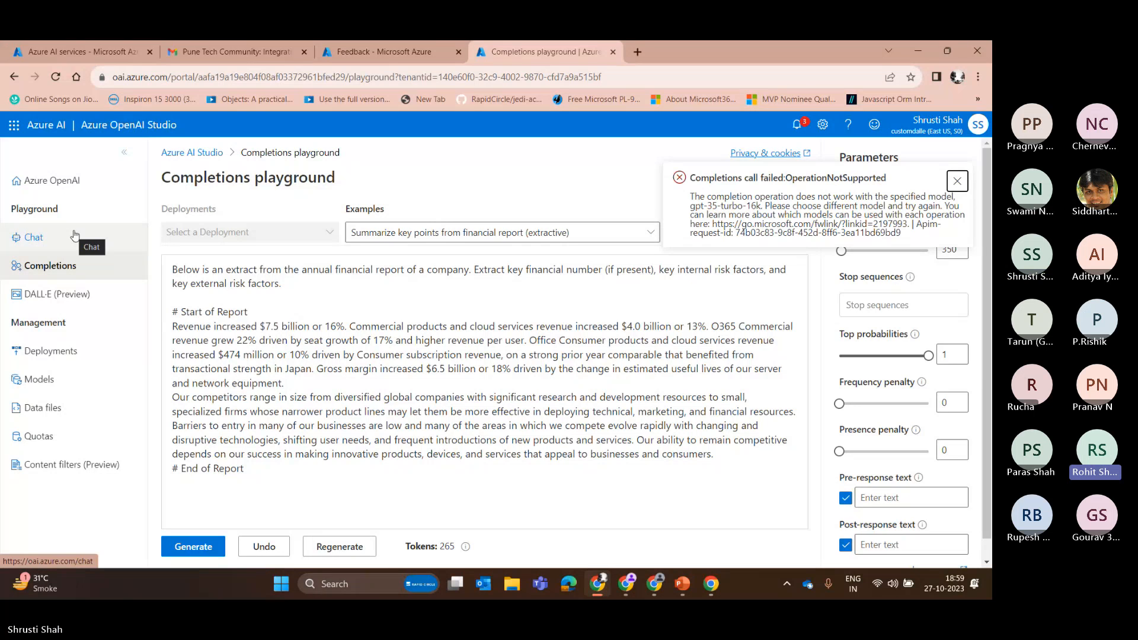
pyautogui.click(958, 181)
pyautogui.click(588, 230)
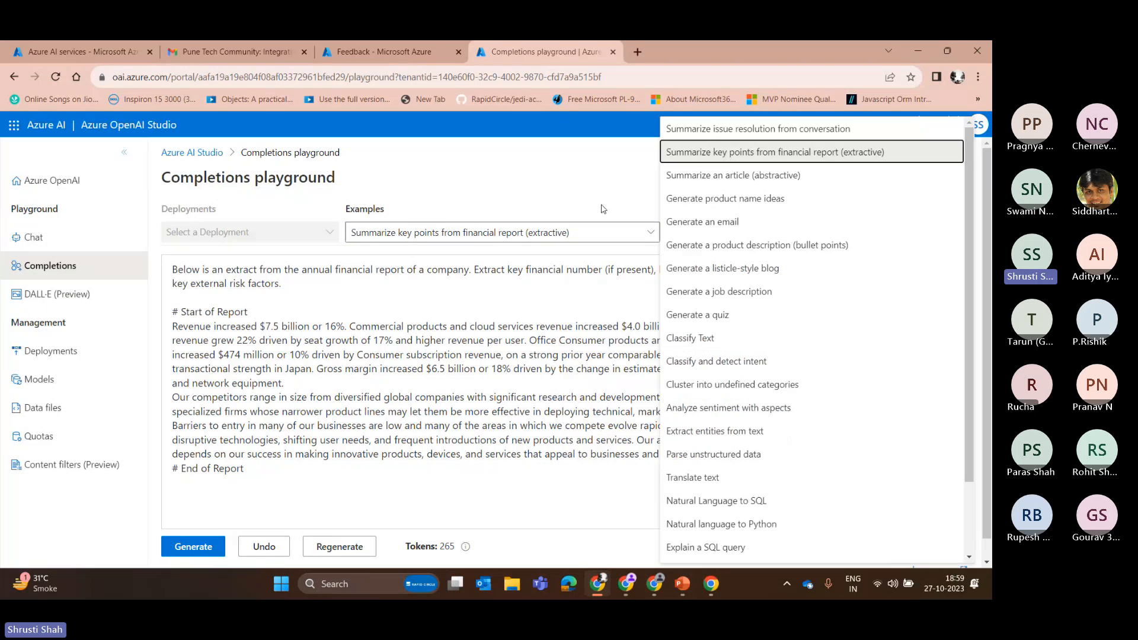
pyautogui.click(484, 133)
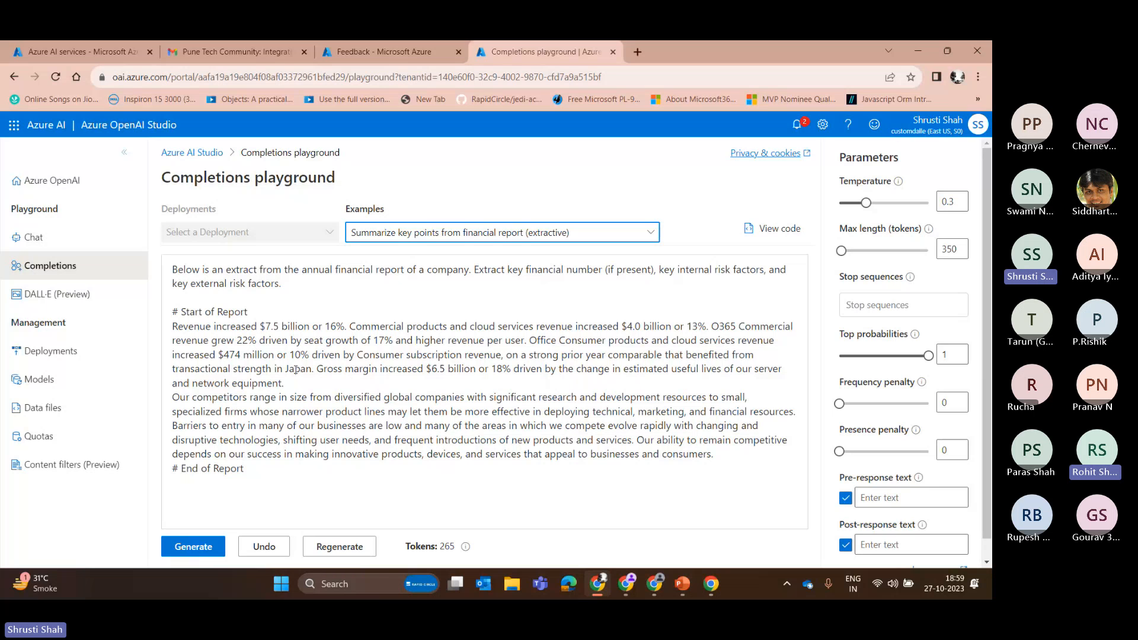
pyautogui.click(77, 293)
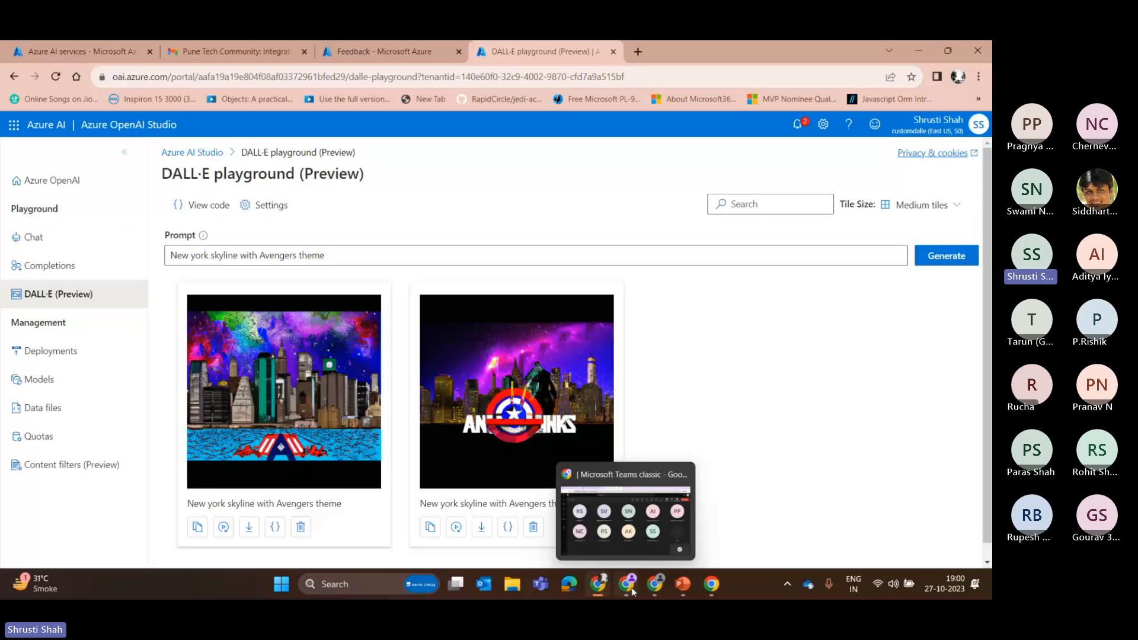
# - Switch to the Power Apps browser window, view the signed-in account's details and look over the home page
pyautogui.click(654, 595)
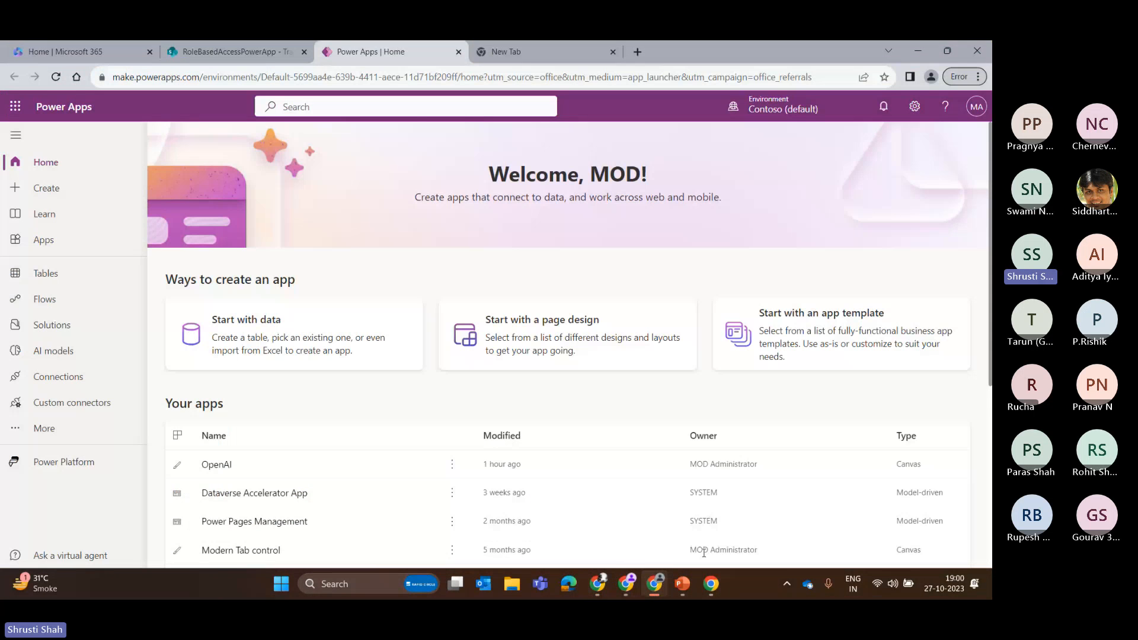
pyautogui.click(976, 107)
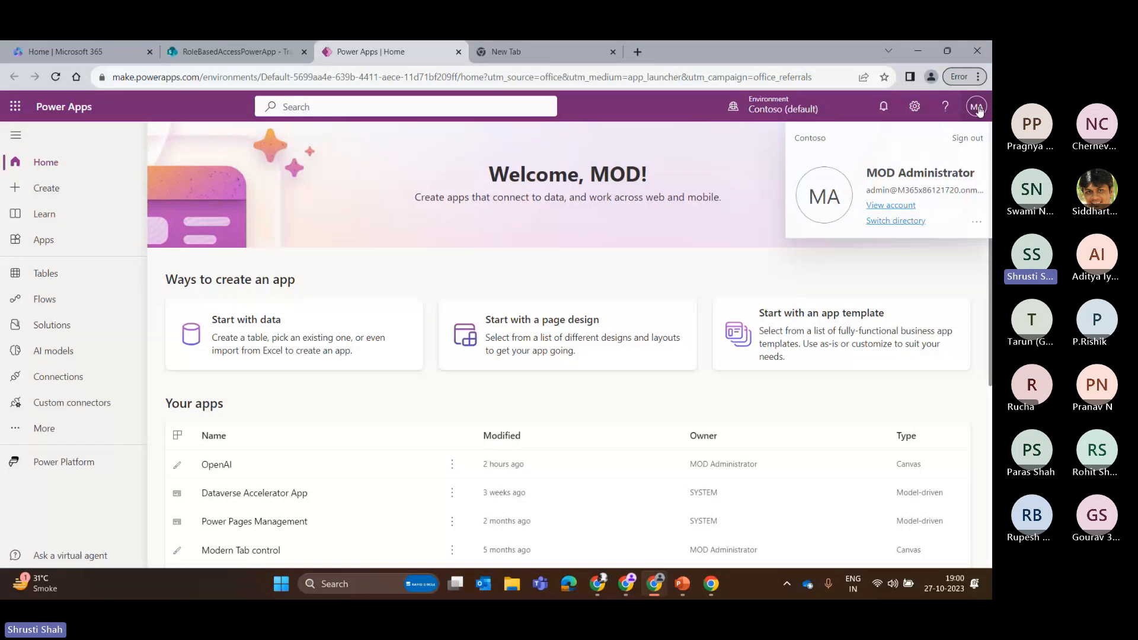
pyautogui.click(980, 111)
pyautogui.scroll(-1, 326, 179)
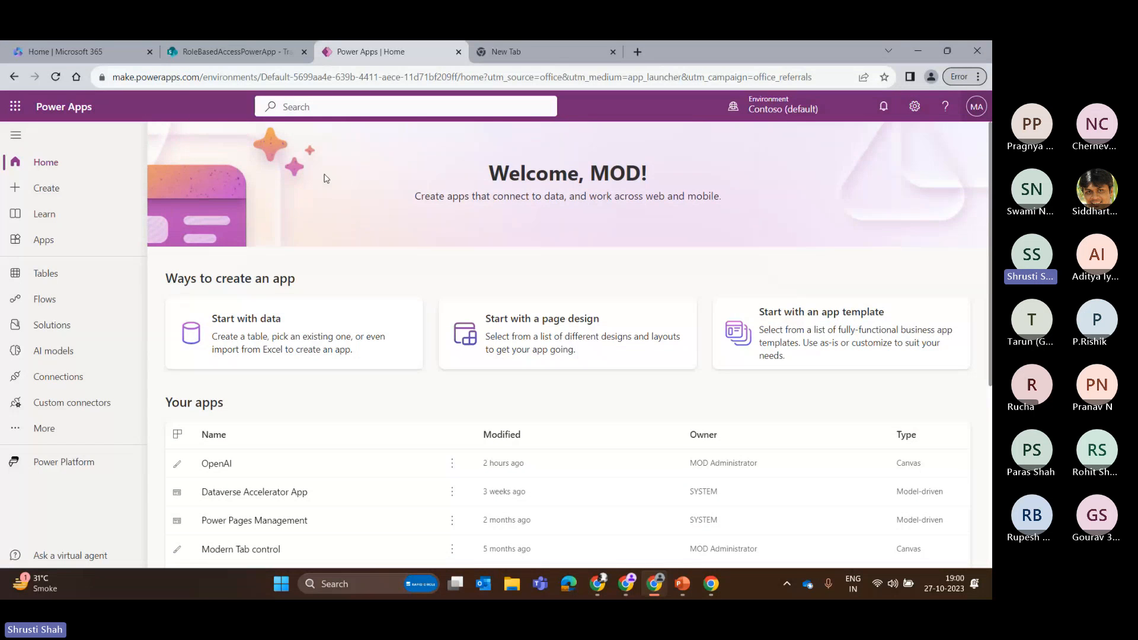
pyautogui.scroll(-3, 326, 178)
# - Open the Power Apps maker portal in the empty browser tab at make.powerapps.com and point out its address
pyautogui.click(605, 50)
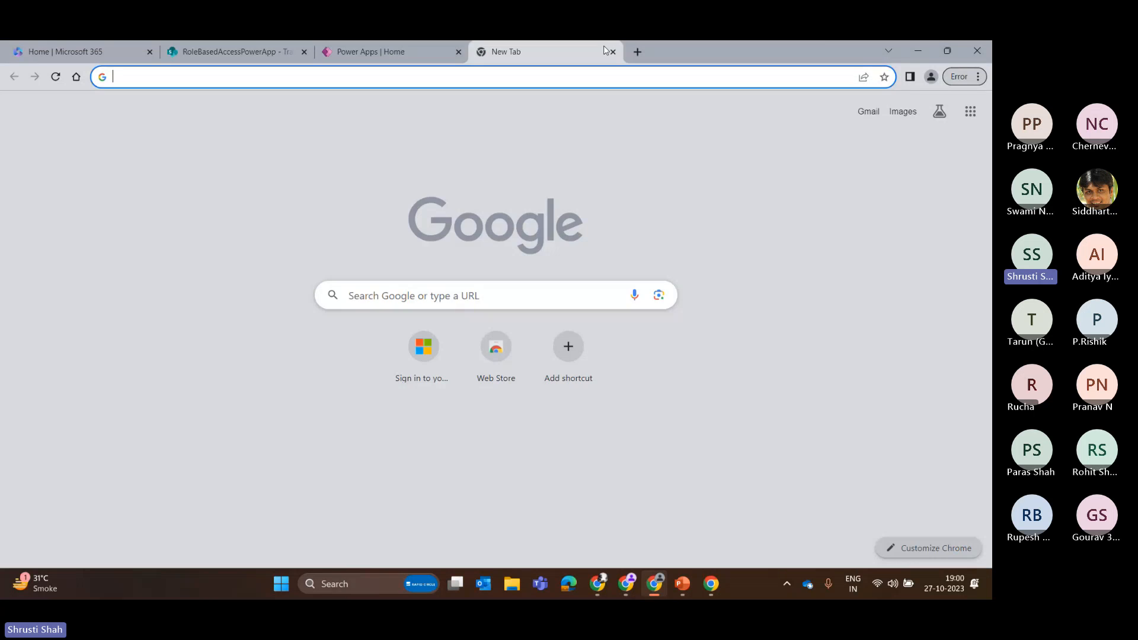
pyautogui.write('make')
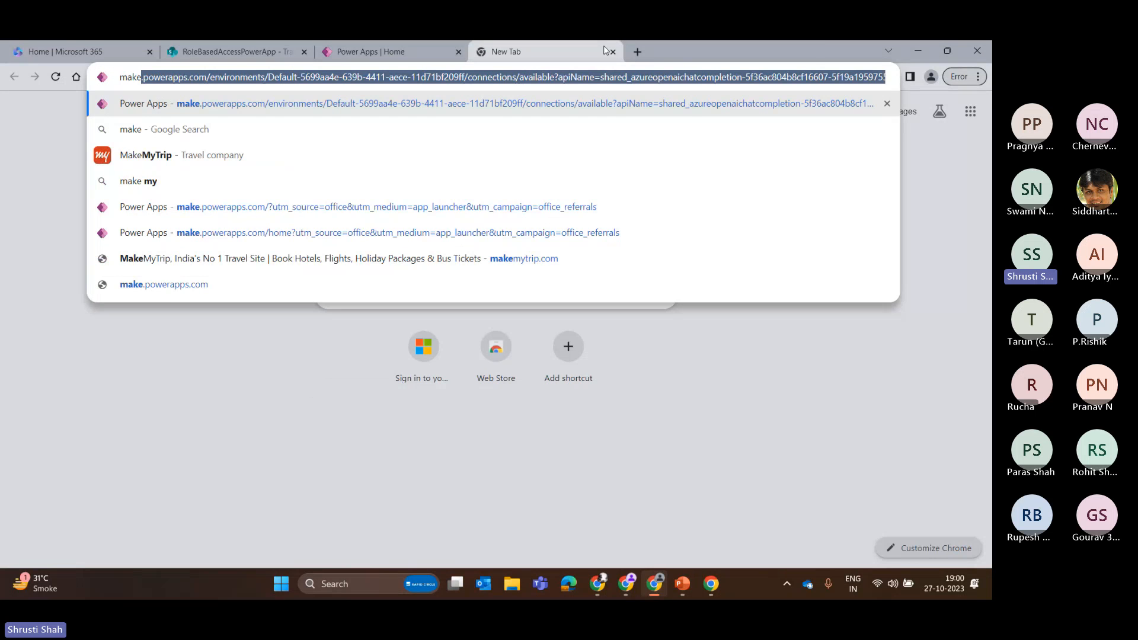
pyautogui.write('.powe')
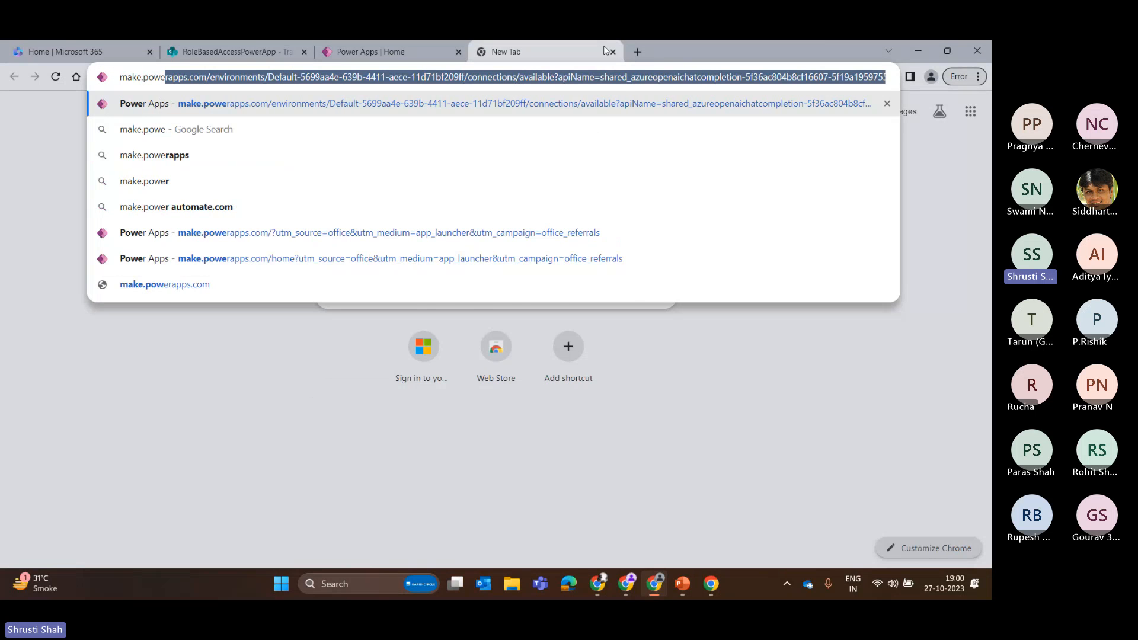
pyautogui.press('Right')
pyautogui.moveTo(179, 78); pyautogui.dragTo(333, 309)
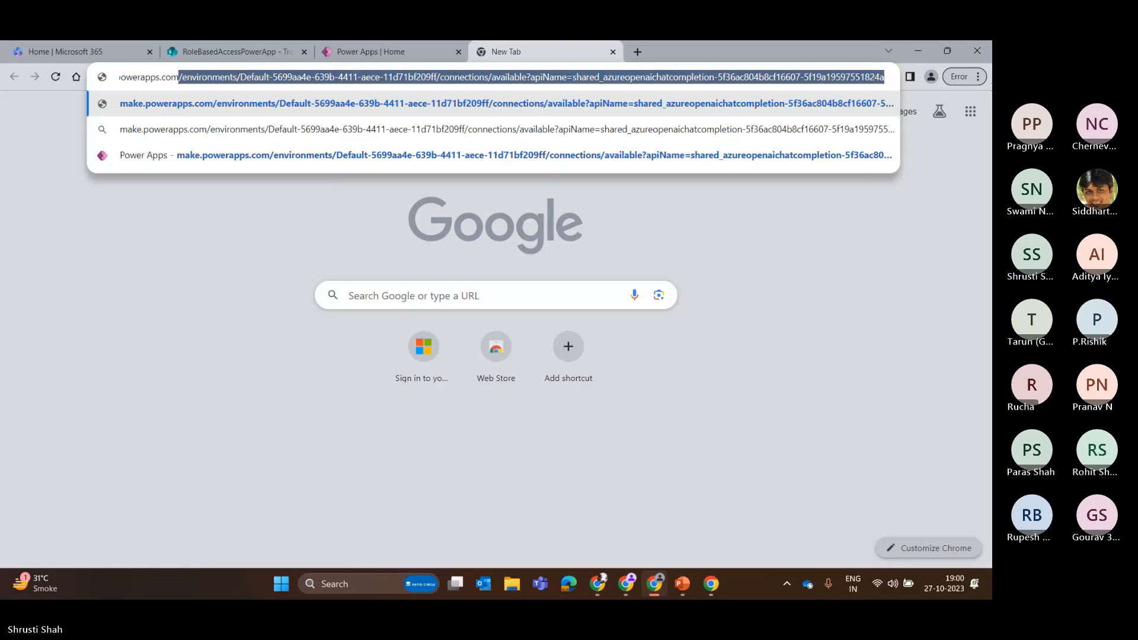
pyautogui.press('BackSpace')
pyautogui.press('Return')
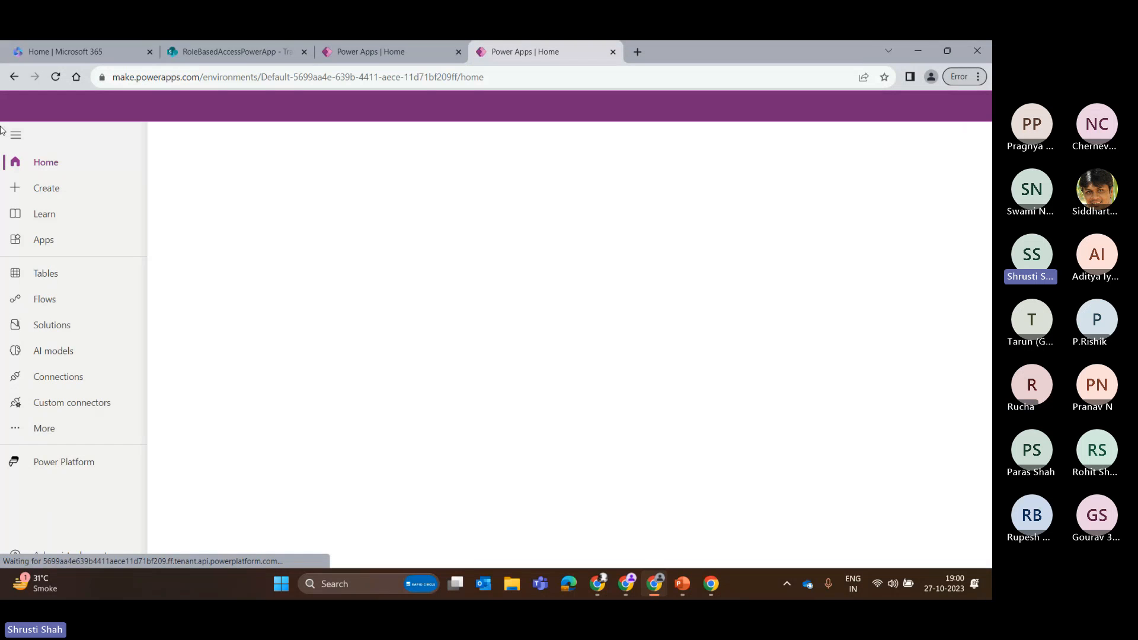
pyautogui.click(114, 78)
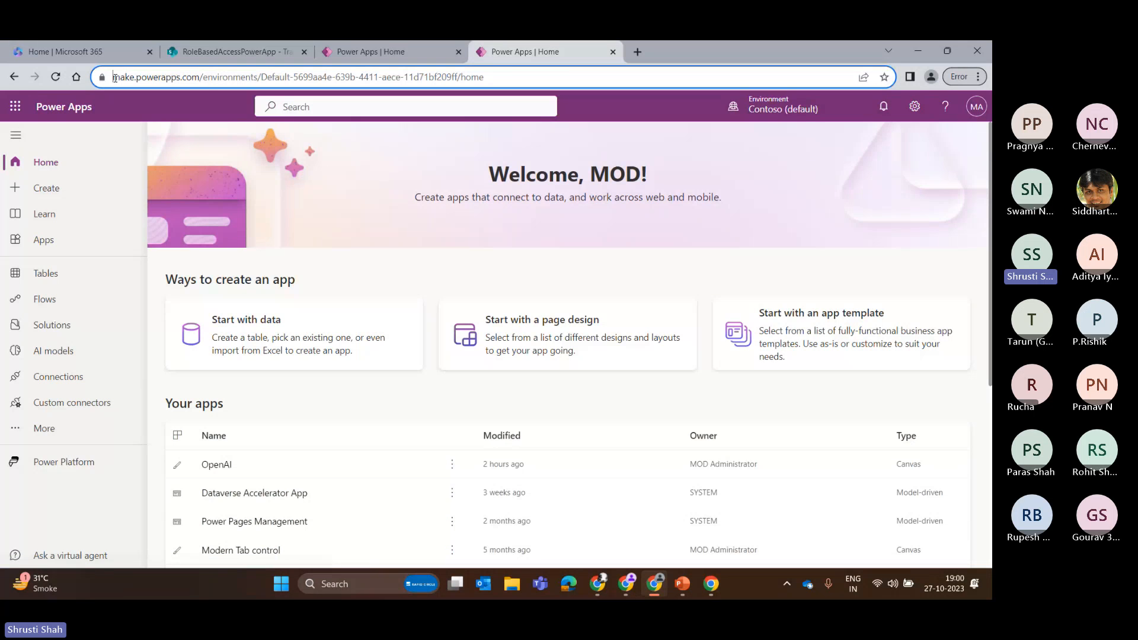
# - View the environment's list of custom connectors and go on to its Connections page
pyautogui.click(65, 409)
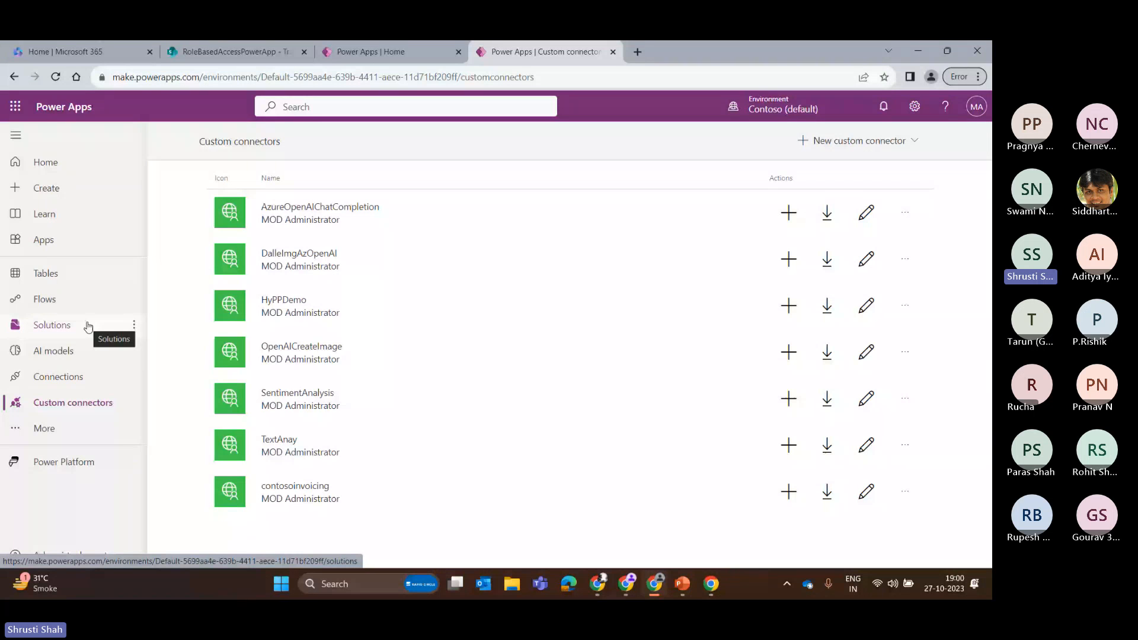
pyautogui.click(44, 428)
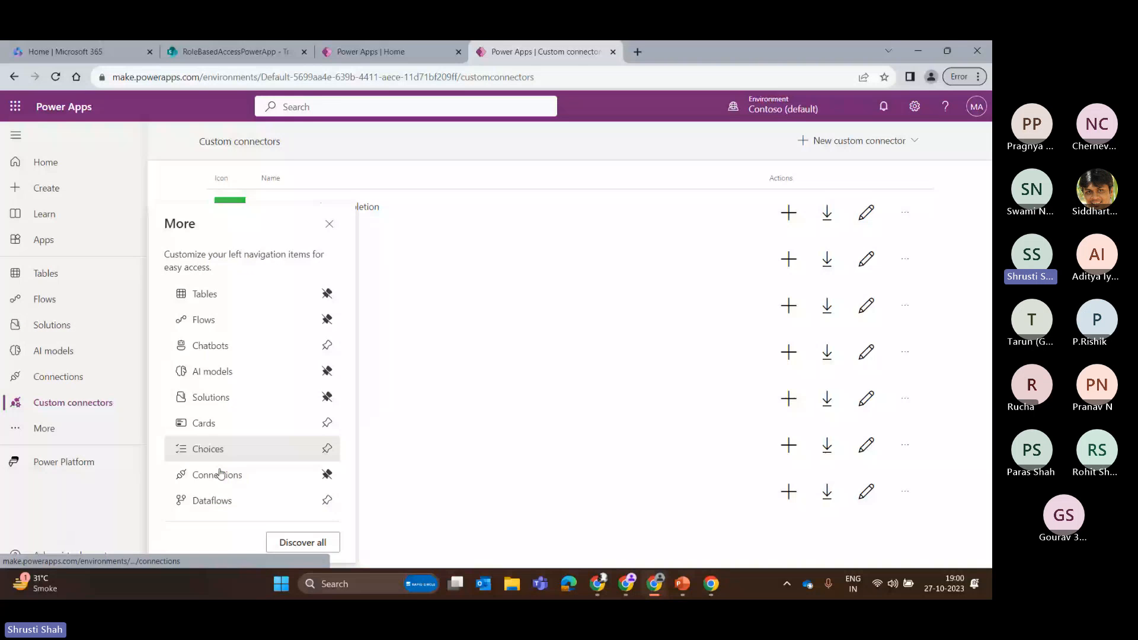
pyautogui.click(219, 474)
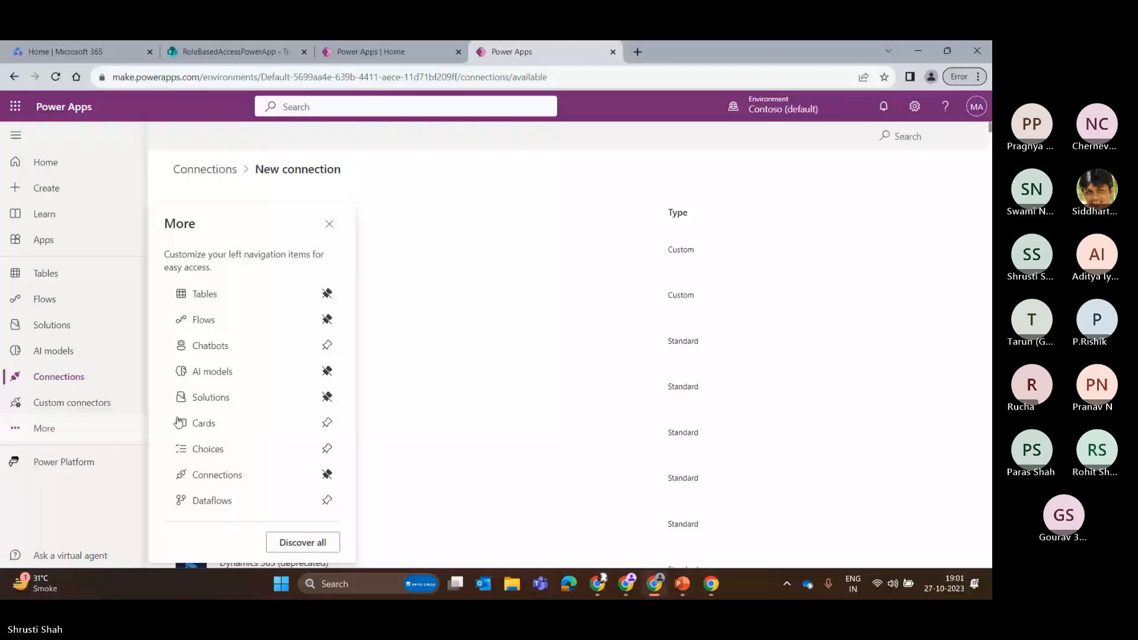
# - Open the Discover page listing all portal features and search the page for "connector"
pyautogui.click(177, 422)
pyautogui.hotkey('ctrl', 'f')
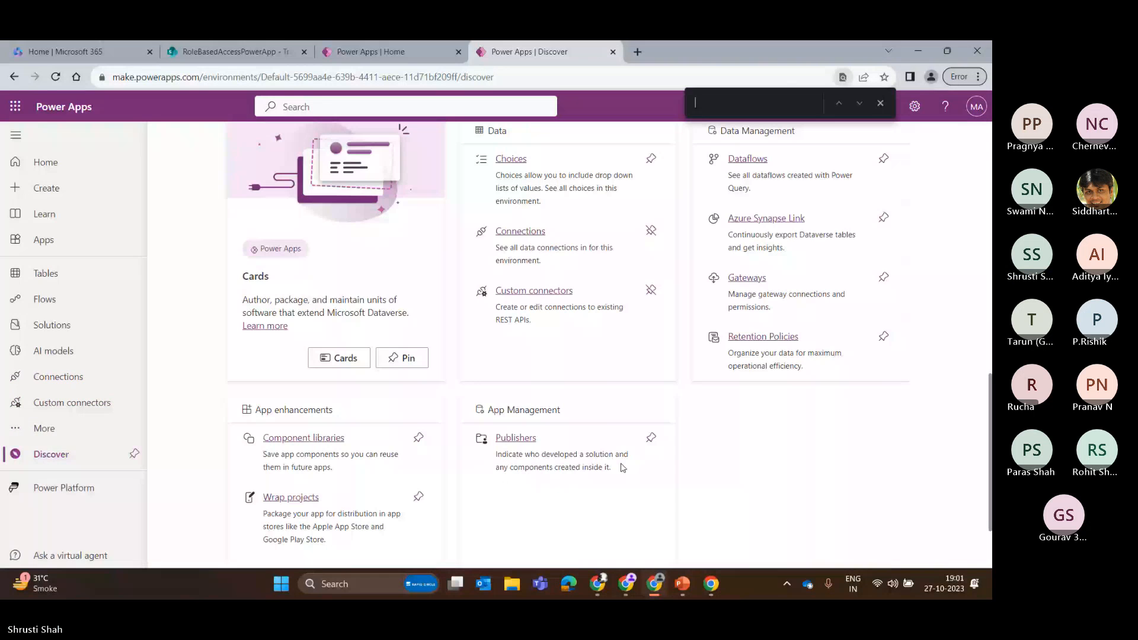
pyautogui.write('connect')
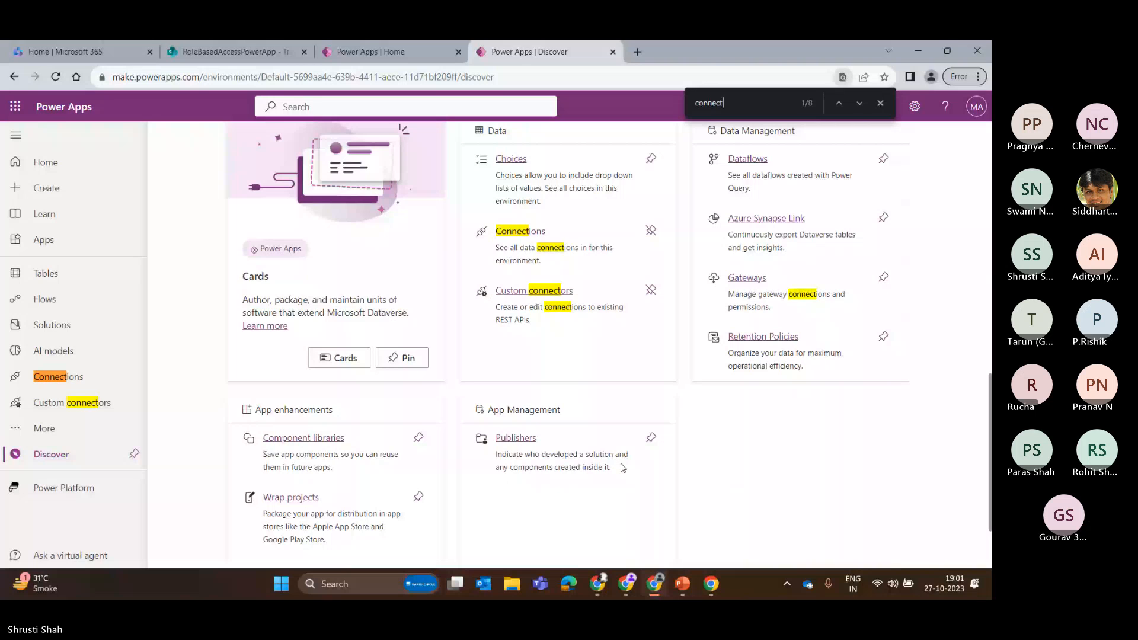
pyautogui.write('or')
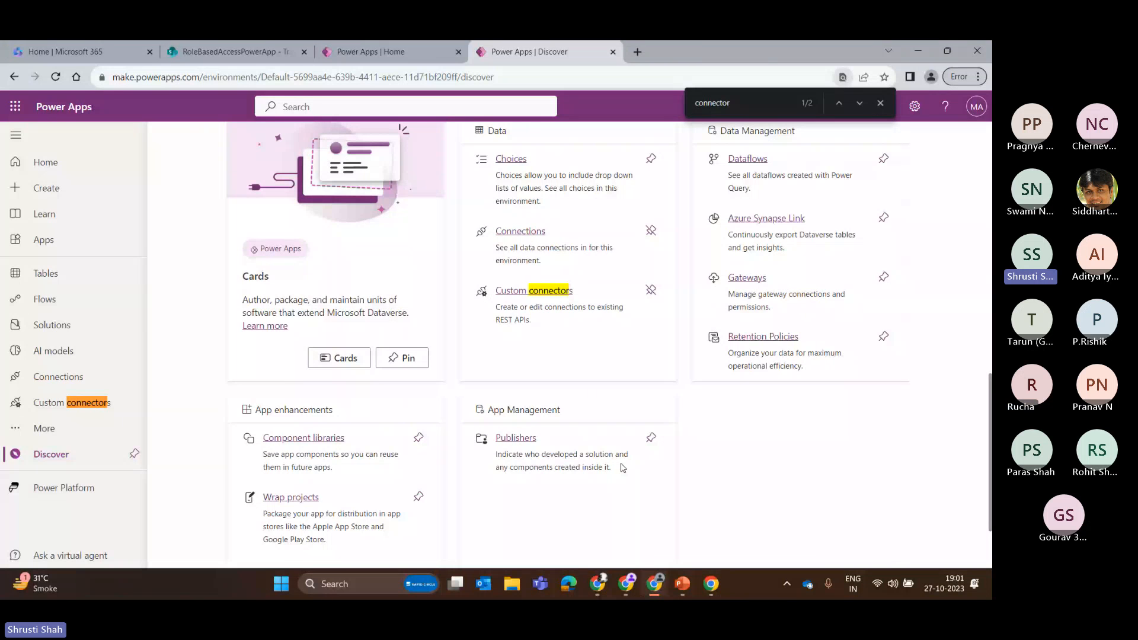
# - Search the Discover page for "connectors" and look over its feature cards from Cards back up to Apps, Tables and Flows
pyautogui.write('s')
pyautogui.press('Return')
pyautogui.scroll(4, 417, 491)
pyautogui.scroll(1, 424, 422)
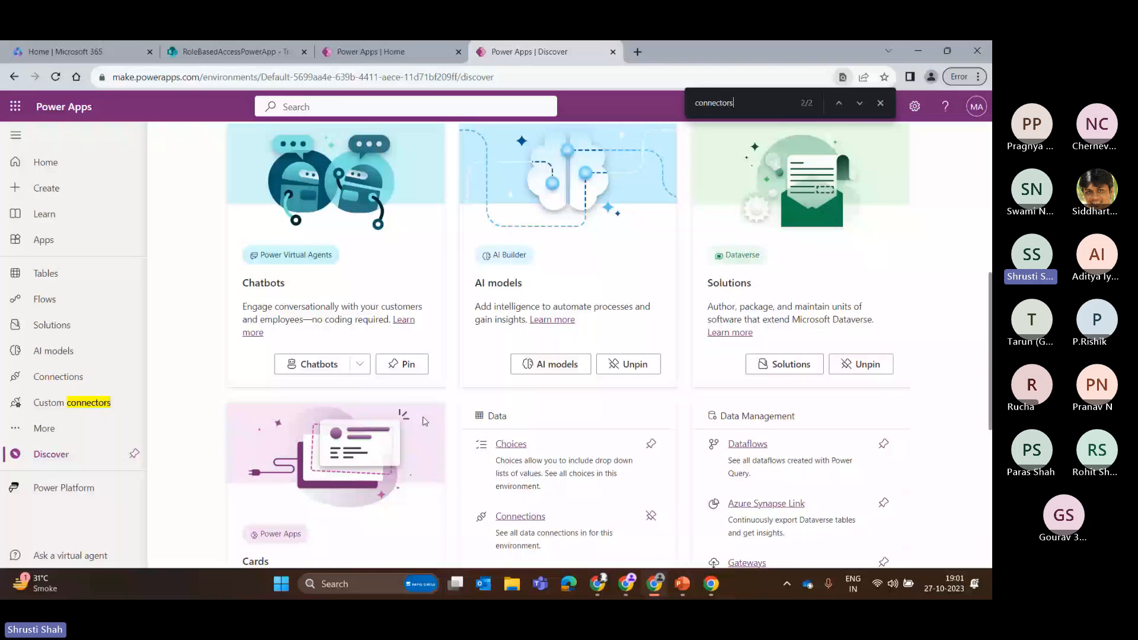
pyautogui.scroll(4, 320, 246)
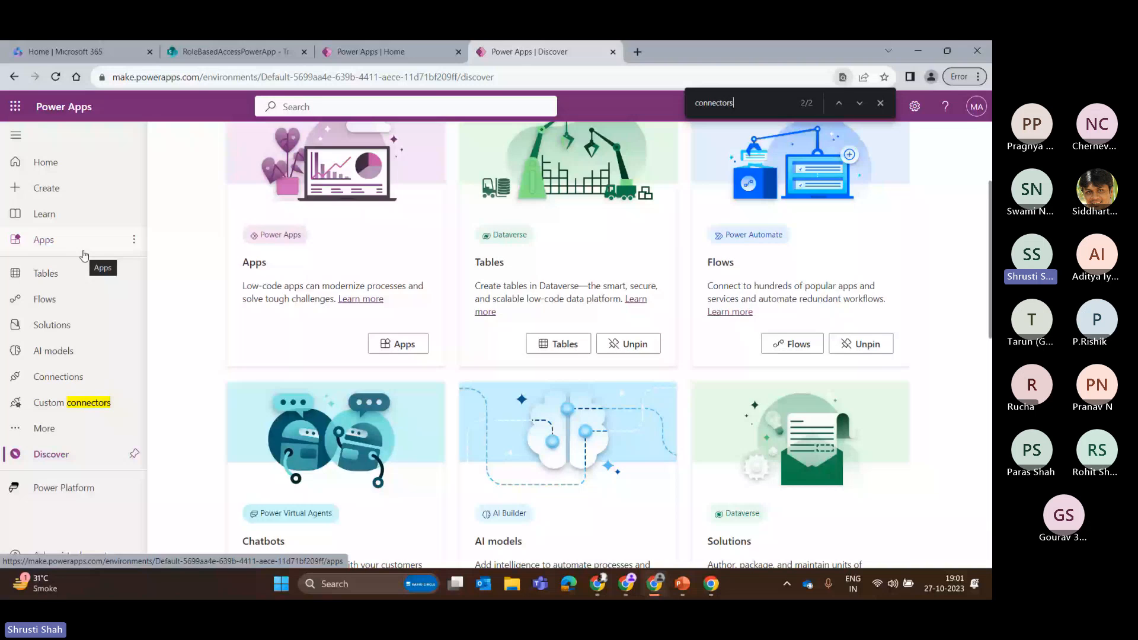
pyautogui.scroll(3, 295, 325)
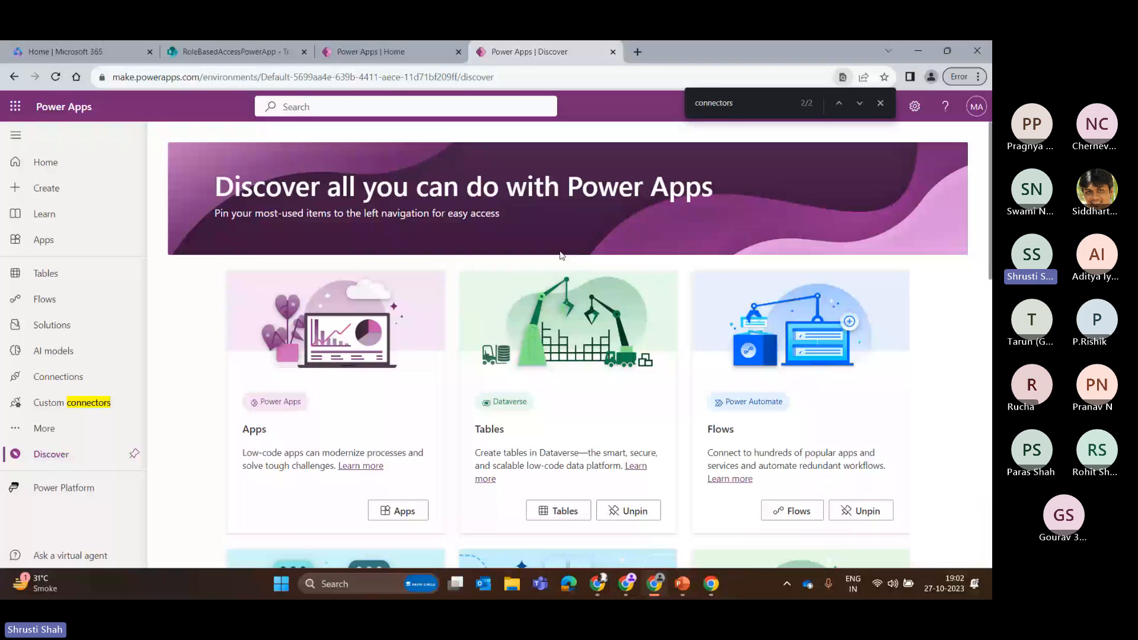
# - From the Flows page, start an untitled instant cloud flow without choosing a trigger and browse the full list of connectors
pyautogui.click(45, 300)
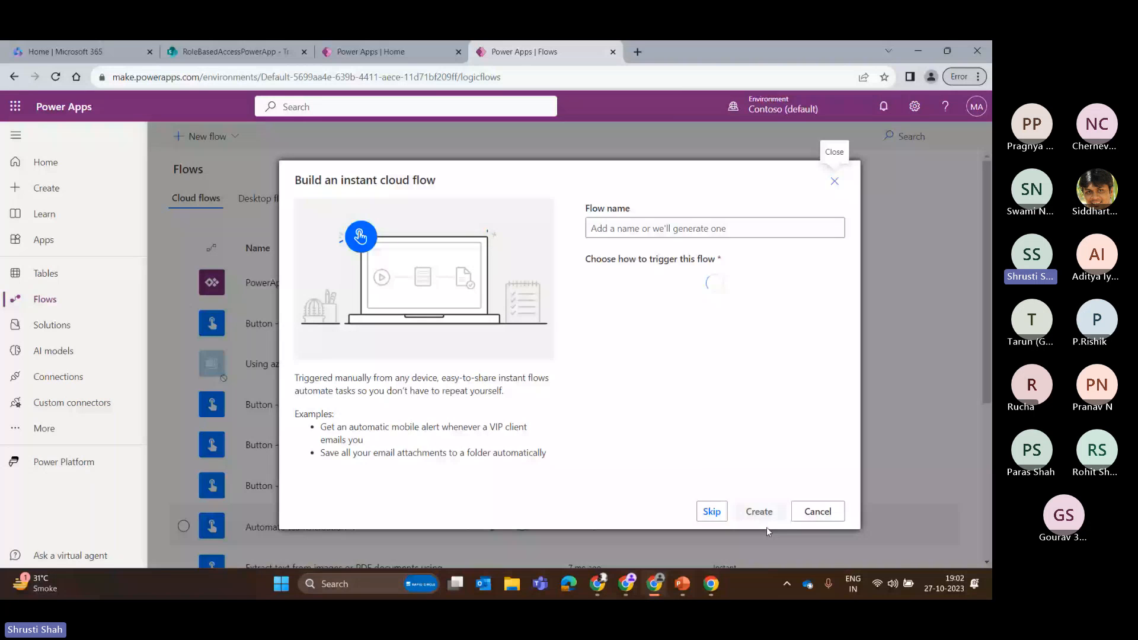
pyautogui.click(711, 511)
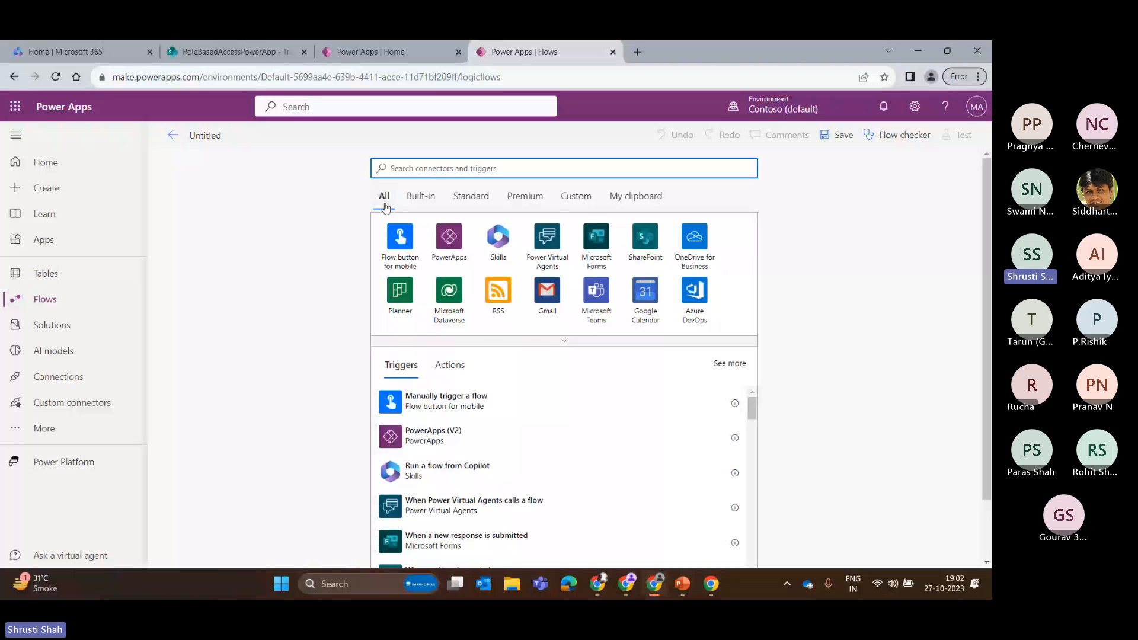
pyautogui.click(564, 341)
pyautogui.scroll(-20, 585, 419)
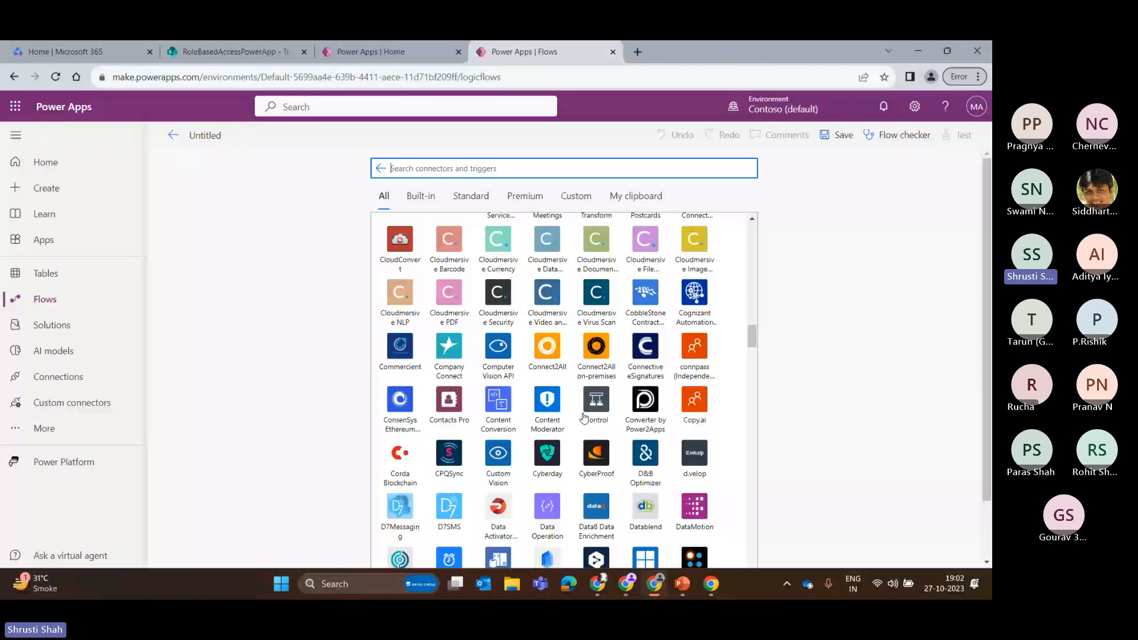
pyautogui.scroll(10, 747, 331)
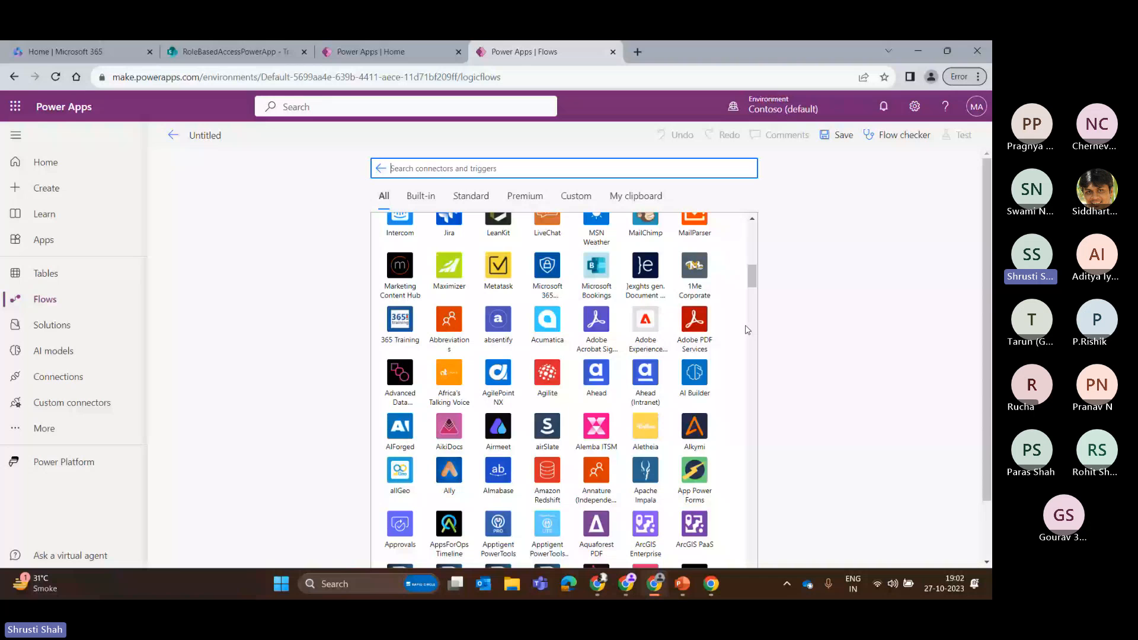
# - Browse the flow's Built-in, Standard, Premium and Custom connector categories in turn
pyautogui.click(421, 197)
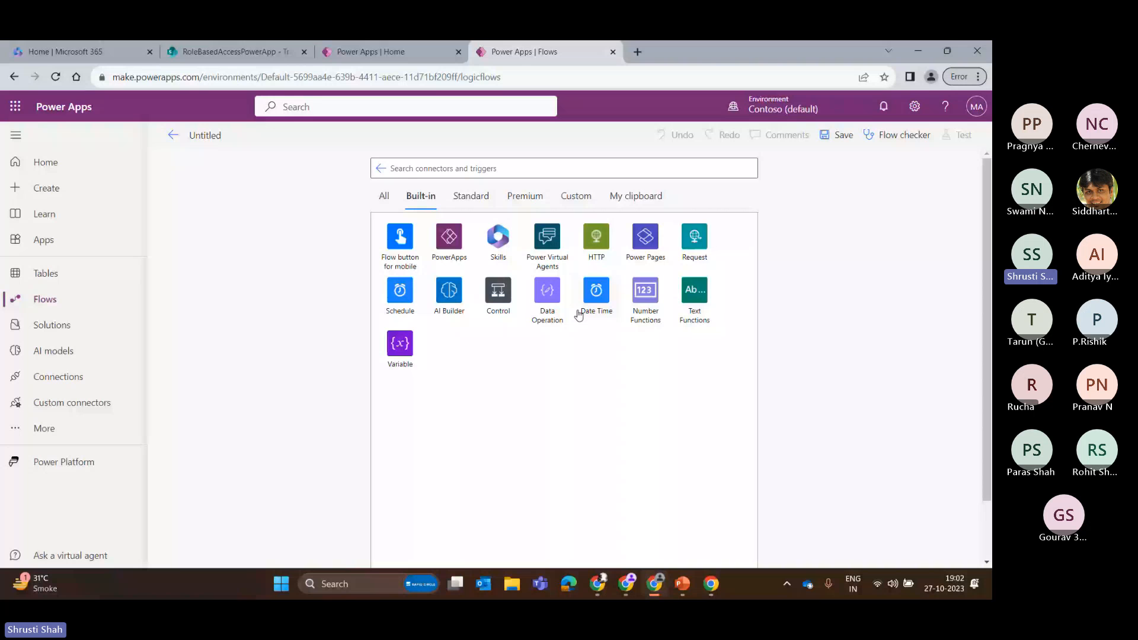
pyautogui.click(472, 197)
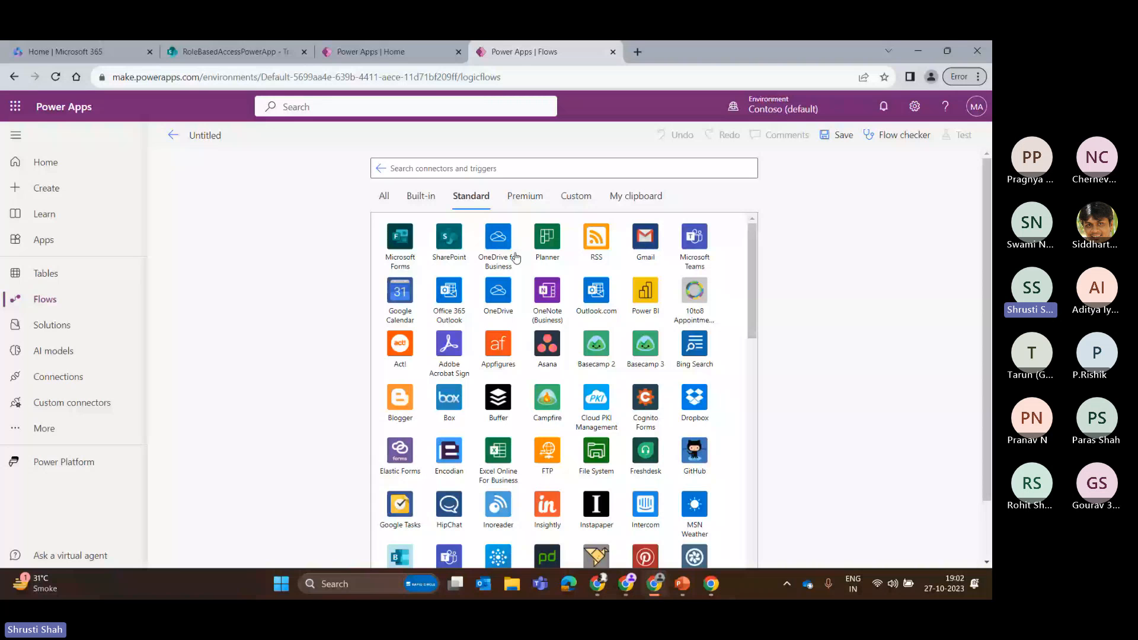
pyautogui.scroll(-10, 526, 454)
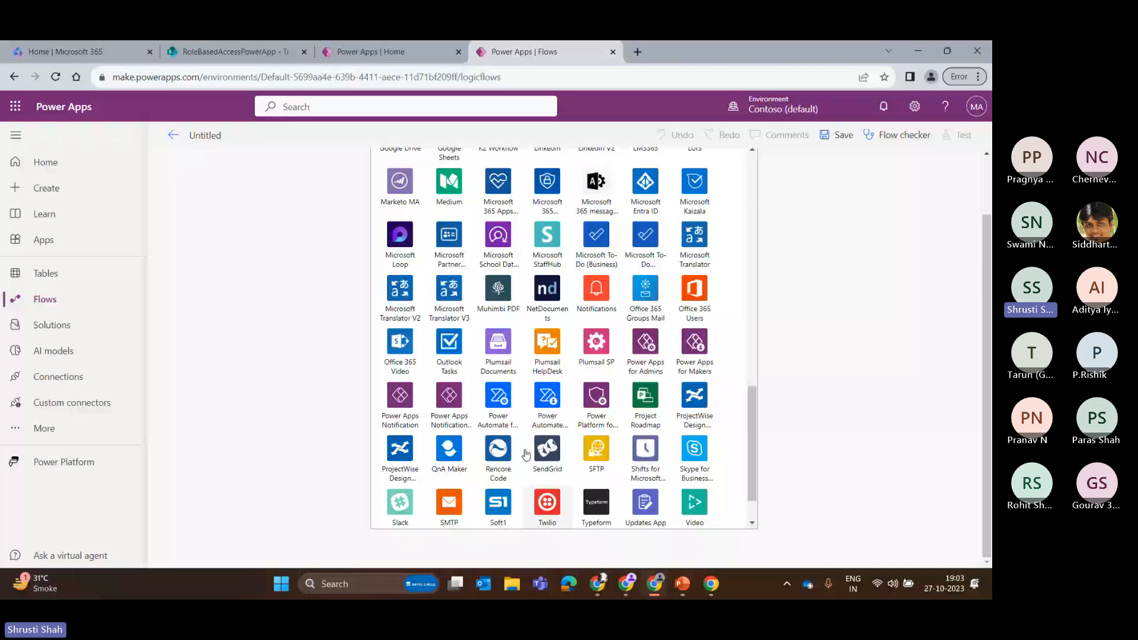
pyautogui.scroll(10, 526, 454)
pyautogui.click(525, 196)
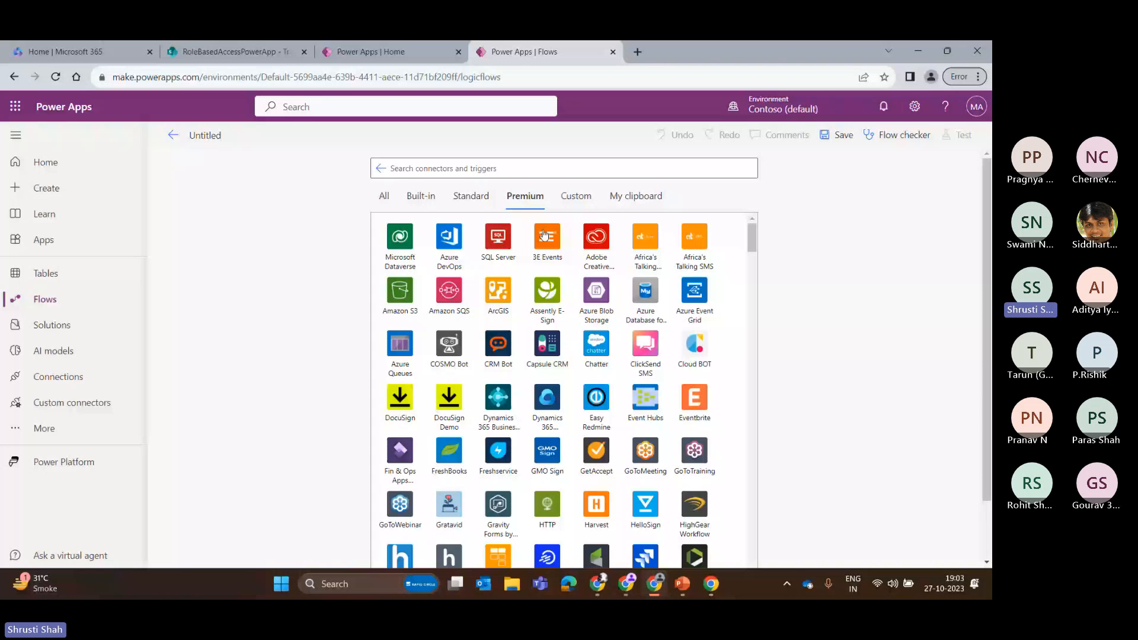
pyautogui.click(562, 176)
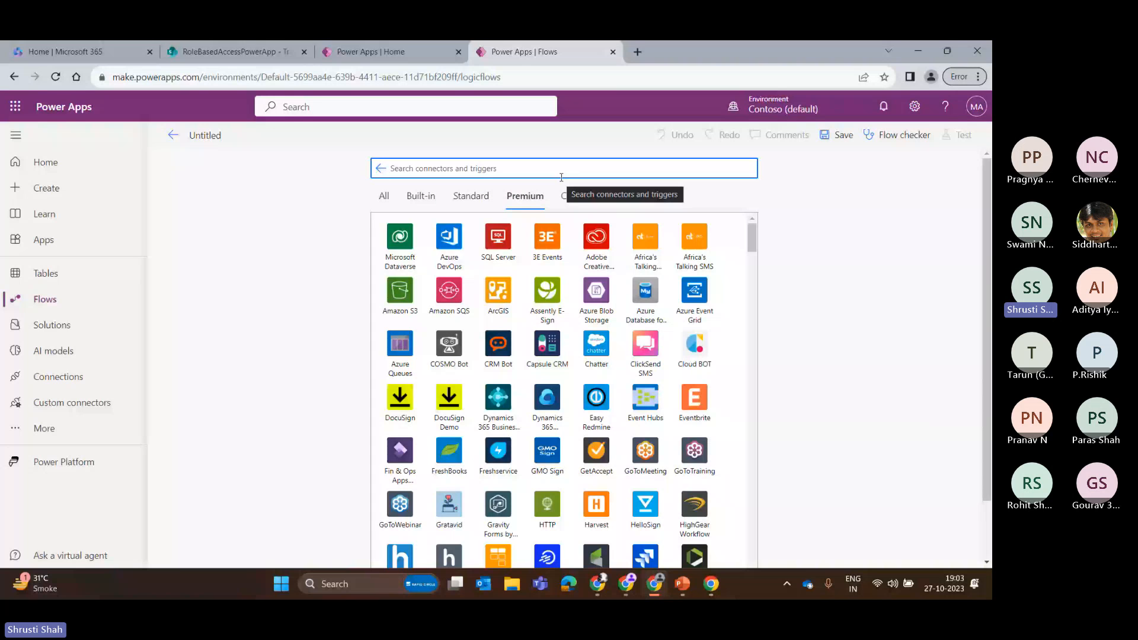
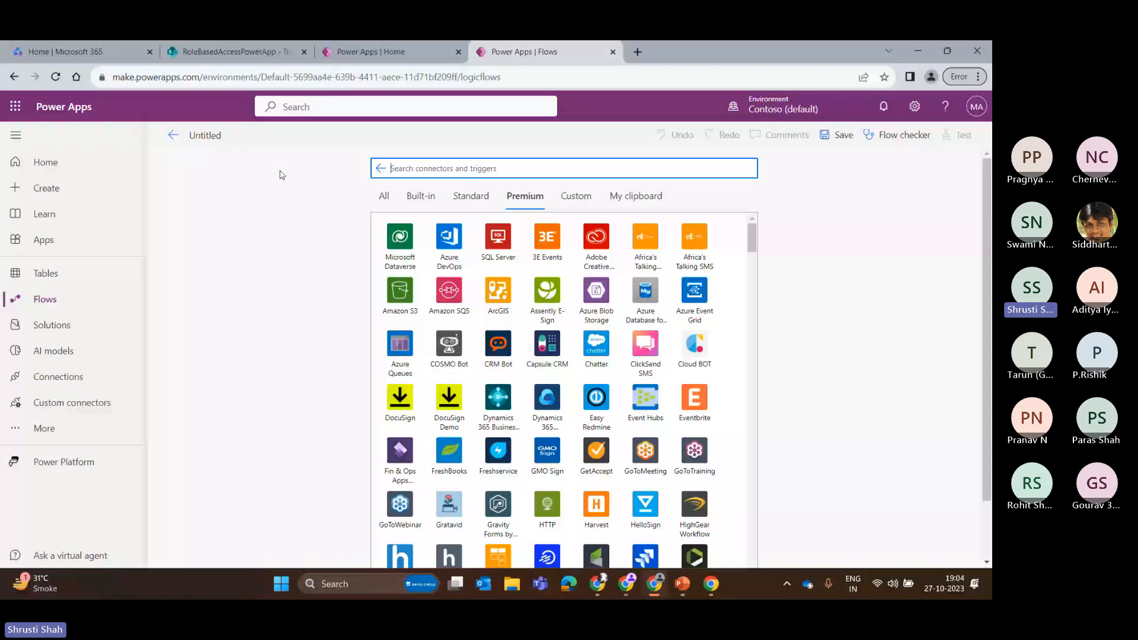
pyautogui.click(576, 196)
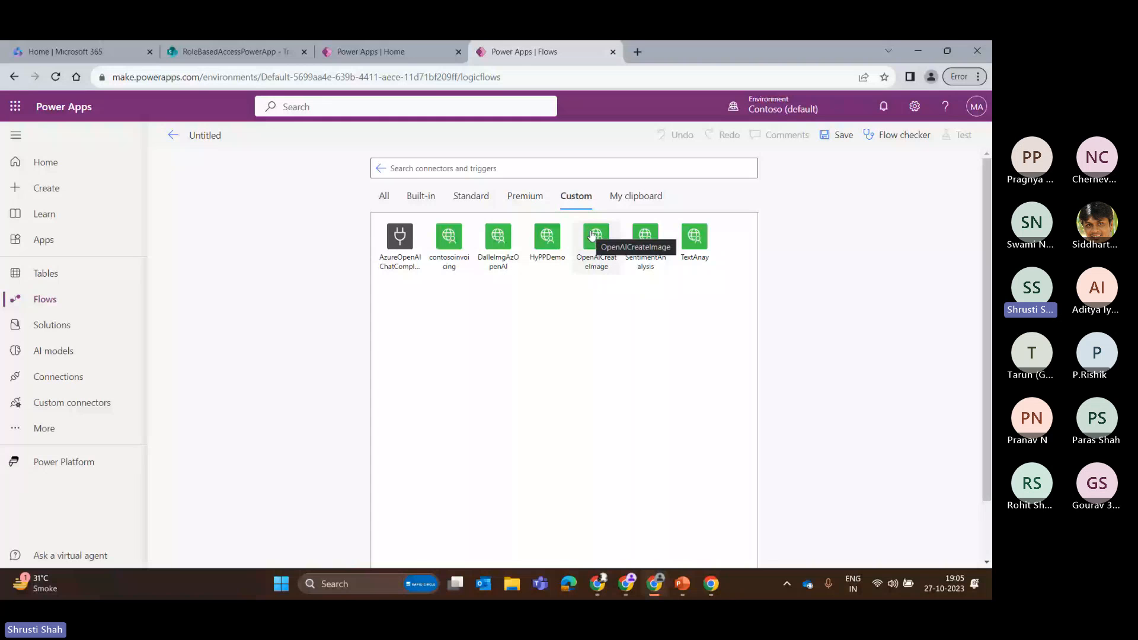
# - Search the flow's connectors and triggers for "azure openai" and look through the matching connectors
pyautogui.click(425, 168)
pyautogui.write('open a')
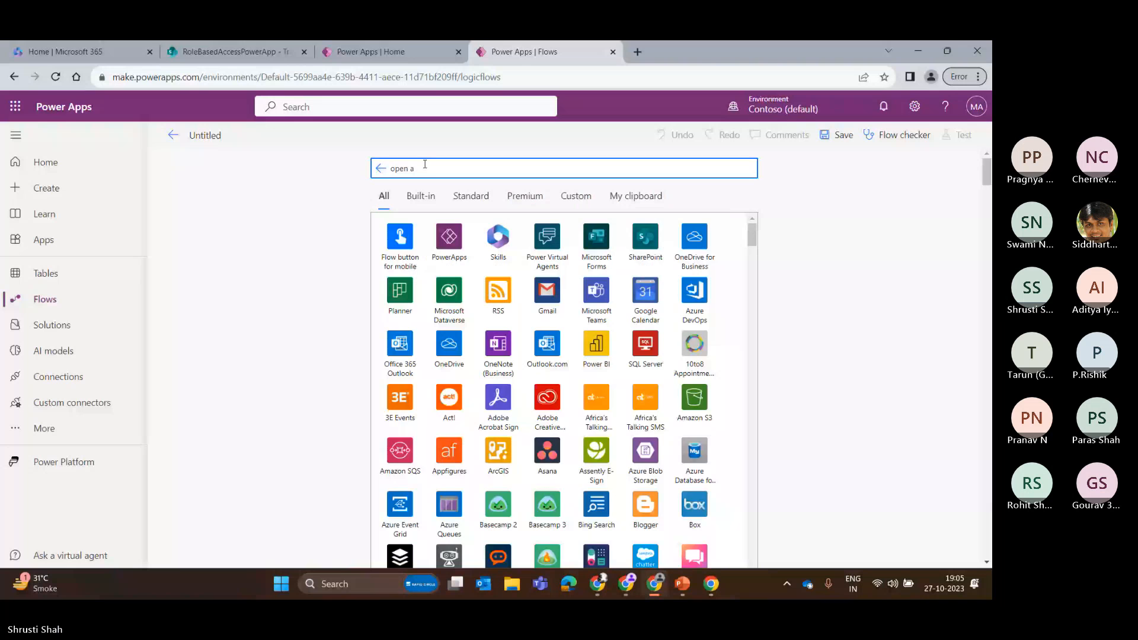
pyautogui.press('BackSpace')
pyautogui.press('BackSpace')
pyautogui.press('BackSpace')
pyautogui.press('BackSpace')
pyautogui.press('BackSpace')
pyautogui.press('BackSpace')
pyautogui.write('azure openai')
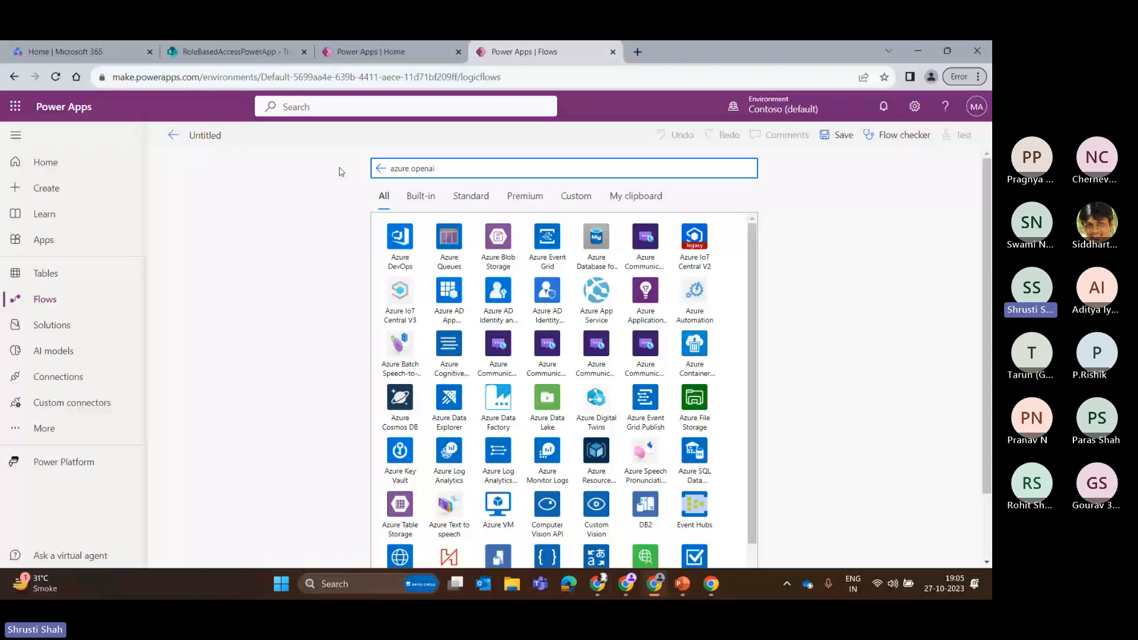
pyautogui.scroll(-1, 640, 444)
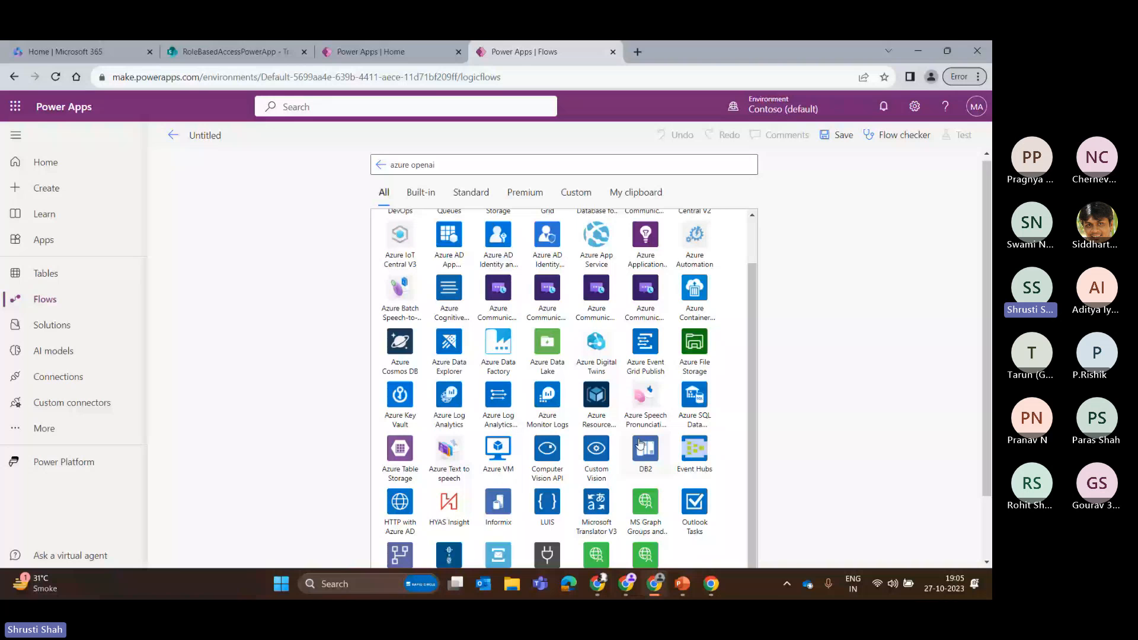
pyautogui.scroll(1, 640, 444)
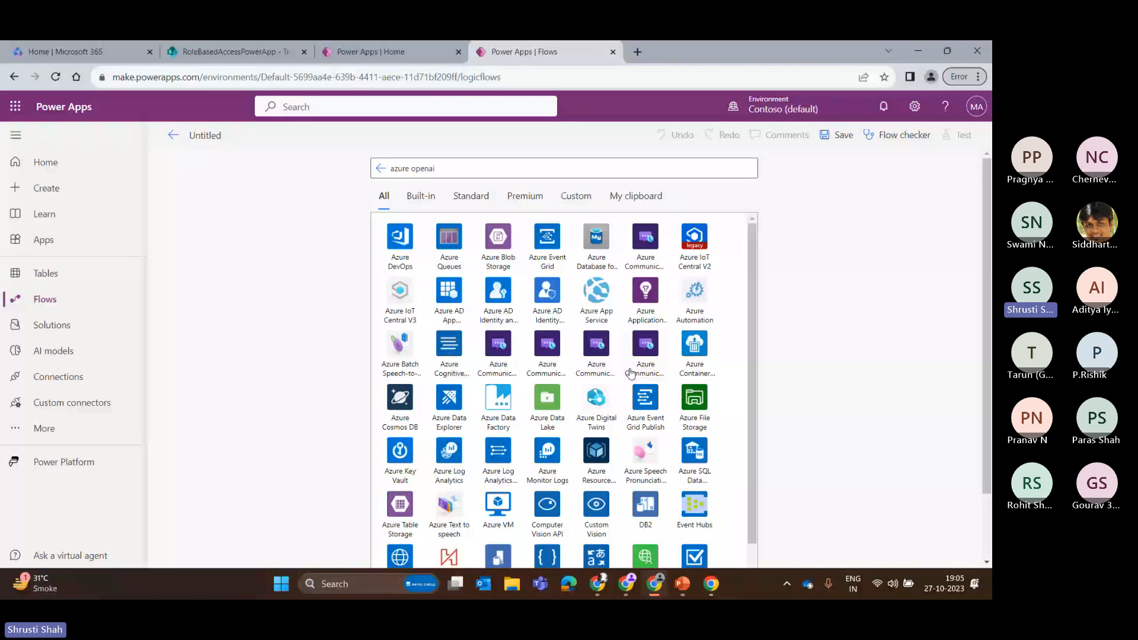
pyautogui.scroll(-1, 630, 372)
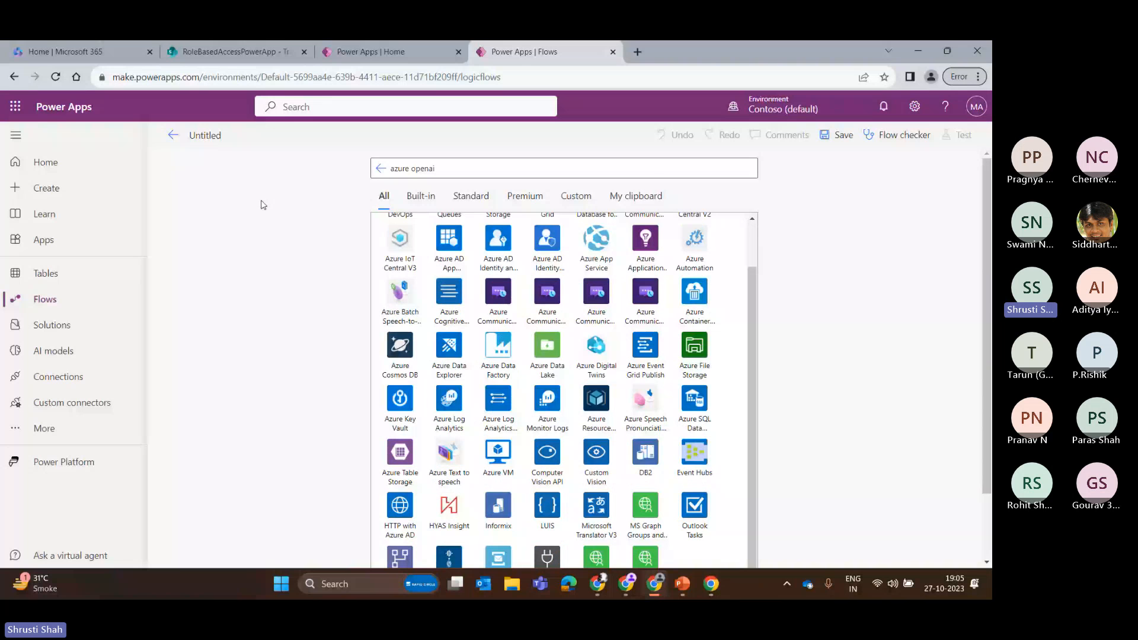
pyautogui.scroll(-1, 610, 496)
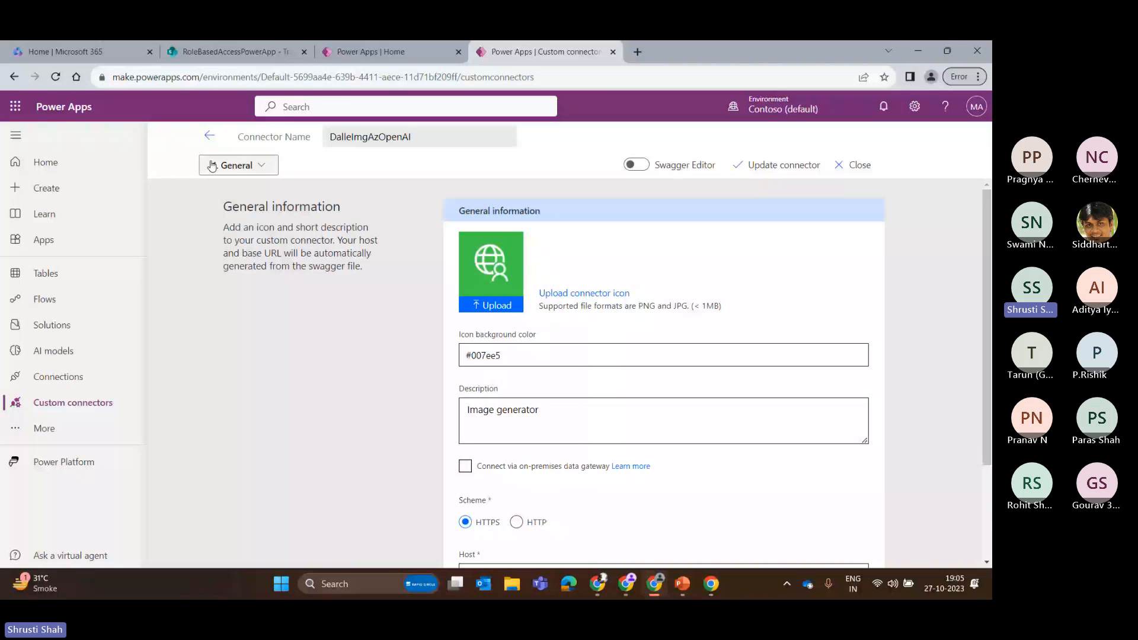
# - Close the DalleImgAzOpenAI connector and view the creation options for a new custom connector, such as importing an OpenAPI file
pyautogui.click(854, 165)
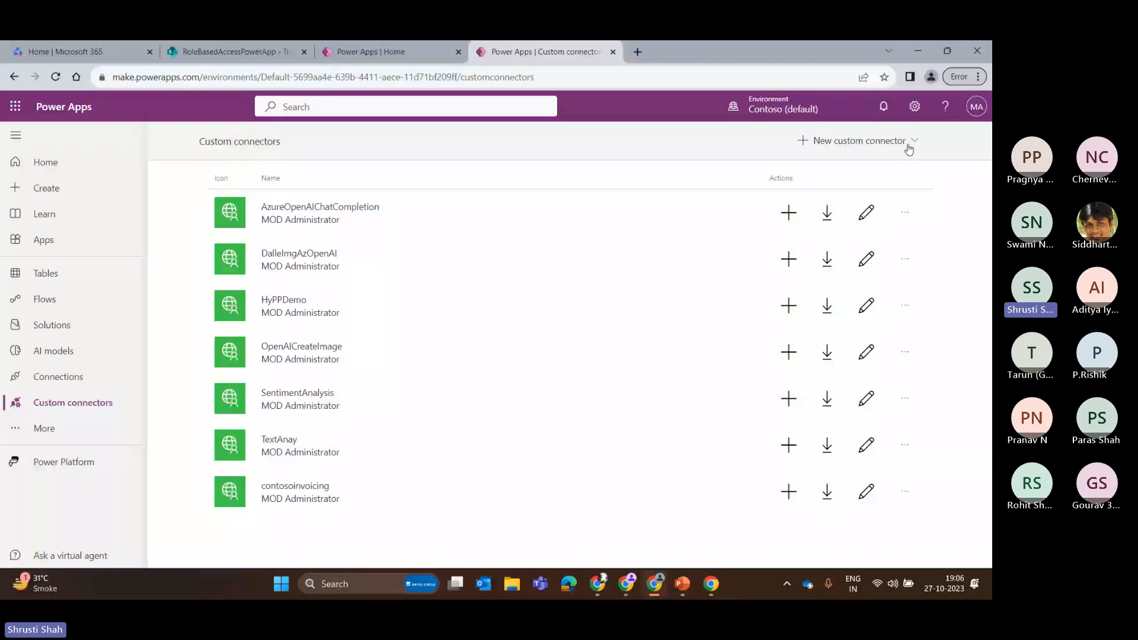
pyautogui.click(909, 147)
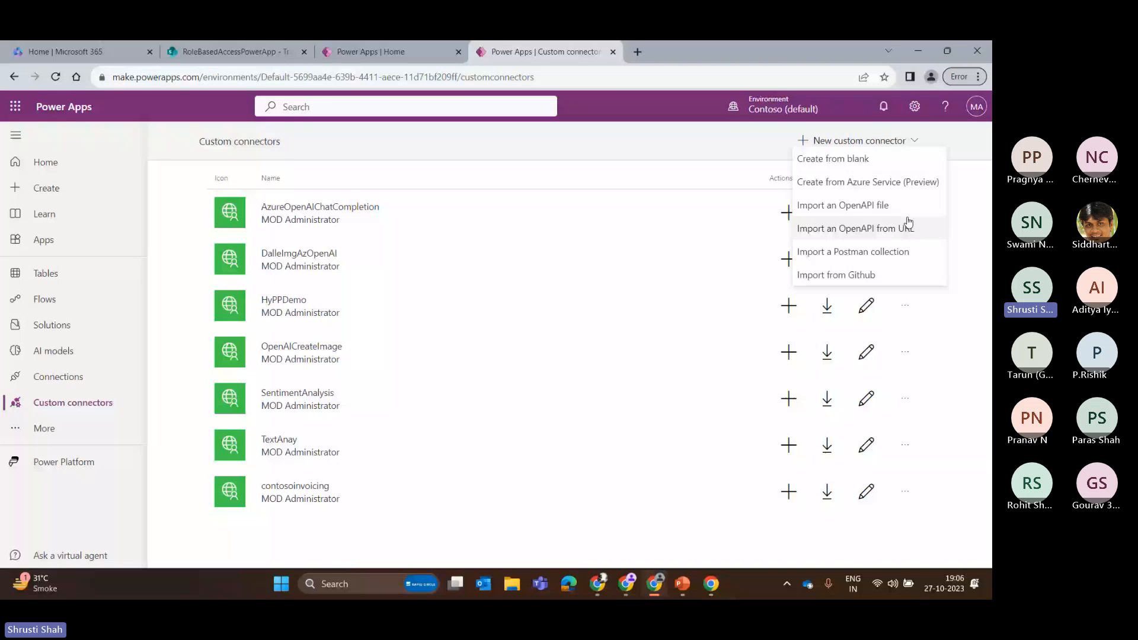
pyautogui.click(858, 208)
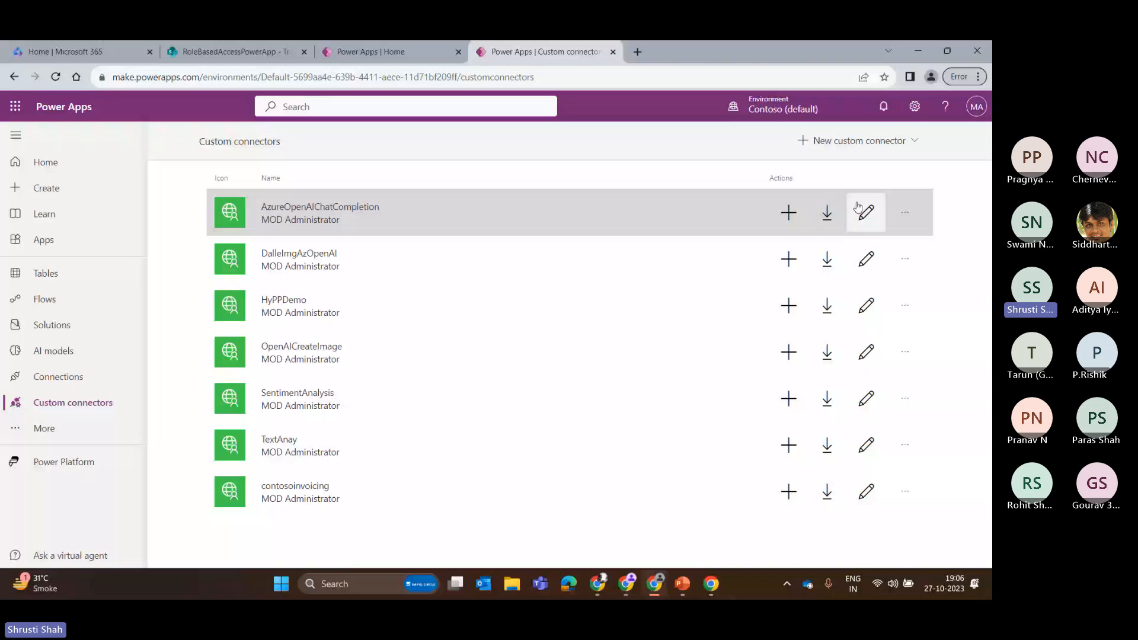
pyautogui.click(857, 208)
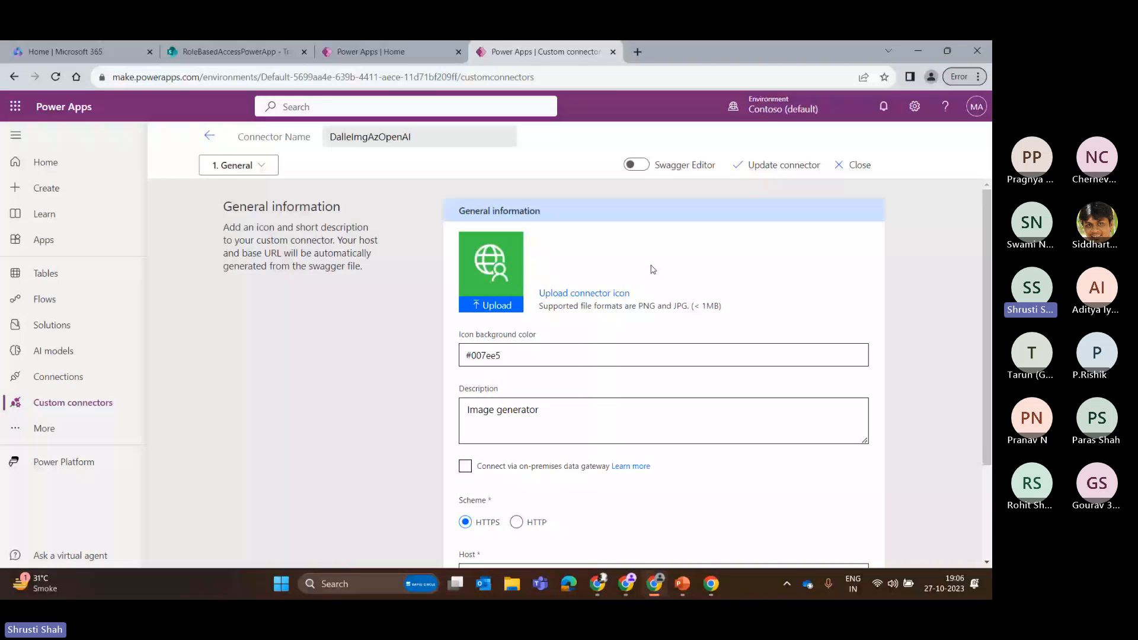
# - Compare the DalleImgAzOpenAI connector's description and host with the endpoint in the DALL·E playground's sample code, then return to Power Apps
pyautogui.scroll(-2, 653, 270)
pyautogui.doubleClick(504, 282)
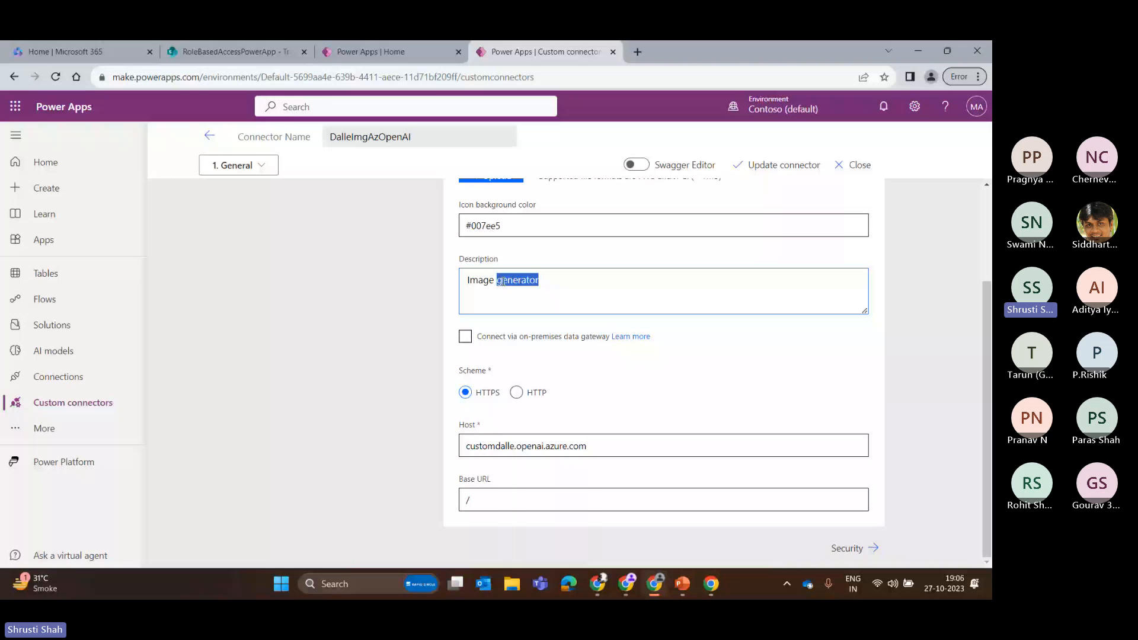
pyautogui.hotkey('ctrl', 'a')
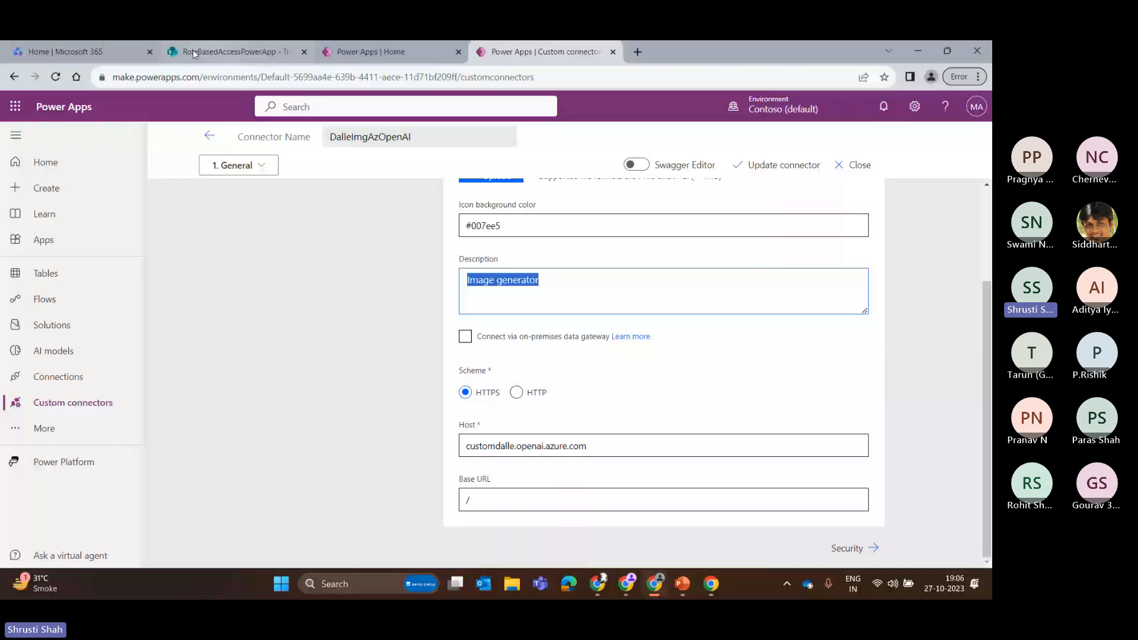
pyautogui.hotkey('alt', 'Tab')
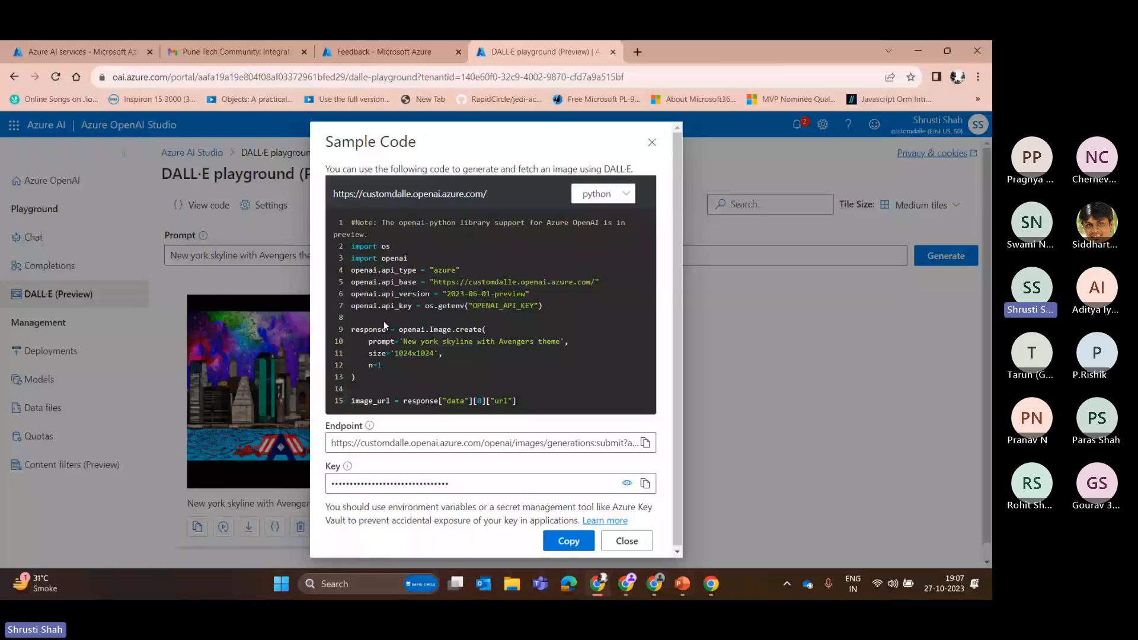
pyautogui.click(338, 447)
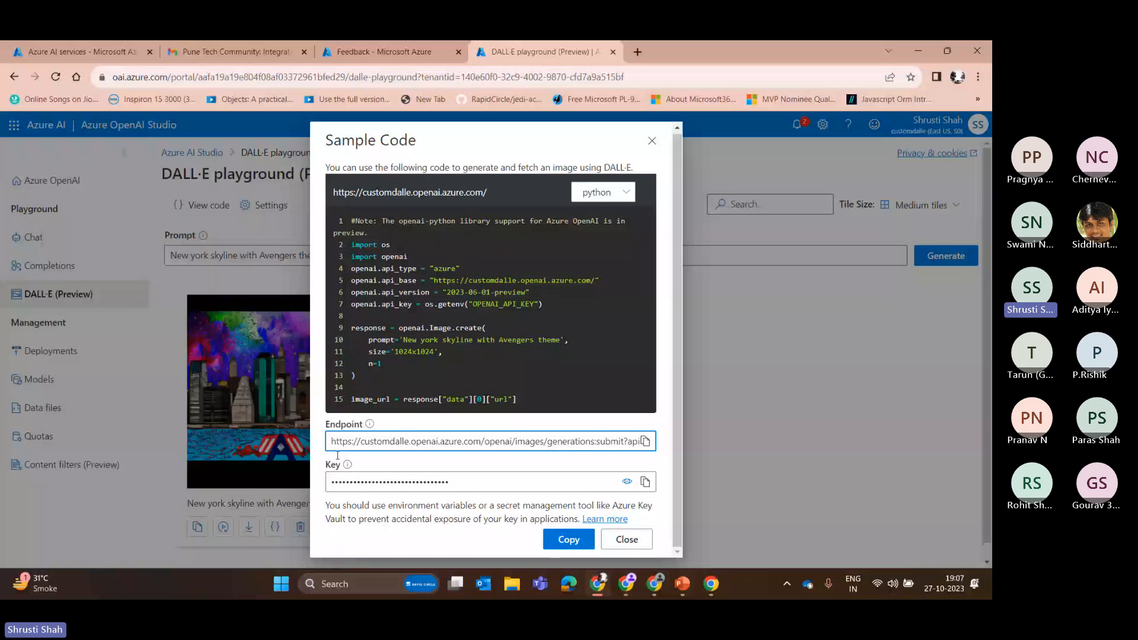
pyautogui.hotkey('alt', 'Tab')
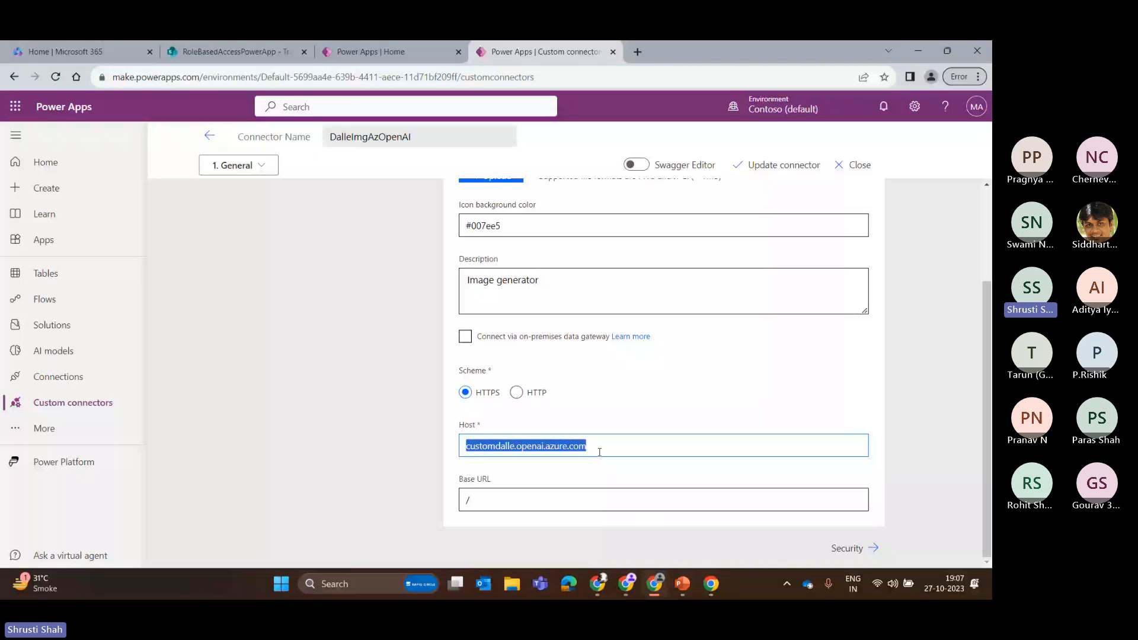
pyautogui.hotkey('alt', 'Tab')
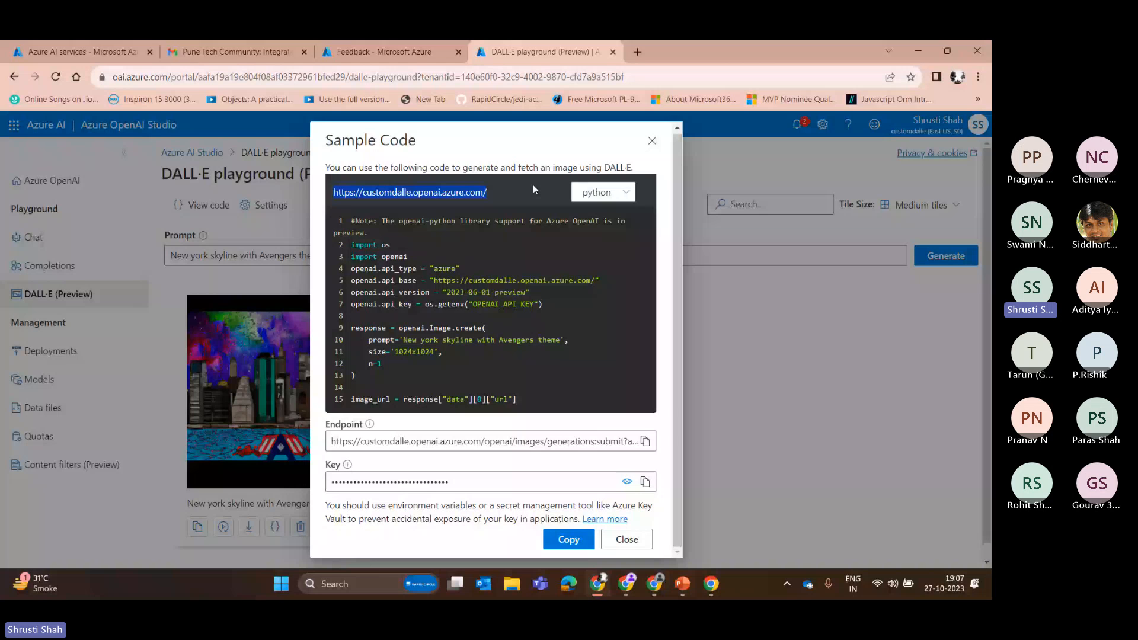
pyautogui.click(653, 586)
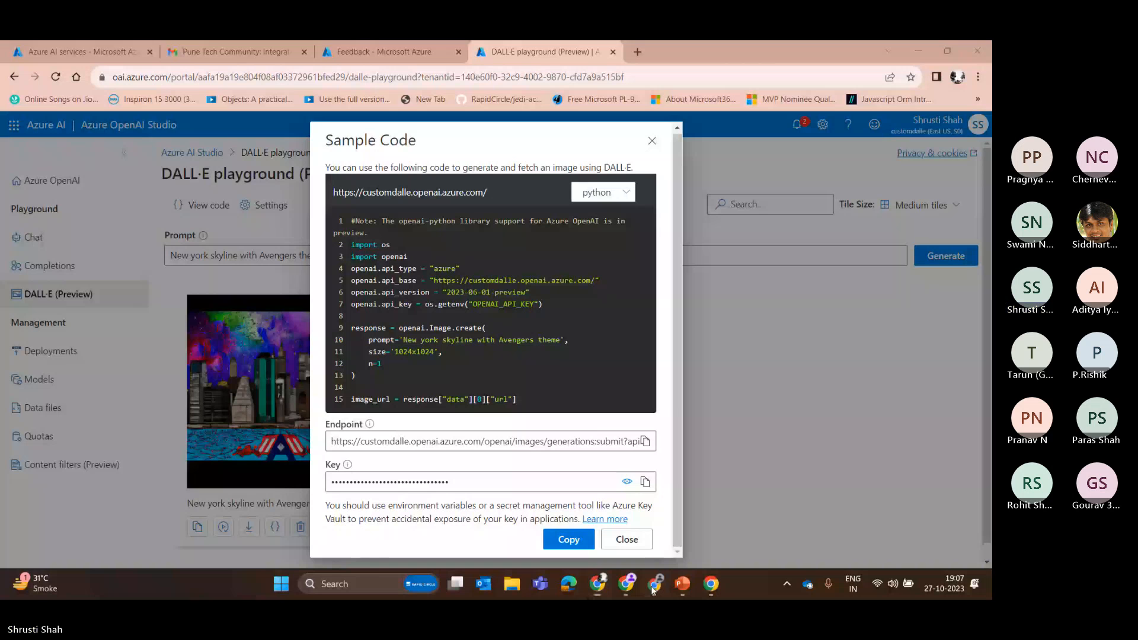
# - Review the DalleImgAzOpenAI connector's General settings and go on to its Security settings for API key authentication
pyautogui.click(246, 213)
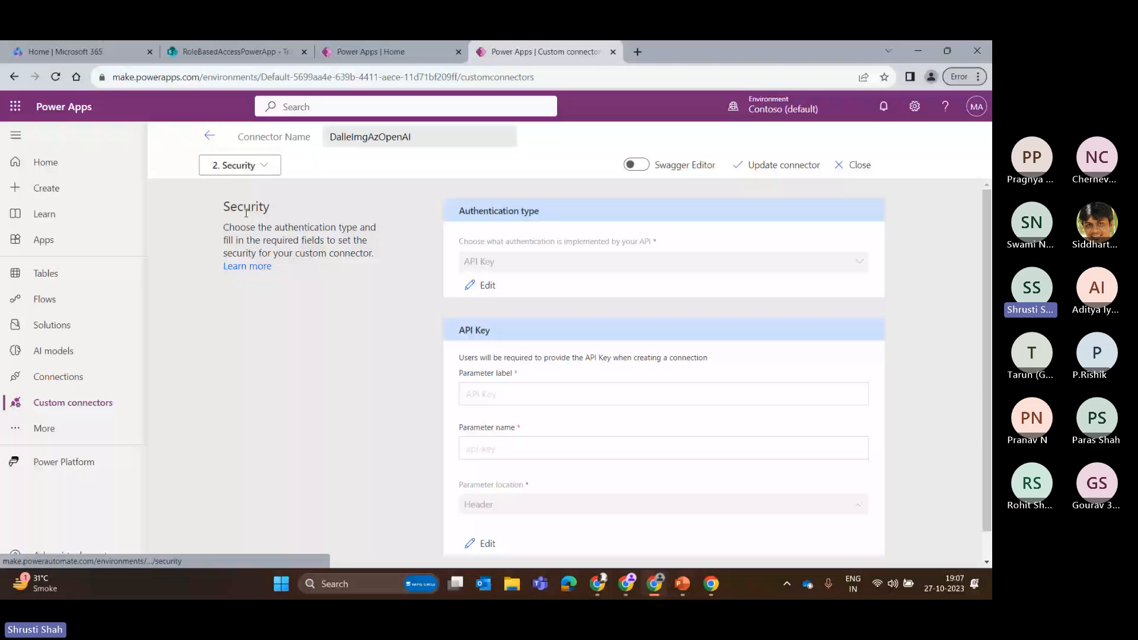
pyautogui.click(240, 165)
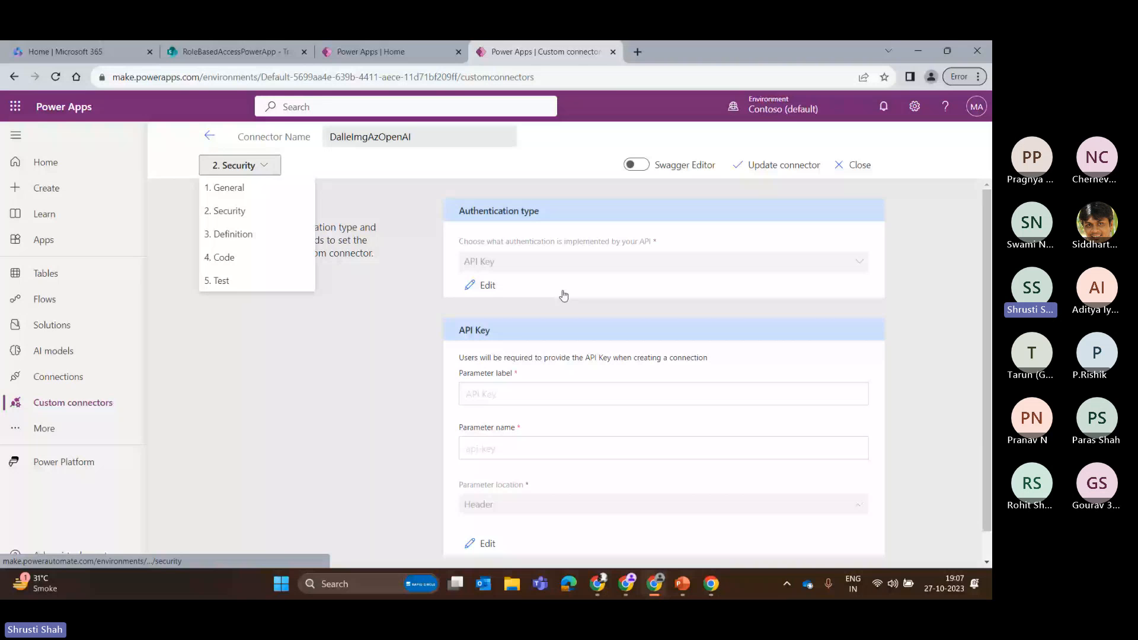
pyautogui.click(224, 188)
pyautogui.scroll(-3, 501, 386)
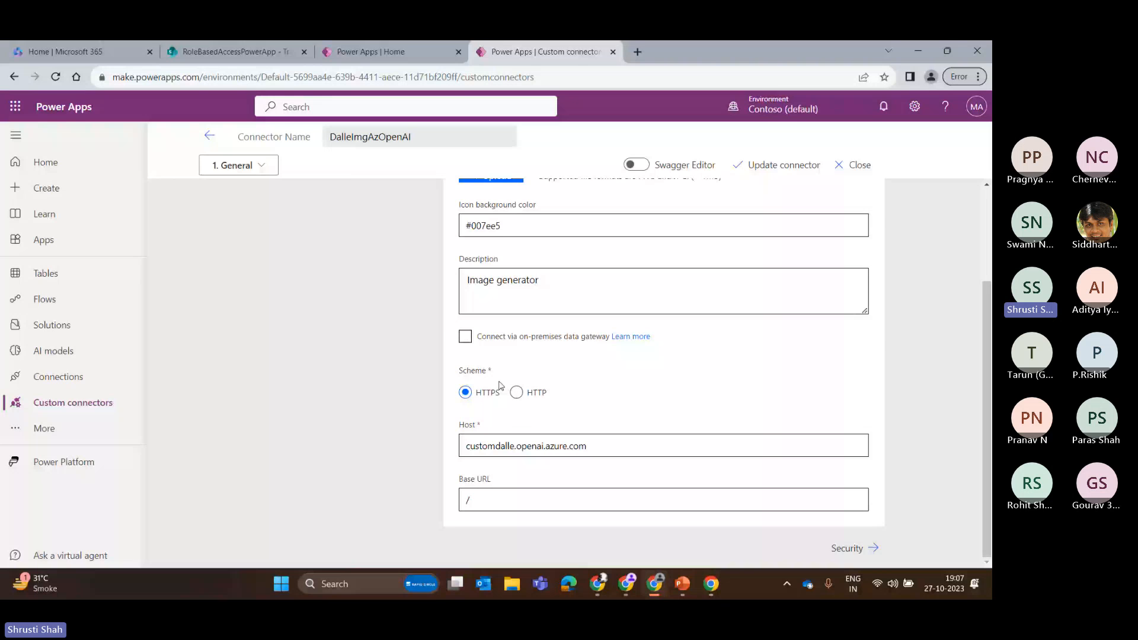
pyautogui.click(854, 548)
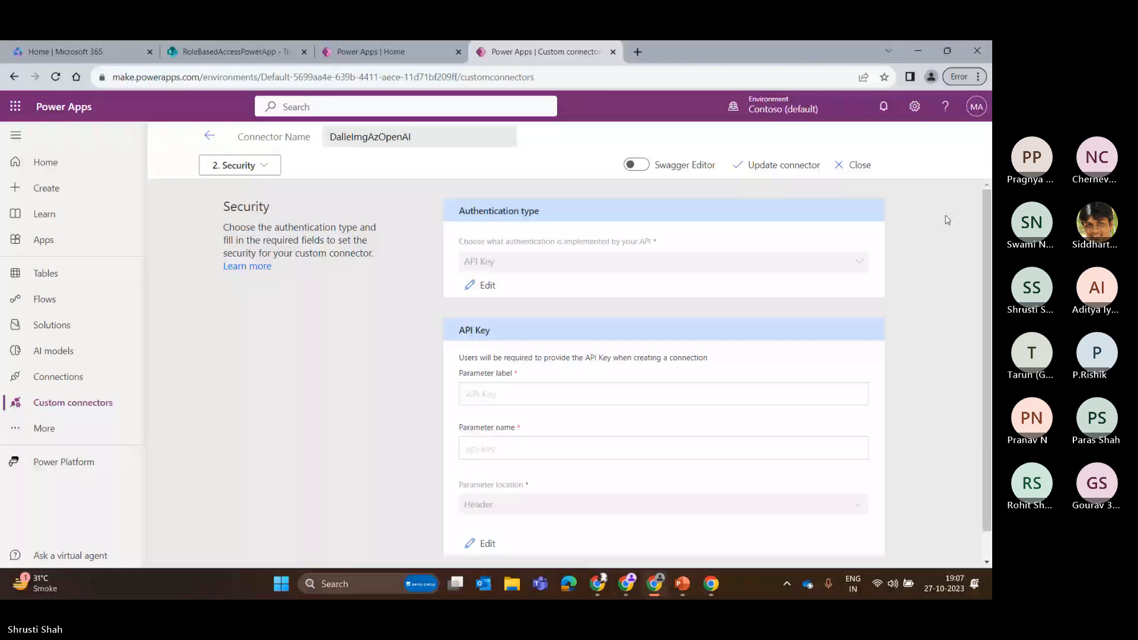
# - Duplicate the custom connectors browser tab and start a new custom connector from blank named ptcDemoDalle
pyautogui.rightClick(545, 52)
pyautogui.click(593, 132)
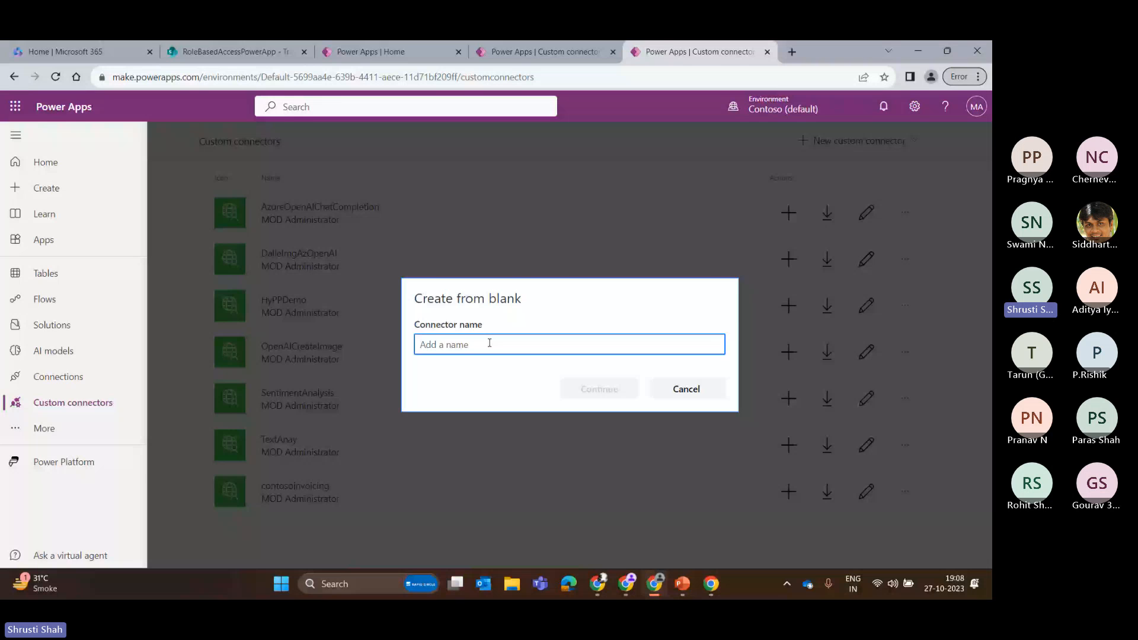
pyautogui.click(603, 395)
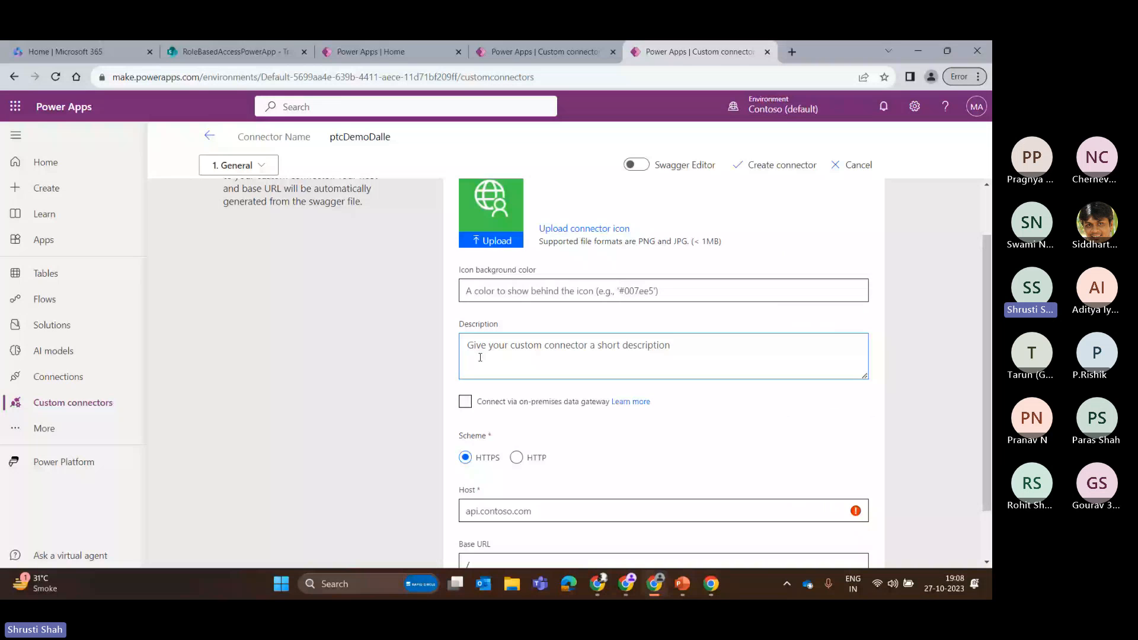
pyautogui.write('Dalle integration')
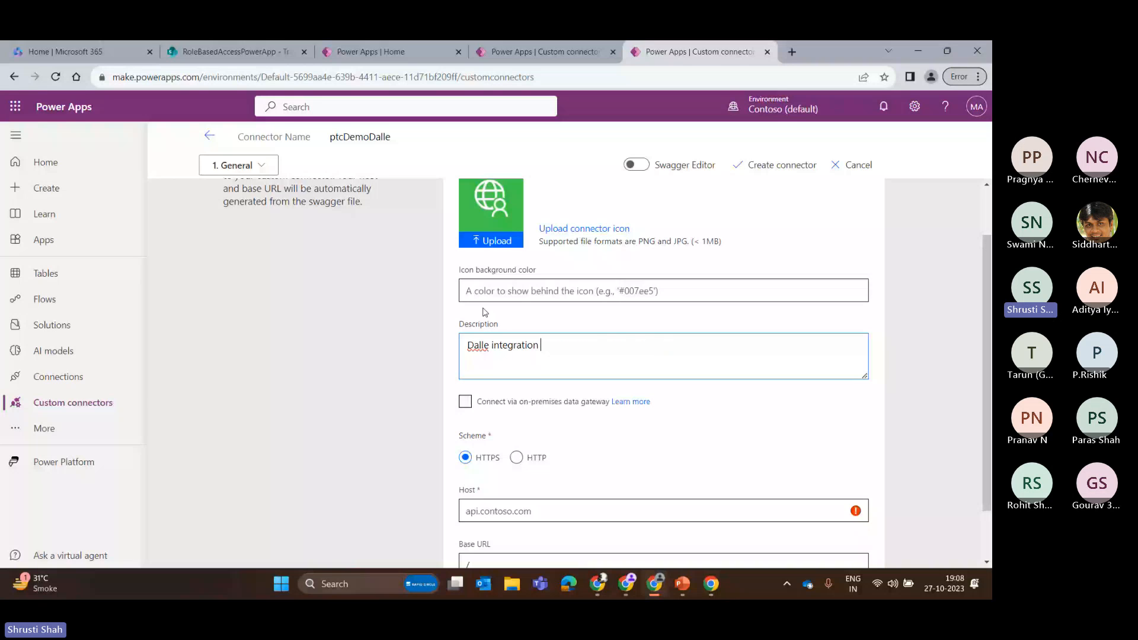
pyautogui.write('with Power Platform')
pyautogui.scroll(-1, 464, 381)
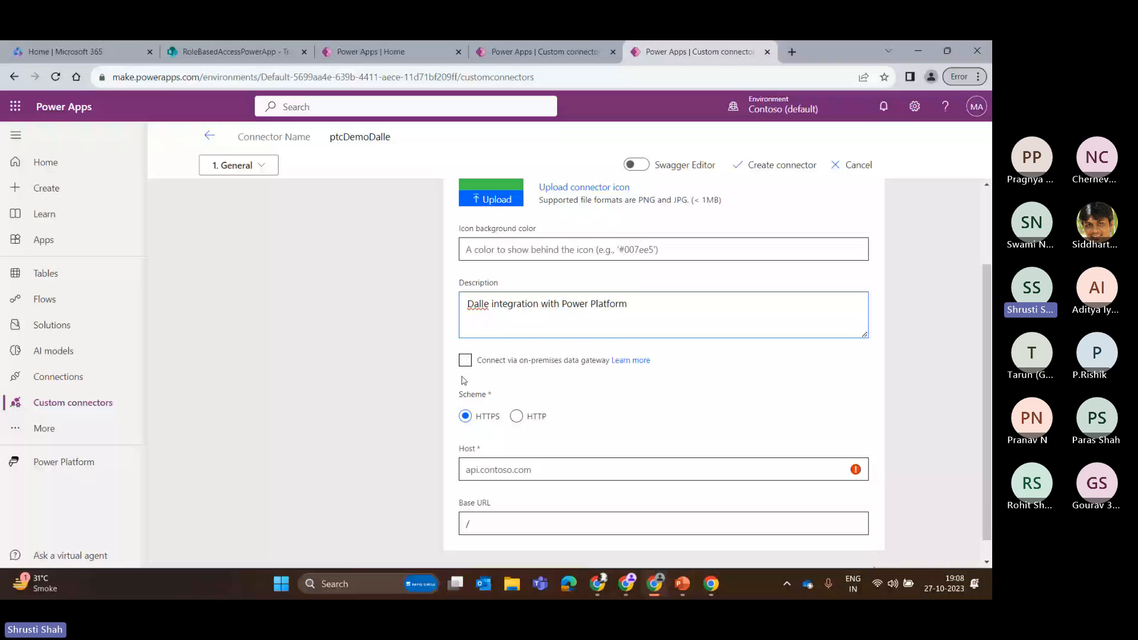
pyautogui.click(534, 469)
pyautogui.write('https://customdalle.openai.azure.com/')
pyautogui.scroll(-1, 800, 544)
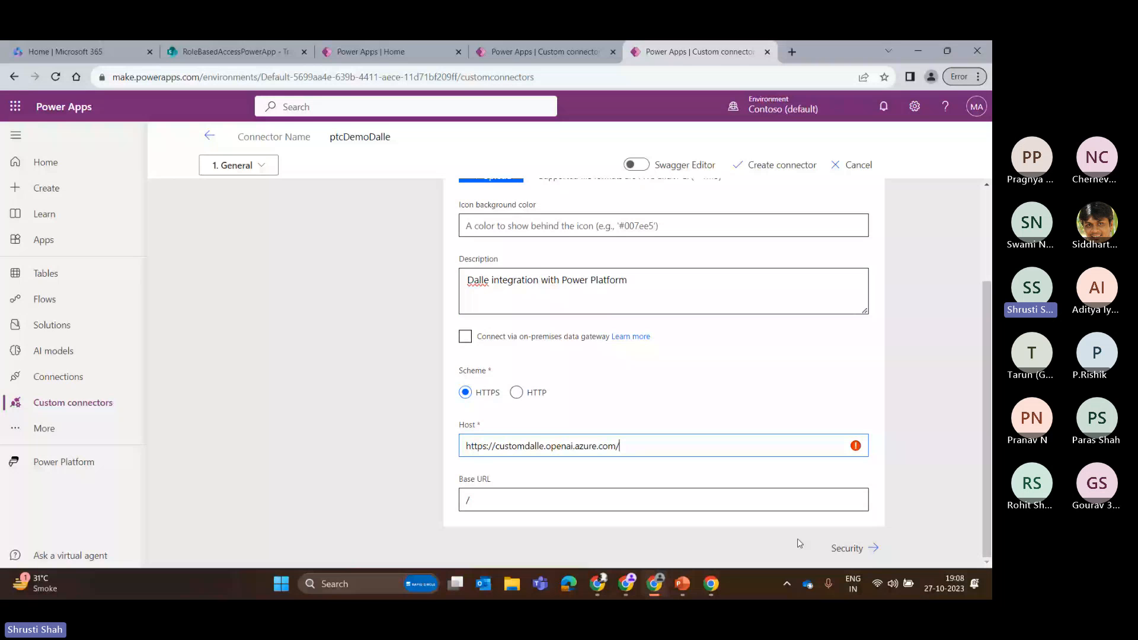
# - Go on to the new connector's Security settings and choose API Key as the authentication type
pyautogui.click(848, 548)
pyautogui.click(504, 262)
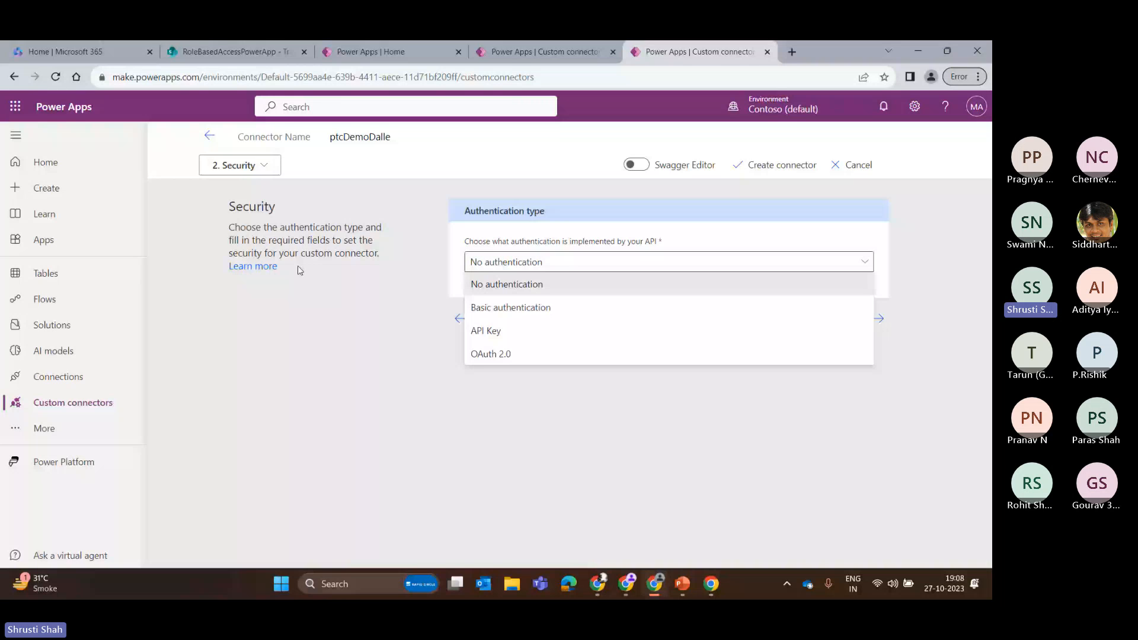
pyautogui.hotkey('alt', 'Tab')
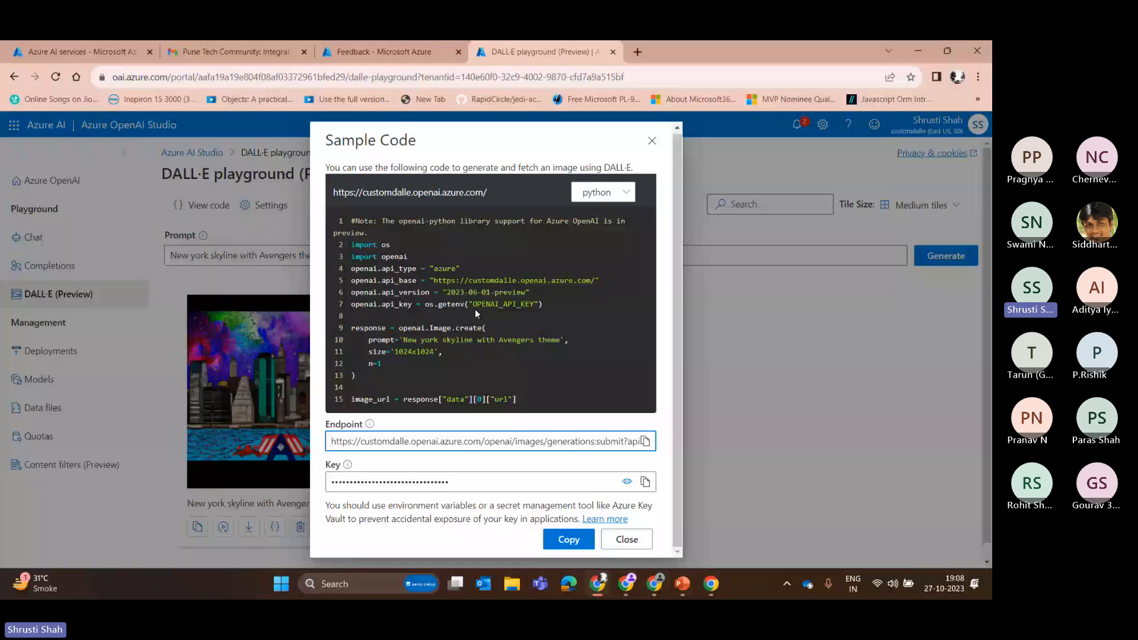
pyautogui.hotkey('alt', 'Tab')
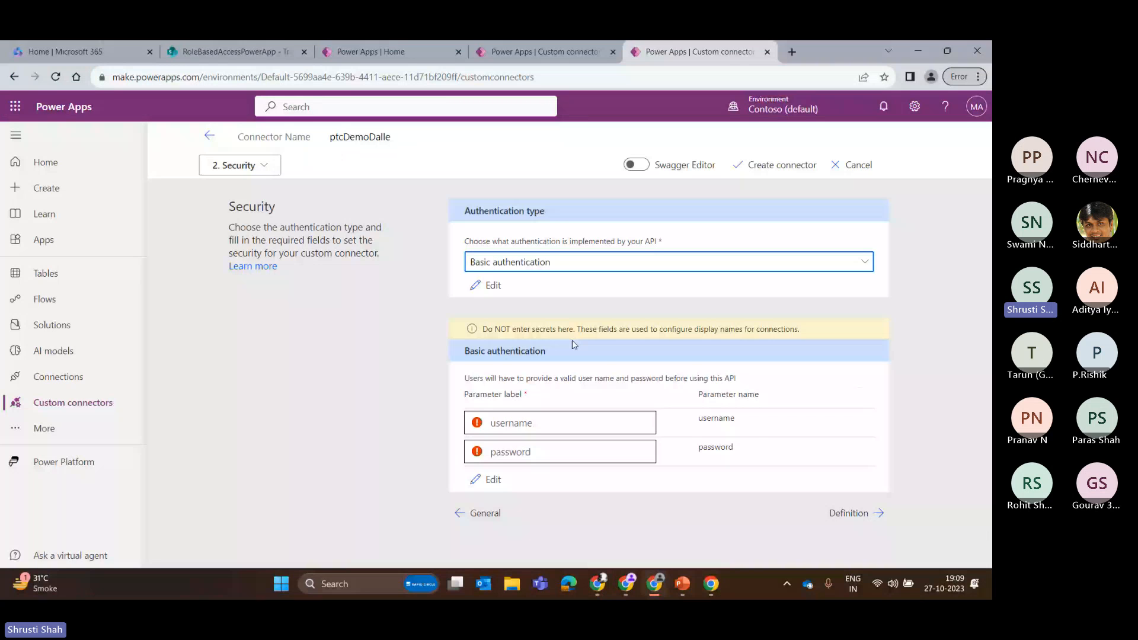
pyautogui.click(568, 330)
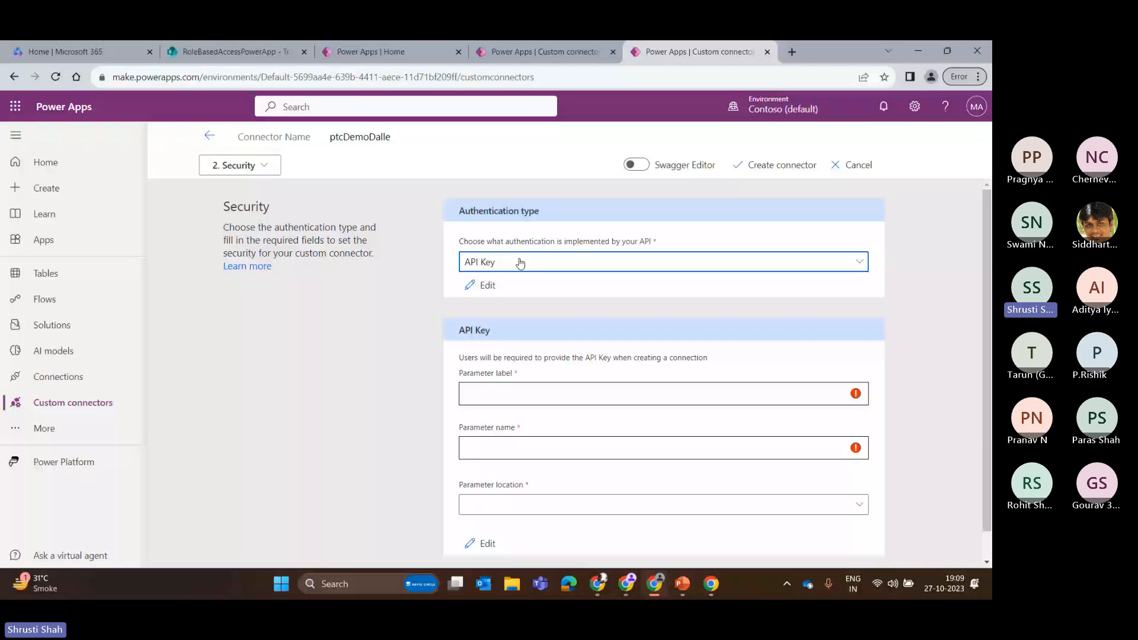
pyautogui.click(520, 264)
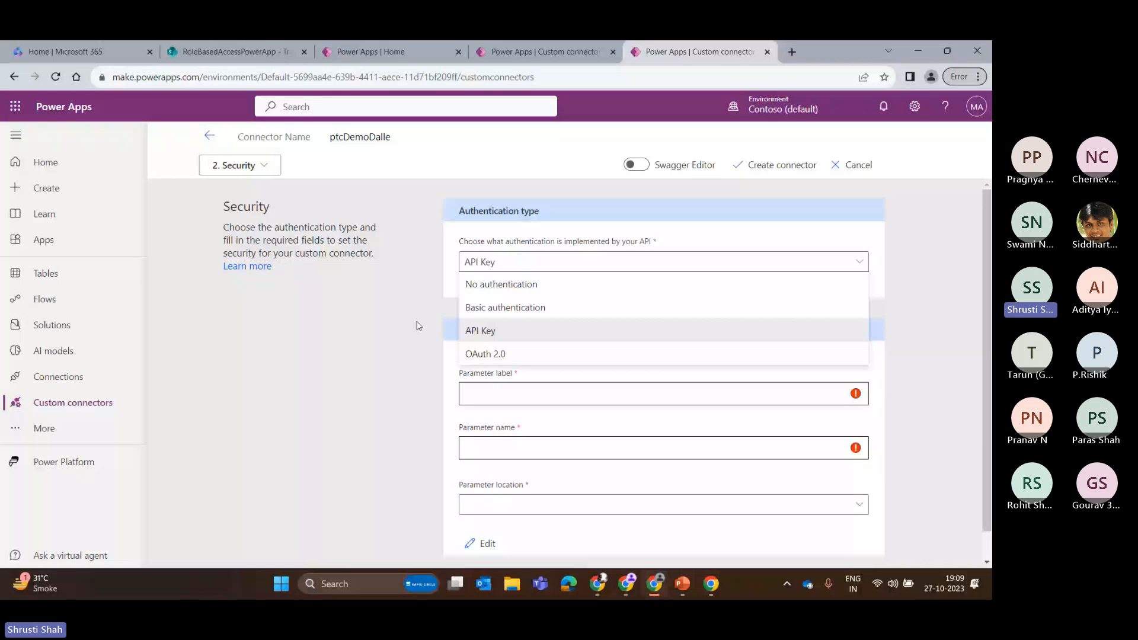
pyautogui.click(509, 259)
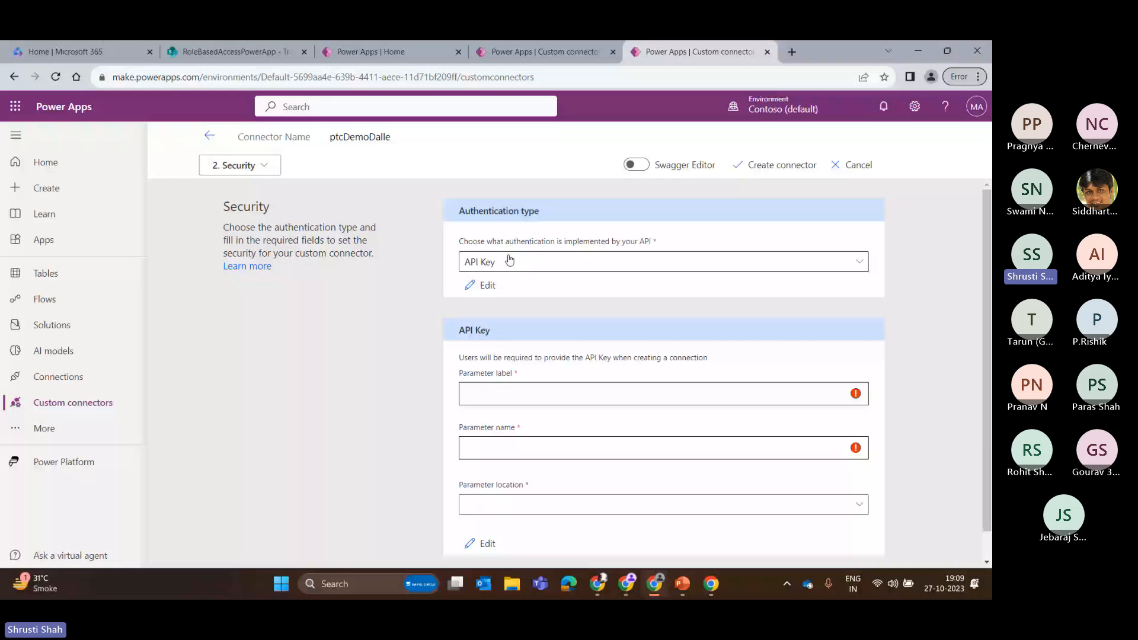
pyautogui.scroll(-1, 501, 314)
pyautogui.click(492, 366)
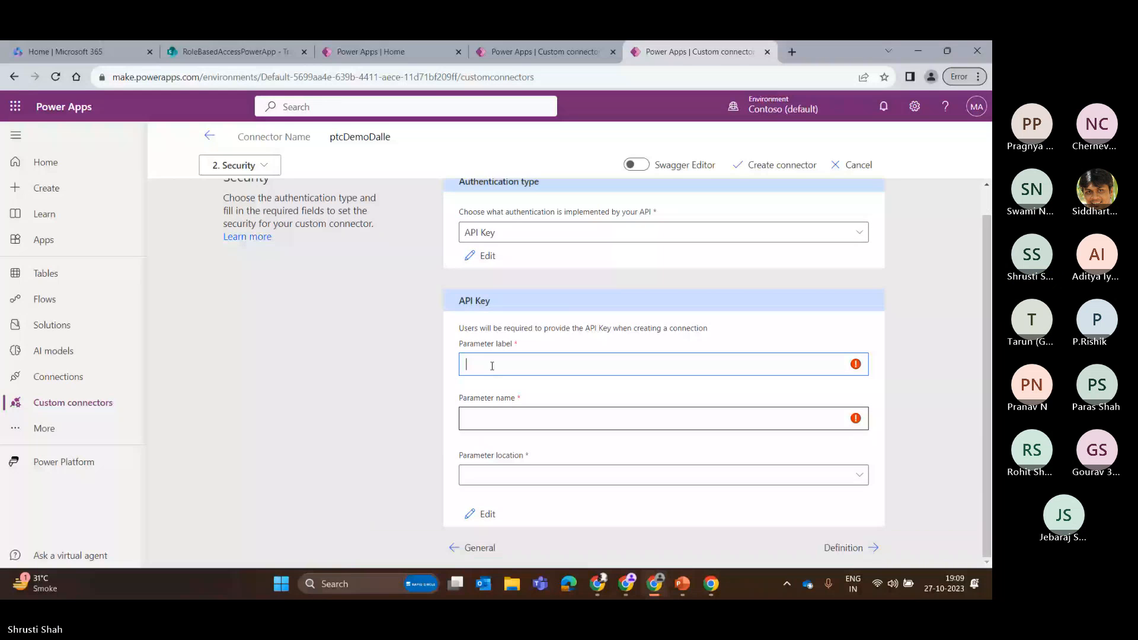
# - Open Notepad and write the lines "API - endpoint" and "header (key, content-type : application/json)"
pyautogui.press('super')
pyautogui.write('notepad')
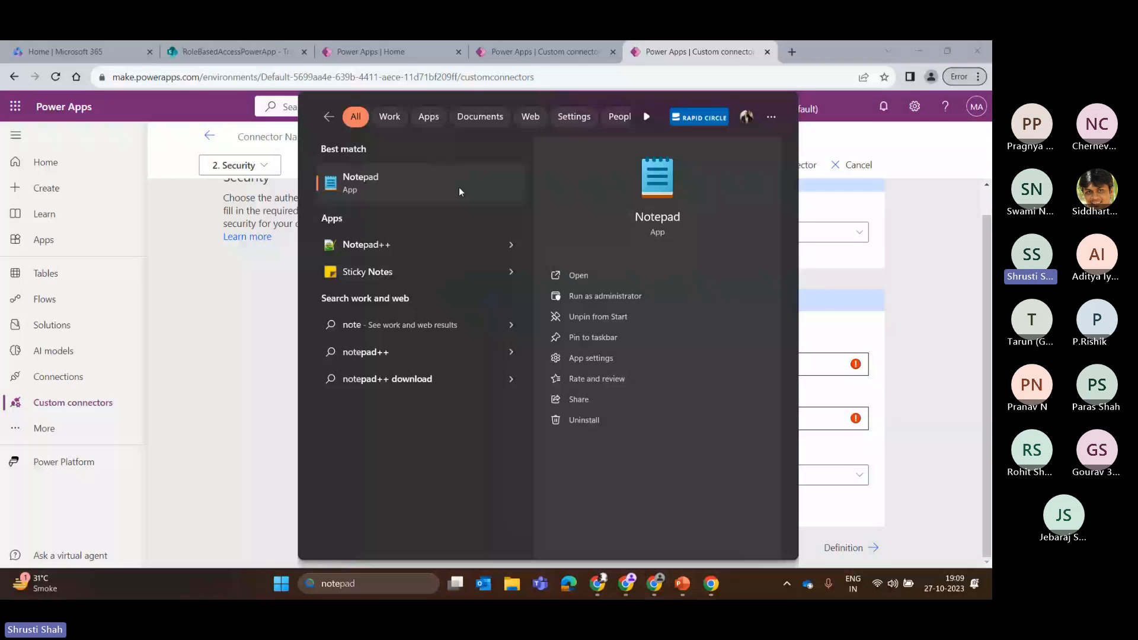
pyautogui.click(459, 189)
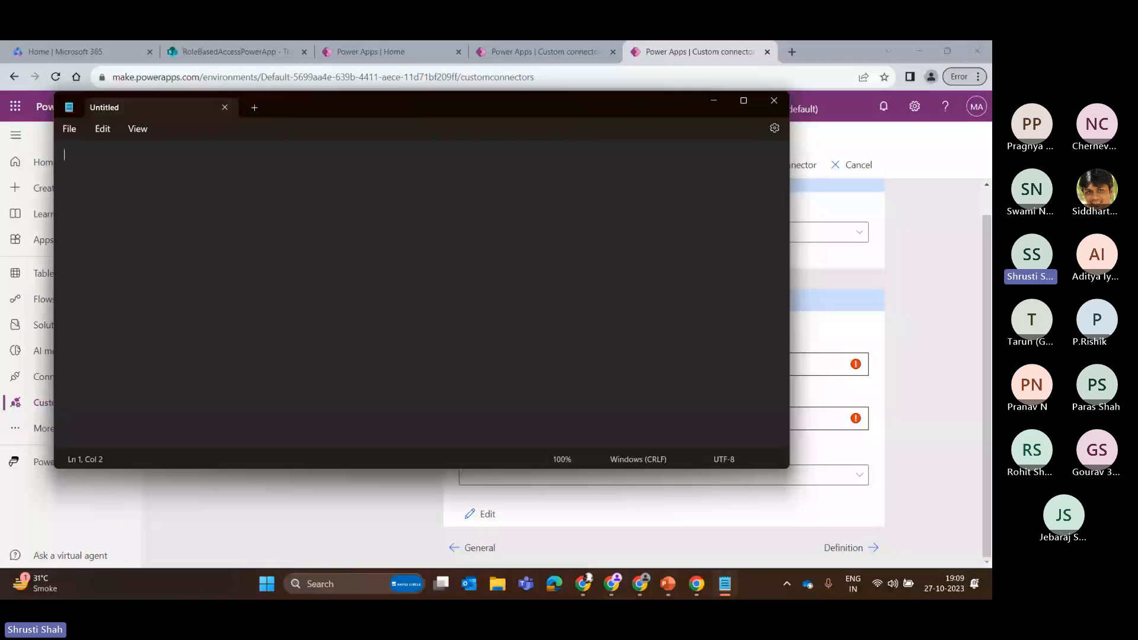
pyautogui.write('API - endpoint')
pyautogui.press('Return')
pyautogui.press('Return')
pyautogui.write('header ')
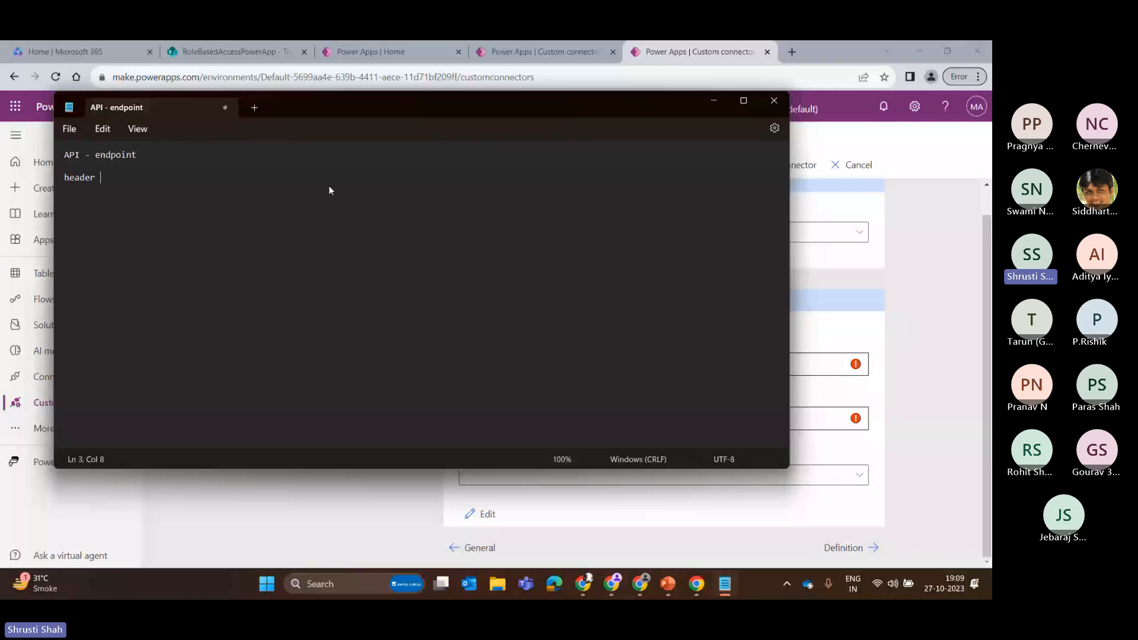
pyautogui.write('(key, content)')
pyautogui.press('Left')
pyautogui.write('-type')
pyautogui.write(': application/json')
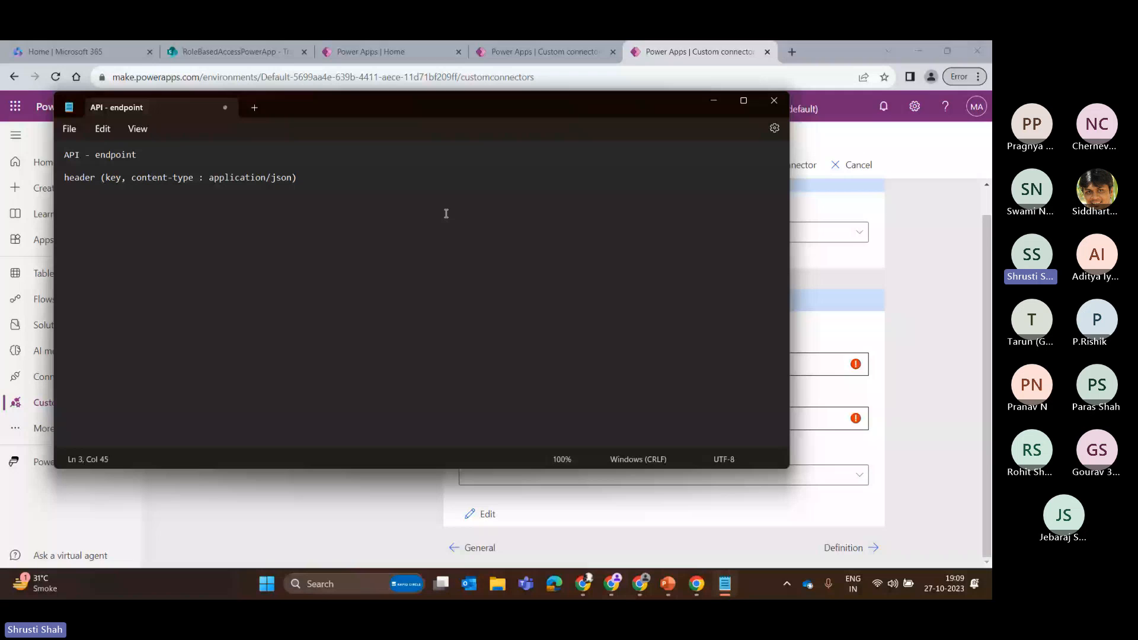
# - Add the lines "POST" and "Body ()" to the note, consulting the DALL·E playground's sample code in JSON format
pyautogui.click(446, 213)
pyautogui.write('POST')
pyautogui.hotkey('alt', 'Tab')
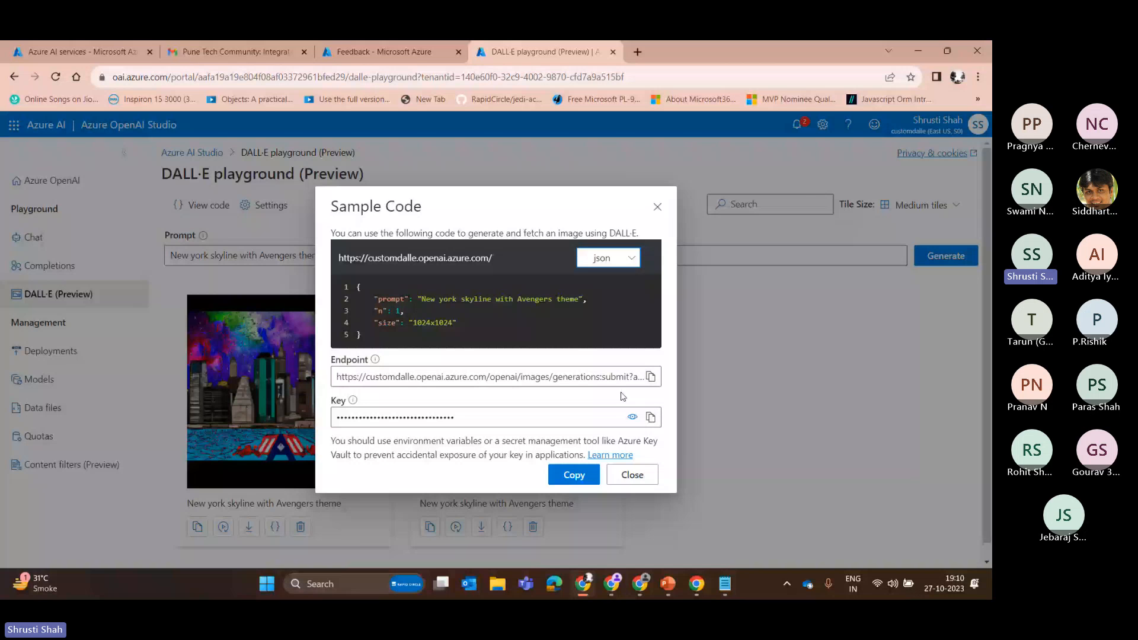
pyautogui.hotkey('alt', 'Tab')
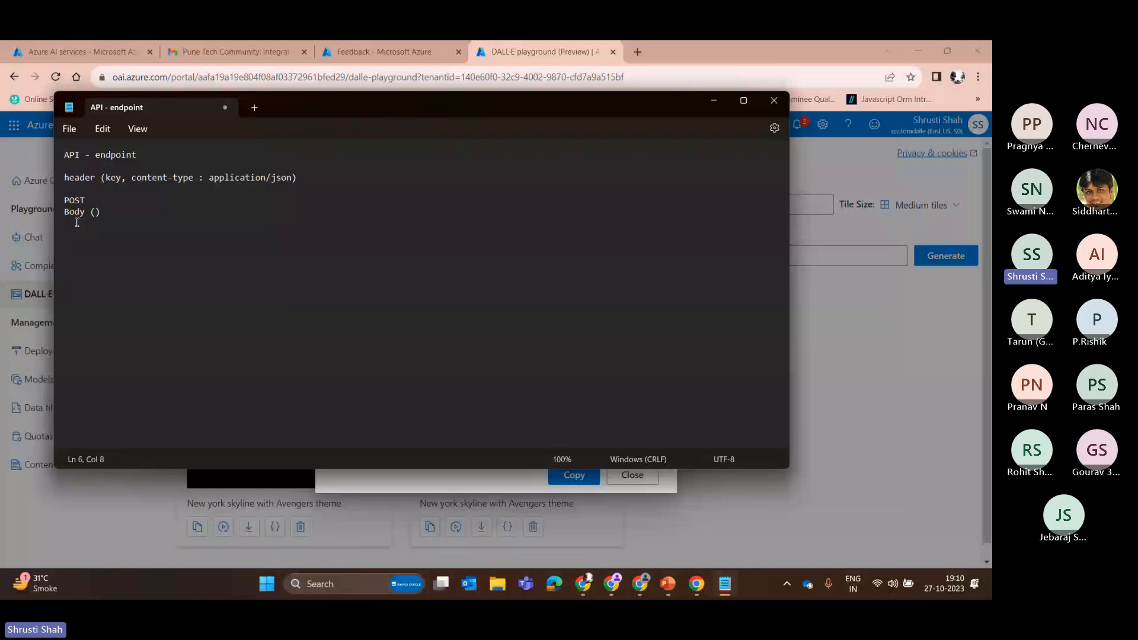
pyautogui.click(97, 214)
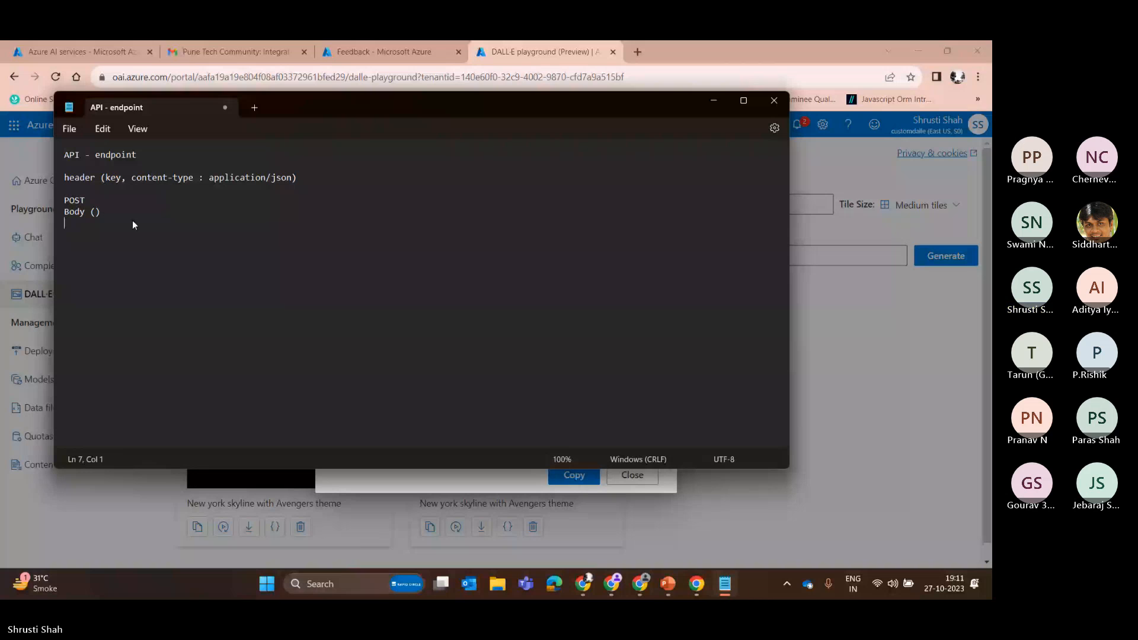
# - Add a second block to the note with the lines "API", "Header" and "GEt", and highlight it
pyautogui.press('Return')
pyautogui.write('API')
pyautogui.press('Return')
pyautogui.write('He')
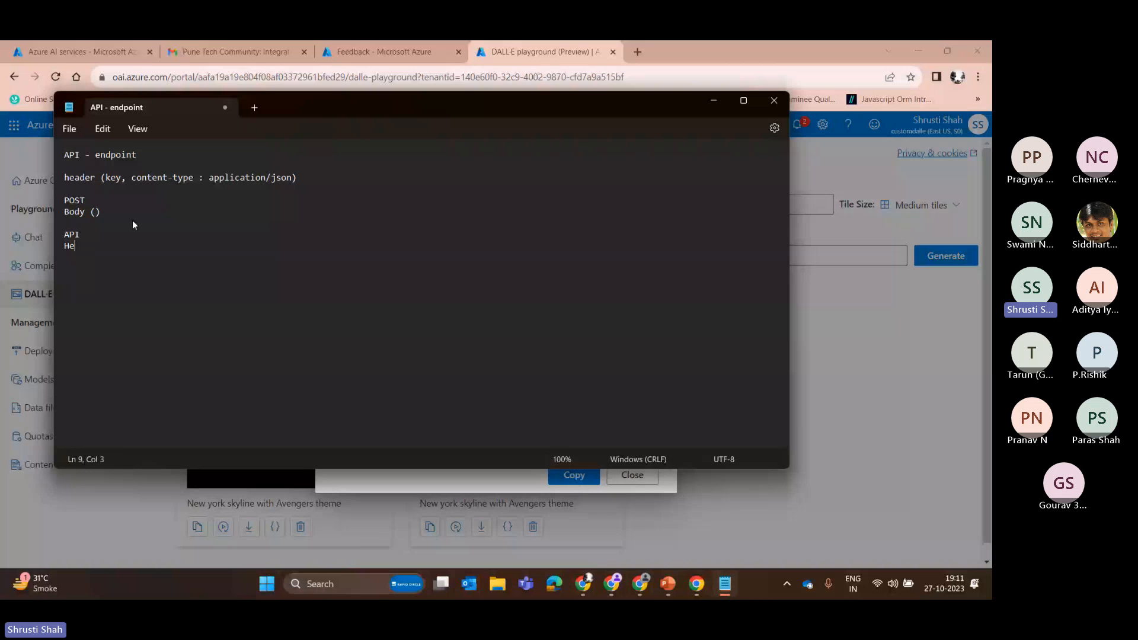
pyautogui.write('ader')
pyautogui.press('Return')
pyautogui.write('GEt')
pyautogui.moveTo(87, 251); pyautogui.dragTo(45, 230)
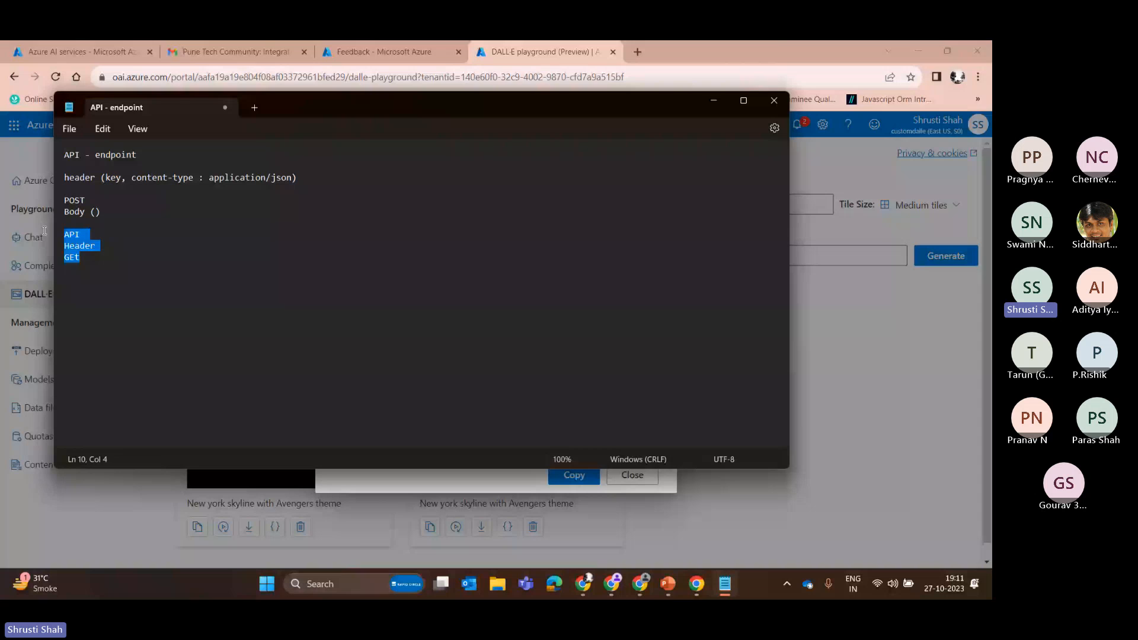
# - Return to Power Apps and set the API key's parameter label to apikey, its name to api-key and its location to Header
pyautogui.hotkey('alt', 'Tab')
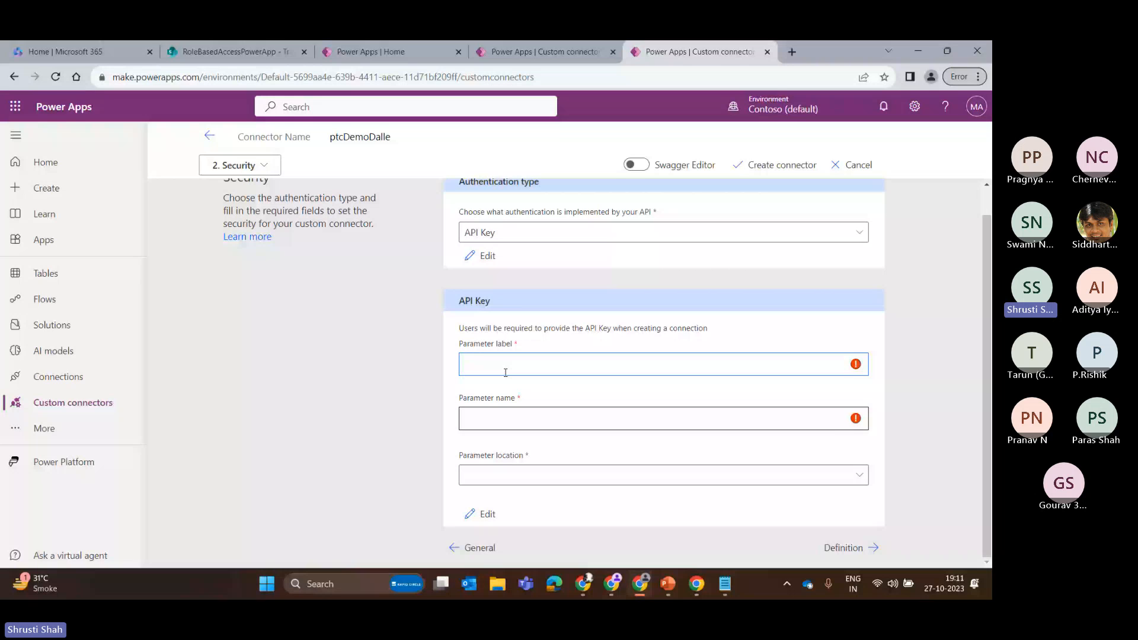
pyautogui.write('apikey')
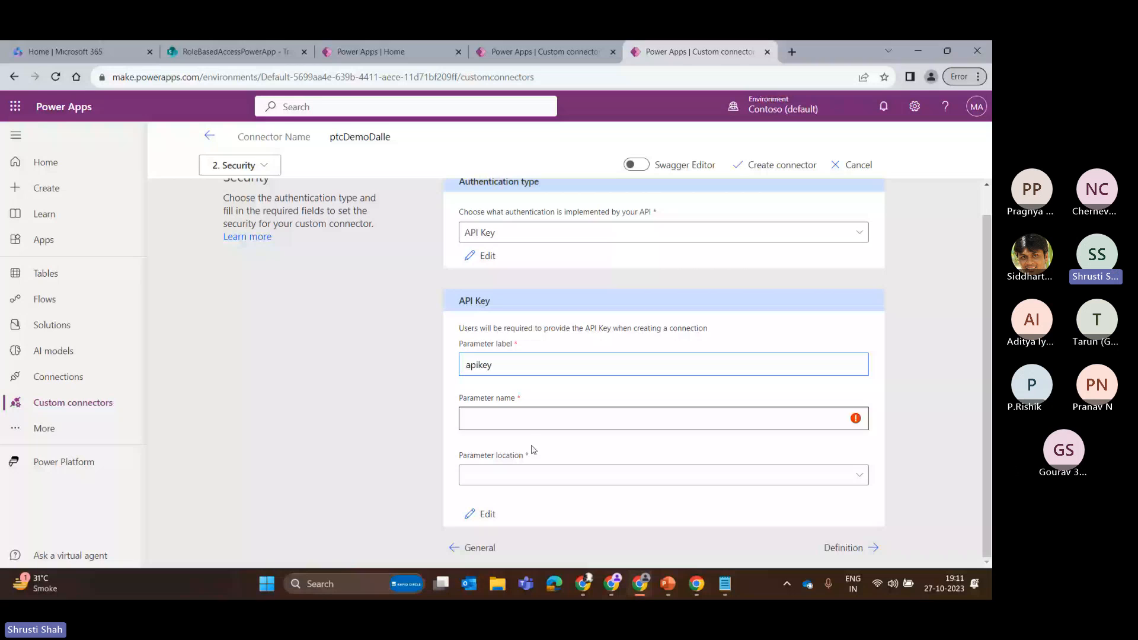
pyautogui.click(515, 424)
pyautogui.write('api-k')
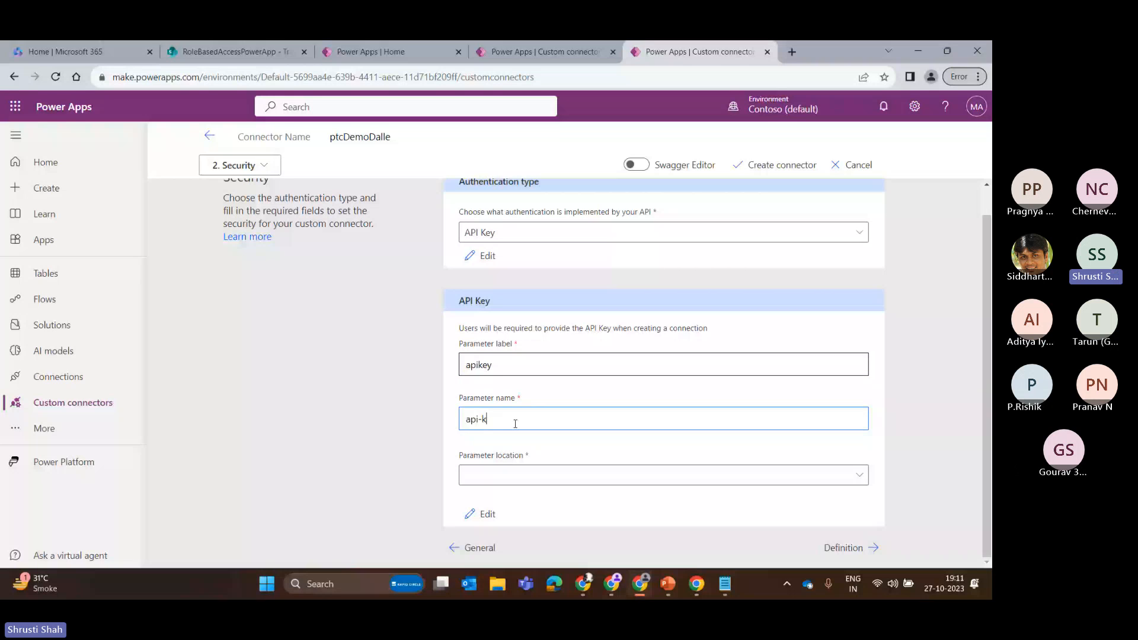
pyautogui.write('ey')
pyautogui.click(503, 475)
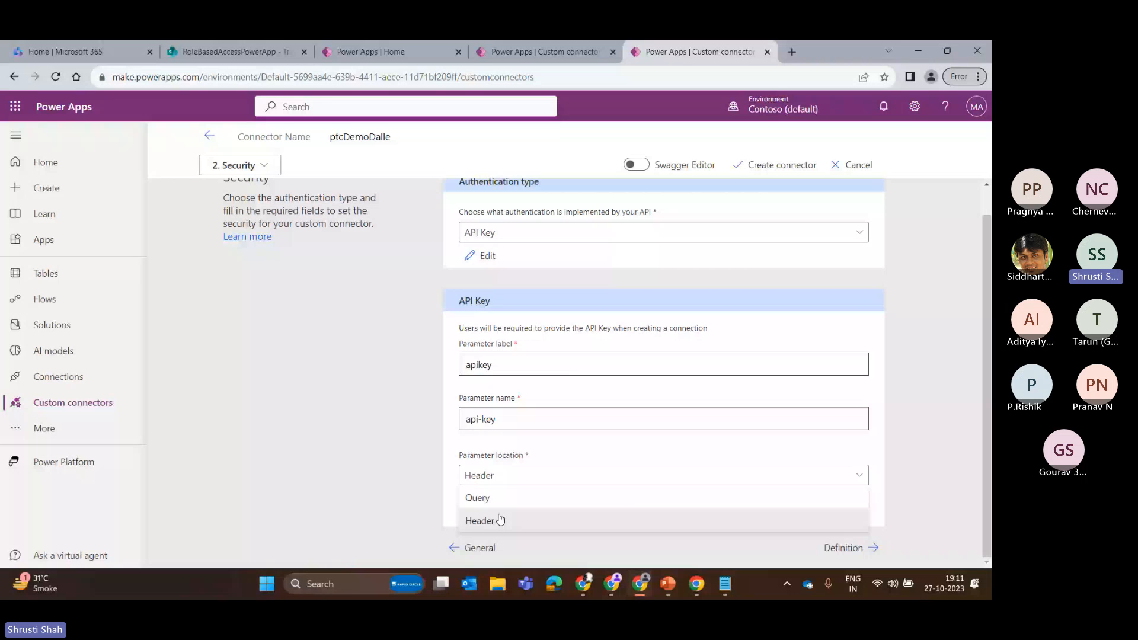
pyautogui.click(495, 350)
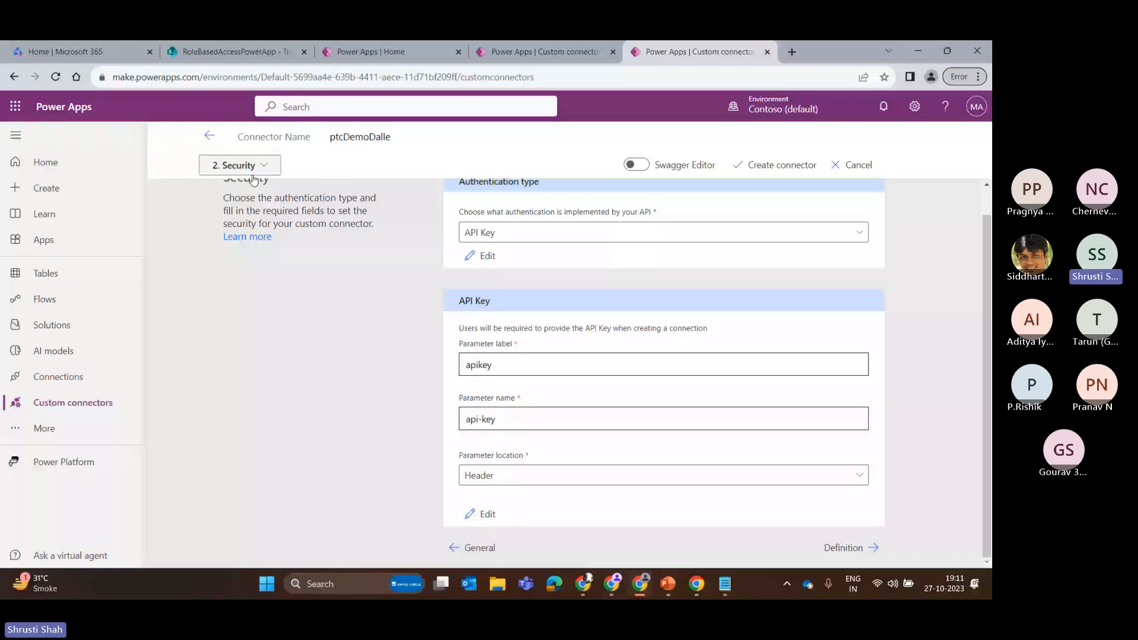
# - Open the Definition settings of ptcDemoDalle, and review the dallegenerateimg action in the existing DalleImgAzOpenAI connector's Definition
pyautogui.click(252, 173)
pyautogui.click(257, 240)
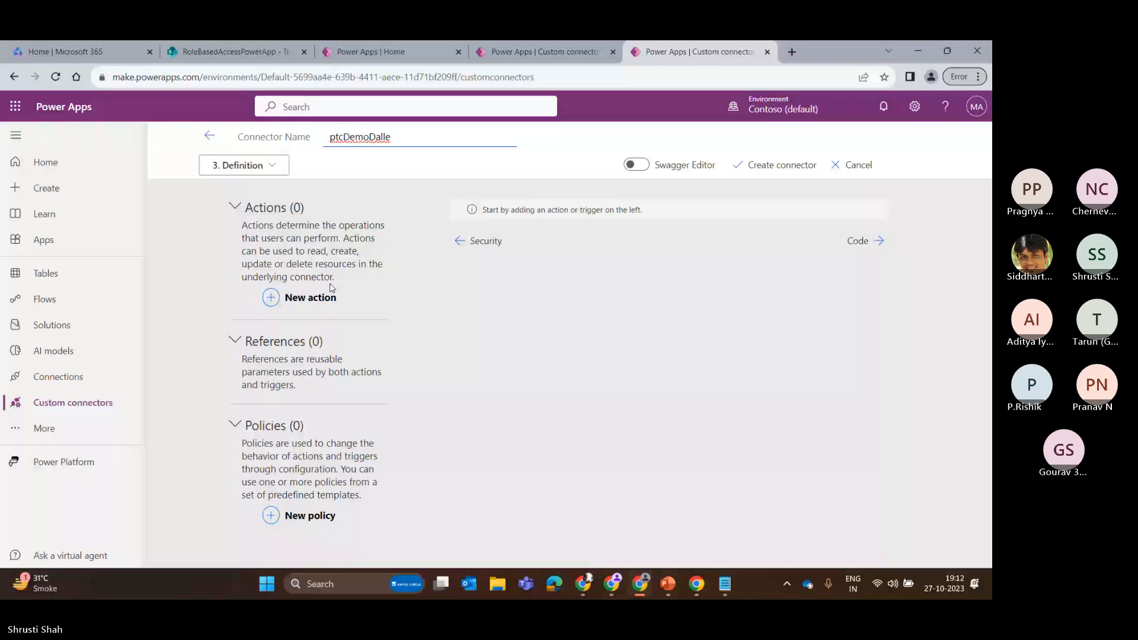
pyautogui.click(545, 52)
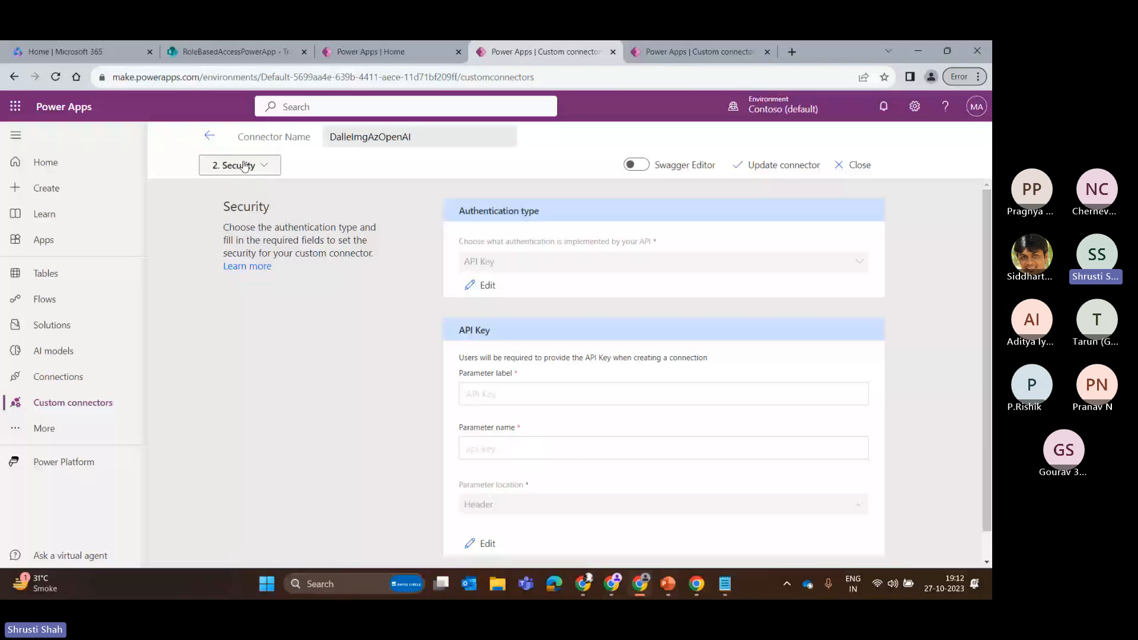
pyautogui.click(244, 166)
pyautogui.click(243, 231)
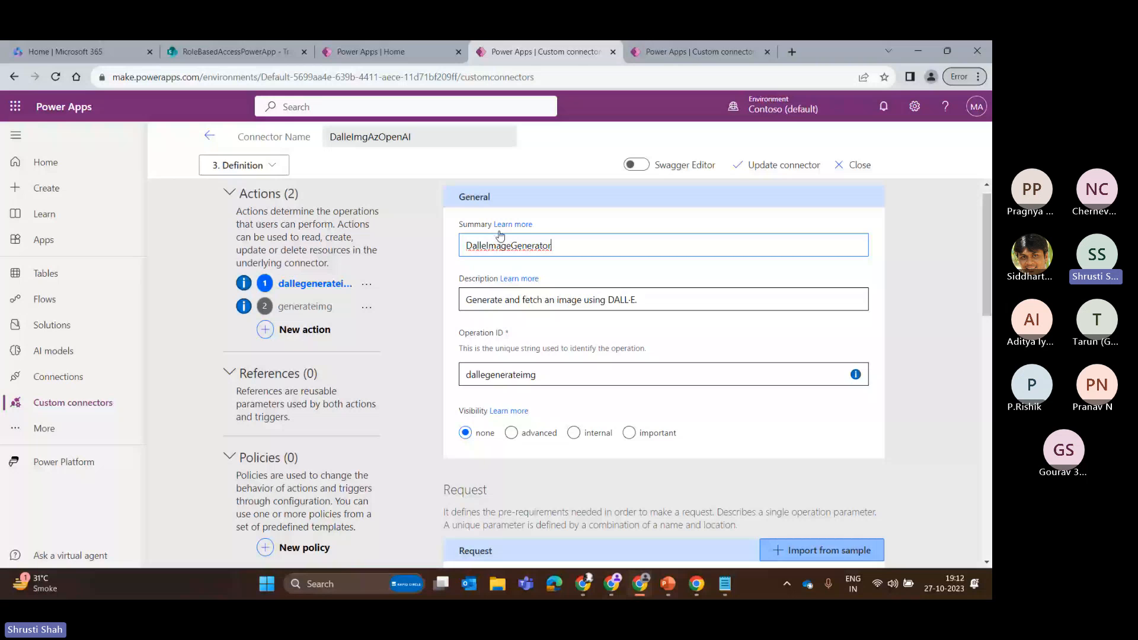
pyautogui.scroll(1, 311, 293)
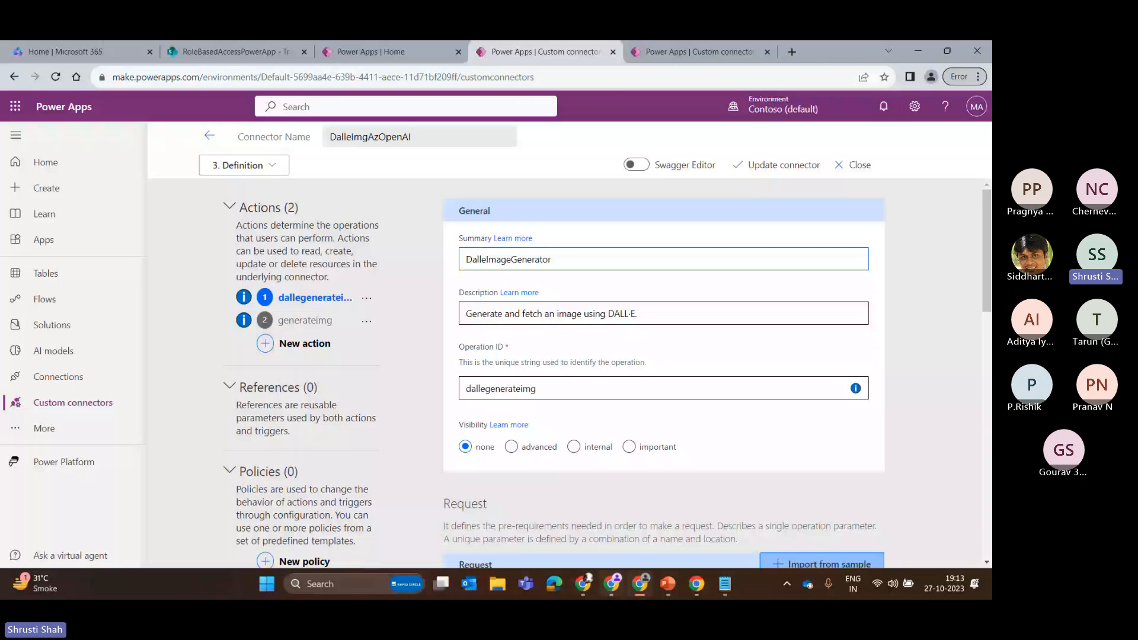
# - Check the JSON request body and endpoint in the DALL·E playground's sample code against the DalleImgAzOpenAI connector's action definition in Power Apps
pyautogui.click(584, 584)
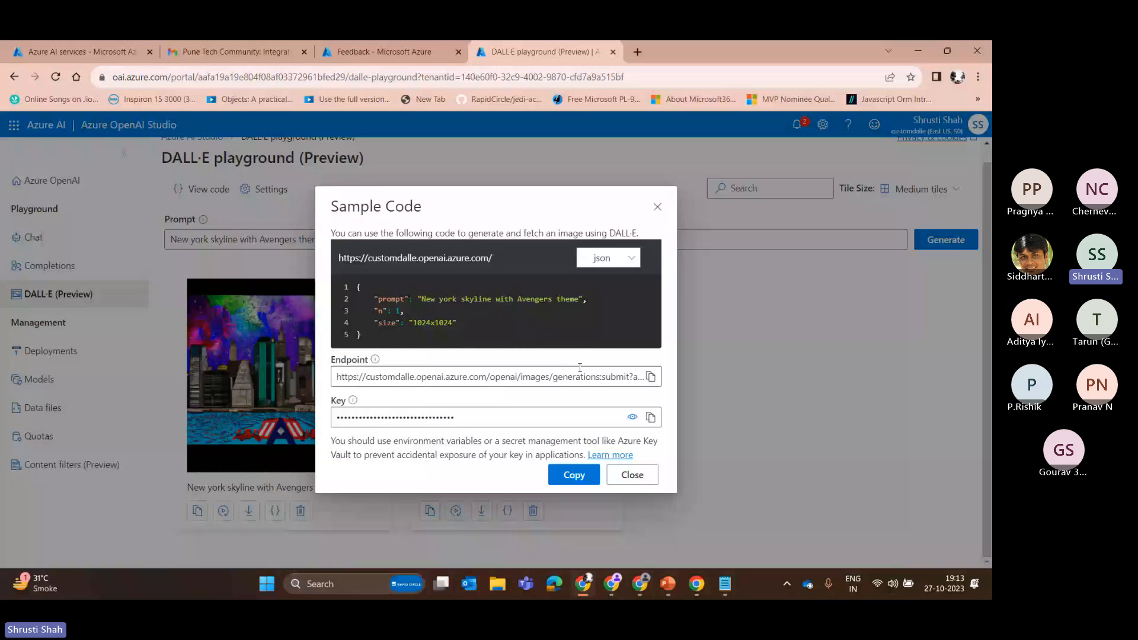
pyautogui.moveTo(530, 377); pyautogui.dragTo(399, 307)
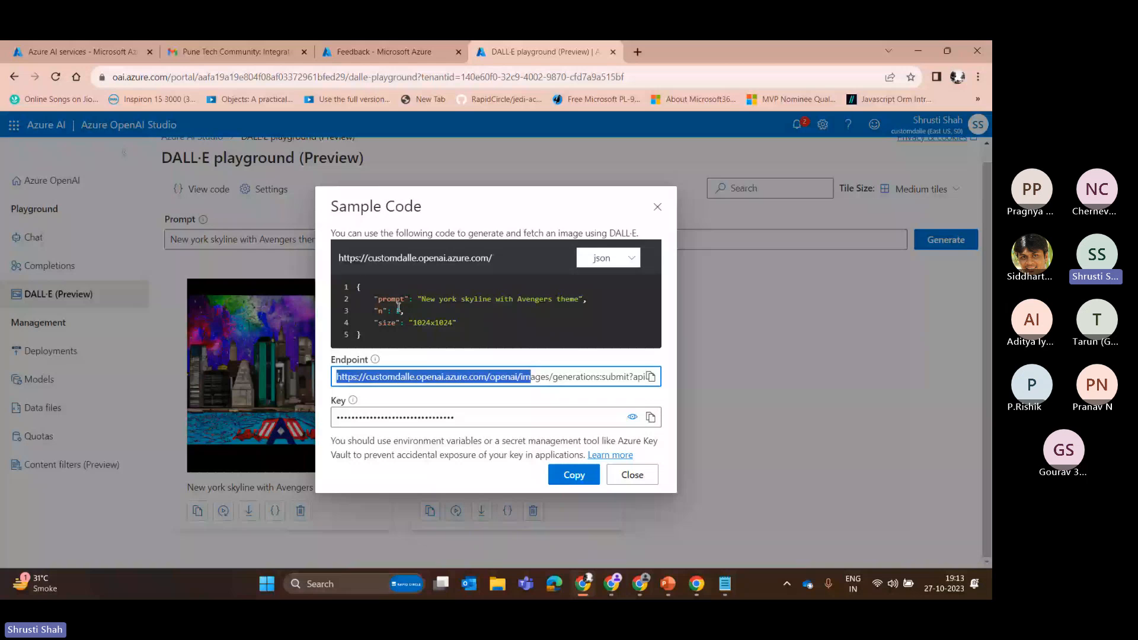
pyautogui.click(541, 364)
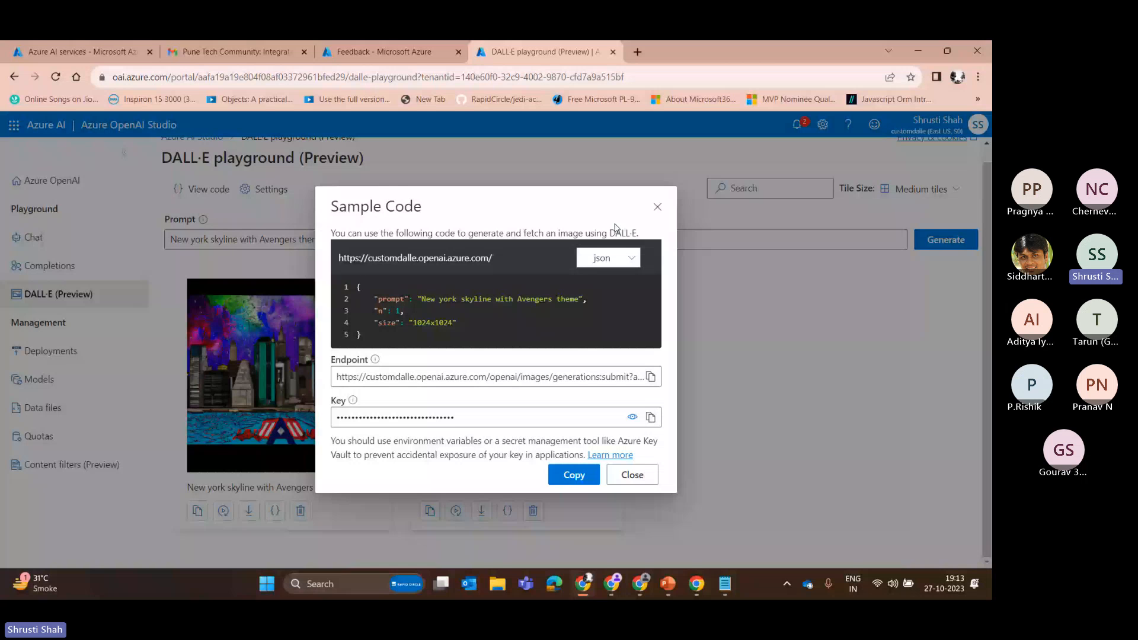
pyautogui.hotkey('alt', 'Tab')
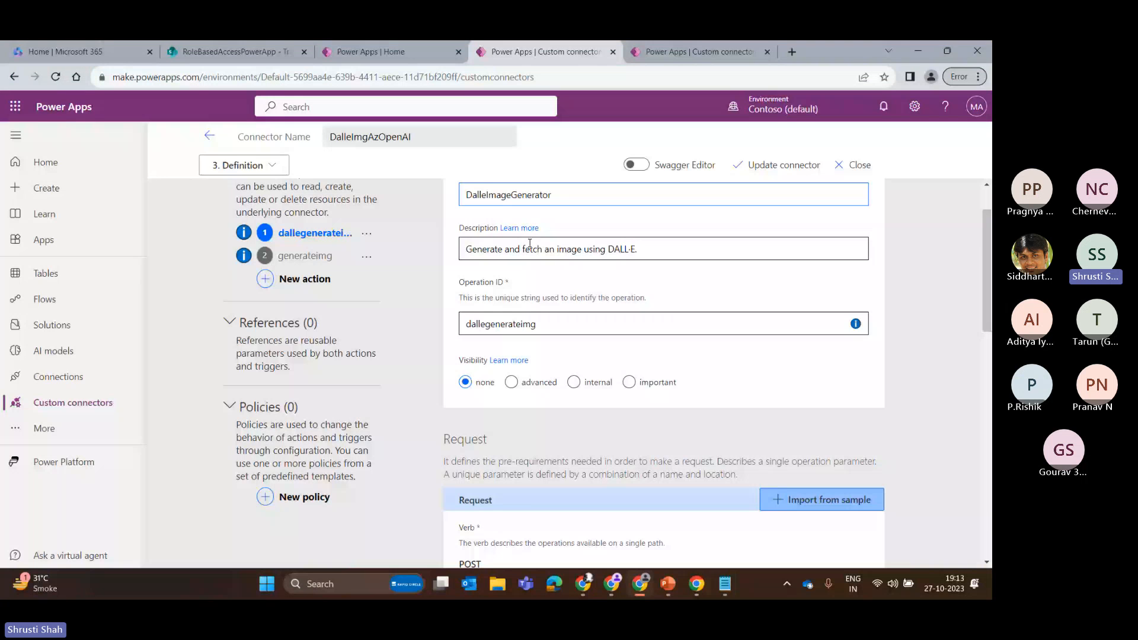
pyautogui.scroll(1, 529, 243)
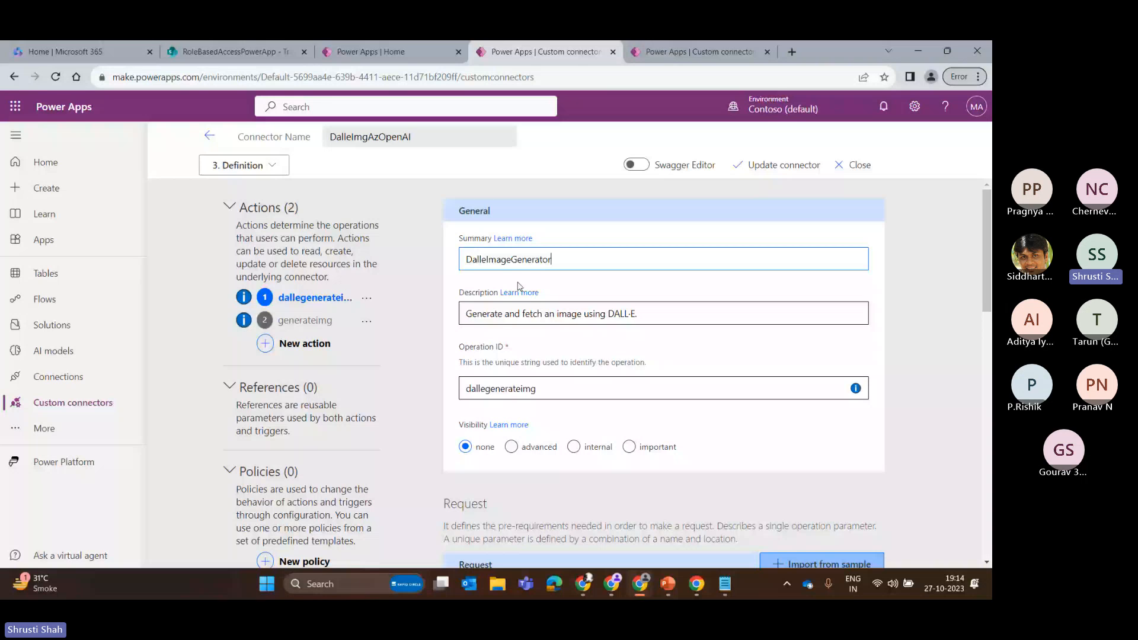
# - Review the dallegenerateimg action's summary, operation ID, request URL and request parameters, and switch to the DALL·E playground's sample code to check the endpoint
pyautogui.doubleClick(521, 261)
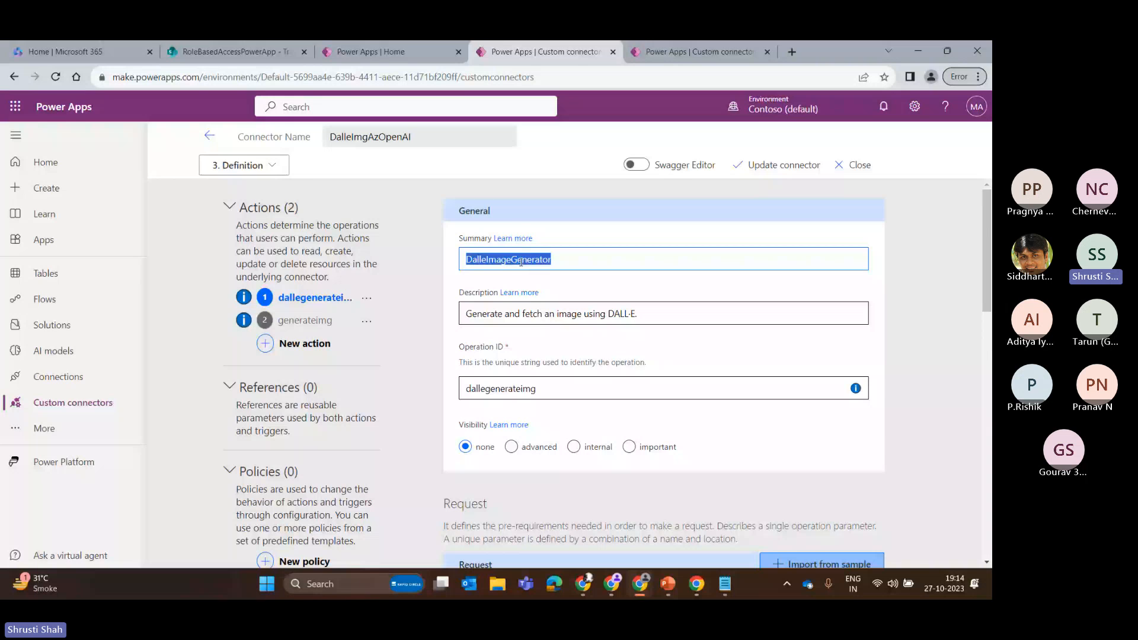
pyautogui.scroll(-2, 521, 261)
pyautogui.doubleClick(520, 261)
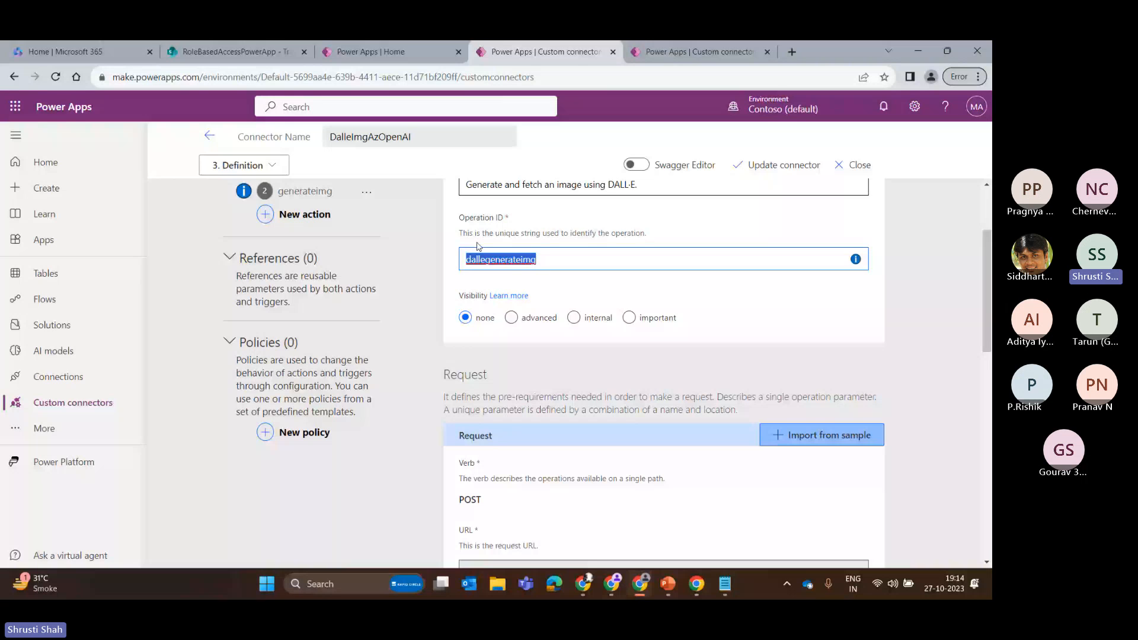
pyautogui.scroll(-4, 553, 318)
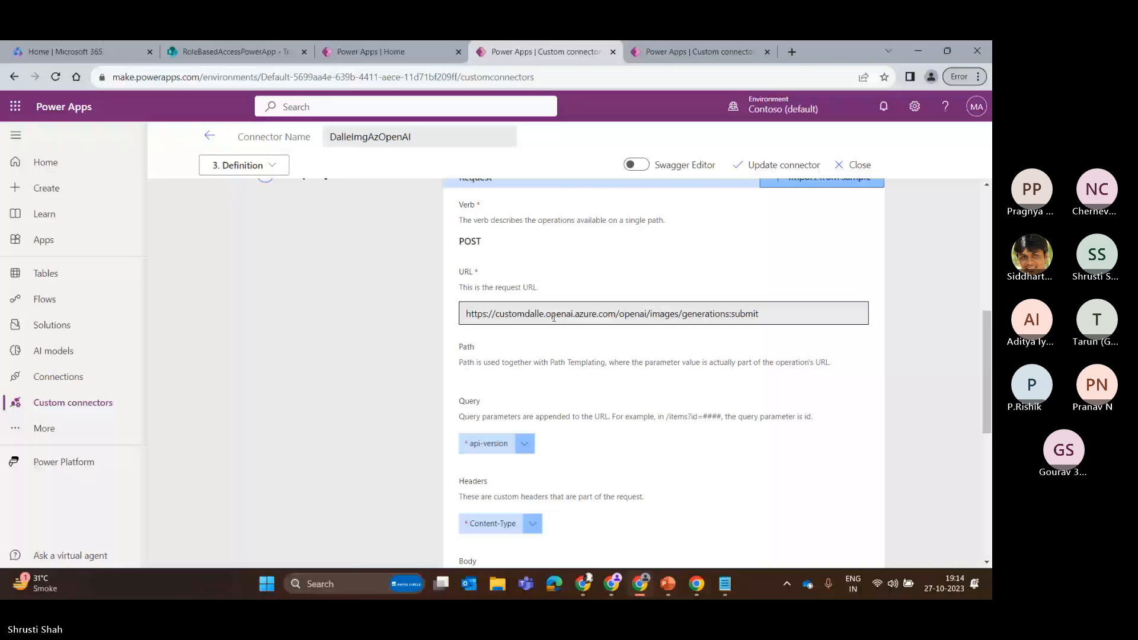
pyautogui.moveTo(620, 314); pyautogui.dragTo(448, 322)
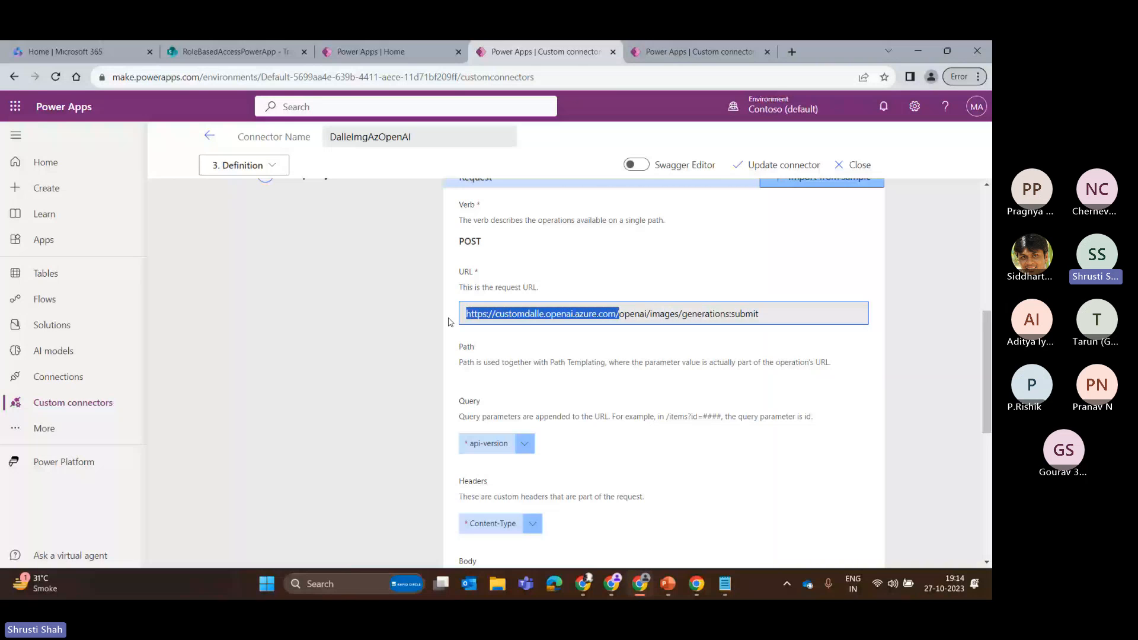
pyautogui.click(672, 312)
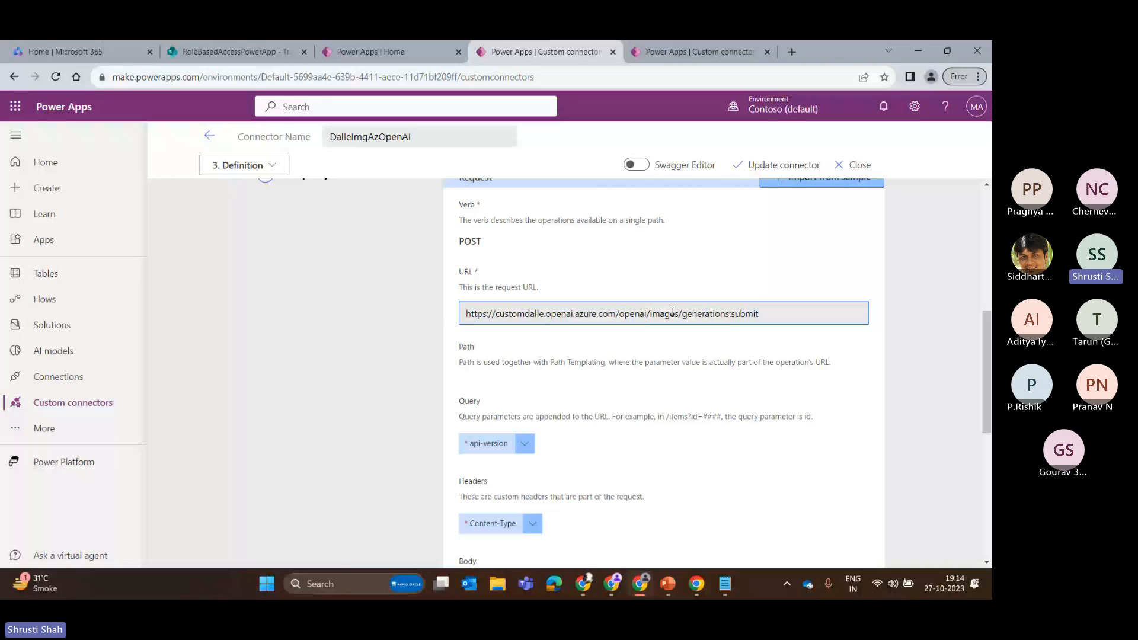
pyautogui.moveTo(678, 313); pyautogui.dragTo(862, 298)
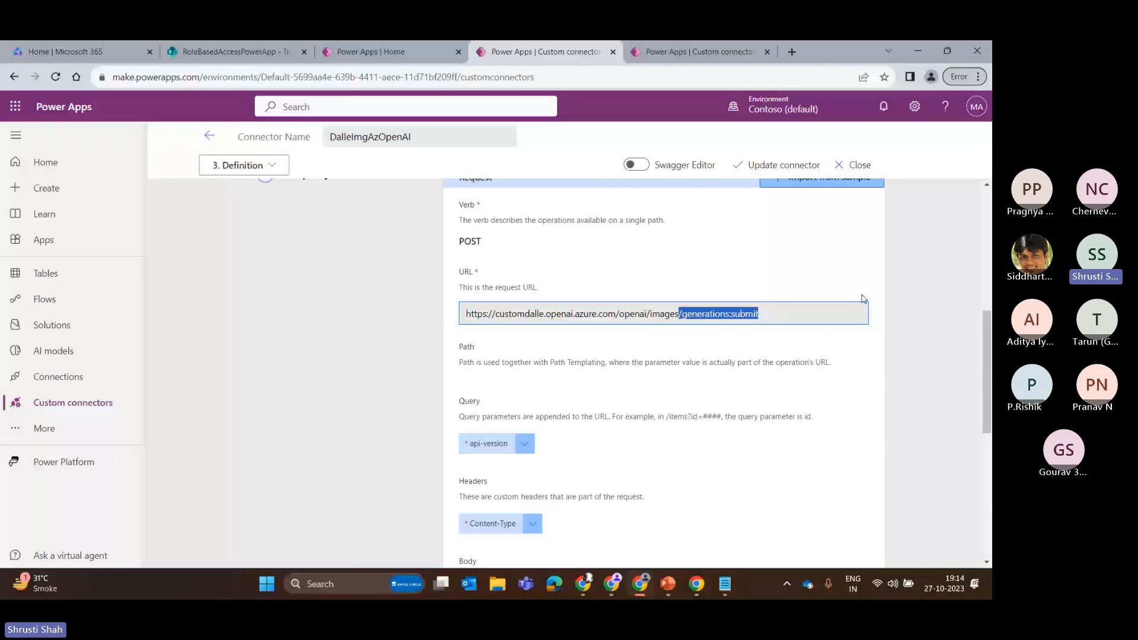
pyautogui.scroll(-4, 573, 517)
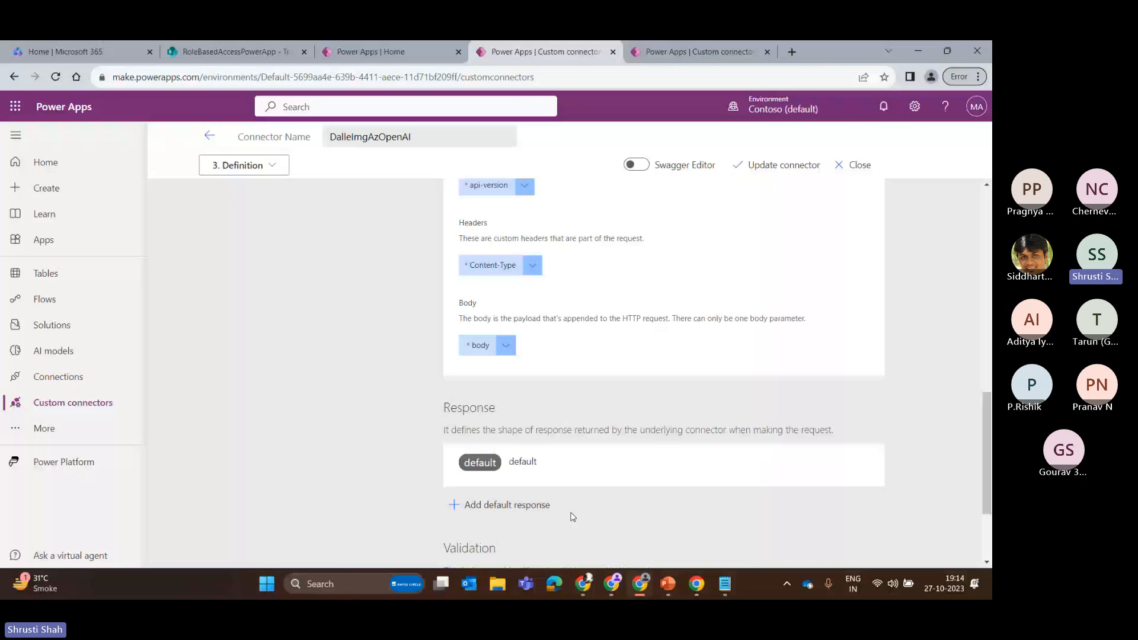
pyautogui.hotkey('alt', 'Tab')
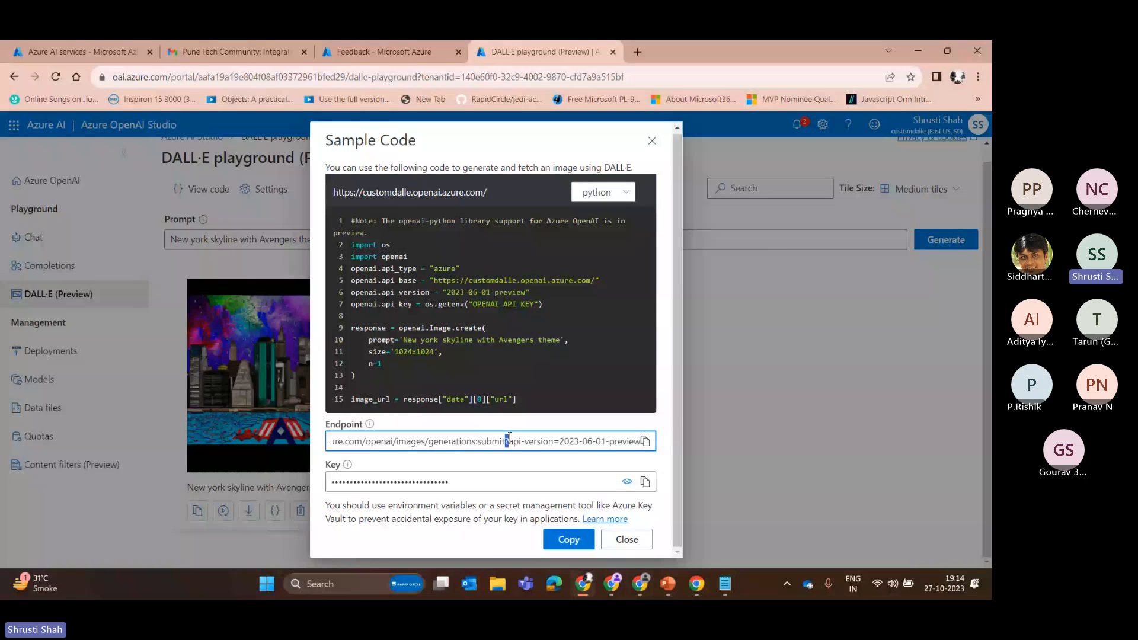
# - Check the API version in the DALL·E sample code, and choose the POST verb for the connector's sample import in Power Apps
pyautogui.click(510, 439)
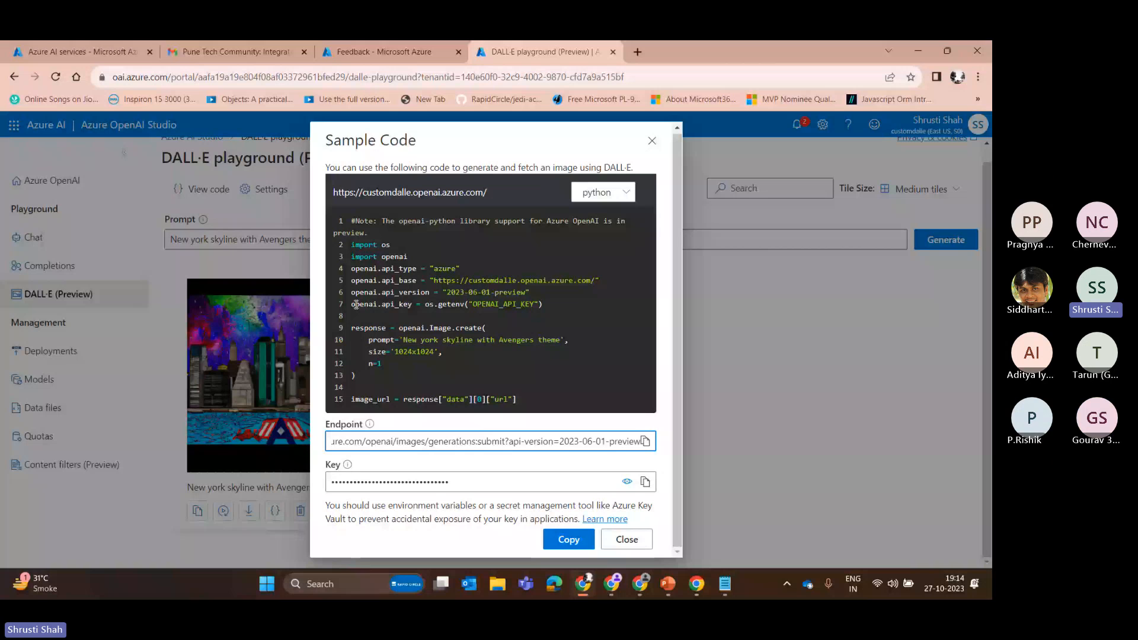
pyautogui.moveTo(443, 293); pyautogui.dragTo(526, 292)
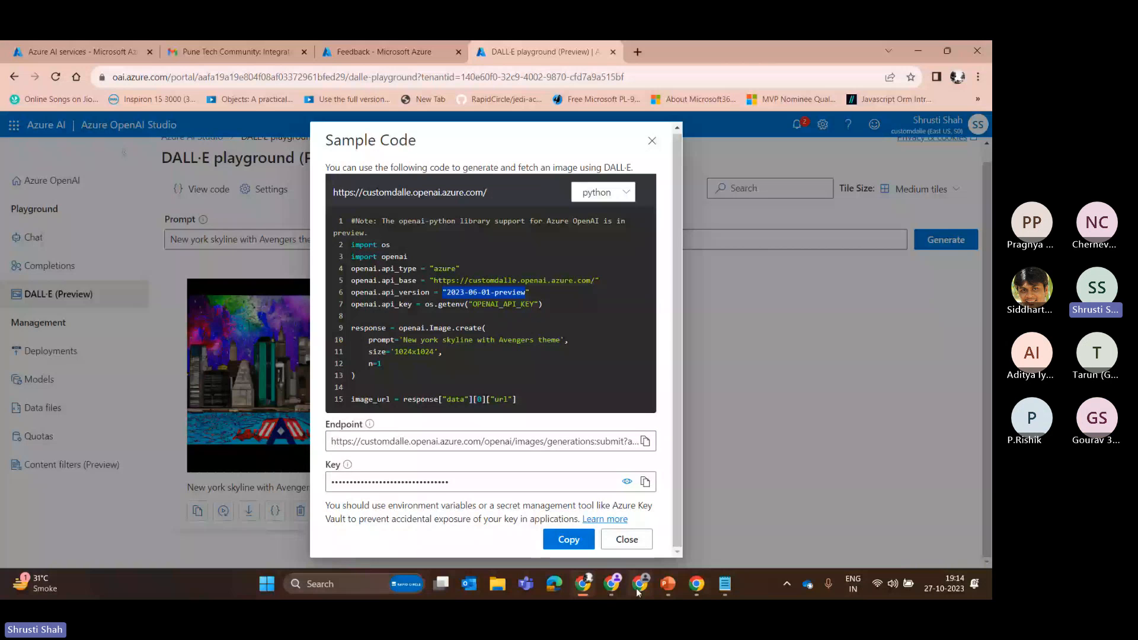
pyautogui.click(639, 588)
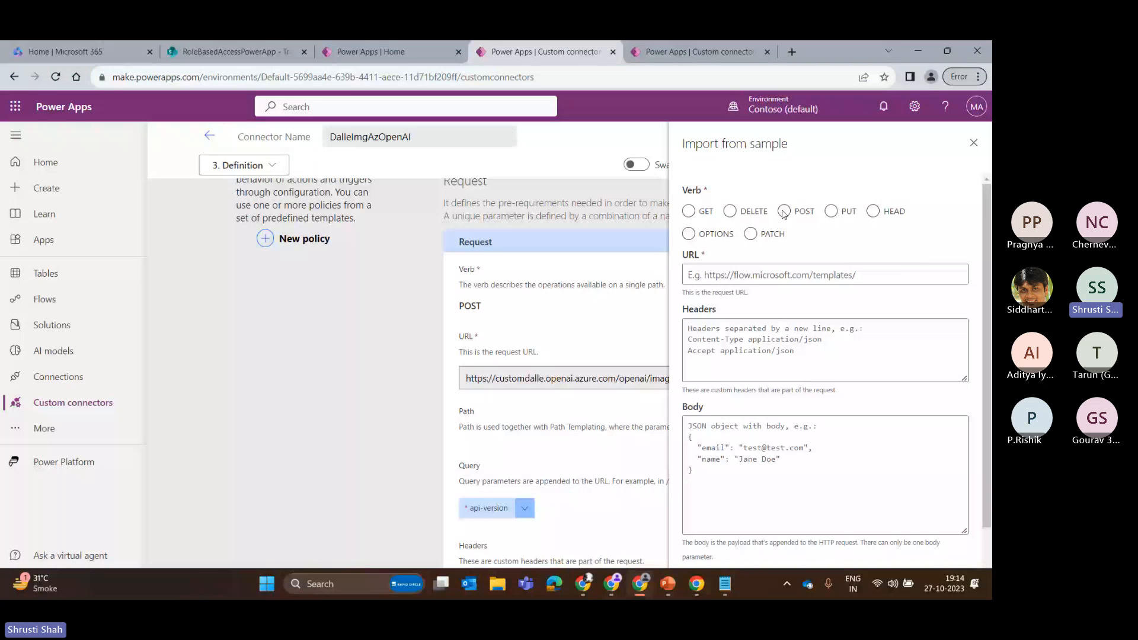
pyautogui.click(784, 212)
pyautogui.click(722, 333)
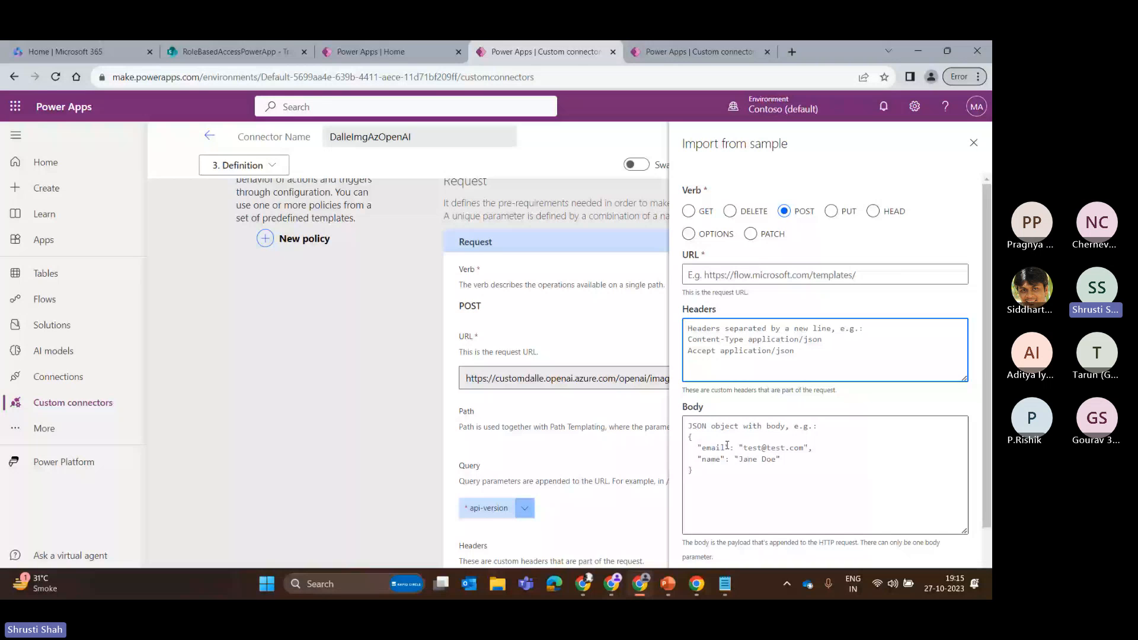
# - Switch to Azure OpenAI Studio, show the sample code as JSON and highlight the prompt value
pyautogui.hotkey('alt', 'Tab')
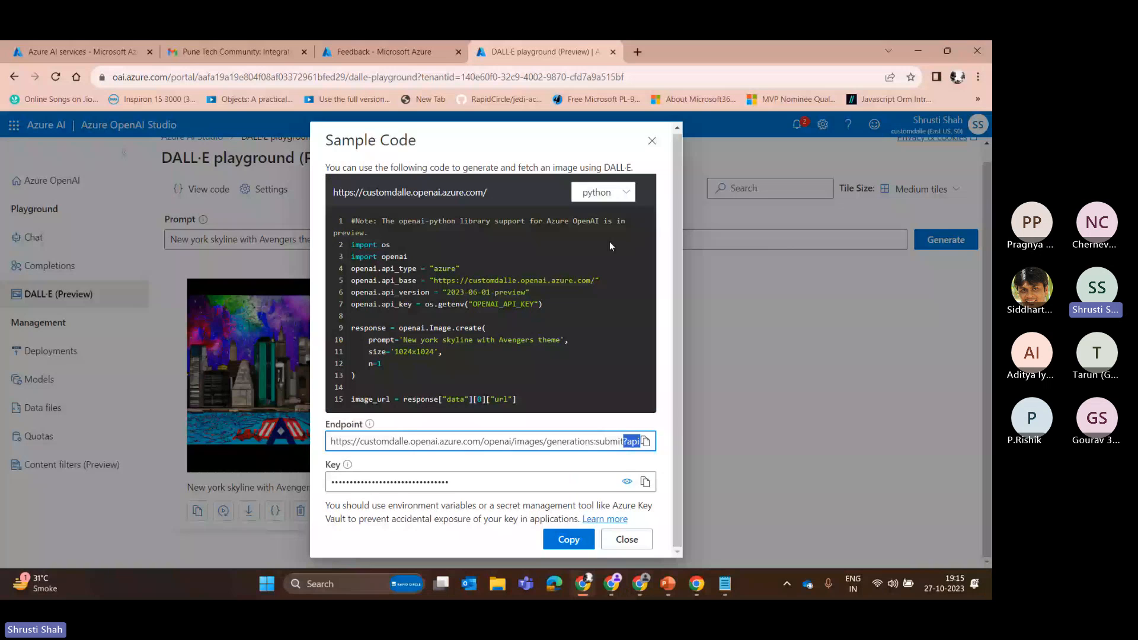
pyautogui.click(603, 192)
pyautogui.click(603, 214)
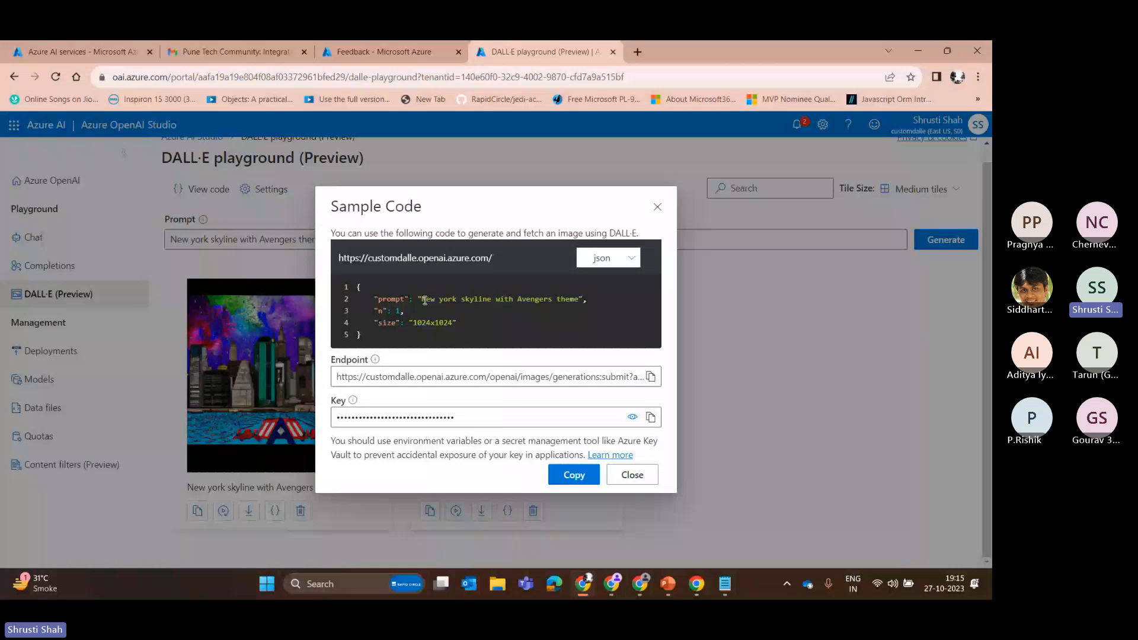
pyautogui.moveTo(424, 300); pyautogui.dragTo(565, 300)
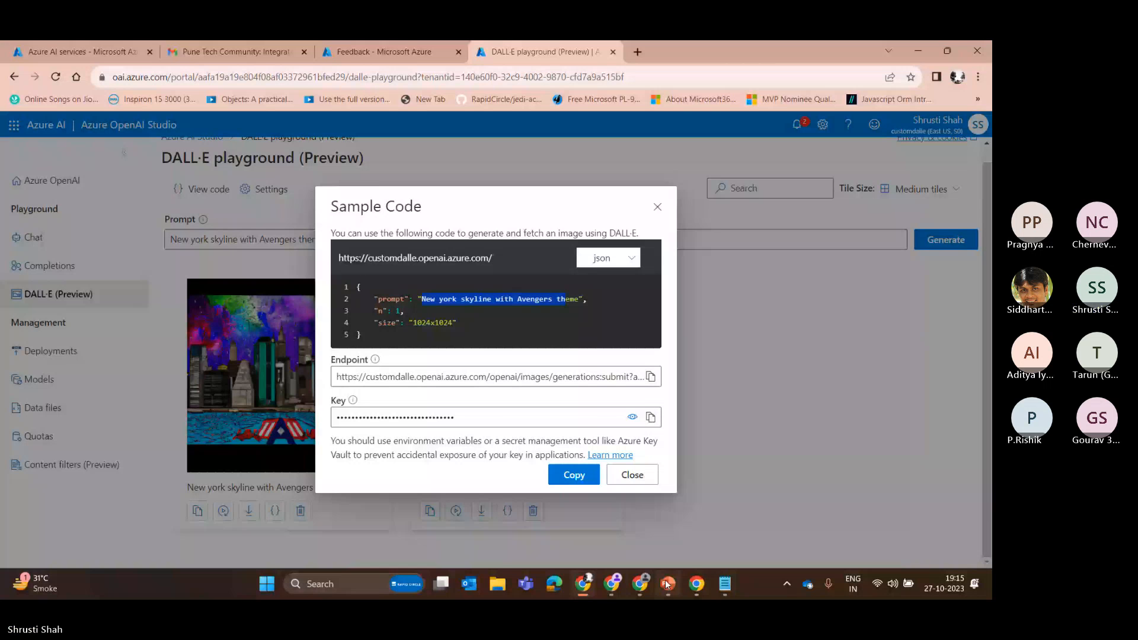
# - Switch back to the Power Apps connector and review the Content-Type header parameter's default value and visibility settings
pyautogui.click(641, 585)
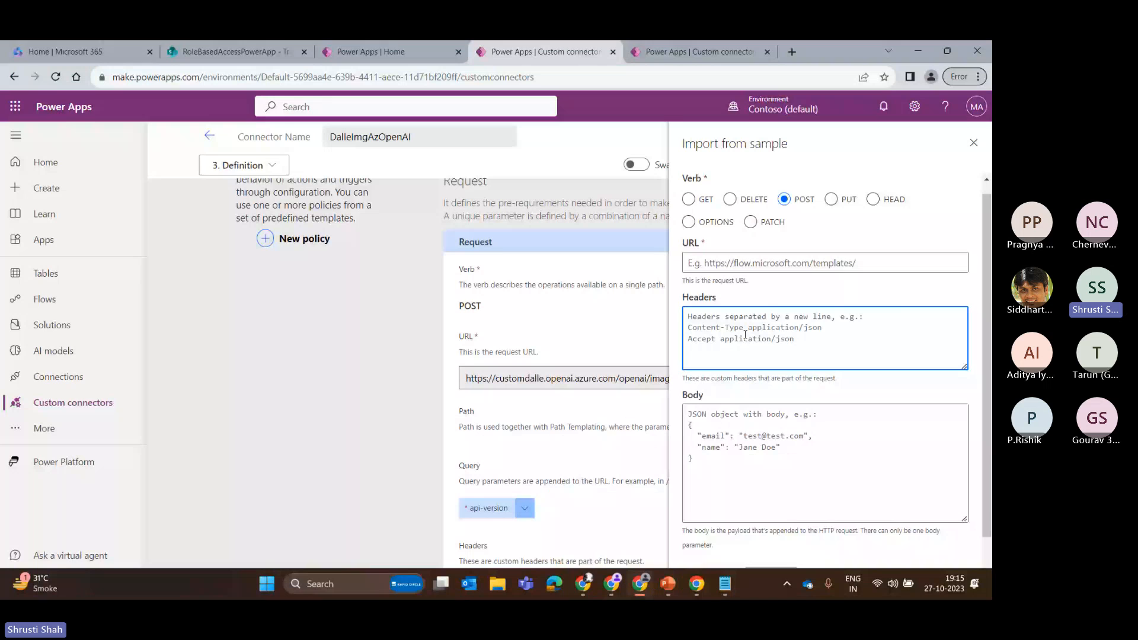
pyautogui.scroll(-2, 746, 335)
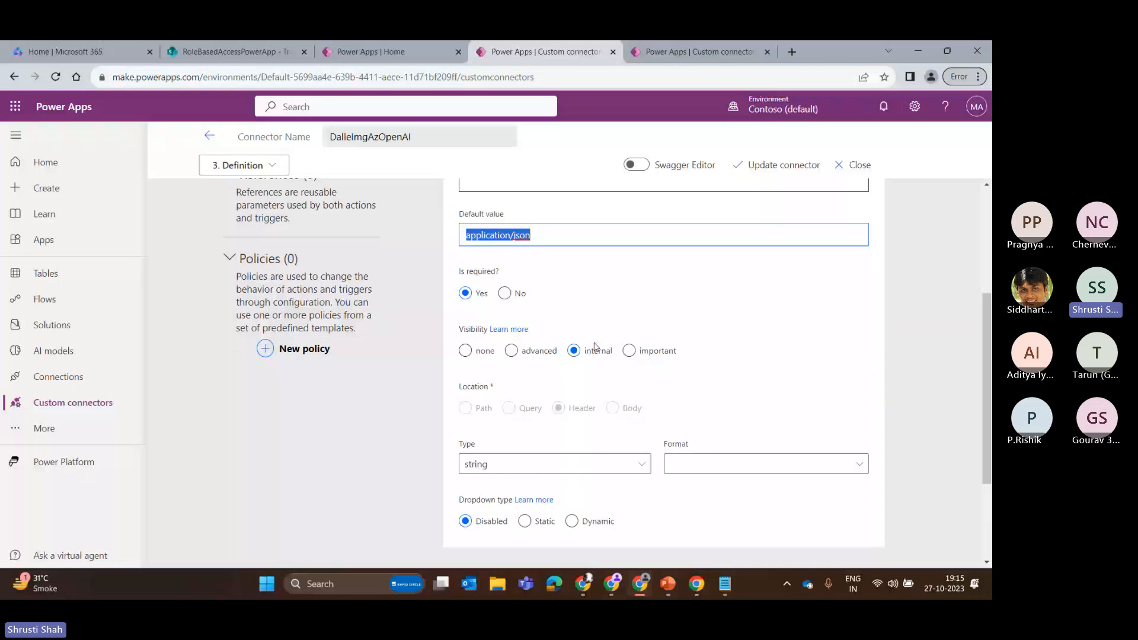
pyautogui.scroll(3, 595, 347)
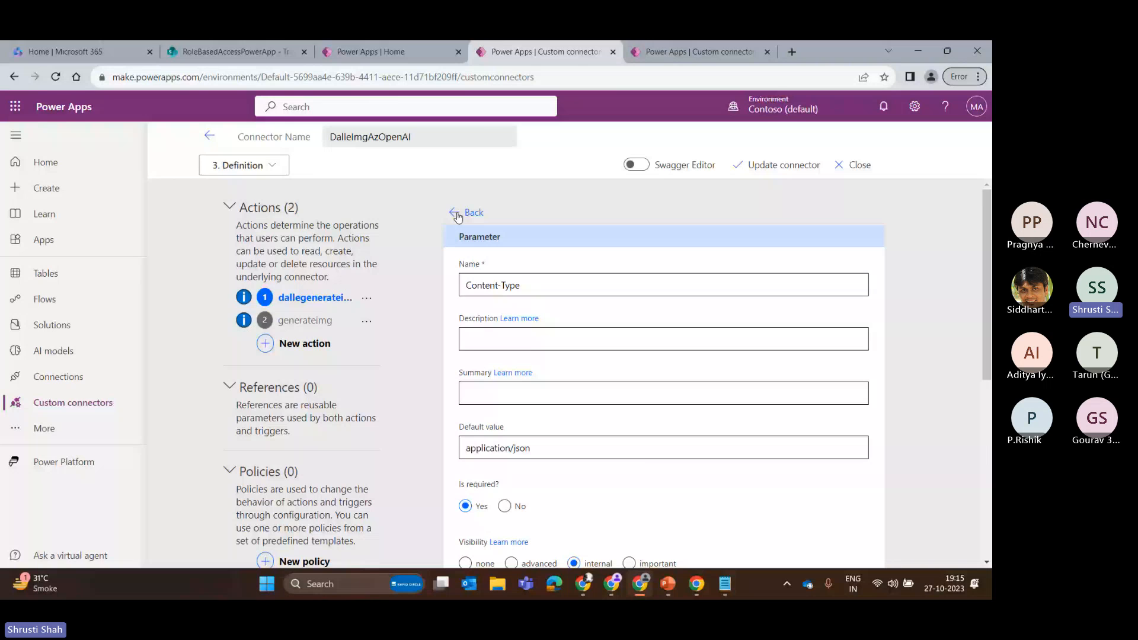
pyautogui.click(457, 215)
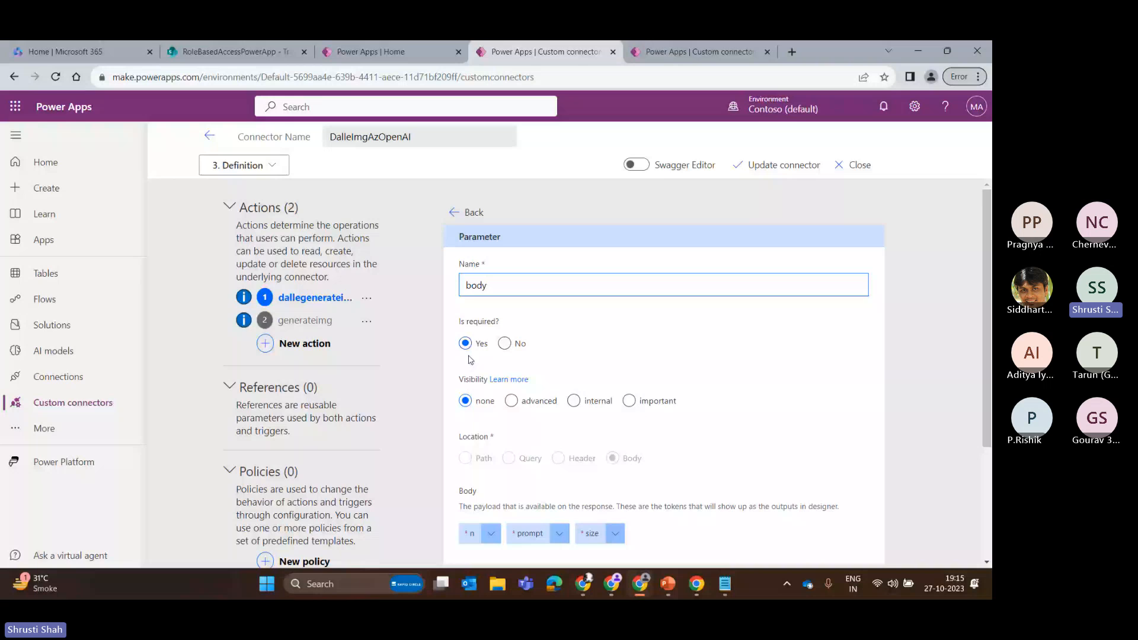
# - Review the body's n parameter, examining its default value, visibility, type and static dropdown values
pyautogui.scroll(-3, 514, 373)
pyautogui.click(514, 373)
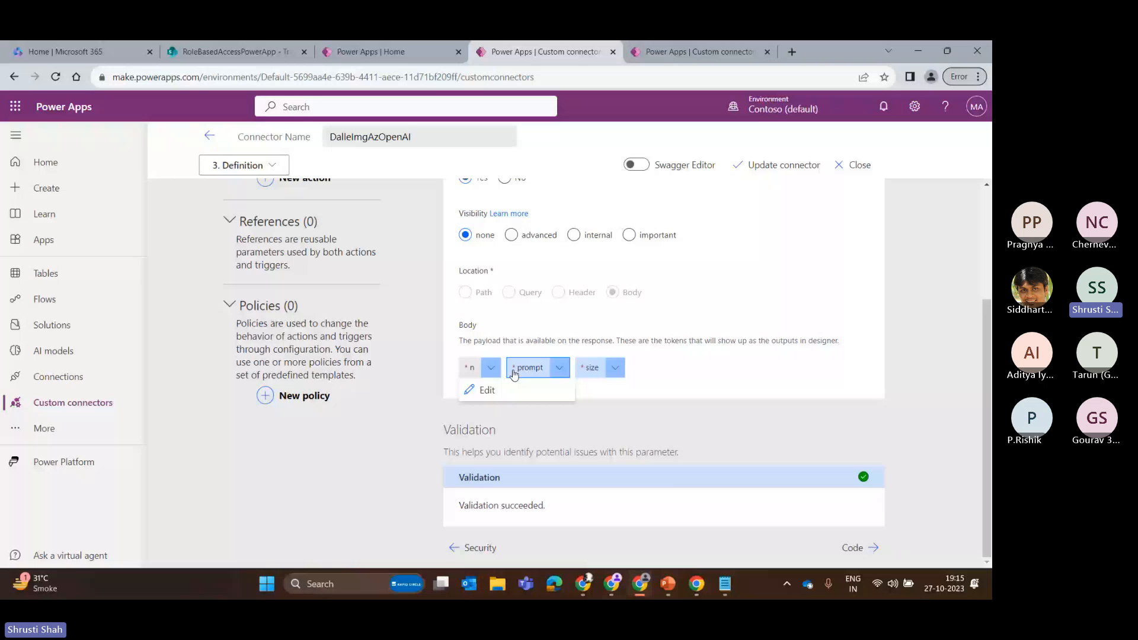
pyautogui.click(488, 390)
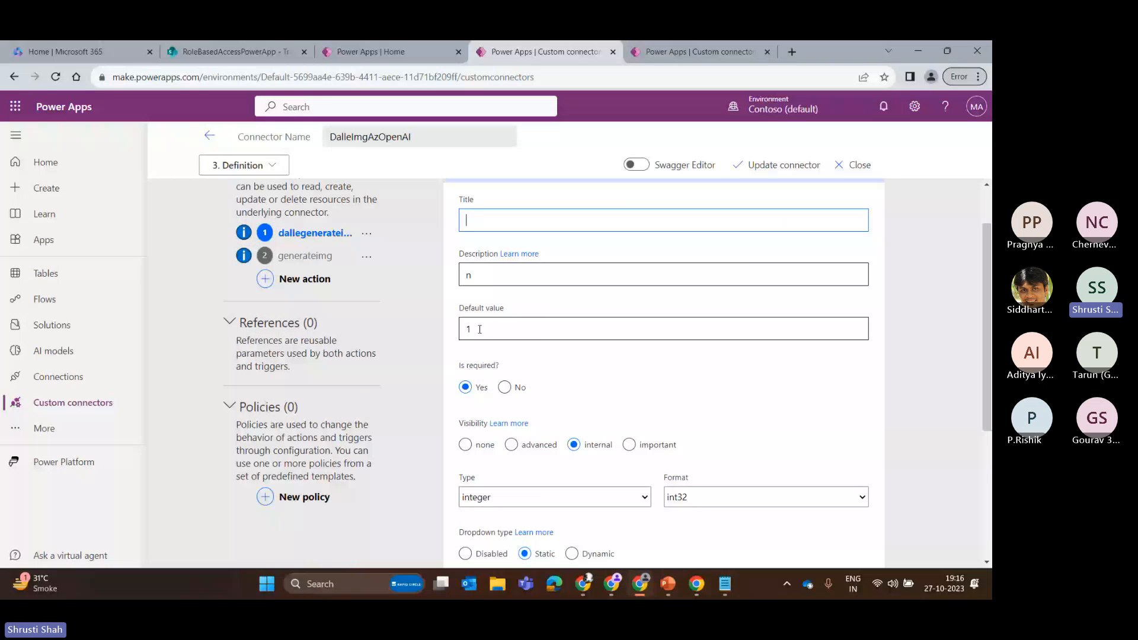
pyautogui.scroll(-2, 480, 329)
pyautogui.moveTo(548, 478); pyautogui.dragTo(455, 475)
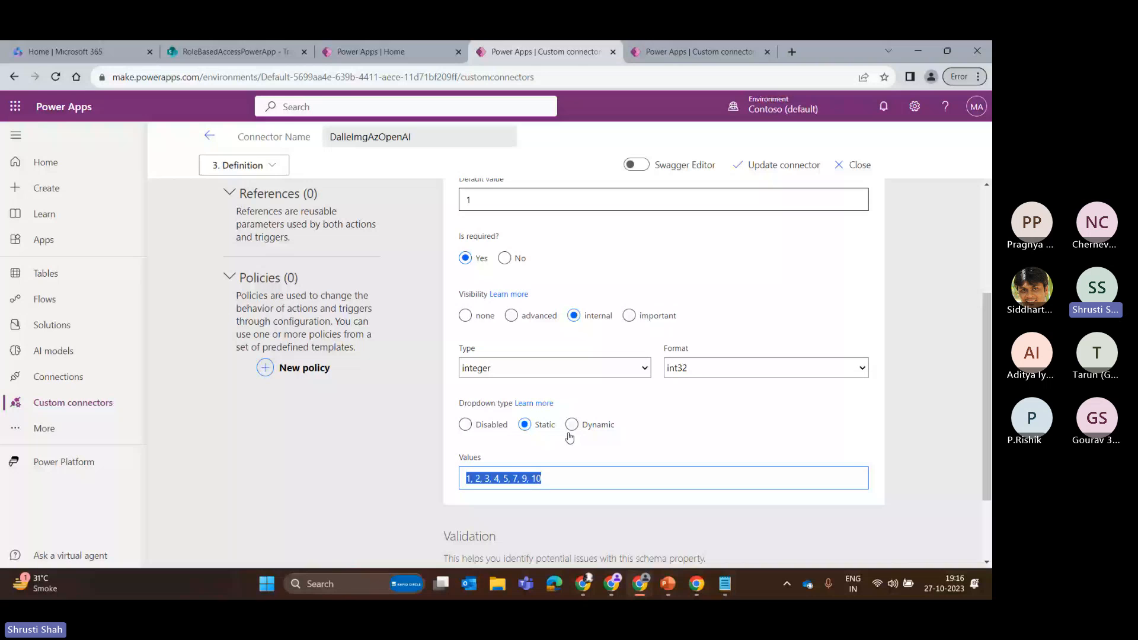
# - Review the body's prompt parameter settings, and return to the body parameter overview
pyautogui.click(603, 327)
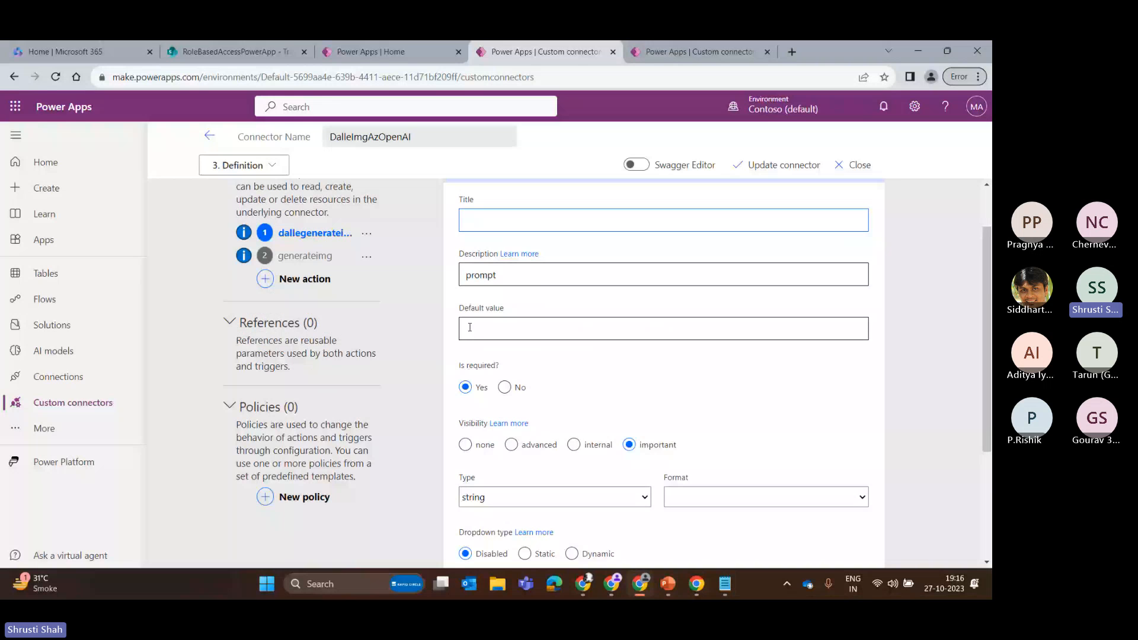
pyautogui.scroll(-3, 530, 330)
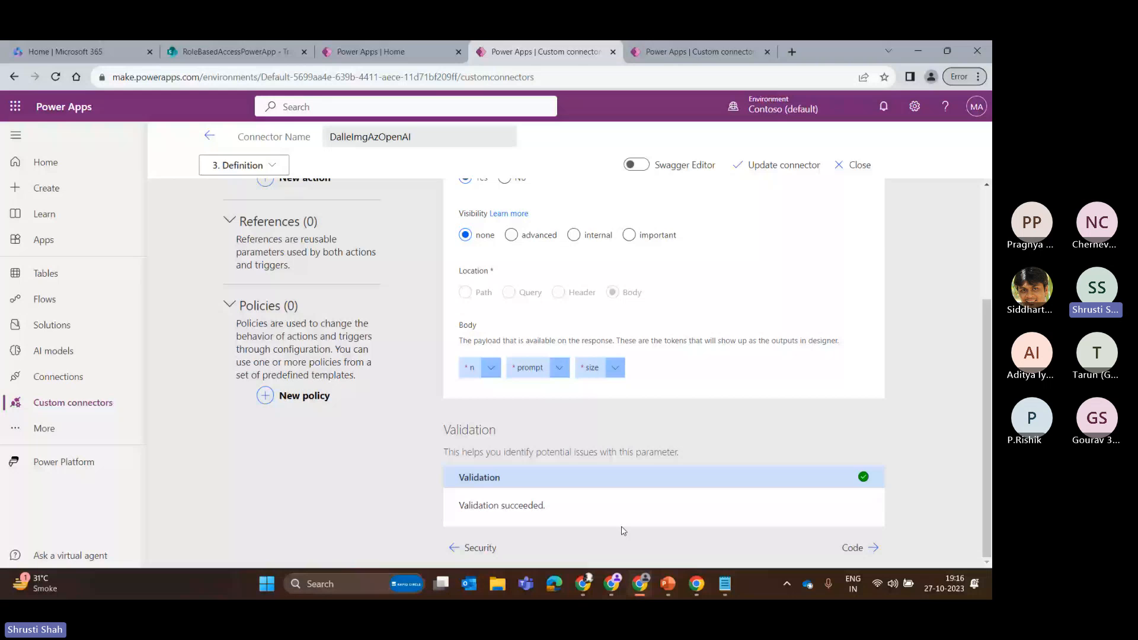
pyautogui.scroll(3, 541, 342)
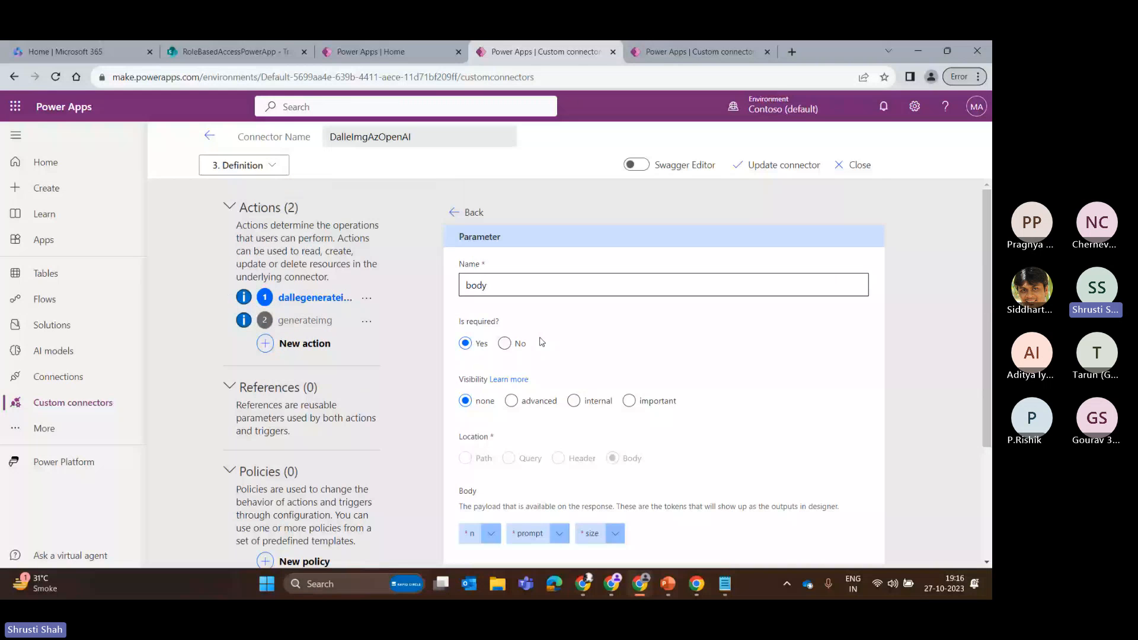
# - Look over the connector's Code step, and open its Test step to view the dallegenerateimg operation
pyautogui.click(217, 177)
pyautogui.click(230, 257)
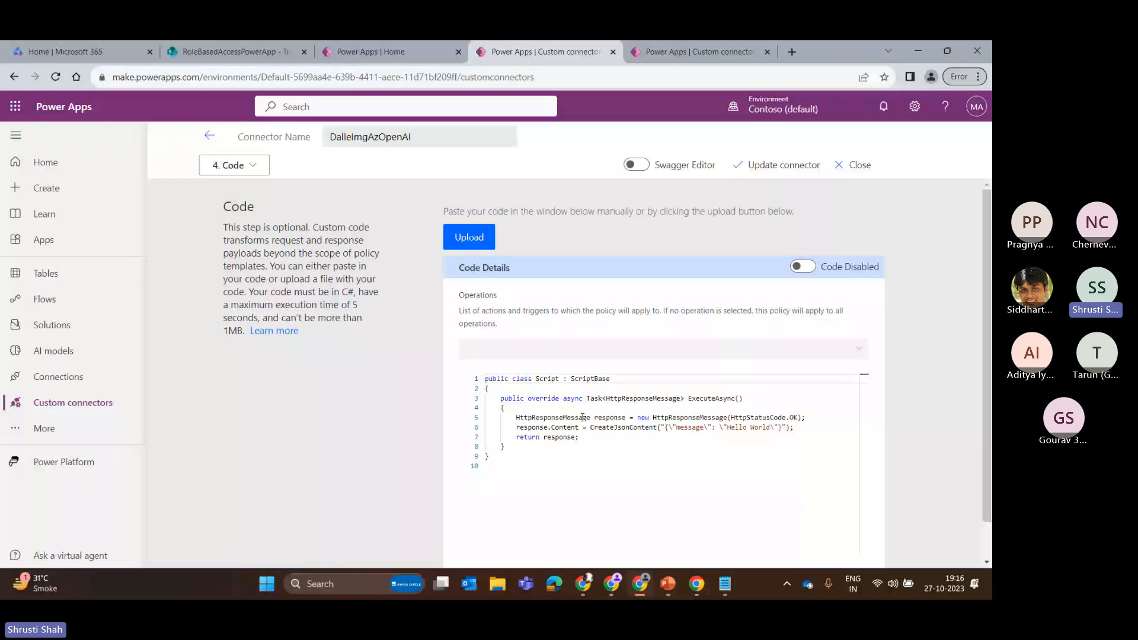
pyautogui.click(240, 165)
pyautogui.click(220, 280)
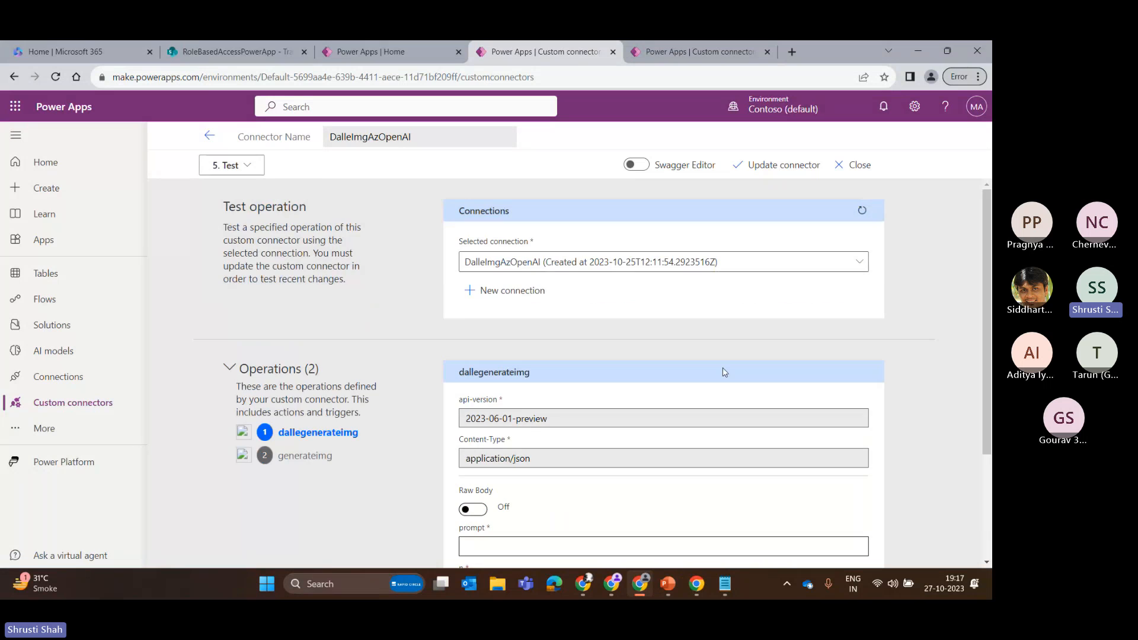
pyautogui.scroll(-2, 724, 372)
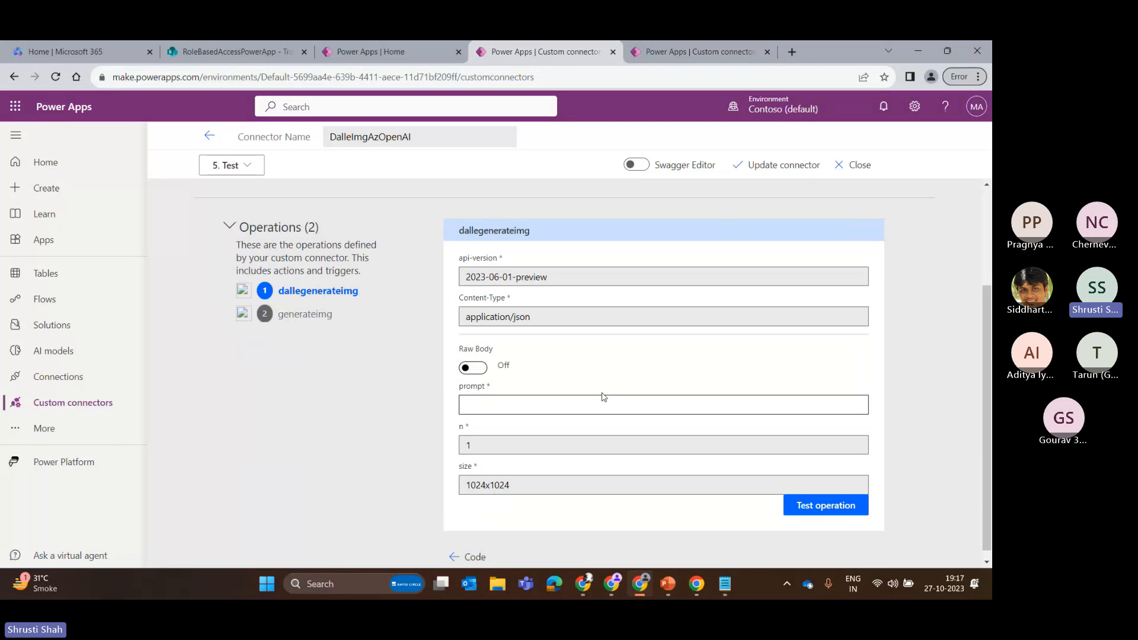
pyautogui.scroll(2, 333, 420)
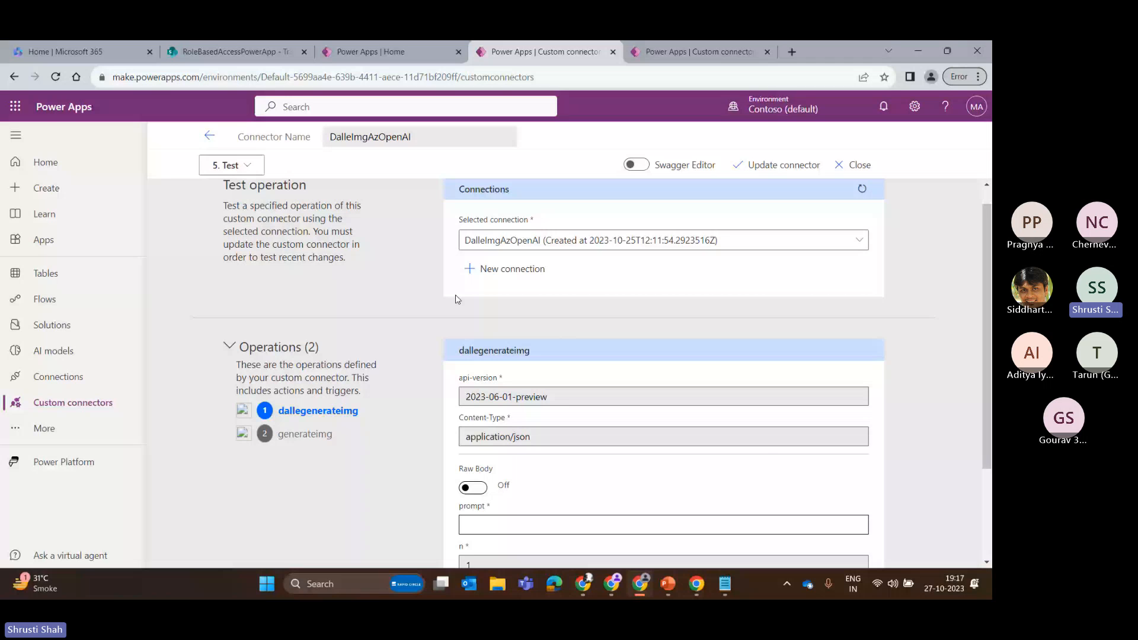
# - Test the dallegenerateimg operation with the prompt "waterfront with new york skyline as a backdrop"
pyautogui.scroll(-1, 458, 299)
pyautogui.click(474, 460)
pyautogui.write('n')
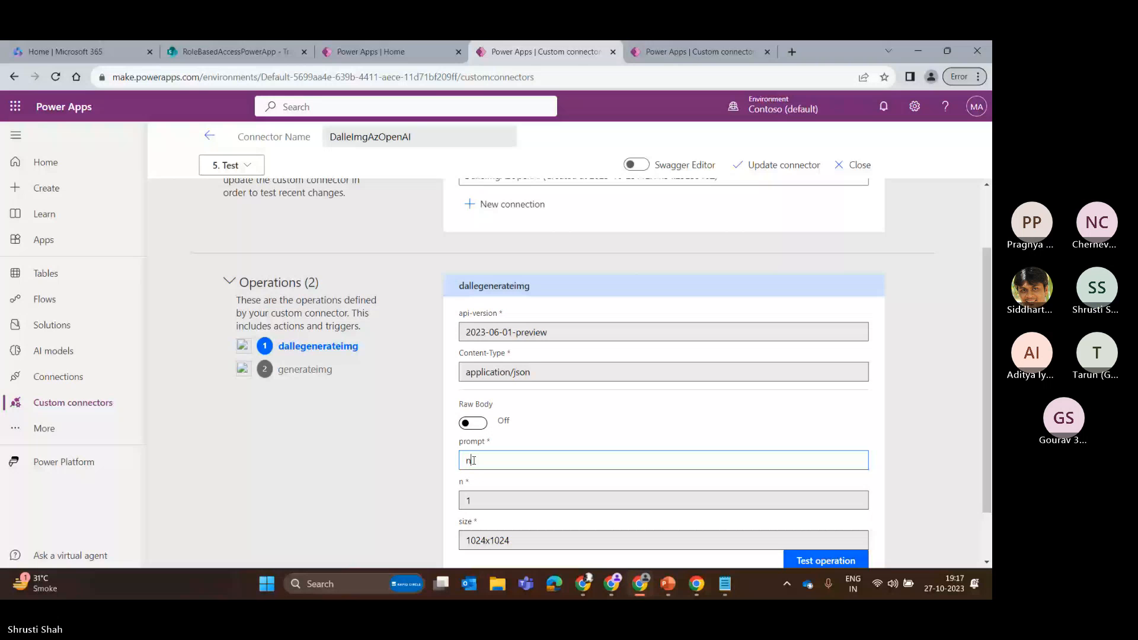
pyautogui.press('BackSpace')
pyautogui.write('waterfront new york')
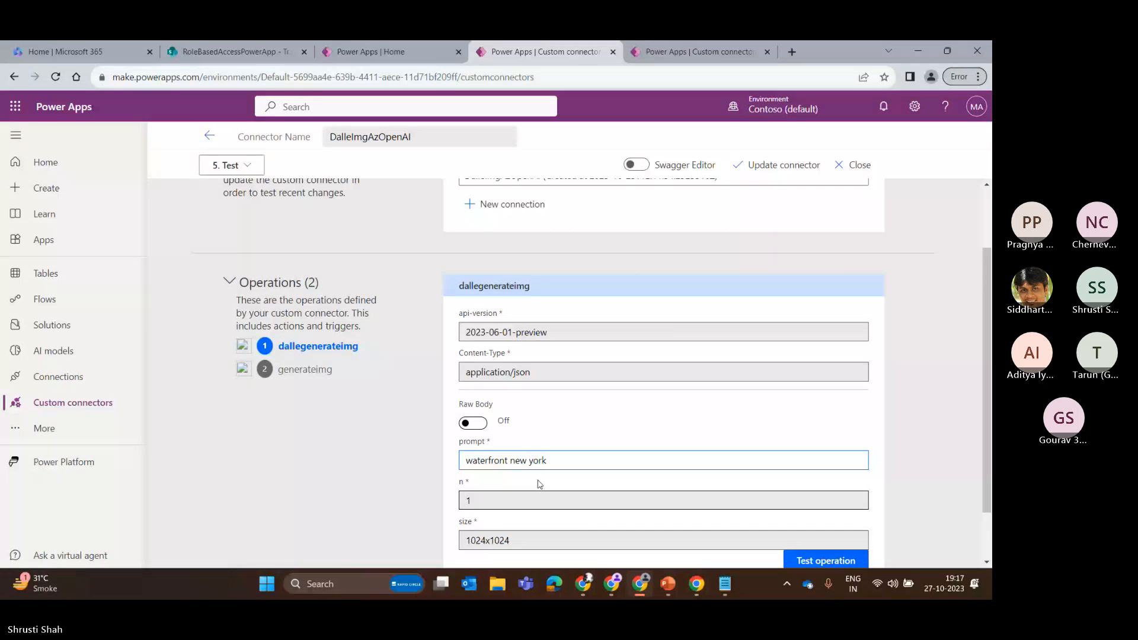
pyautogui.press('BackSpace')
pyautogui.press('BackSpace')
pyautogui.press('BackSpace')
pyautogui.press('BackSpace')
pyautogui.press('BackSpace')
pyautogui.press('BackSpace')
pyautogui.press('BackSpace')
pyautogui.press('BackSpace')
pyautogui.write('with new york skyline')
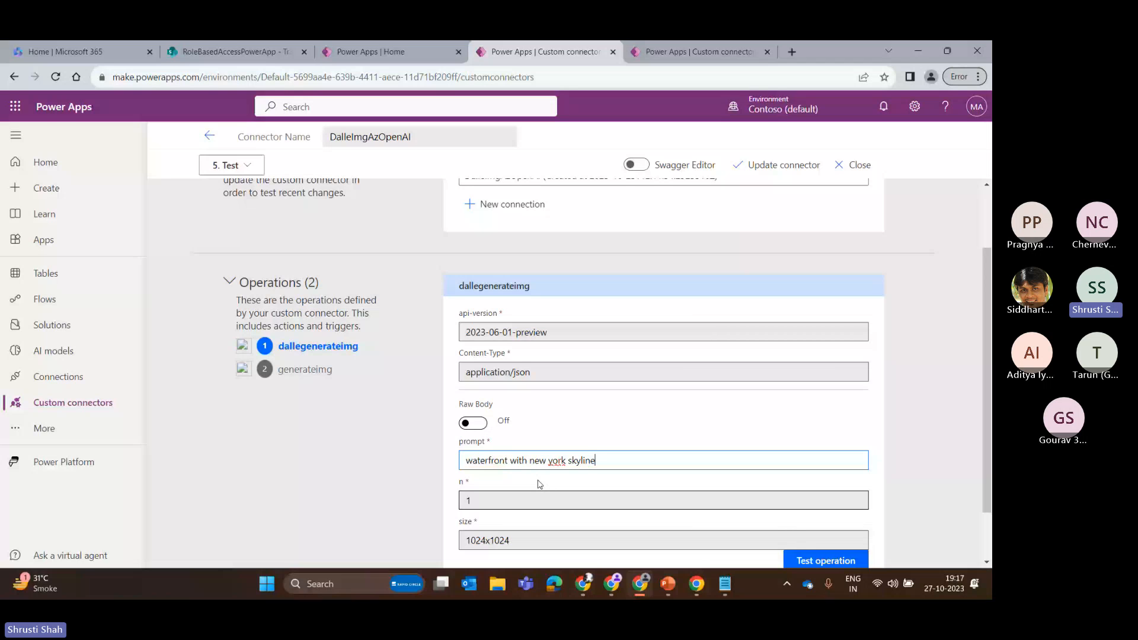
pyautogui.scroll(-1, 540, 484)
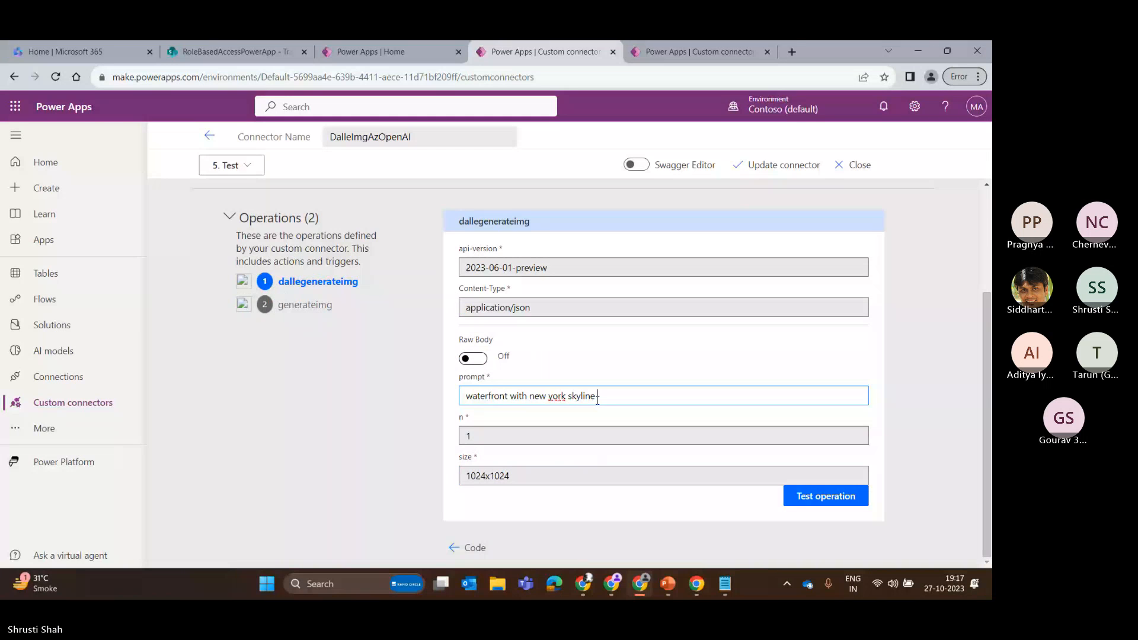
pyautogui.write('as a backdrop')
pyautogui.click(830, 498)
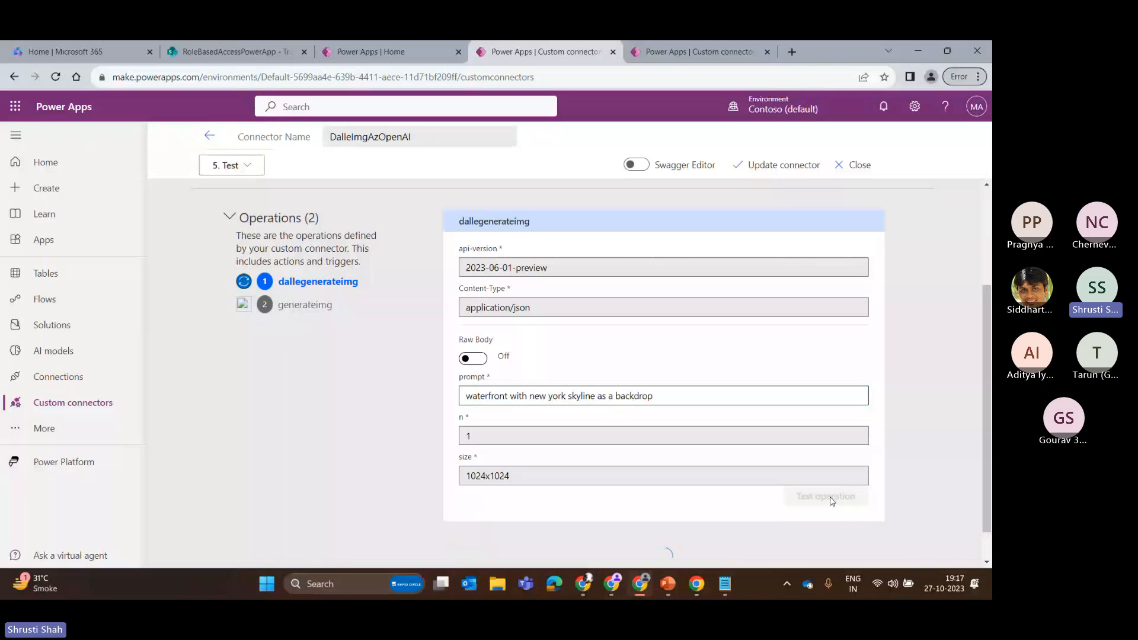
# - Examine the test operation's response status, headers and body, and compare them with the selected connection and request values
pyautogui.scroll(-2, 618, 428)
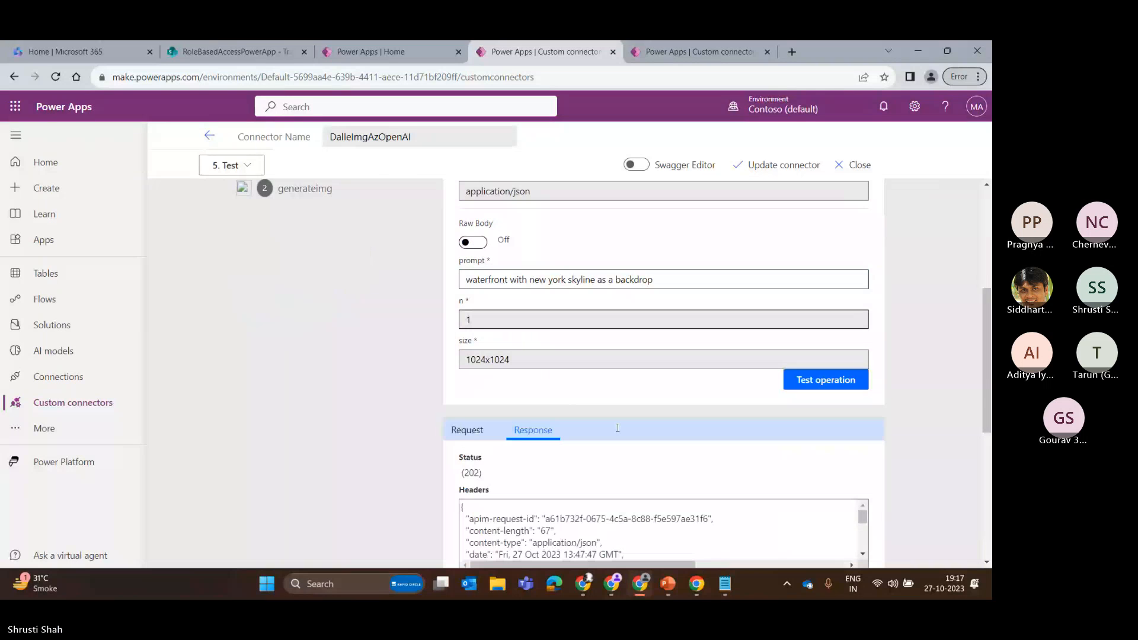
pyautogui.scroll(-6, 618, 428)
pyautogui.moveTo(467, 265); pyautogui.dragTo(504, 306)
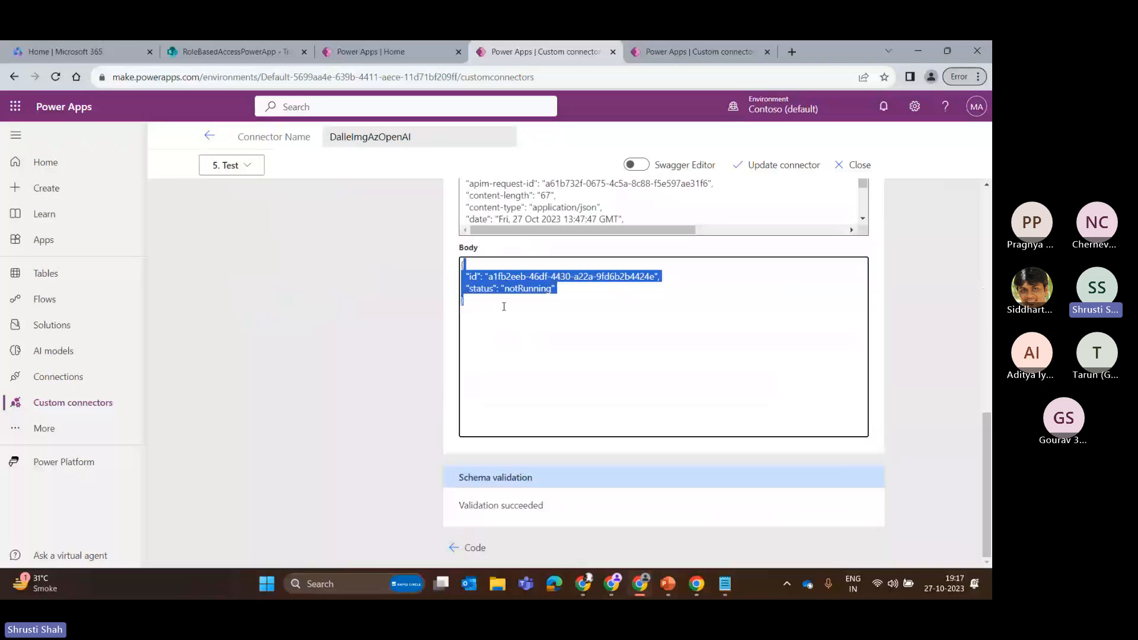
pyautogui.scroll(10, 577, 356)
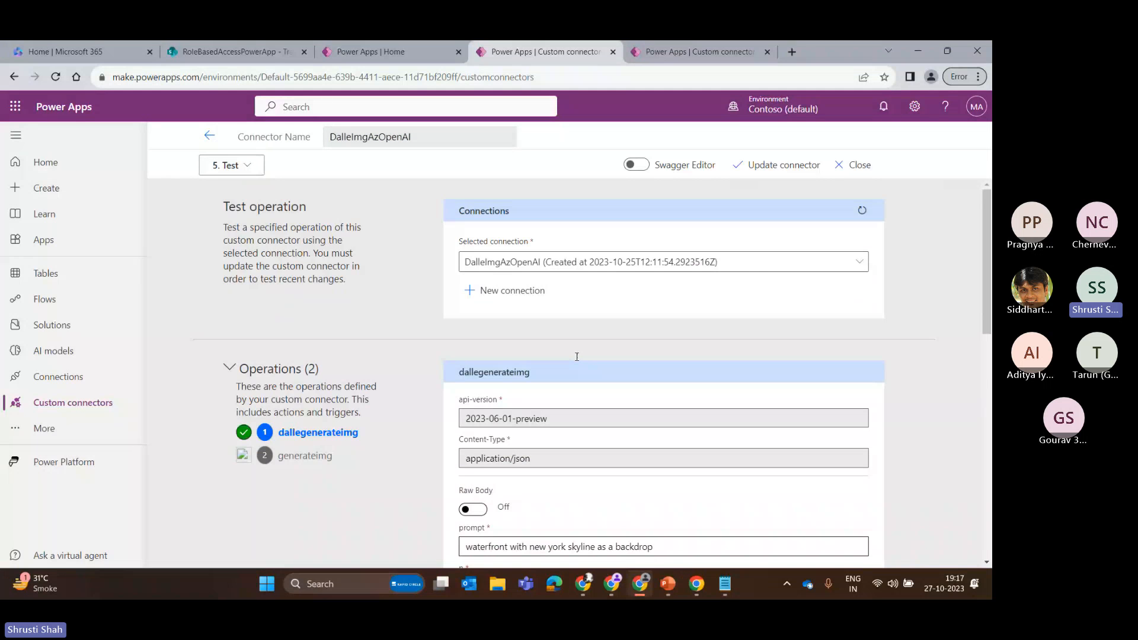
pyautogui.scroll(-2, 545, 387)
pyautogui.scroll(-3, 546, 386)
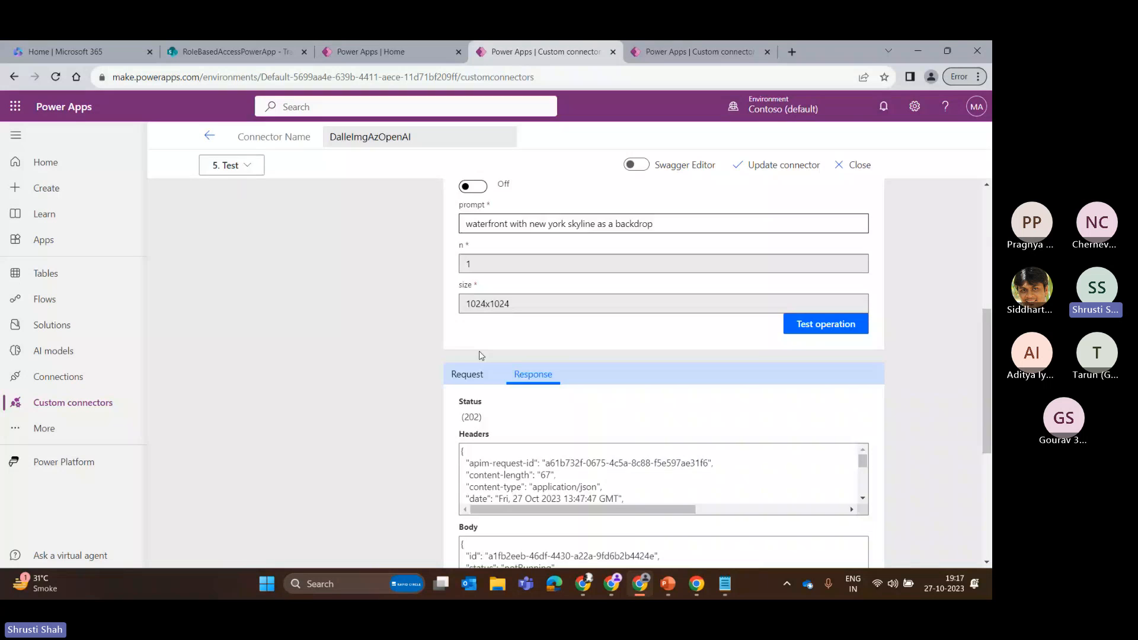
pyautogui.scroll(5, 481, 354)
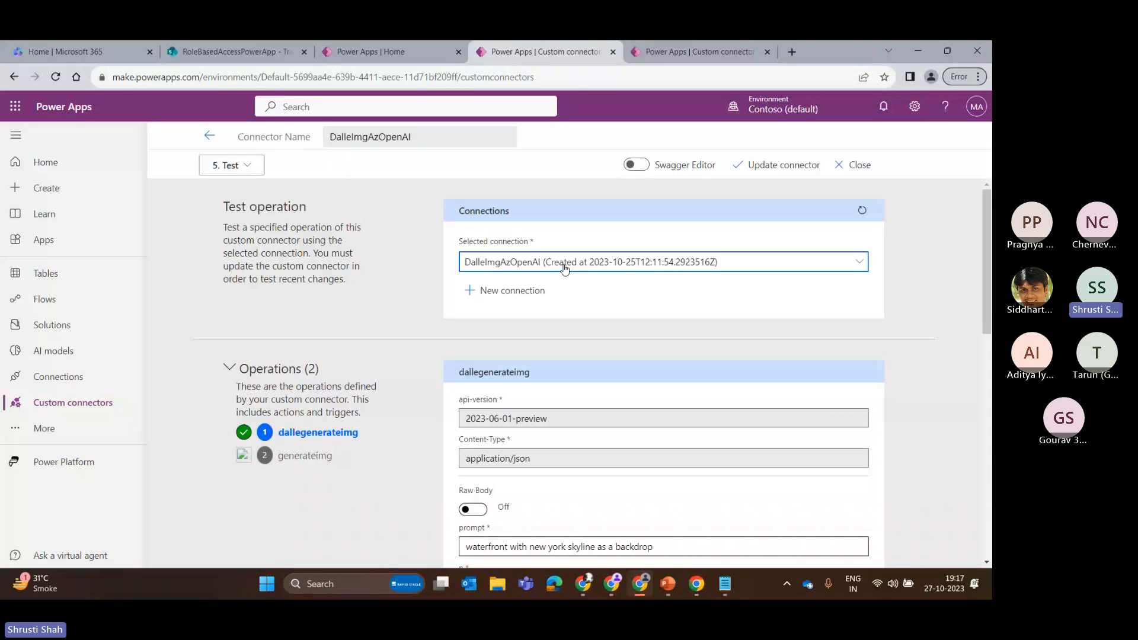
# - View the API key field of the new connection form, dismiss it without creating a connection, and return to the test response
pyautogui.click(507, 291)
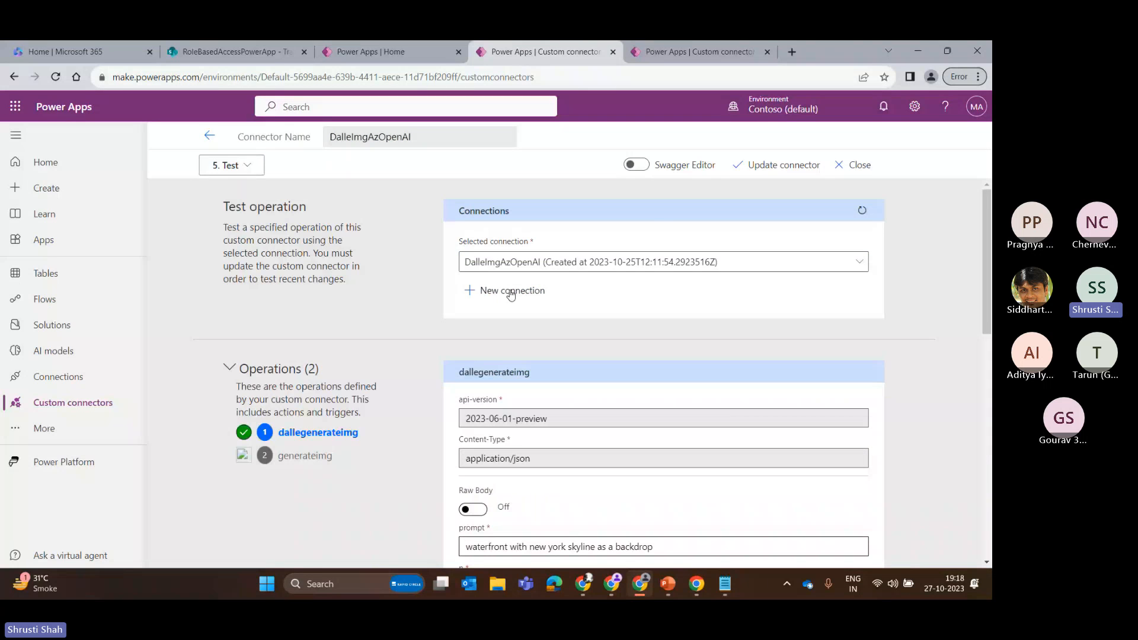
pyautogui.click(361, 248)
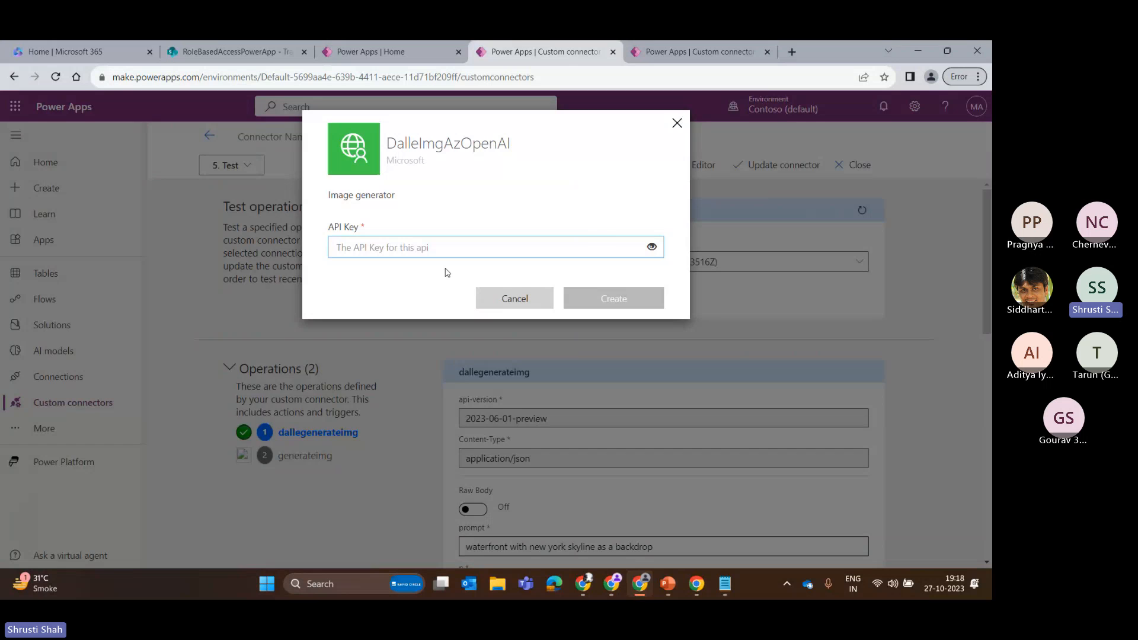
pyautogui.press('Escape')
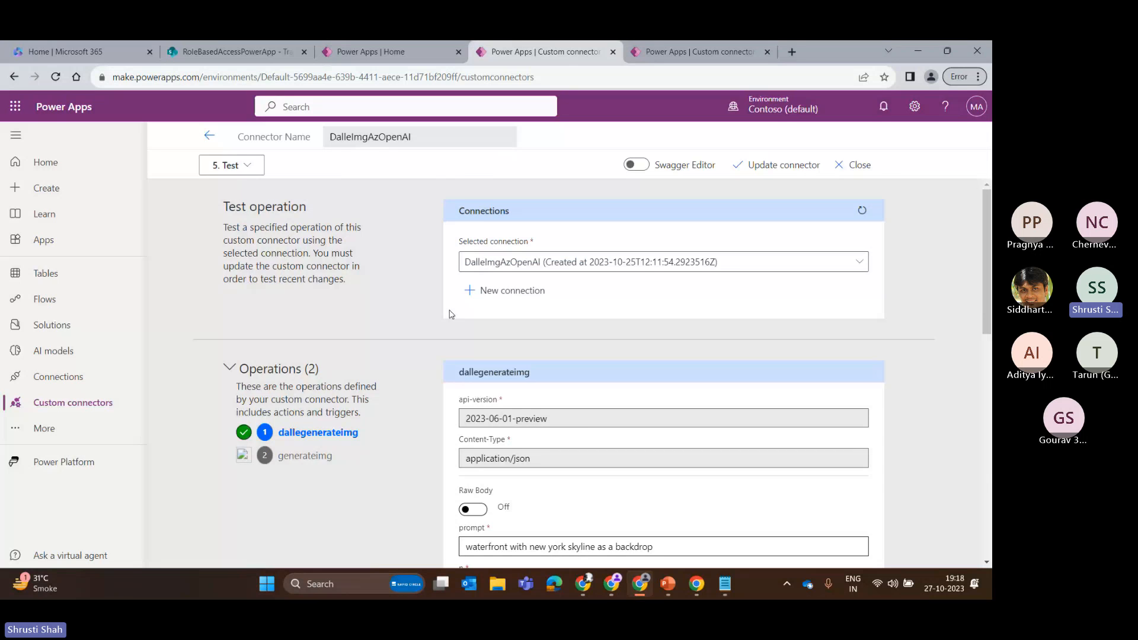
pyautogui.scroll(-6, 452, 315)
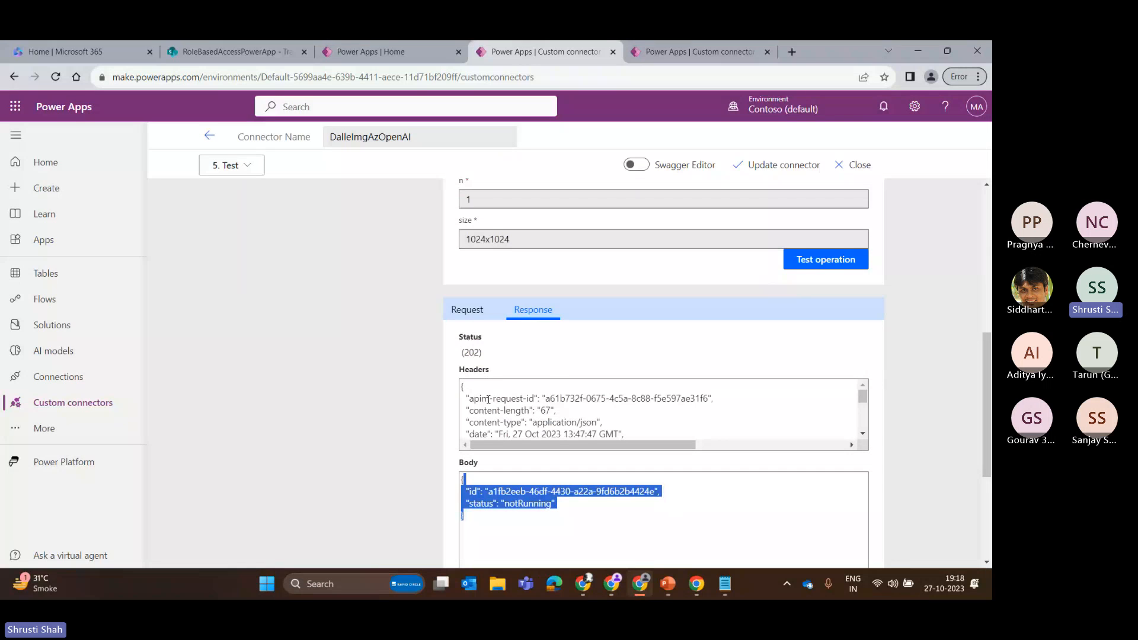
# - Copy the id value from the test response body and open the generateimg operation's test form
pyautogui.scroll(-5, 488, 400)
pyautogui.click(502, 505)
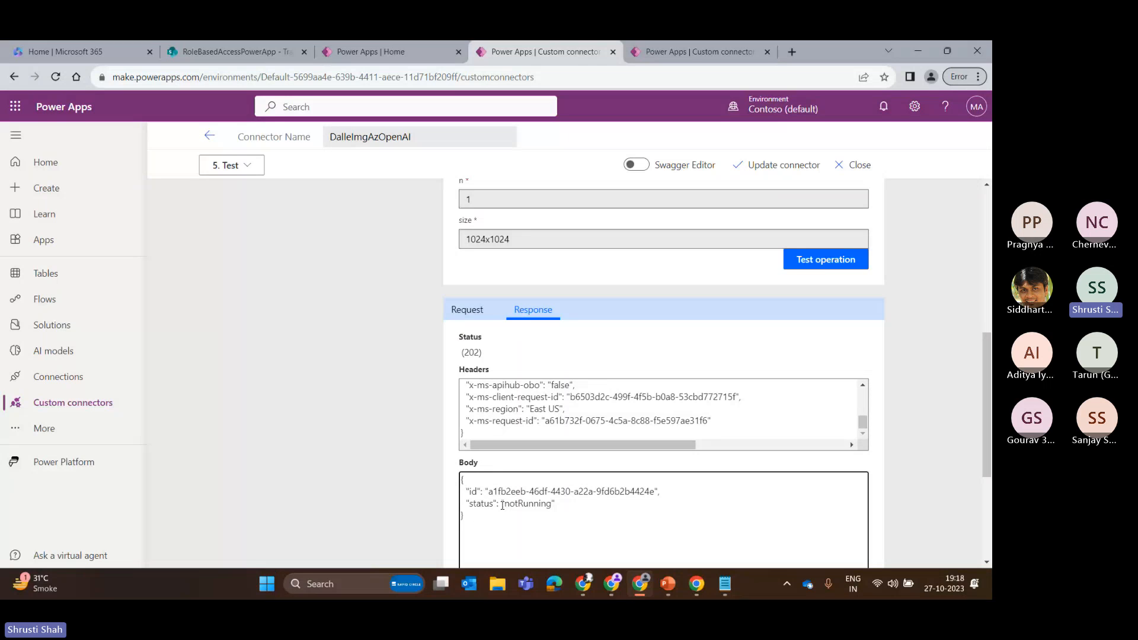
pyautogui.scroll(-3, 546, 541)
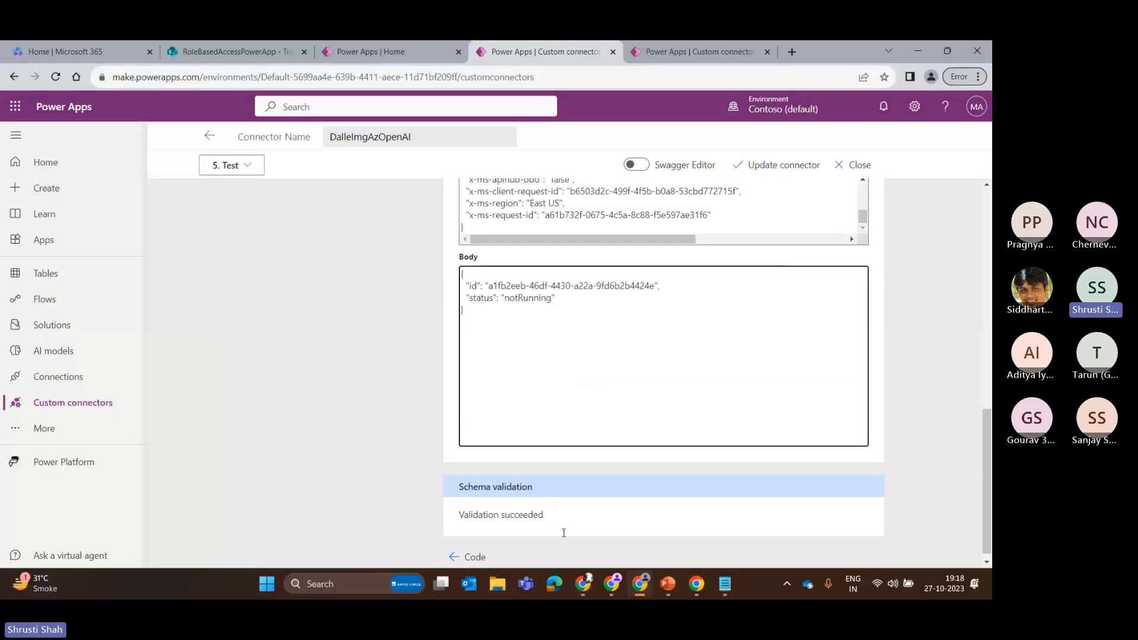
pyautogui.moveTo(489, 277); pyautogui.dragTo(655, 276)
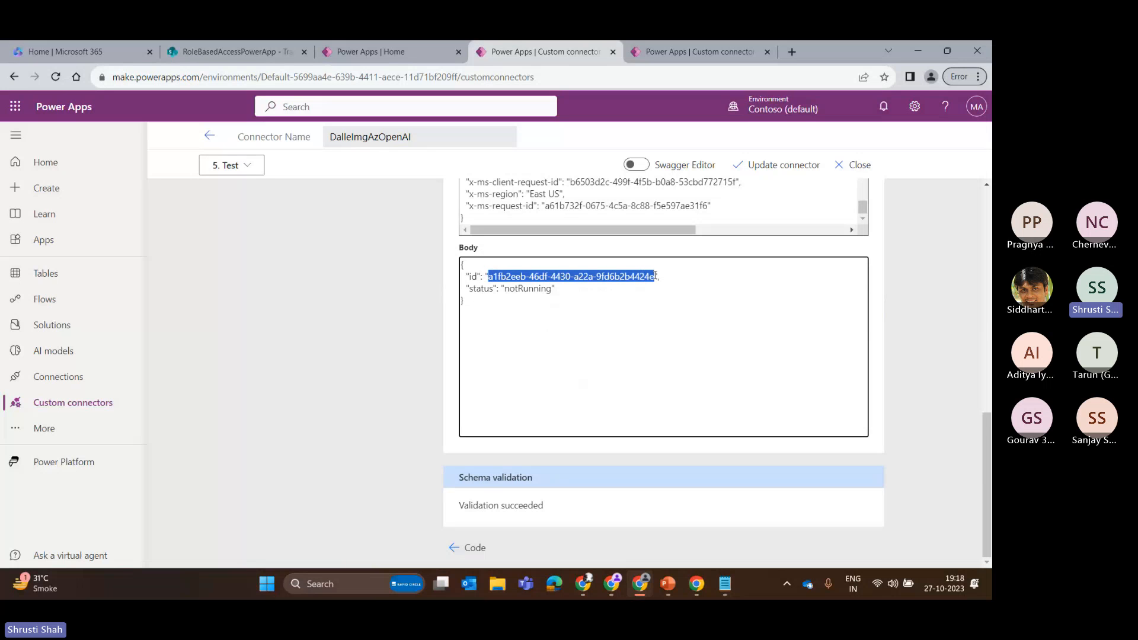
pyautogui.scroll(10, 303, 477)
pyautogui.click(298, 457)
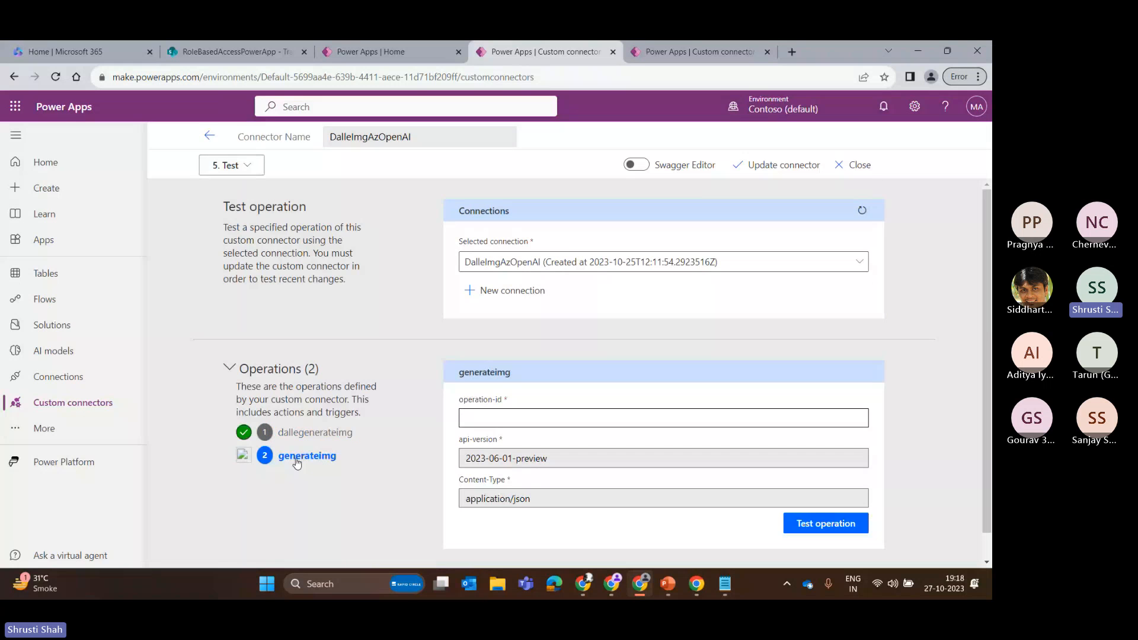
# - Open the connector's Definition step and display the generateimg action's general and request settings
pyautogui.click(231, 165)
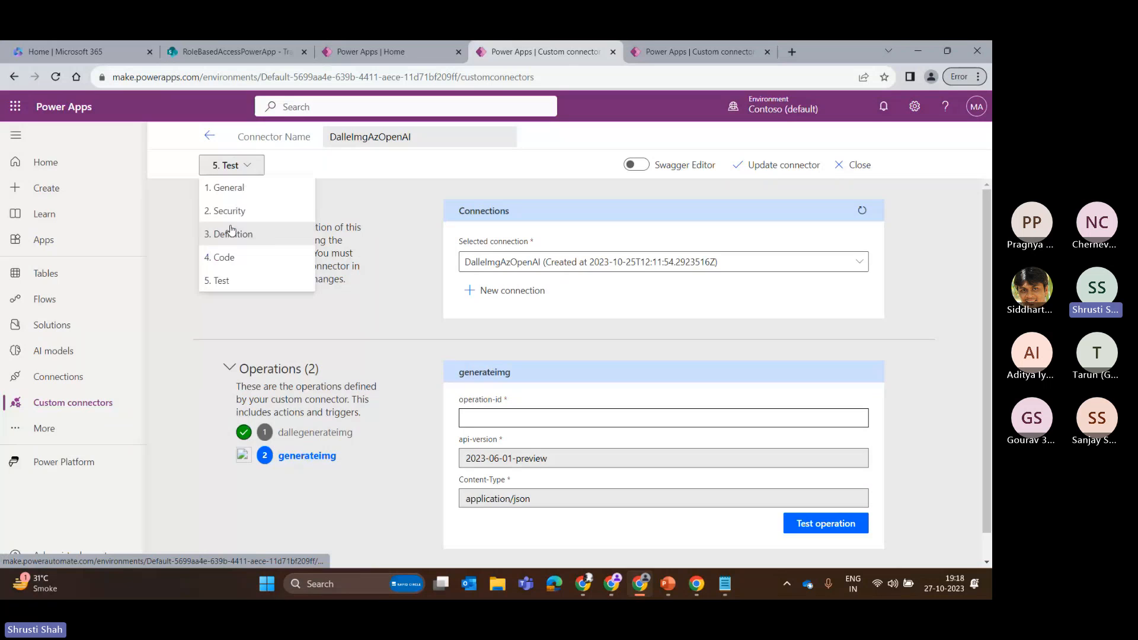
pyautogui.click(231, 232)
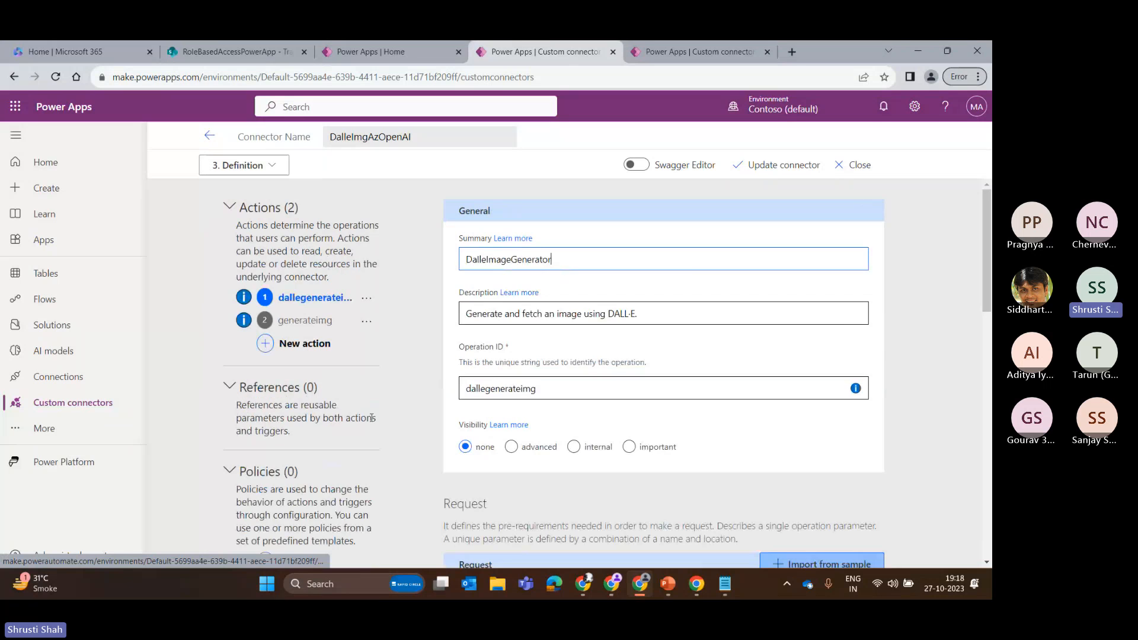
pyautogui.click(248, 165)
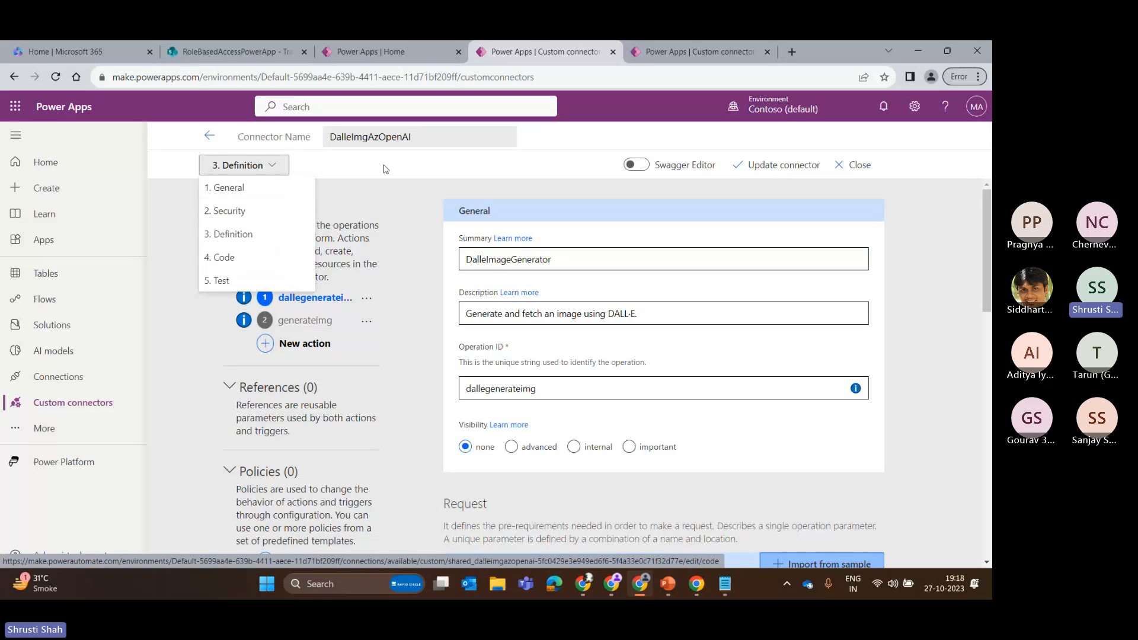
pyautogui.click(391, 244)
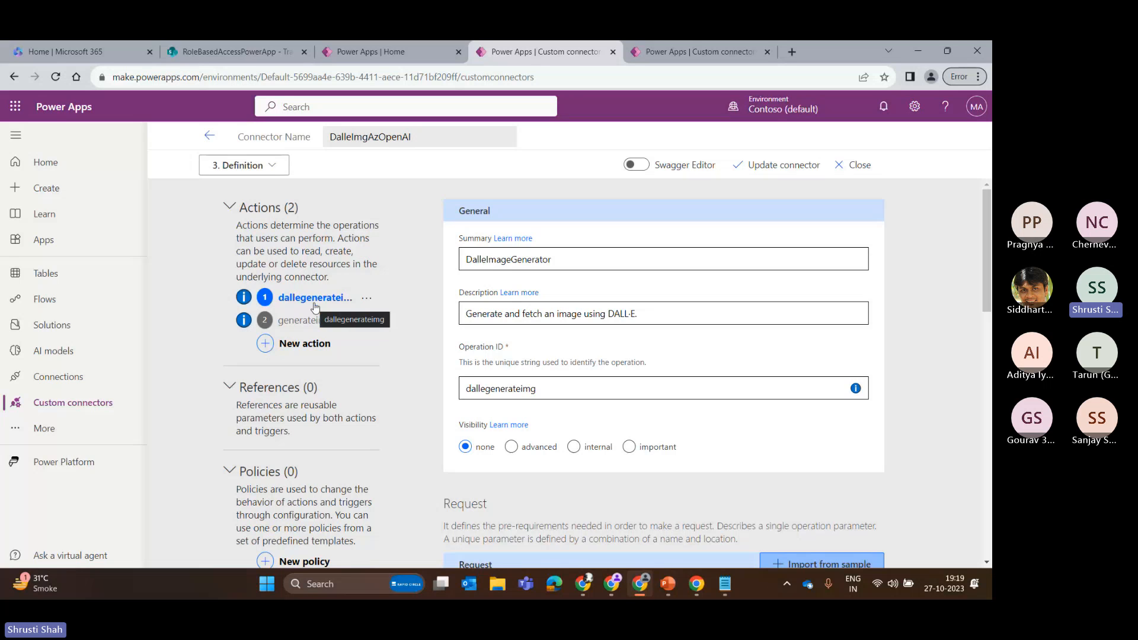
pyautogui.click(298, 320)
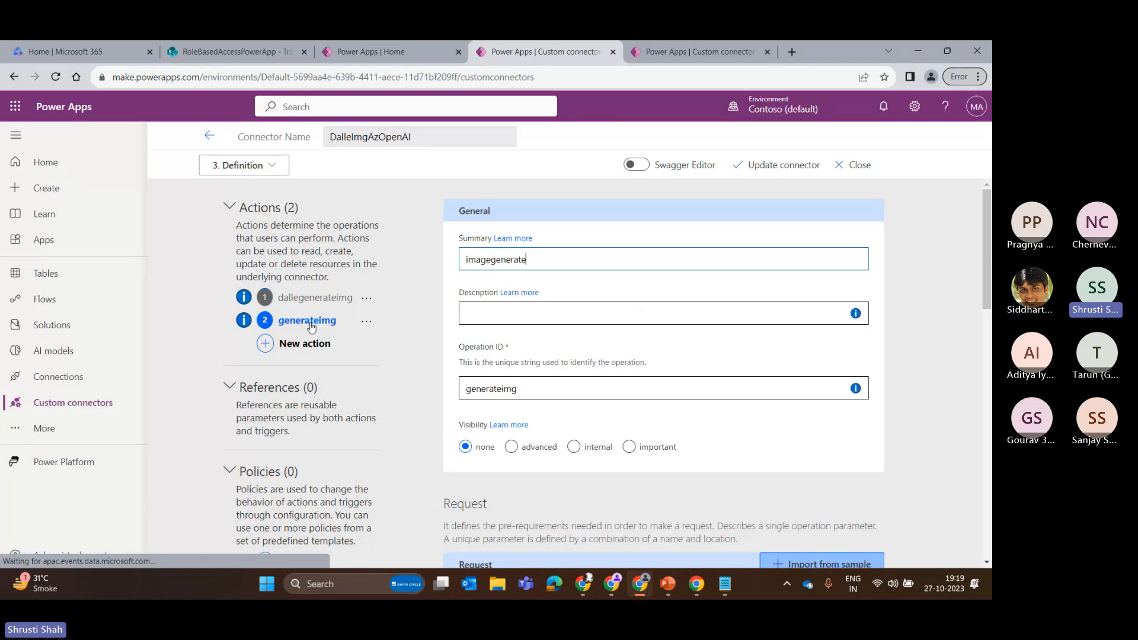
pyautogui.scroll(-3, 417, 356)
pyautogui.scroll(3, 417, 356)
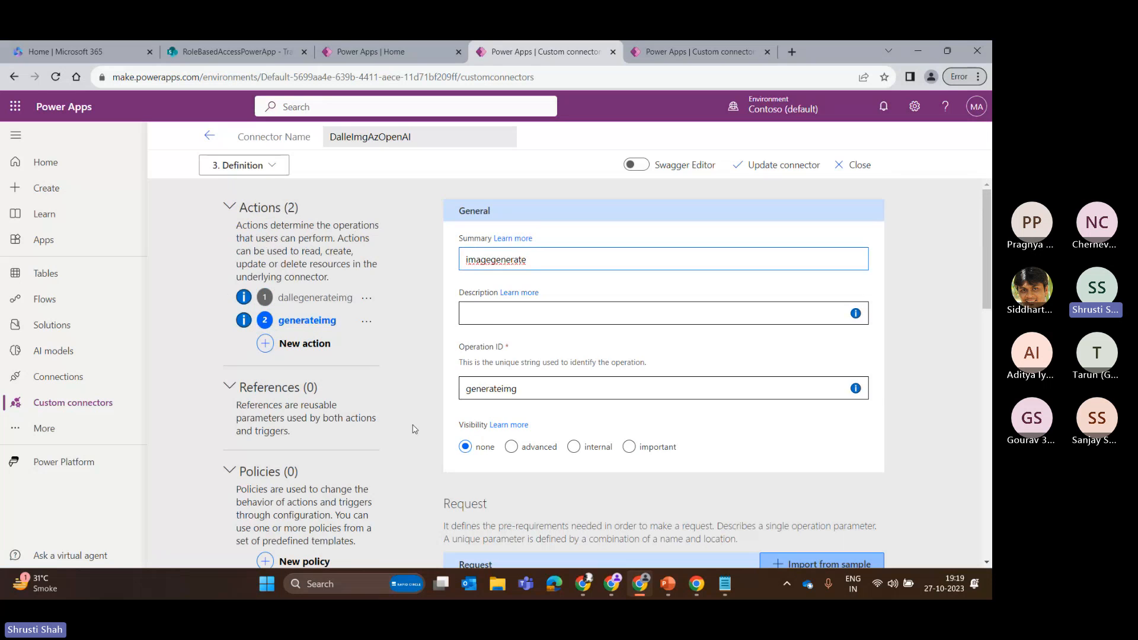
pyautogui.scroll(-3, 415, 430)
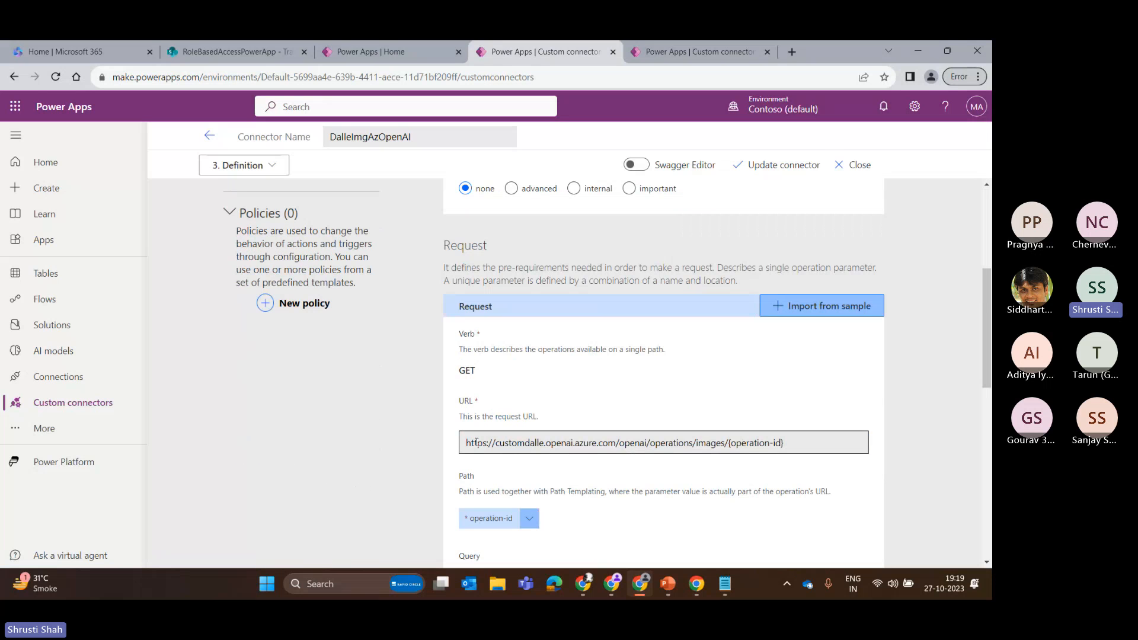
# - Compare the generateimg request URL with the endpoint in the DALL·E playground's sample code in Azure OpenAI Studio
pyautogui.moveTo(467, 443); pyautogui.dragTo(775, 446)
pyautogui.scroll(-4, 656, 307)
pyautogui.scroll(2, 656, 308)
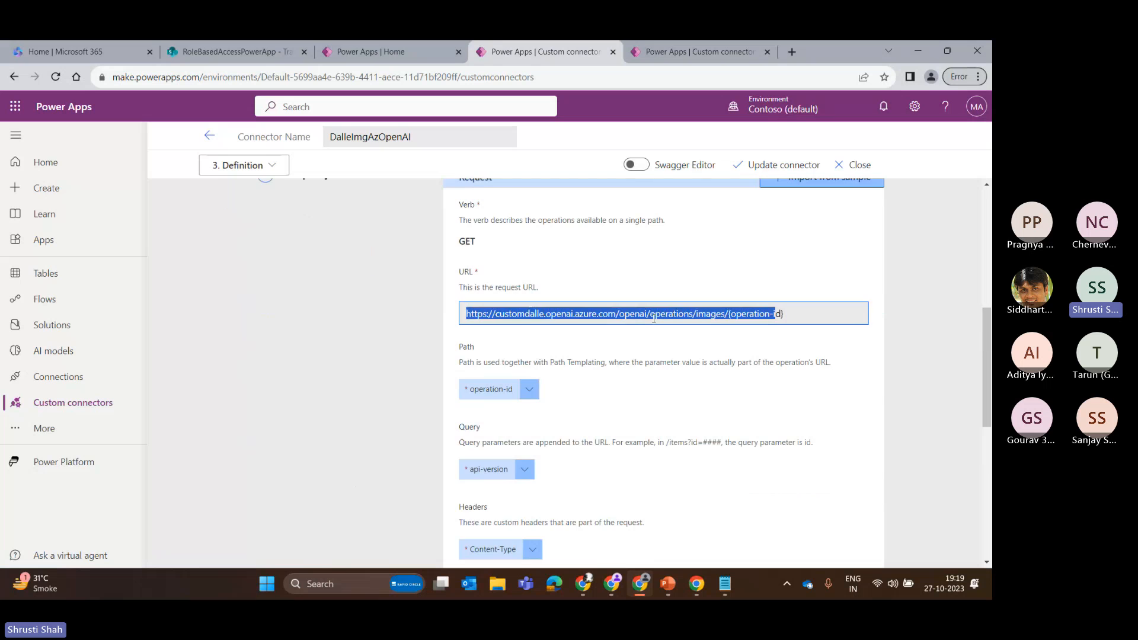
pyautogui.click(619, 487)
pyautogui.click(584, 594)
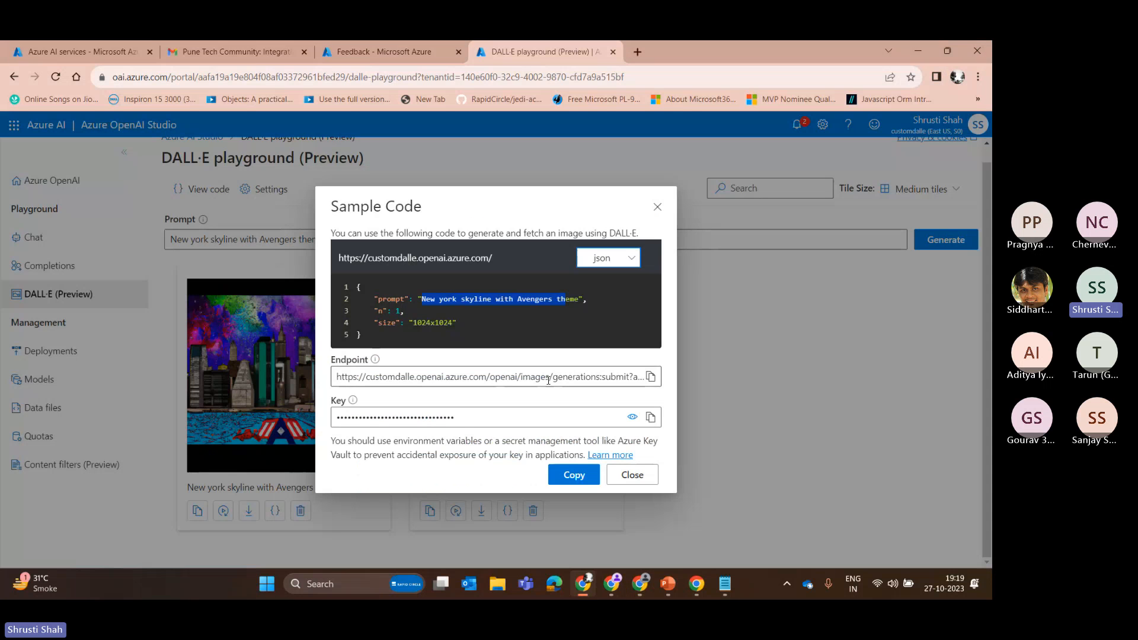
pyautogui.moveTo(546, 377); pyautogui.dragTo(627, 380)
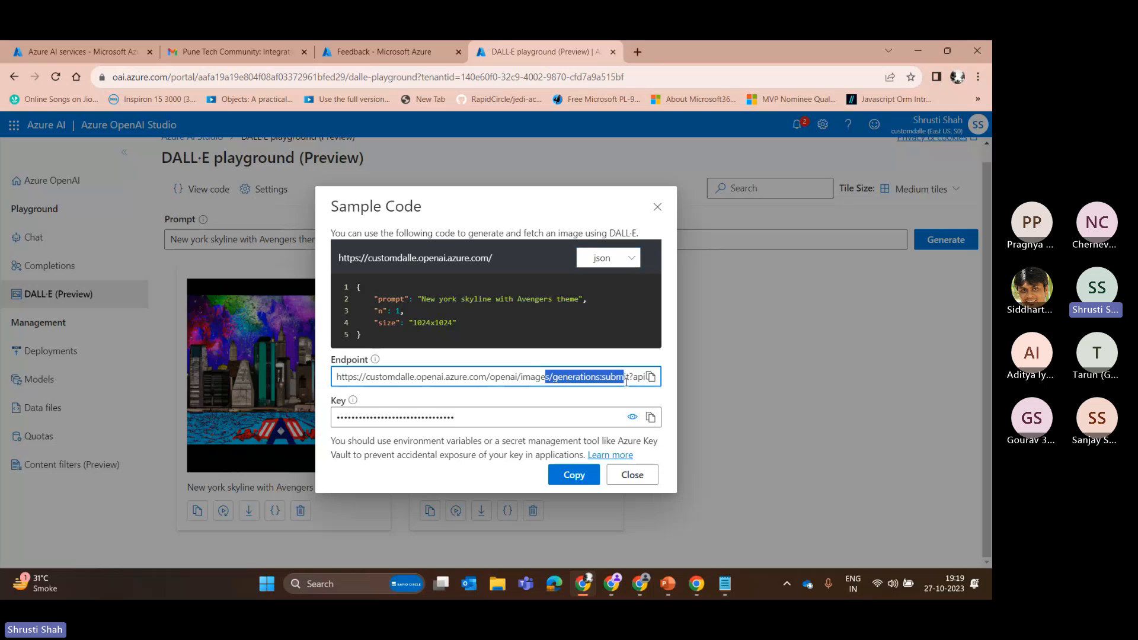
pyautogui.click(927, 48)
# - Back in the connector definition, inspect the "operations/images/{operation-id}" part of the generateimg request URL
pyautogui.click(635, 318)
pyautogui.doubleClick(635, 318)
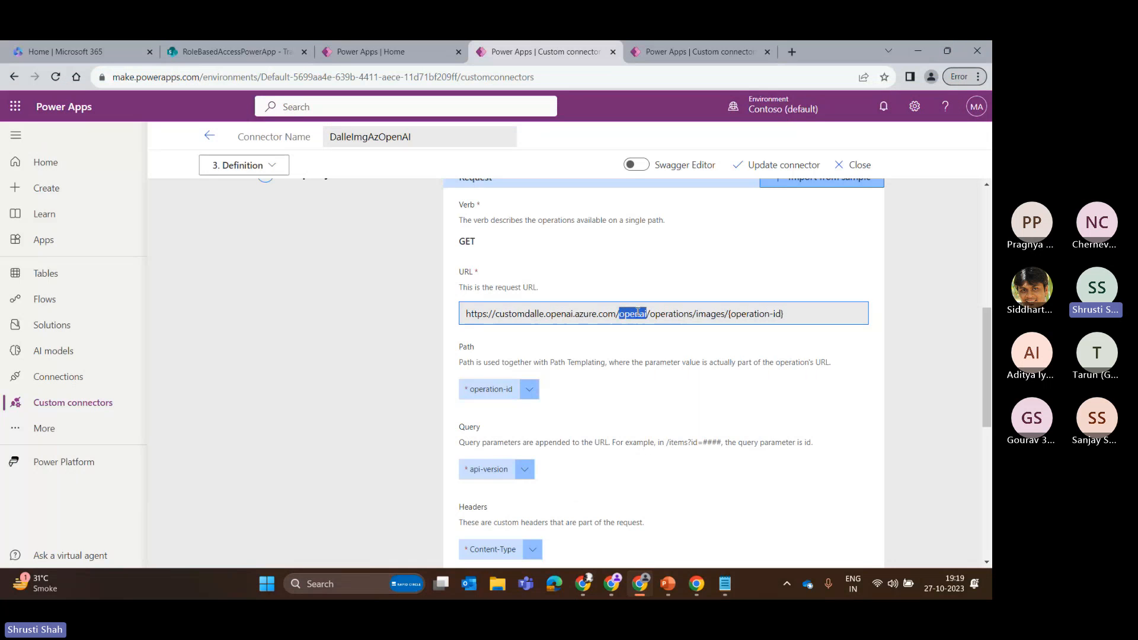
pyautogui.click(669, 320)
pyautogui.doubleClick(713, 312)
pyautogui.moveTo(810, 310); pyautogui.dragTo(650, 317)
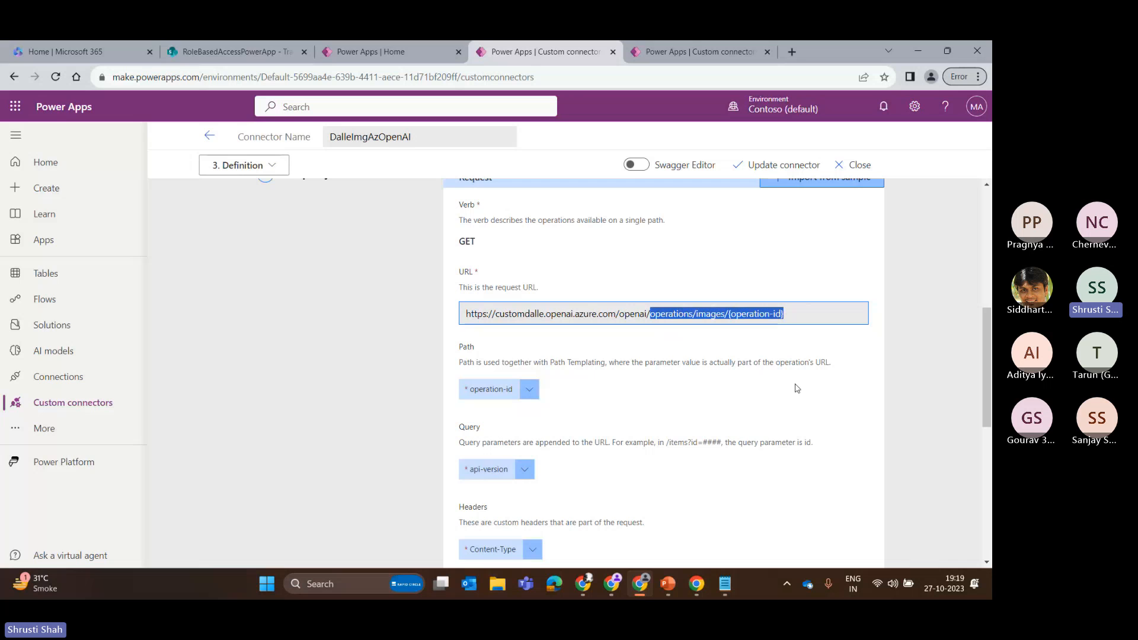
# - Inspect the settings of the operation-id path parameter and return to the generateimg action without changing them
pyautogui.scroll(-1, 637, 431)
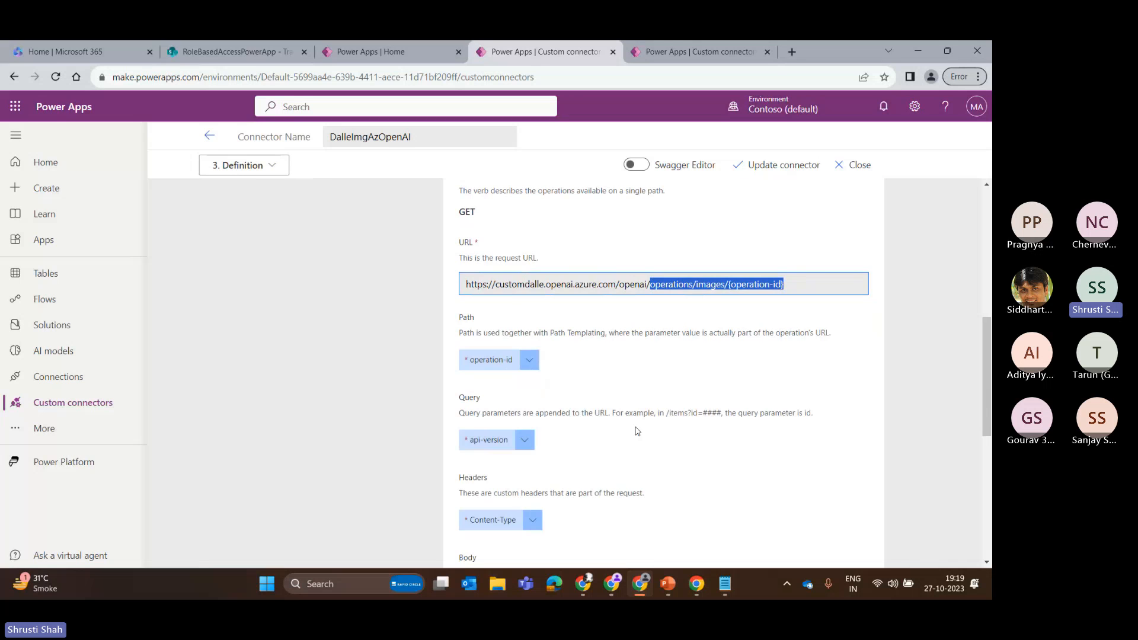
pyautogui.scroll(-1, 638, 431)
pyautogui.click(529, 325)
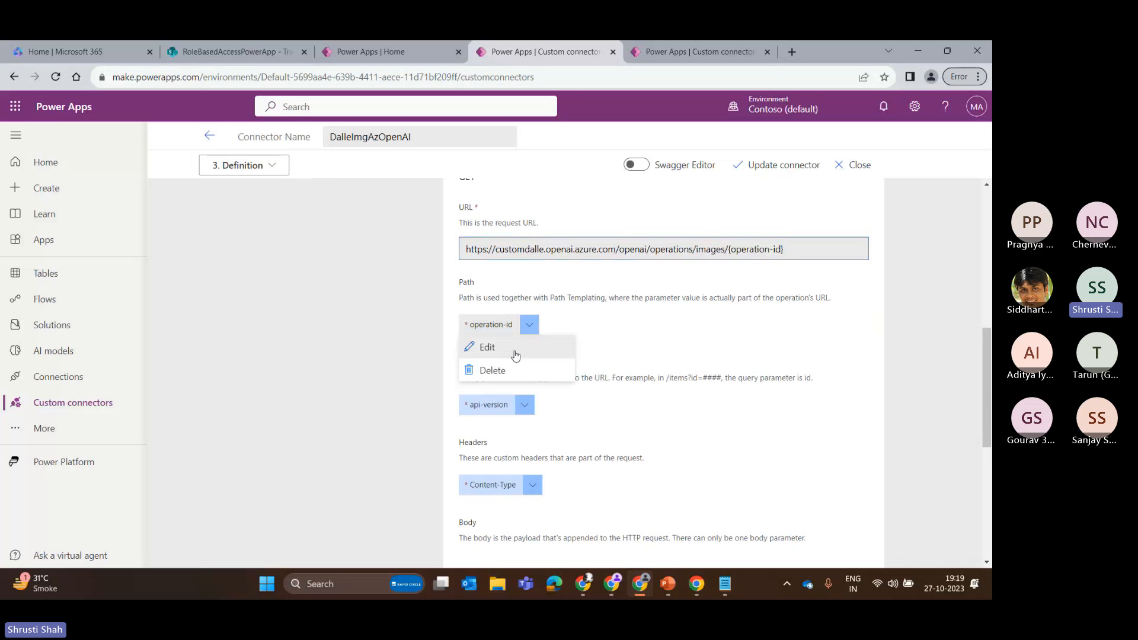
pyautogui.click(515, 355)
pyautogui.scroll(-5, 553, 440)
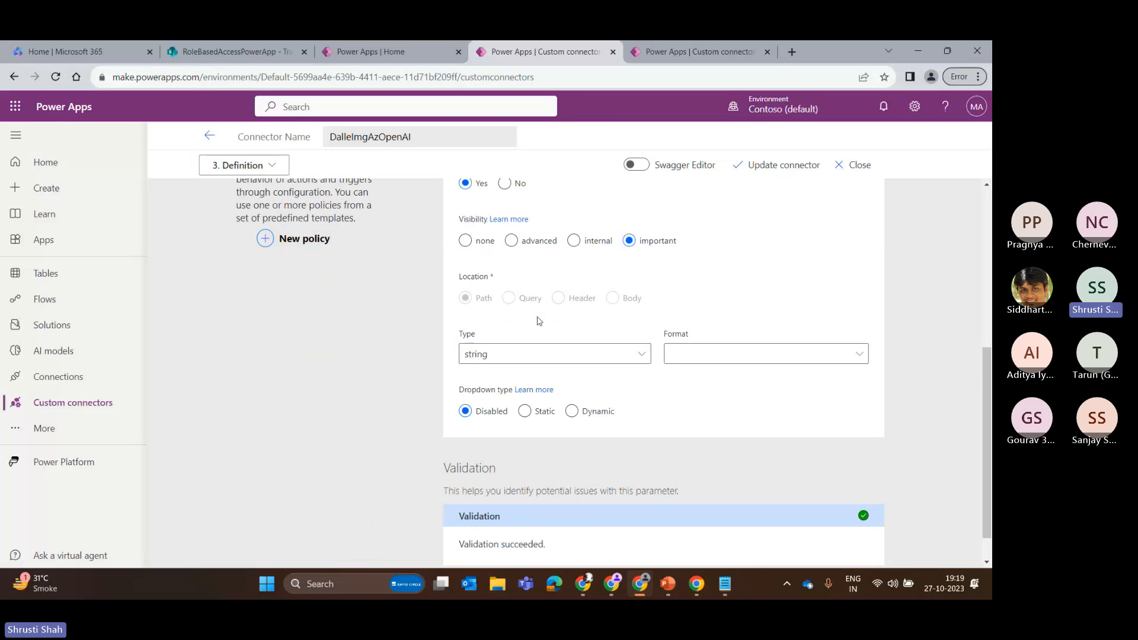
pyautogui.scroll(4, 573, 383)
pyautogui.click(601, 498)
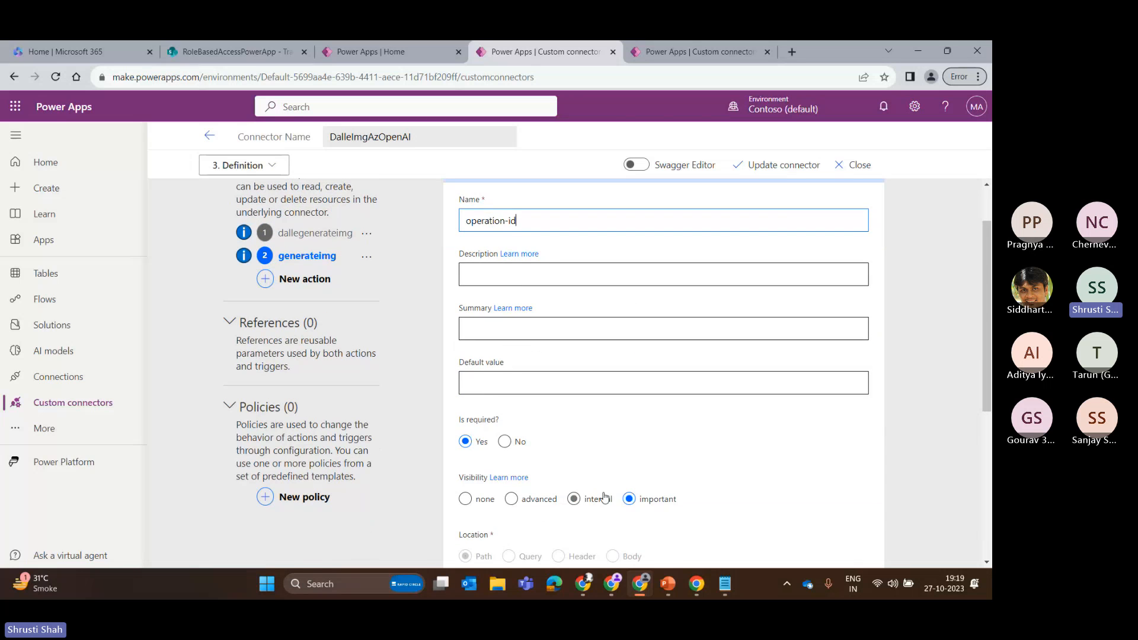
pyautogui.scroll(1, 601, 498)
pyautogui.click(453, 216)
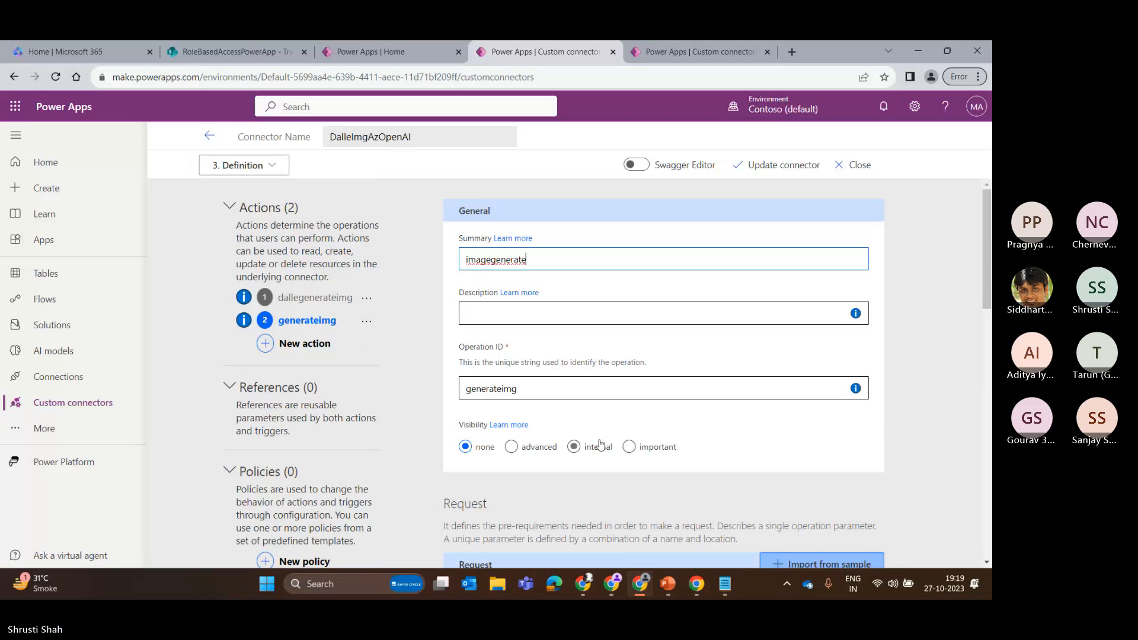
# - Review the generateimg request's verb, api-version query parameter, Content-Type header and body section
pyautogui.scroll(-7, 486, 394)
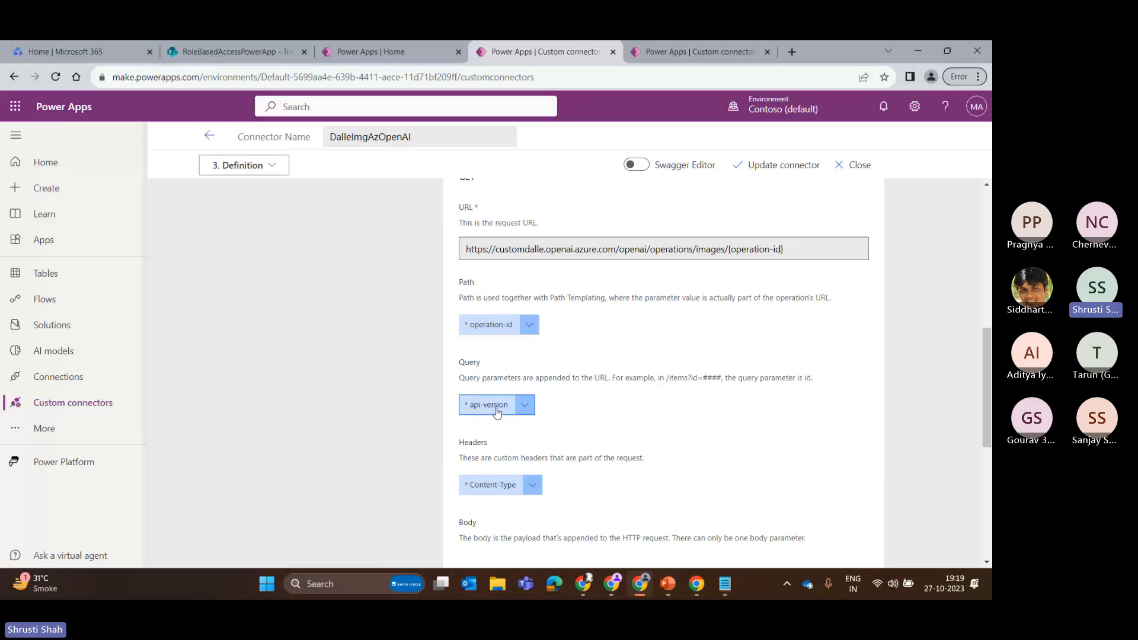
pyautogui.scroll(-2, 501, 409)
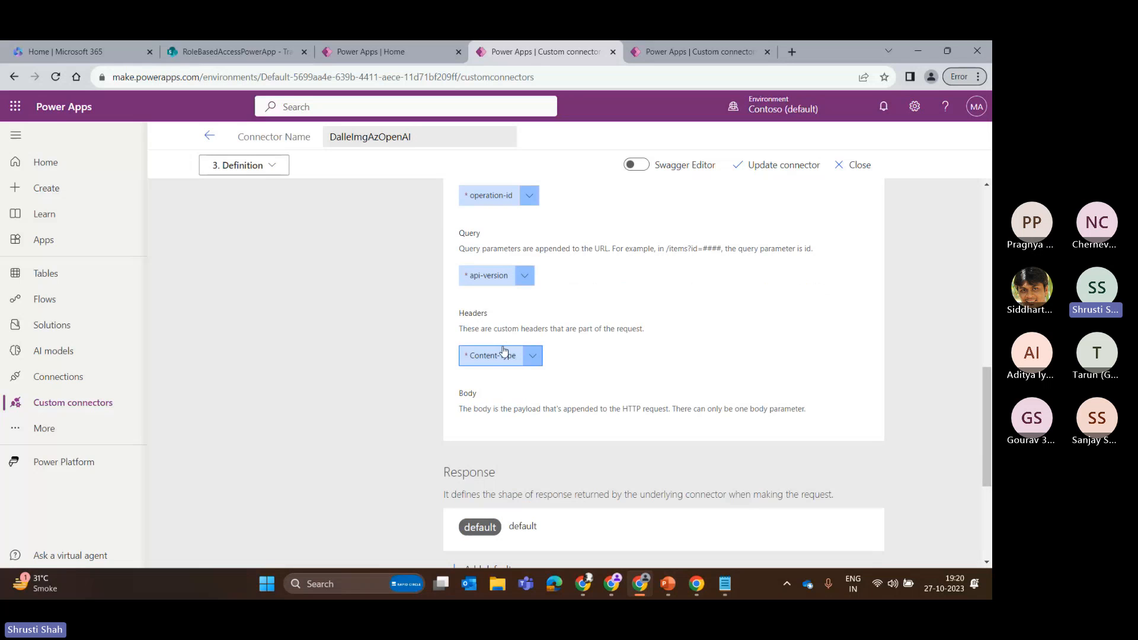
pyautogui.scroll(5, 531, 376)
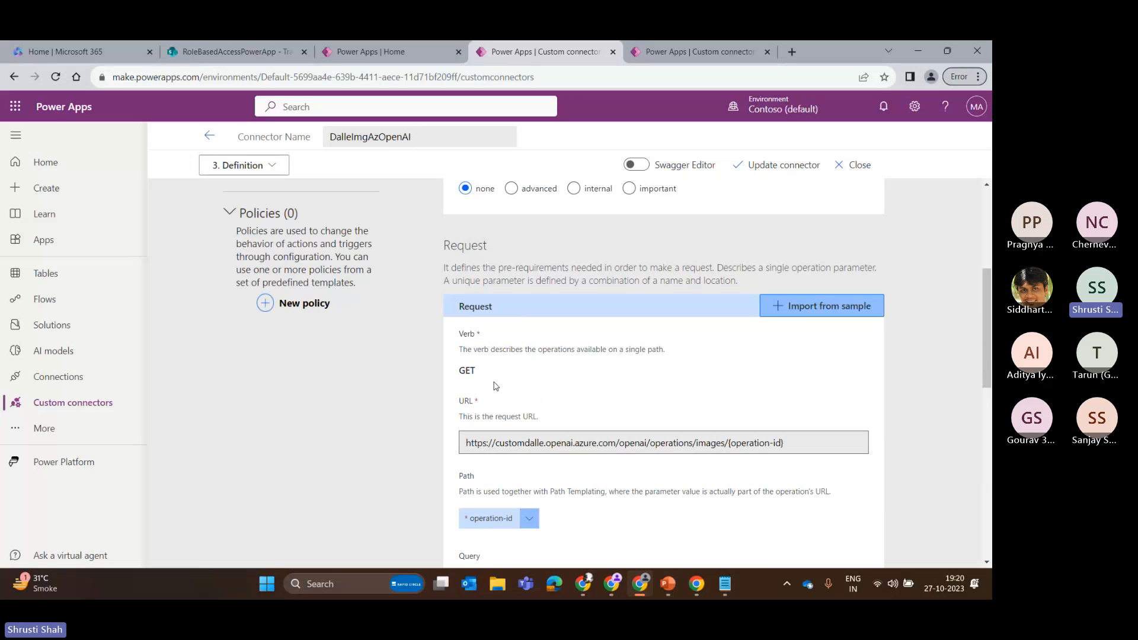
pyautogui.scroll(-5, 495, 389)
pyautogui.scroll(6, 286, 180)
# - Test the generateimg operation with the operation-id "a1fb2eeb-46df-4430-a22a-9fd6b2b4424e"
pyautogui.click(279, 168)
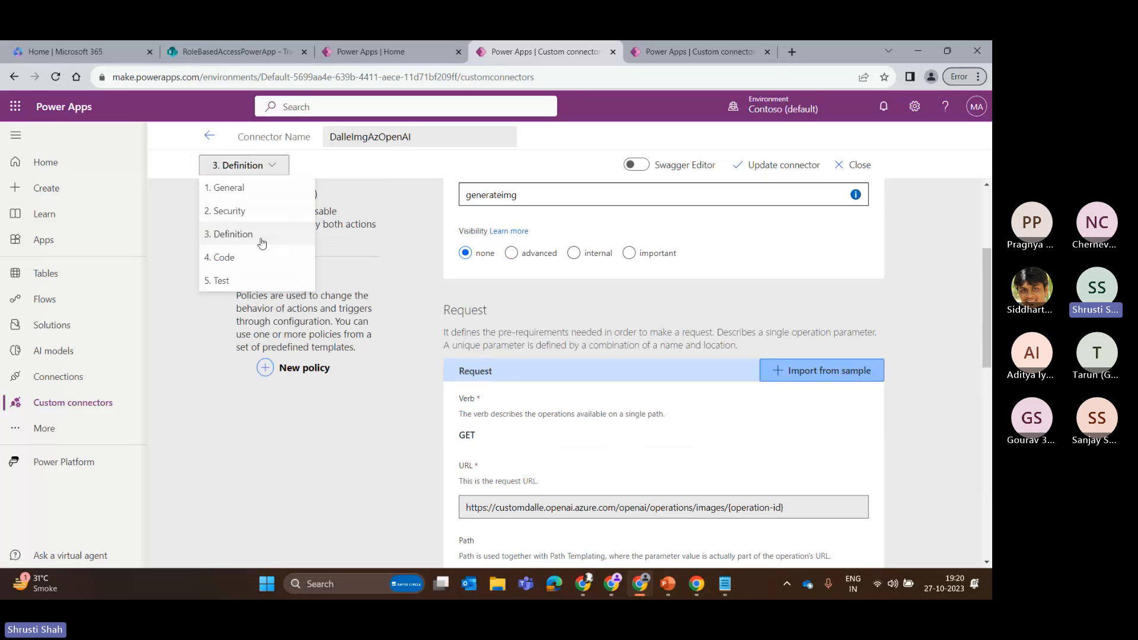
pyautogui.click(224, 282)
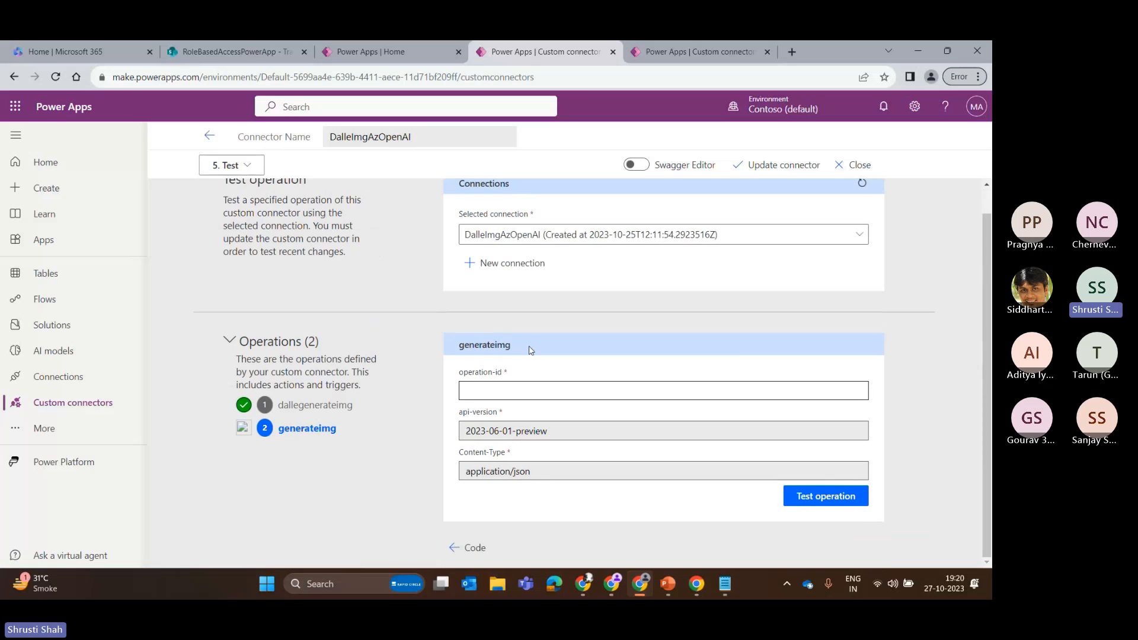
pyautogui.click(534, 391)
pyautogui.write('a1fb2eeb-46df-4430-a22a-9fd6b2b4424e')
pyautogui.click(811, 497)
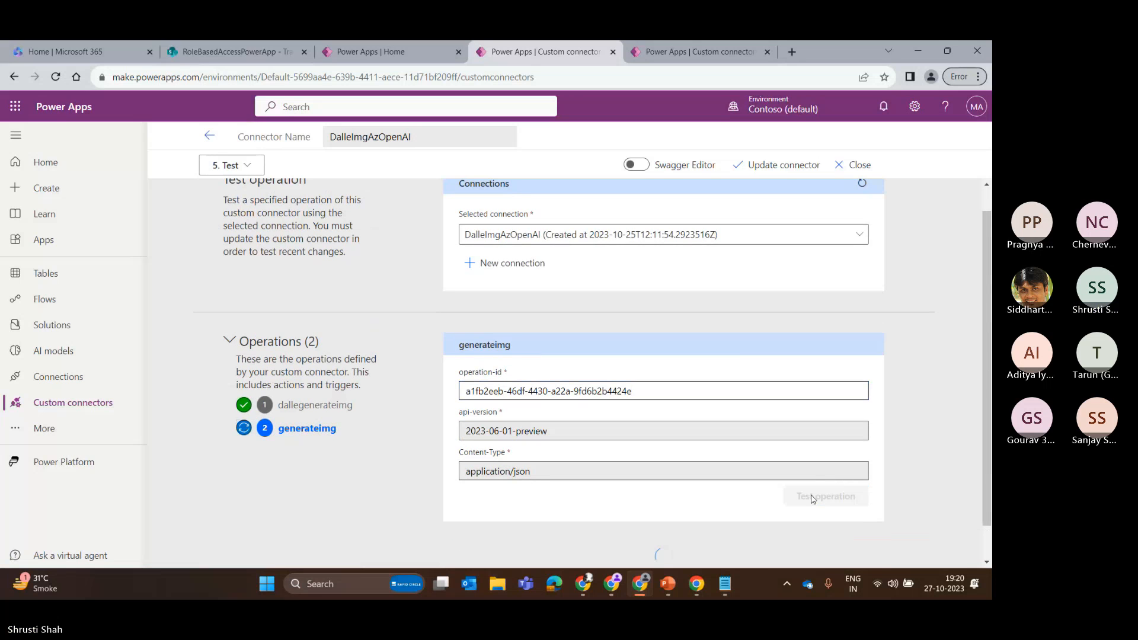
# - Copy the image URL from the generateimg response body and open it in a new browser tab
pyautogui.scroll(-8, 548, 379)
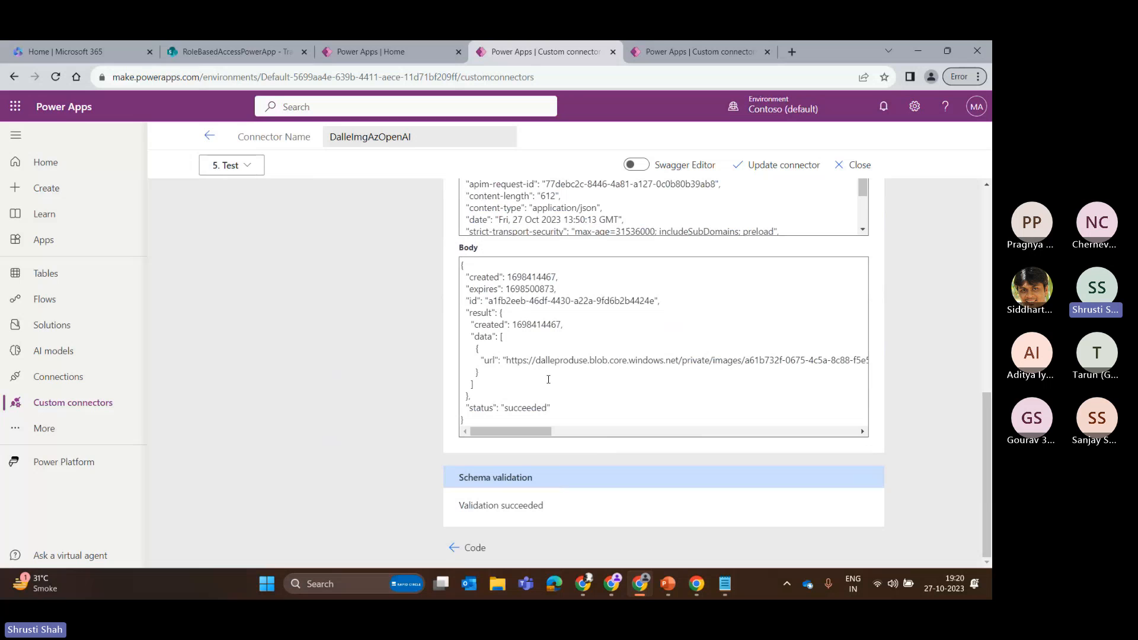
pyautogui.moveTo(506, 362); pyautogui.dragTo(861, 359)
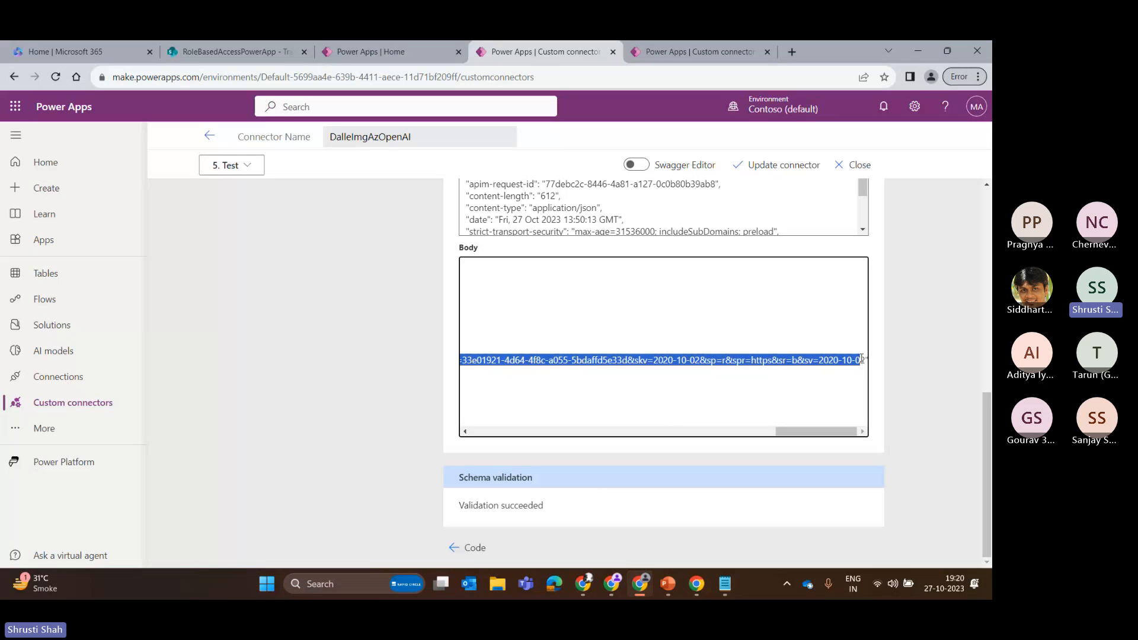
pyautogui.hotkey('ctrl', 'c')
pyautogui.click(792, 51)
pyautogui.hotkey('ctrl', 'v')
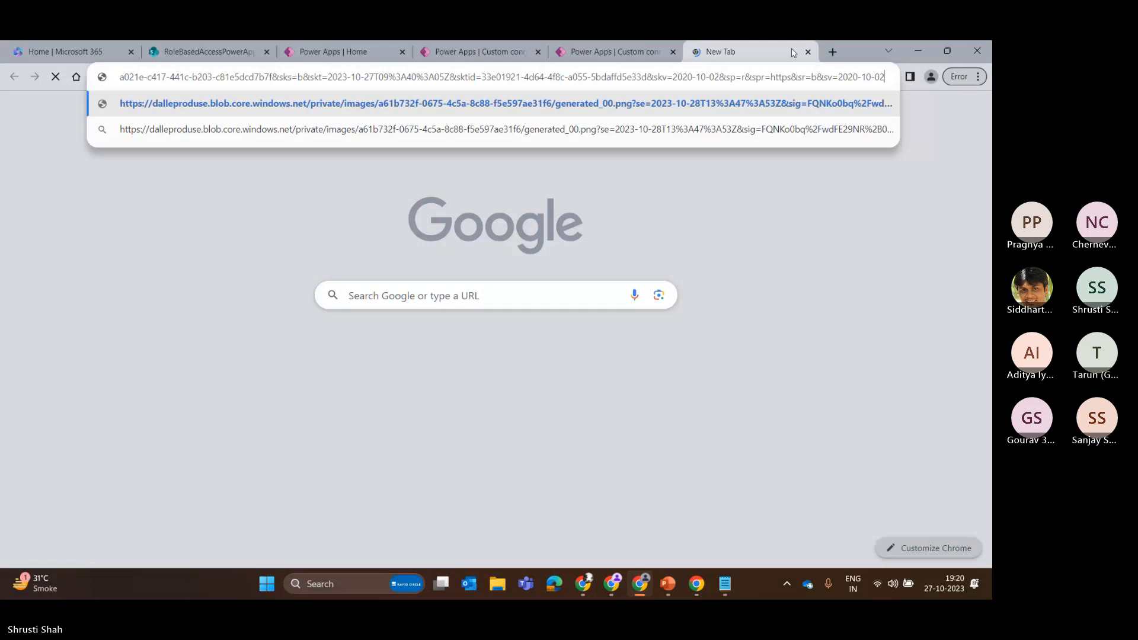
pyautogui.press('Return')
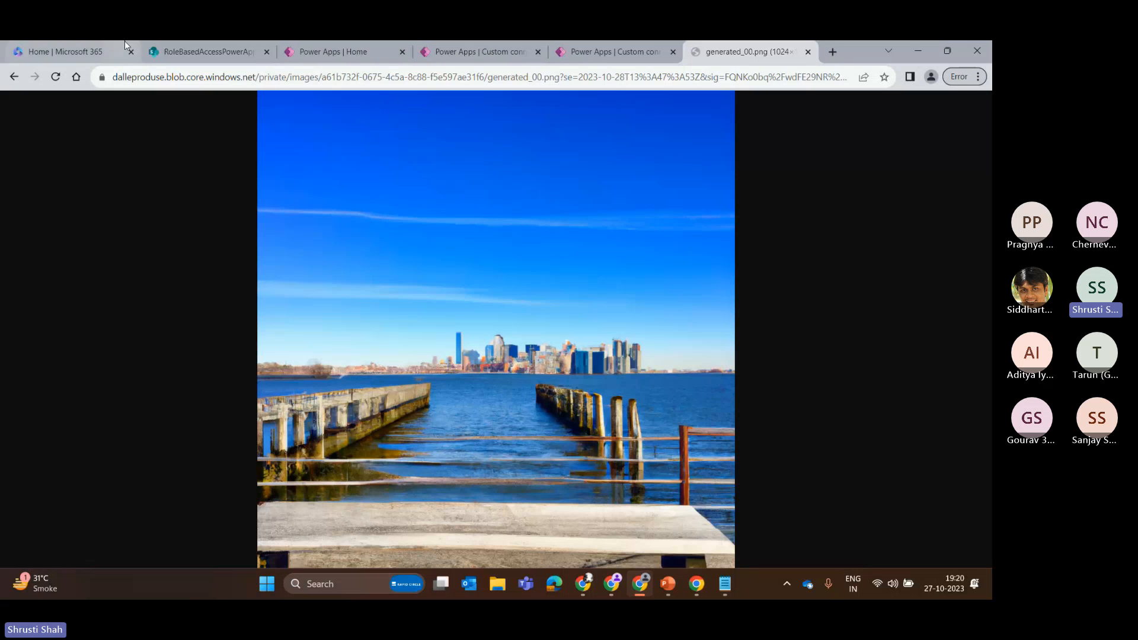
# - Return to the connector's test page and review the generateimg request values and response status
pyautogui.click(450, 52)
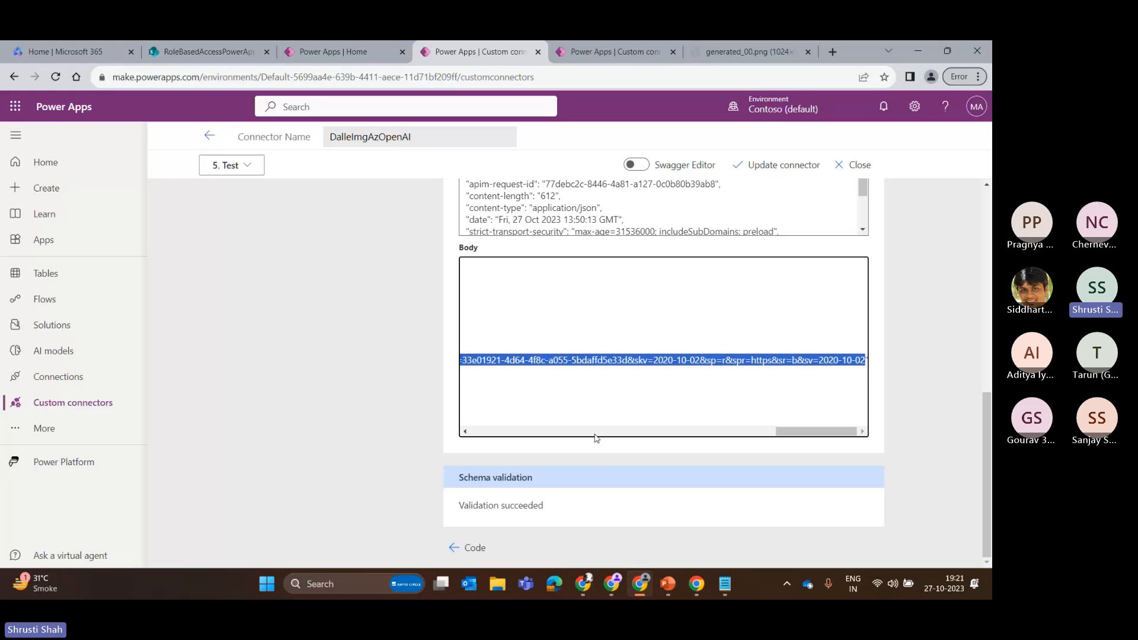
pyautogui.scroll(4, 348, 229)
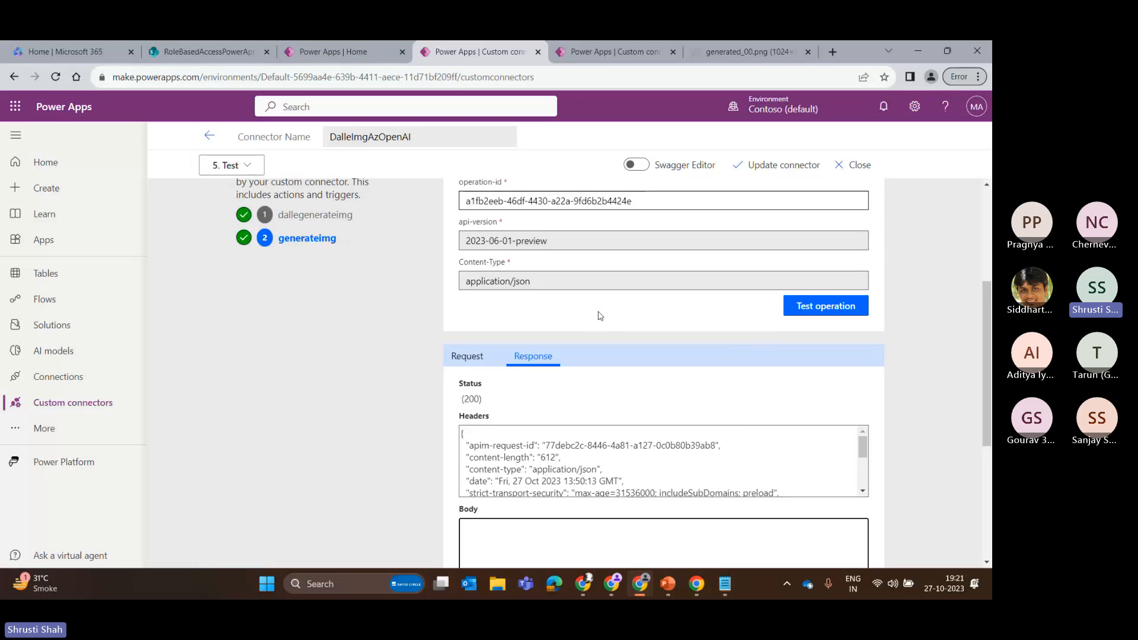
pyautogui.scroll(3, 599, 315)
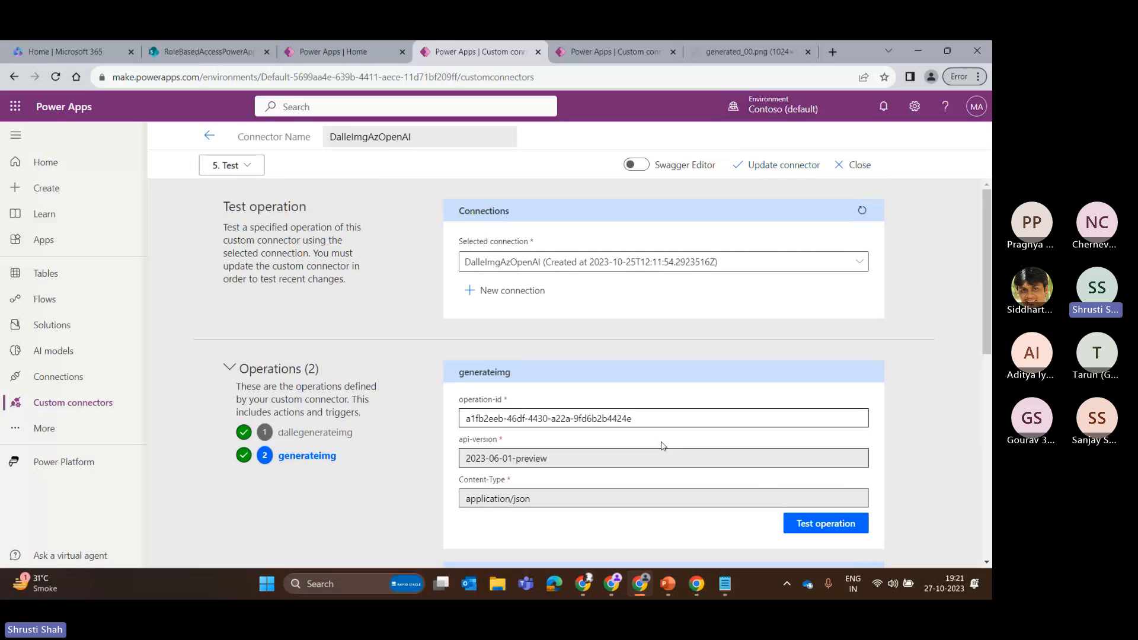
pyautogui.scroll(-4, 662, 446)
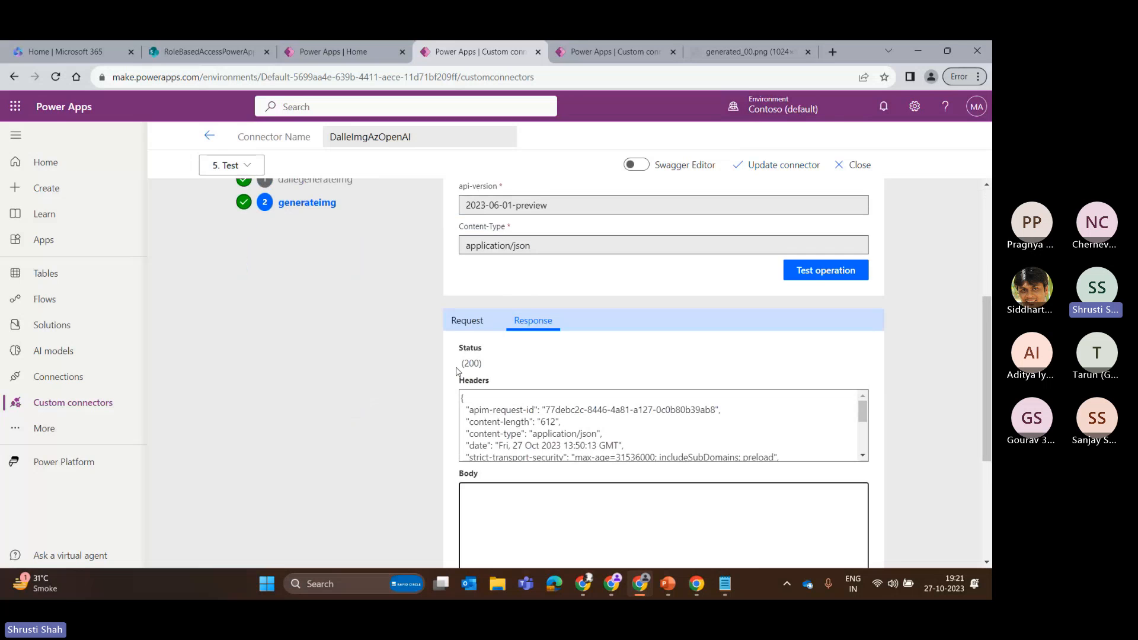
# - Examine the generateimg test result and the dallegenerateimg operation's api-version, prompt, n and size values
pyautogui.scroll(4, 456, 371)
pyautogui.scroll(-3, 310, 262)
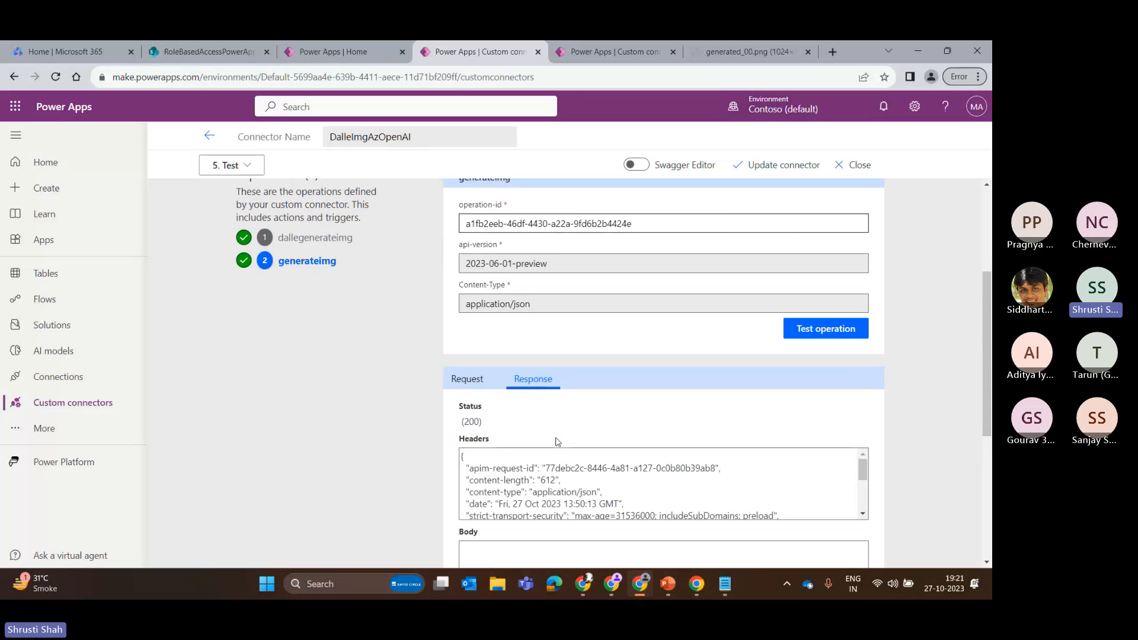
pyautogui.scroll(-4, 563, 438)
pyautogui.scroll(4, 585, 428)
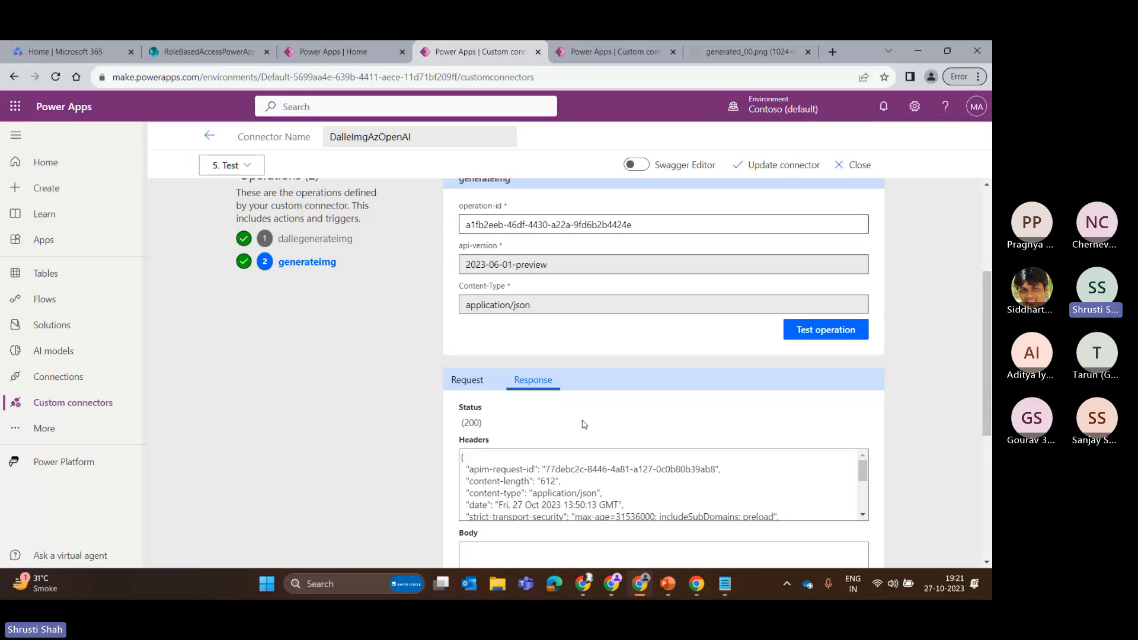
pyautogui.click(294, 239)
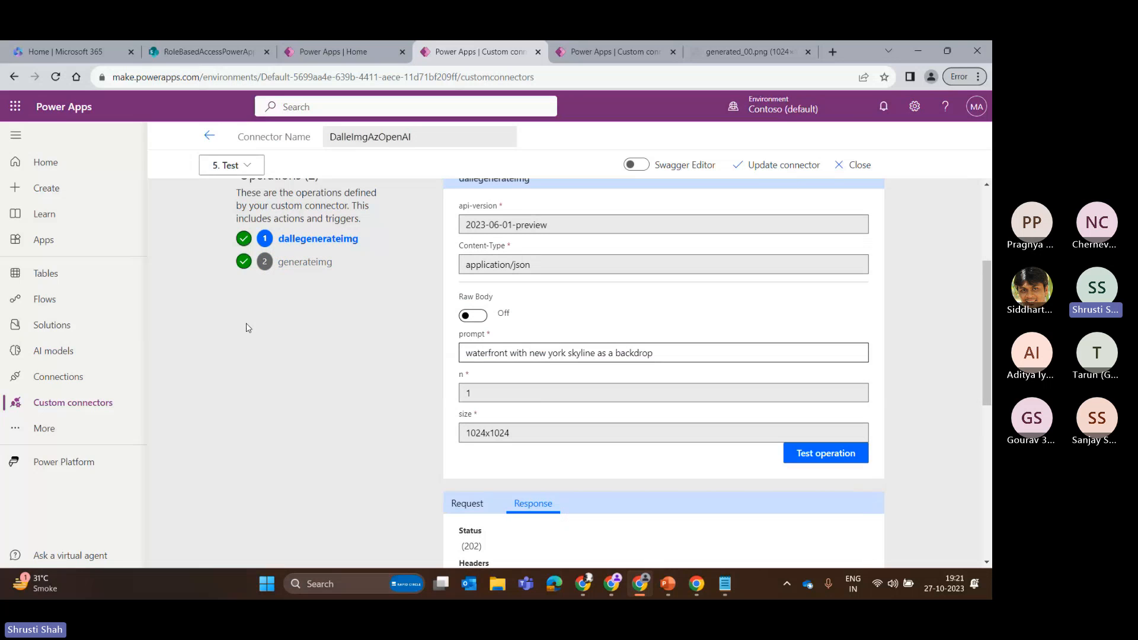
pyautogui.scroll(3, 248, 328)
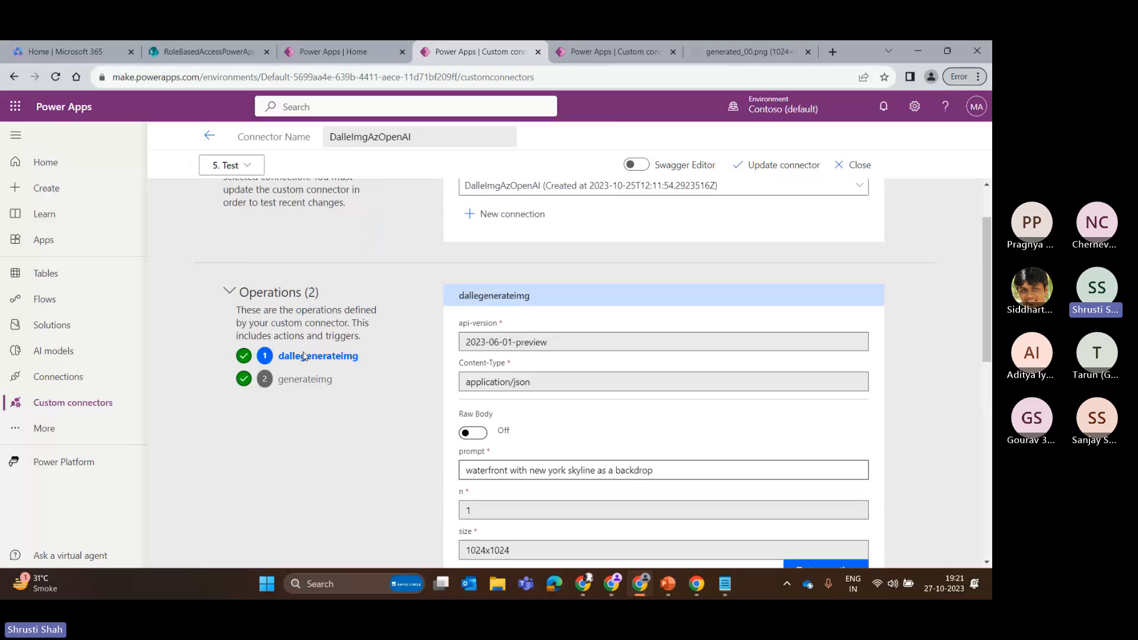
pyautogui.scroll(-7, 275, 344)
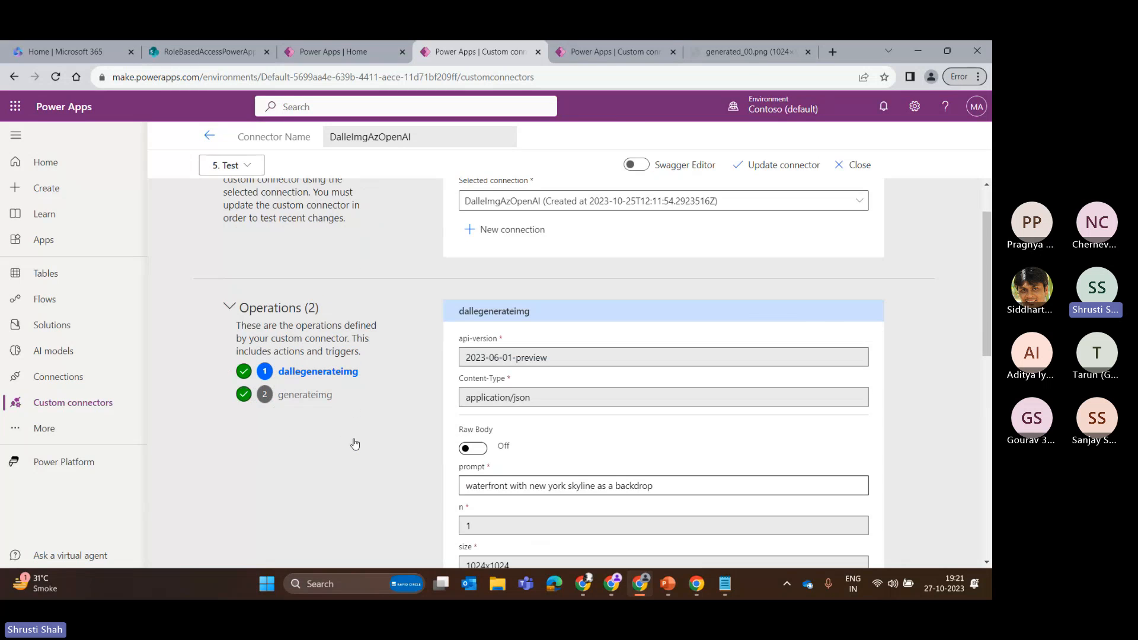
pyautogui.scroll(5, 690, 275)
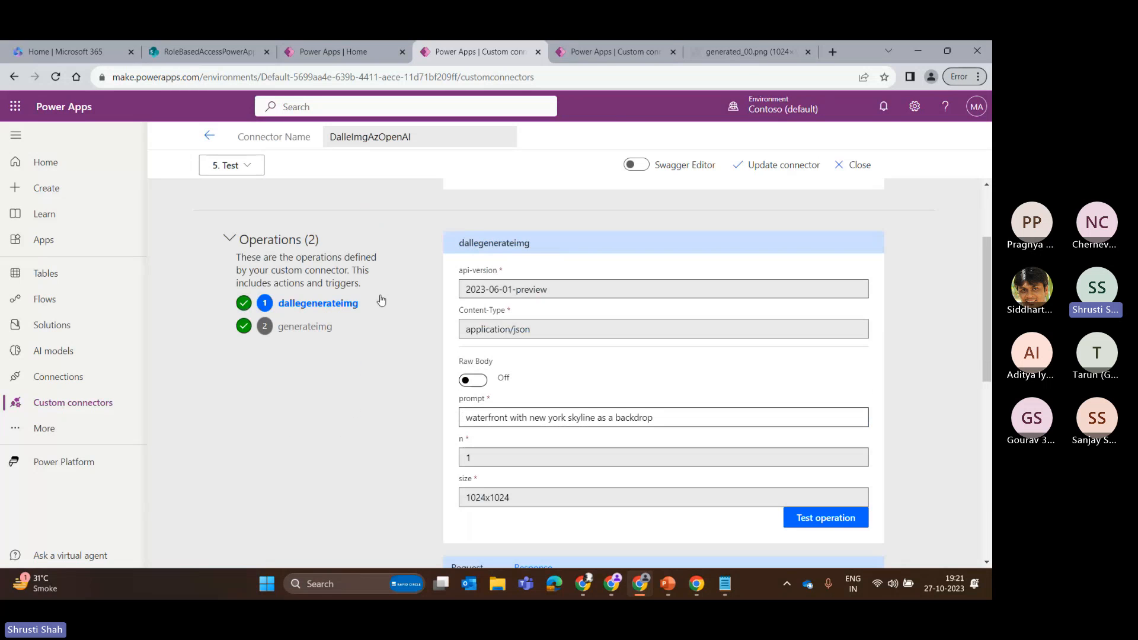
# - Switch between the two connector operations and examine generateimg's response body and test inputs
pyautogui.click(304, 328)
pyautogui.click(311, 305)
pyautogui.click(321, 327)
pyautogui.scroll(-4, 602, 369)
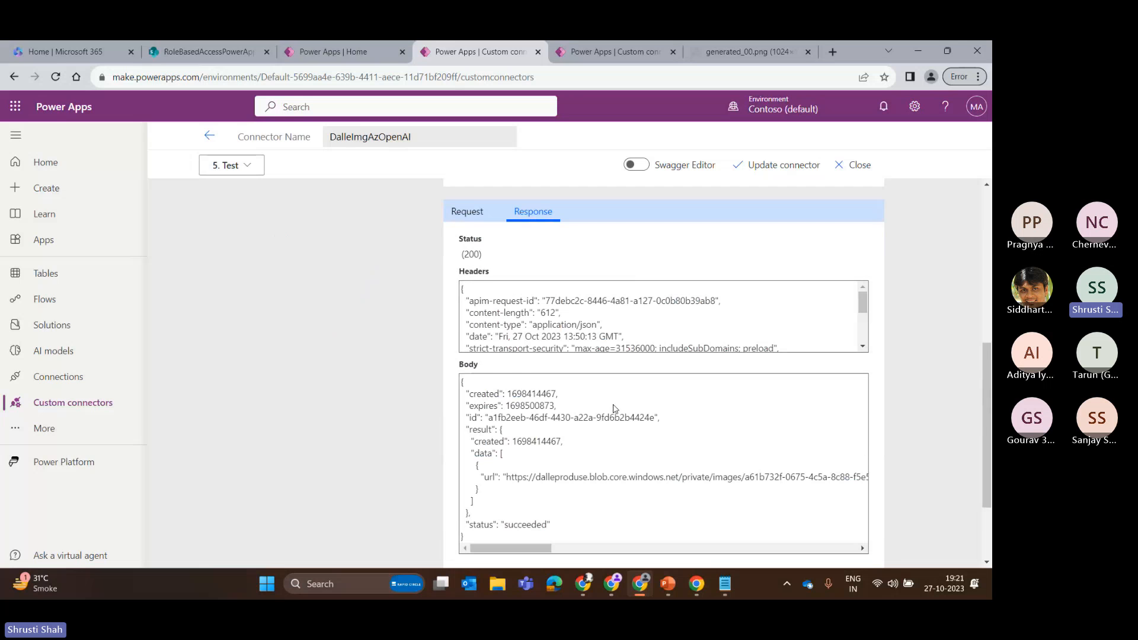
pyautogui.scroll(-1, 615, 407)
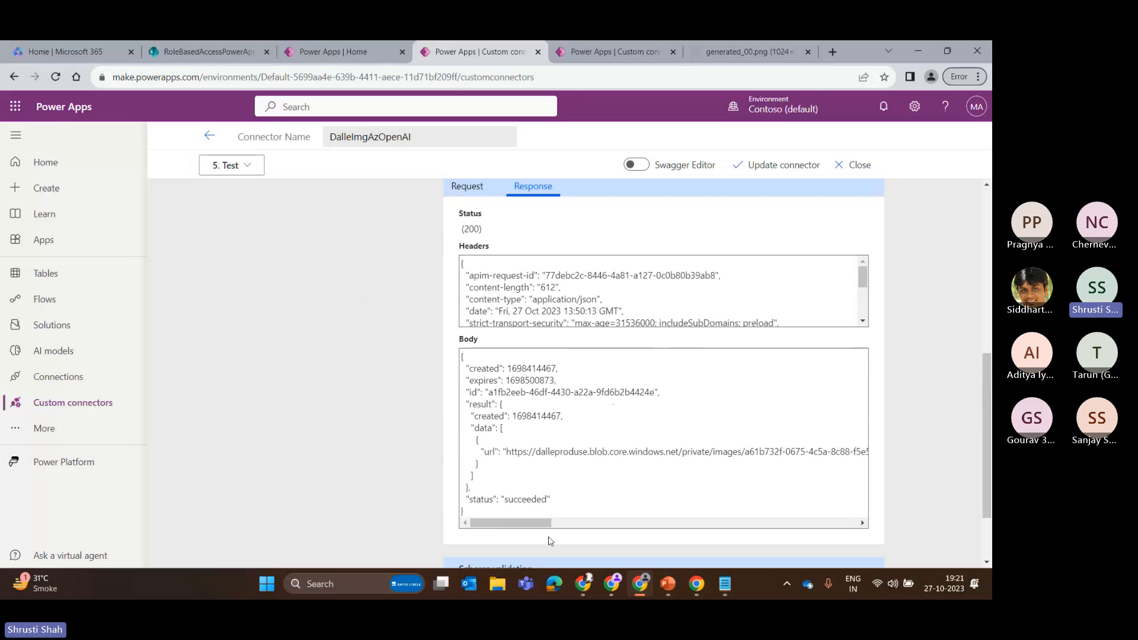
pyautogui.scroll(4, 550, 541)
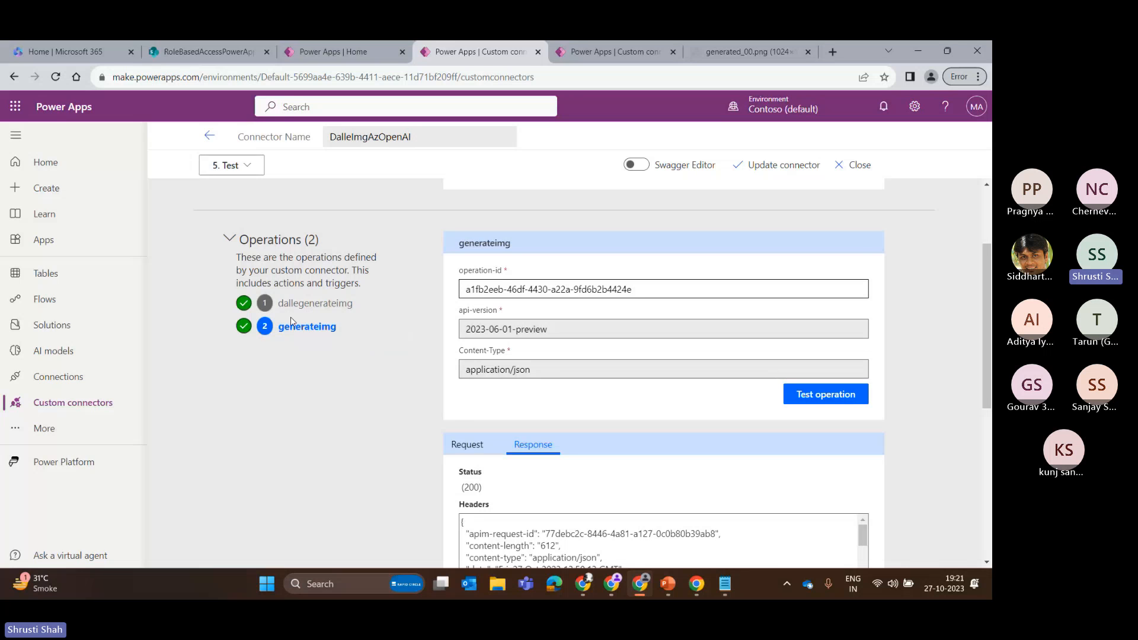
pyautogui.scroll(3, 279, 434)
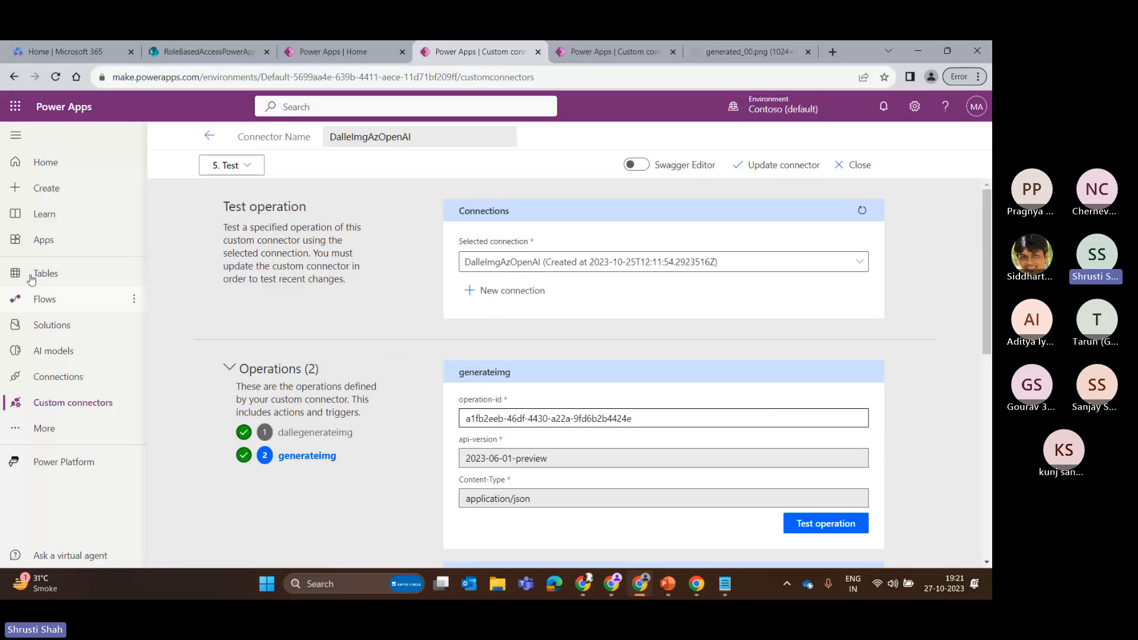
# - Play the OpenAI canvas app from the Power Apps home page in its own browser tab
pyautogui.click(309, 52)
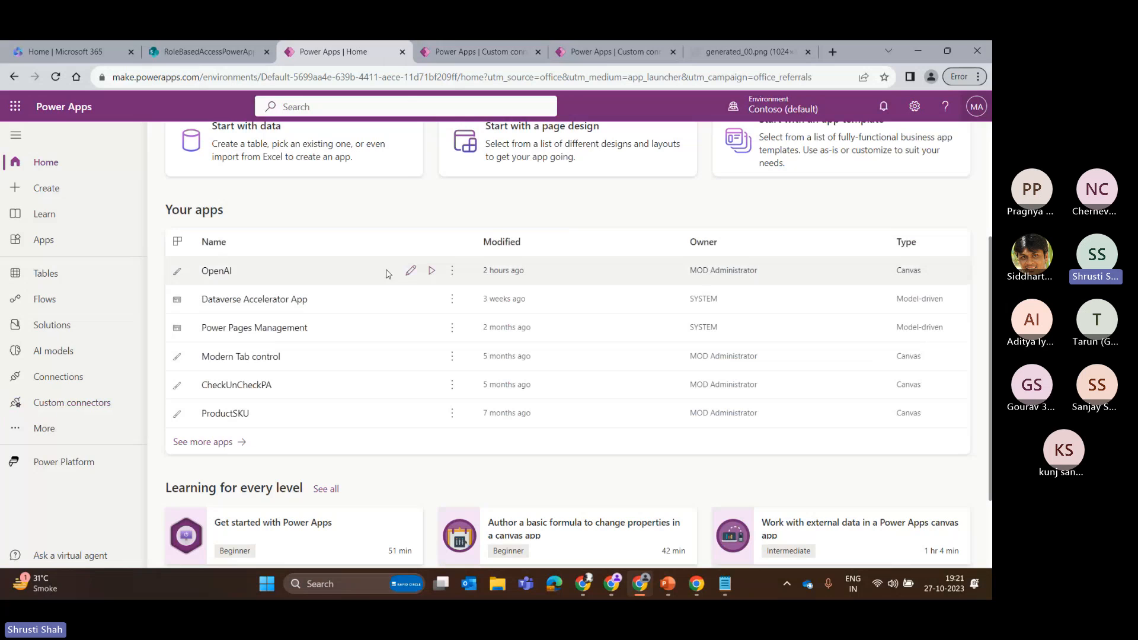
pyautogui.click(411, 271)
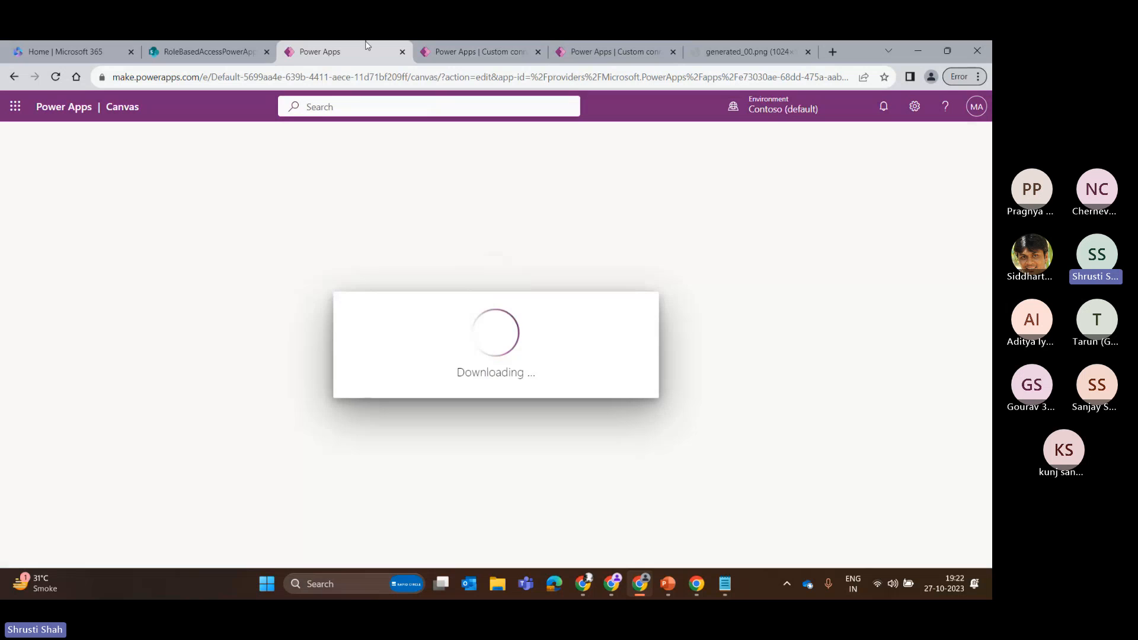
pyautogui.click(13, 77)
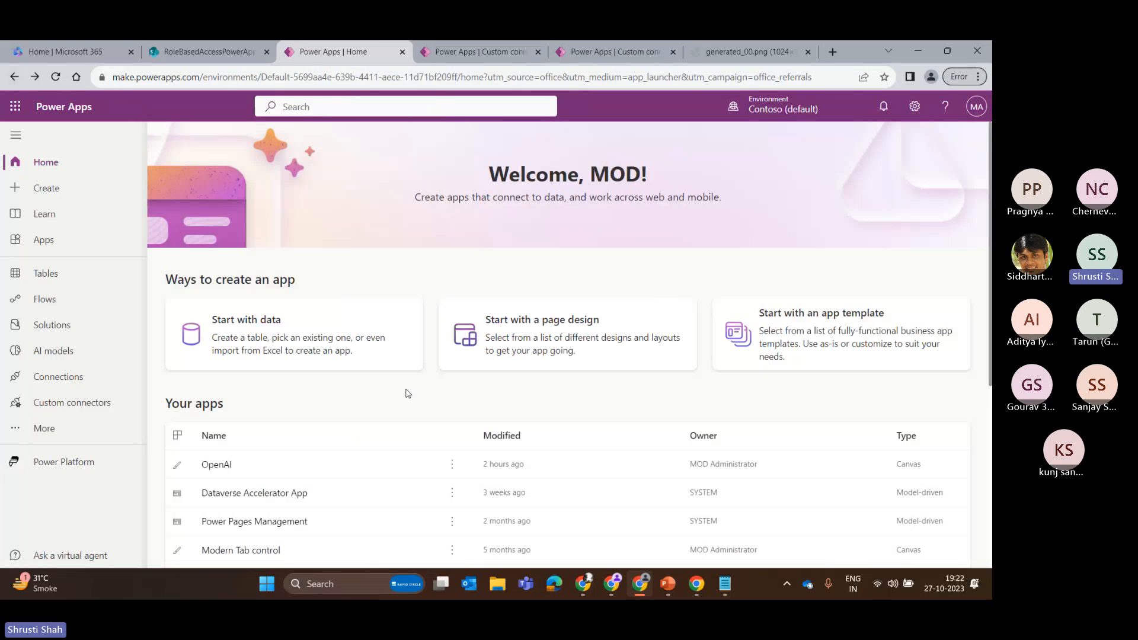
pyautogui.click(429, 469)
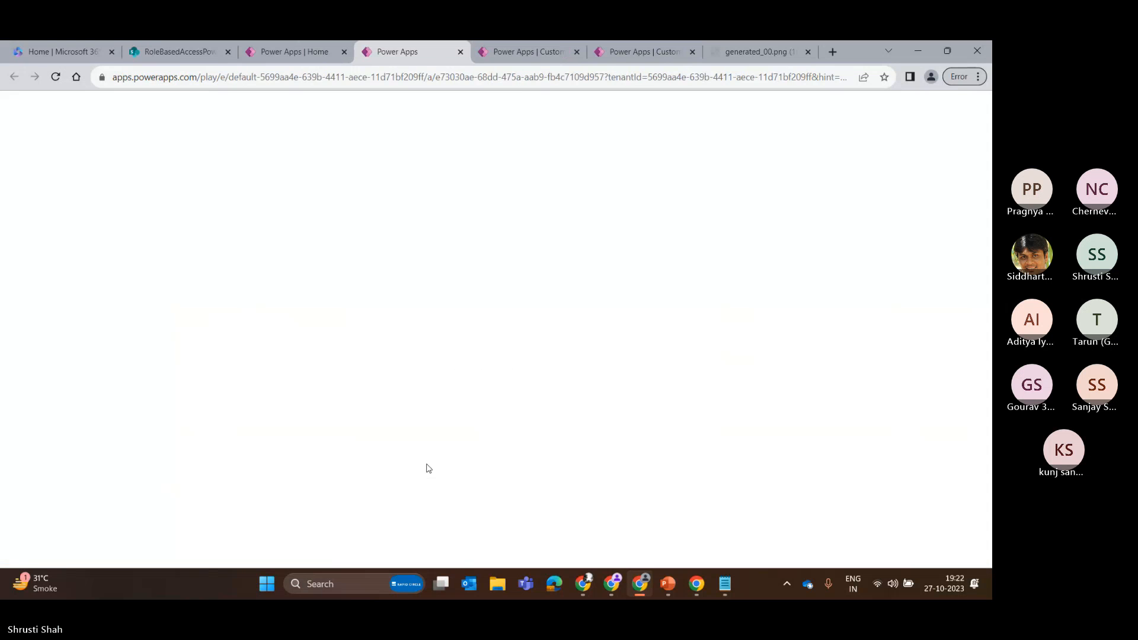
pyautogui.click(292, 51)
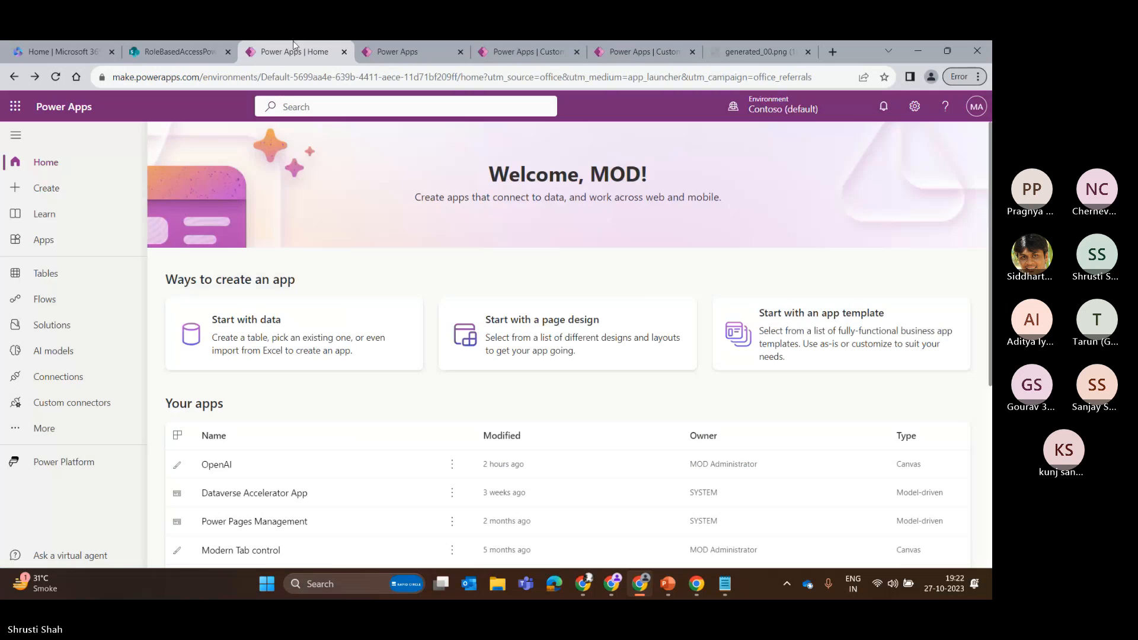
pyautogui.click(508, 47)
pyautogui.click(413, 52)
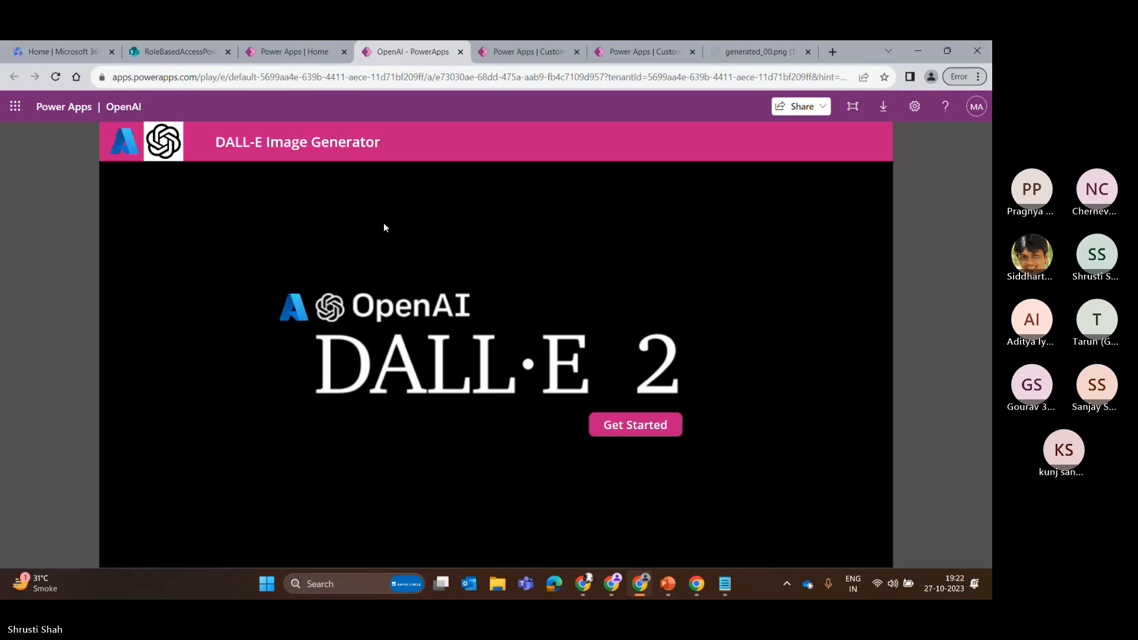
# - Start the DALL-E Image Generator and go through its Image Generation and API Details pages to the Example page
pyautogui.click(631, 435)
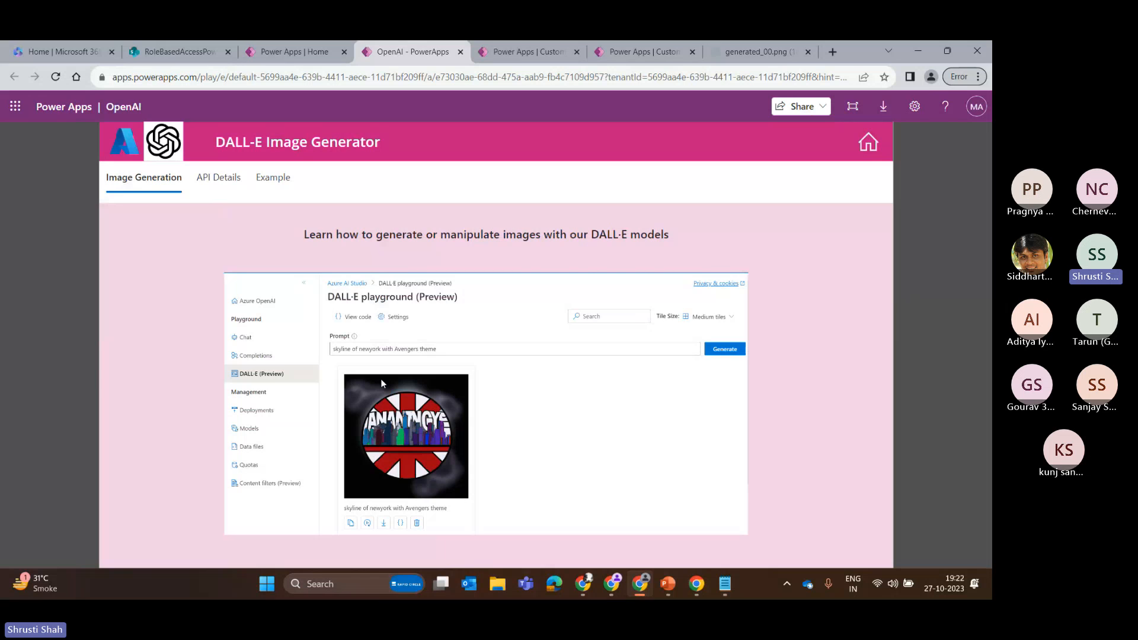
pyautogui.click(222, 176)
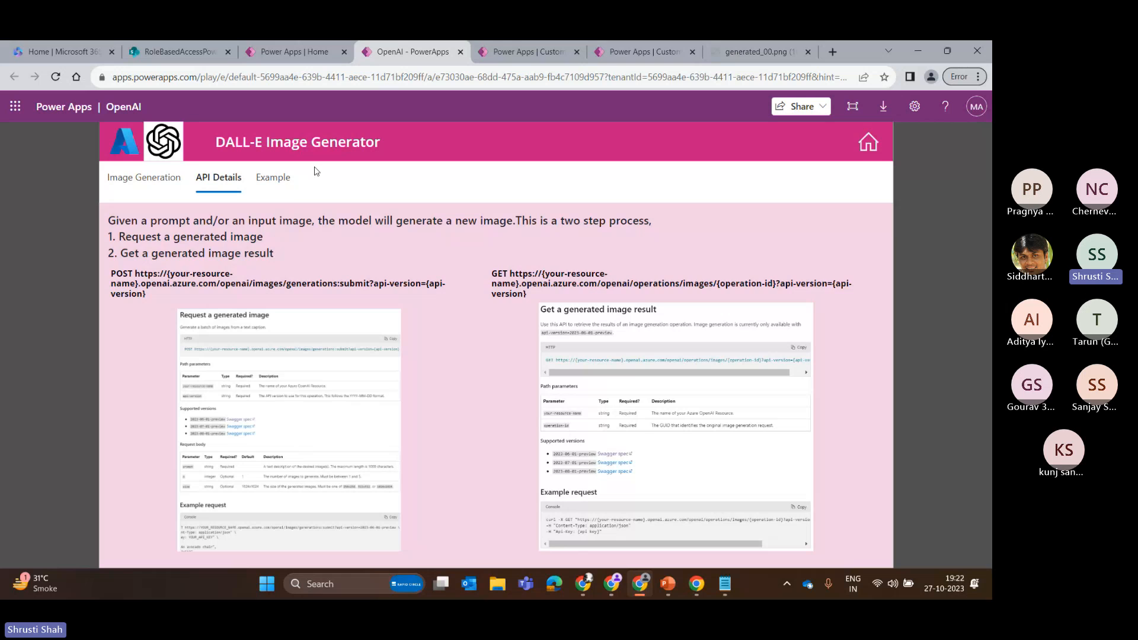
pyautogui.click(277, 177)
# - Generate 1 image at 512x512 from the prompt "Pune tech community logo"
pyautogui.click(462, 276)
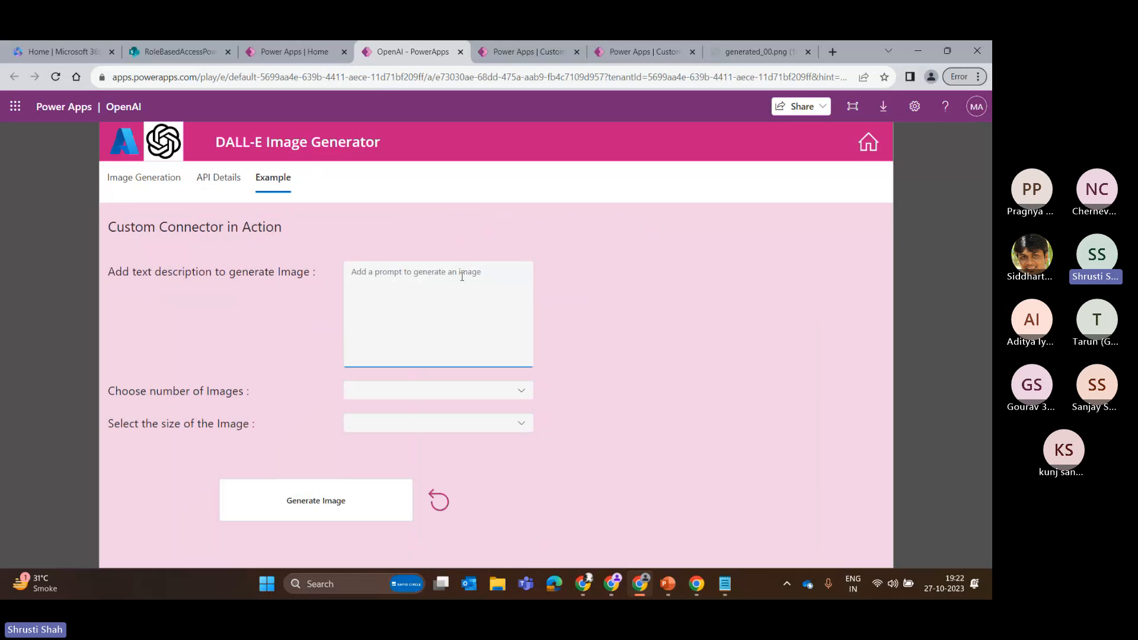
pyautogui.write('Pune te')
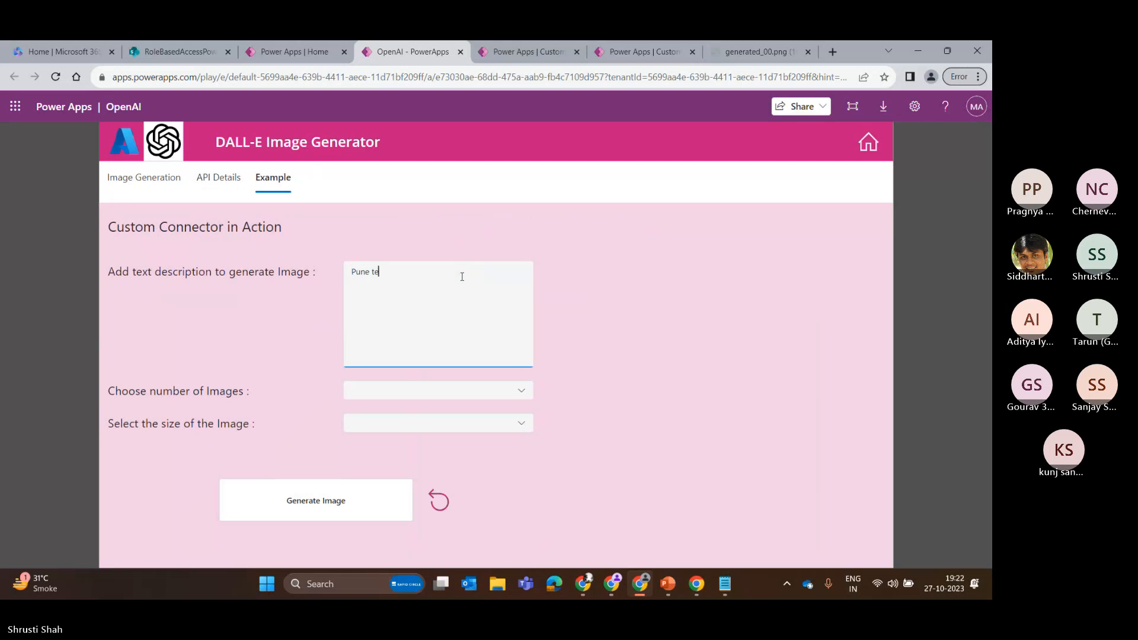
pyautogui.write('ch community logo')
pyautogui.click(414, 393)
pyautogui.click(393, 408)
pyautogui.click(423, 427)
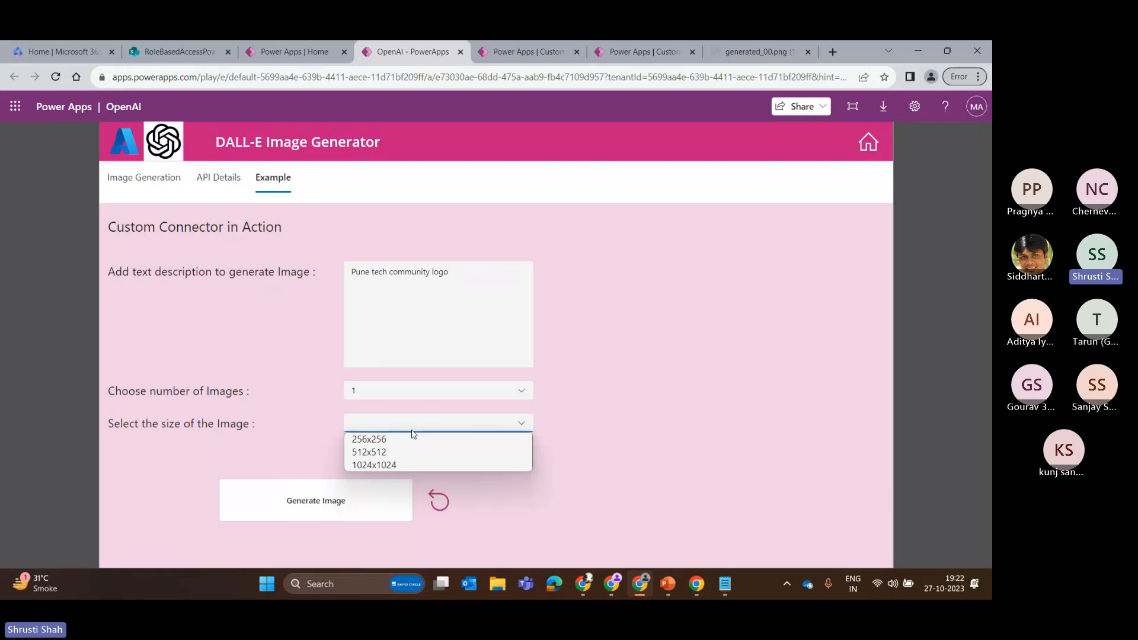
pyautogui.click(385, 452)
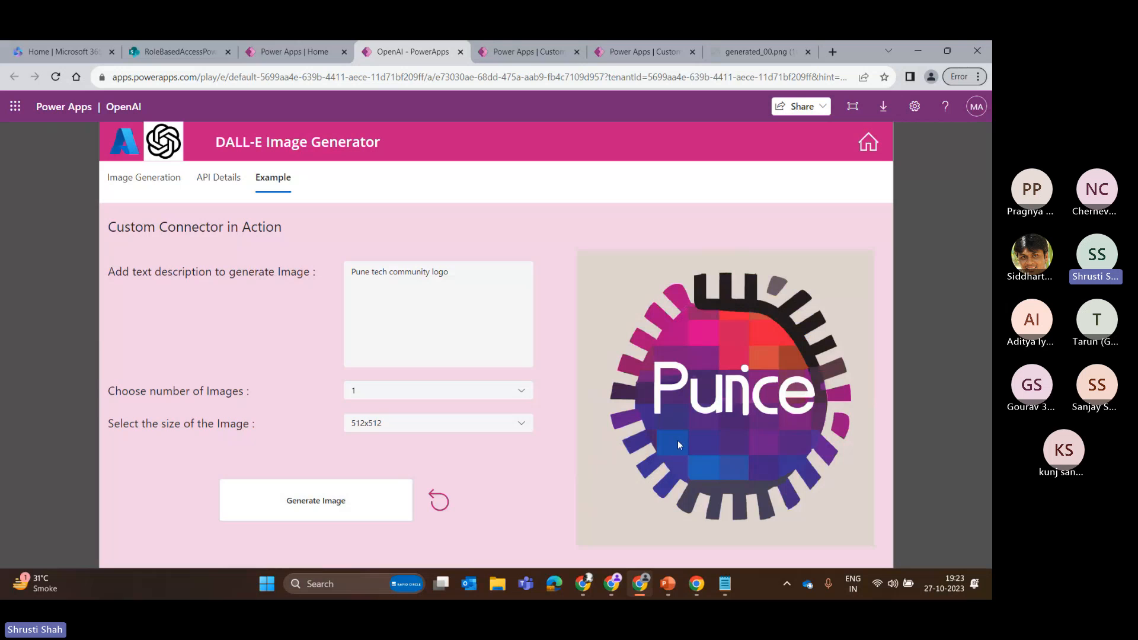
# - Replace the prompt with "Microsoft Redmond office surrounded by fall leaves" and generate the image
pyautogui.tripleClick(404, 271)
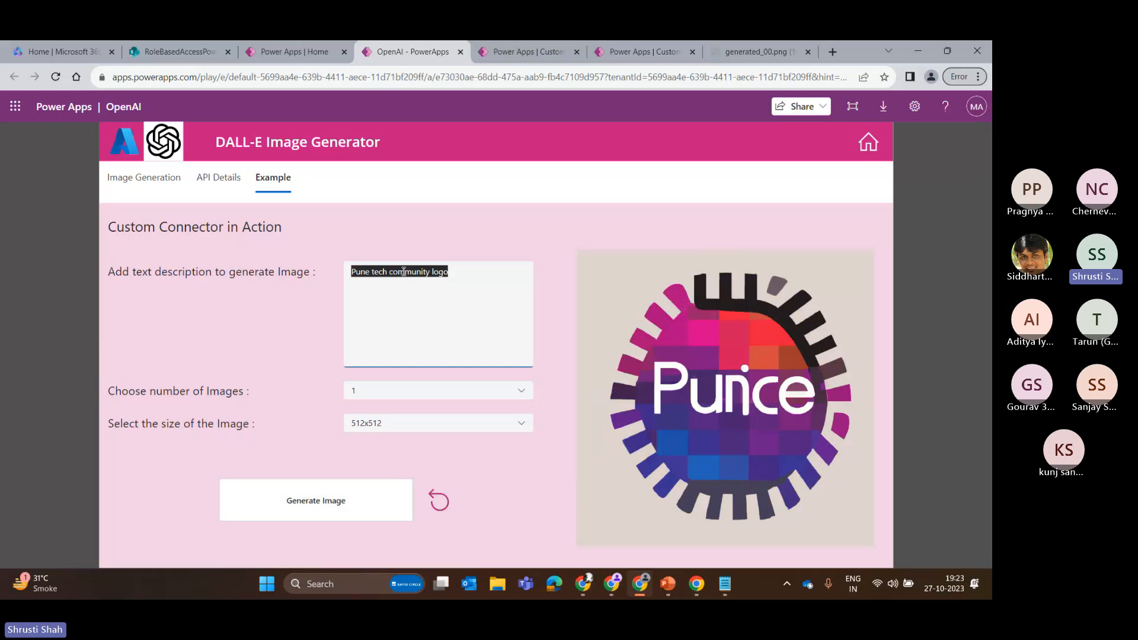
pyautogui.write('Microso')
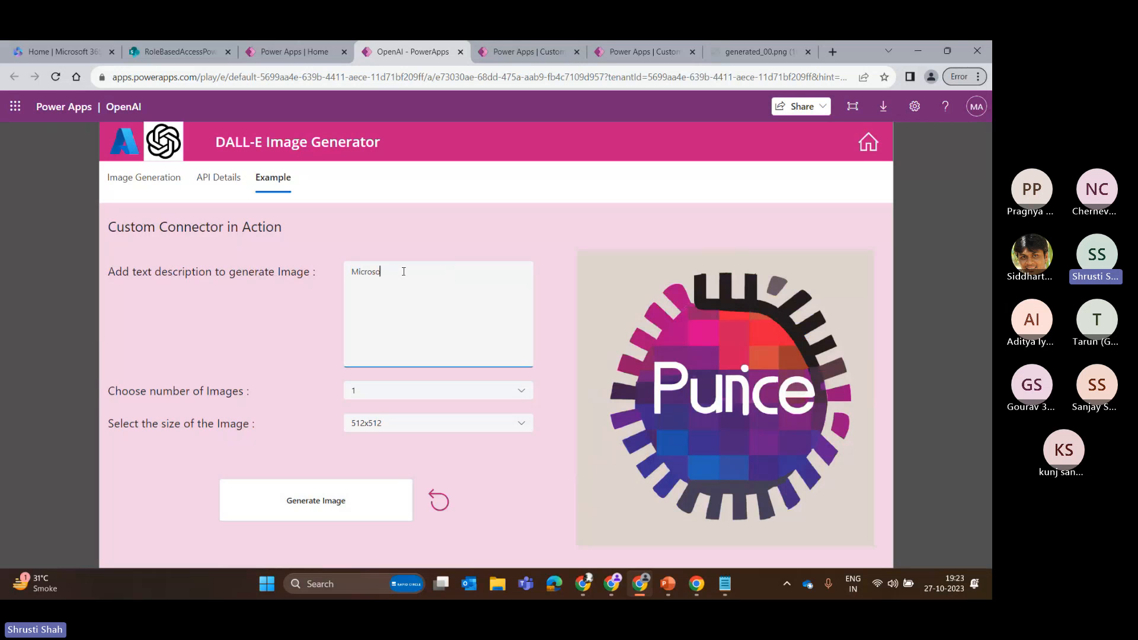
pyautogui.write('ft Redmond office surrounded by gre')
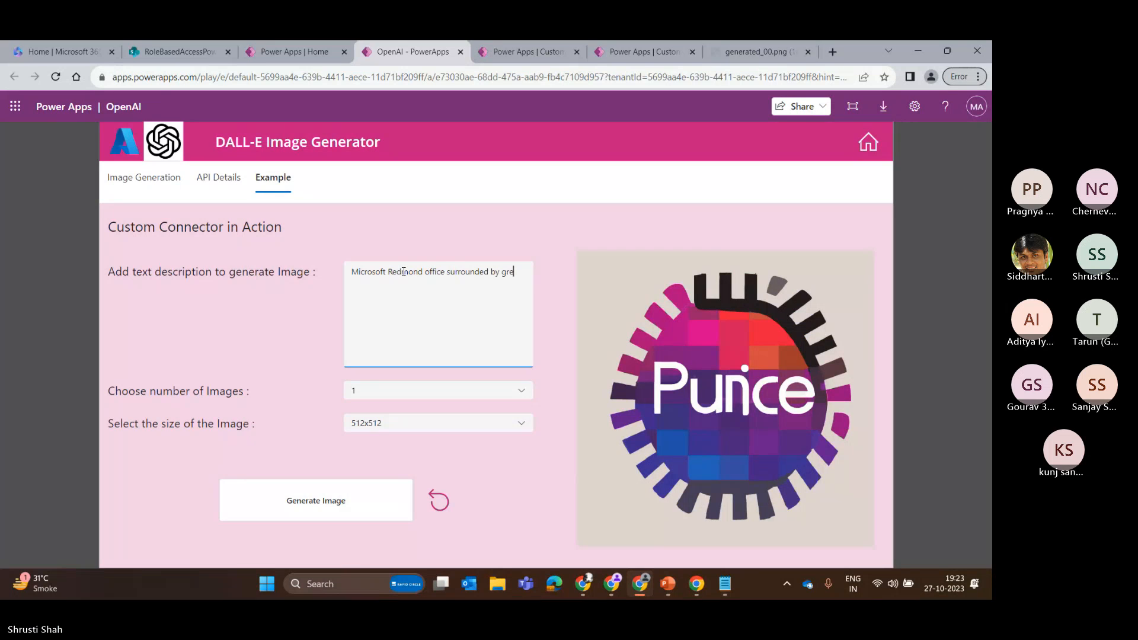
pyautogui.press('BackSpace')
pyautogui.press('BackSpace')
pyautogui.press('BackSpace')
pyautogui.write('fall ')
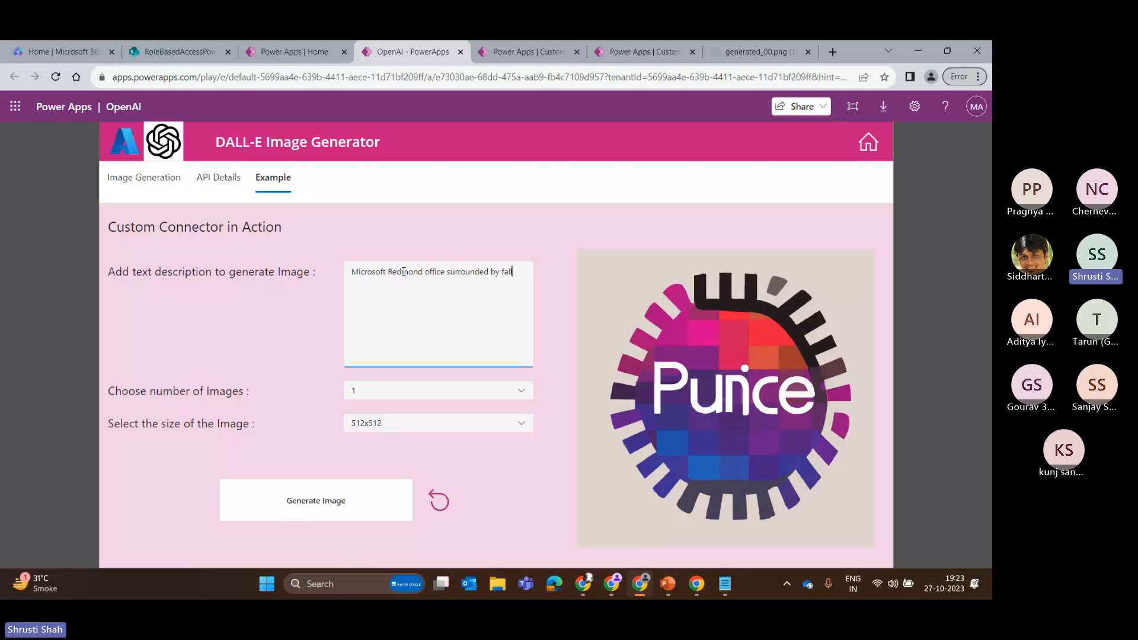
pyautogui.write('leaved')
pyautogui.press('BackSpace')
pyautogui.write('s')
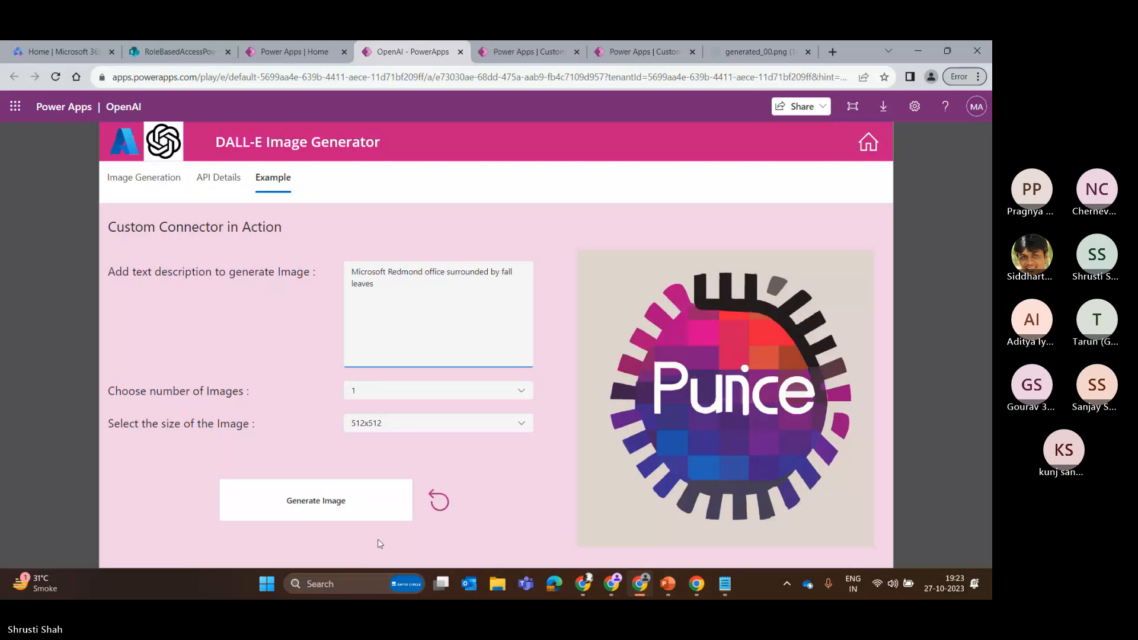
pyautogui.click(347, 513)
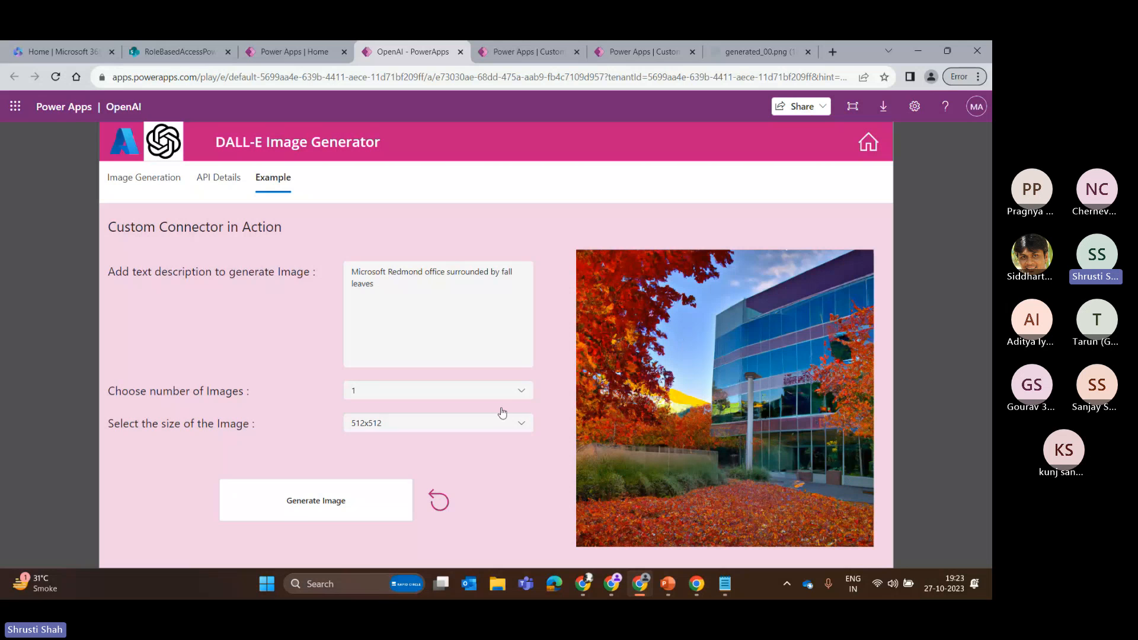
# - Open the OpenAI app for editing from the Power Apps home page and duplicate its browser tab
pyautogui.click(293, 43)
pyautogui.click(409, 464)
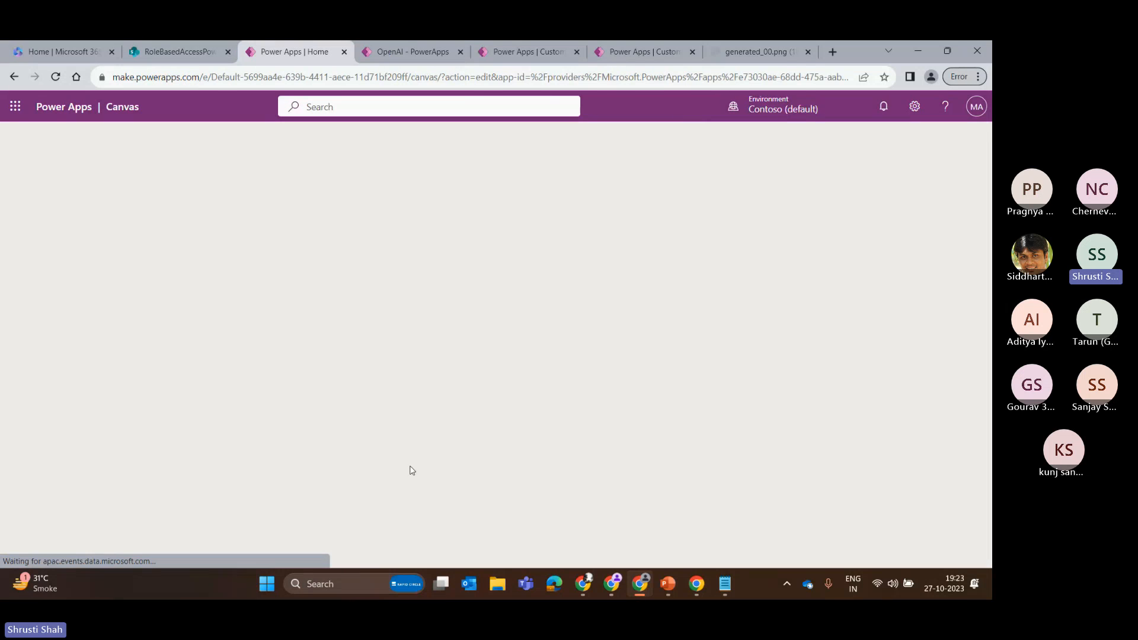
pyautogui.rightClick(303, 43)
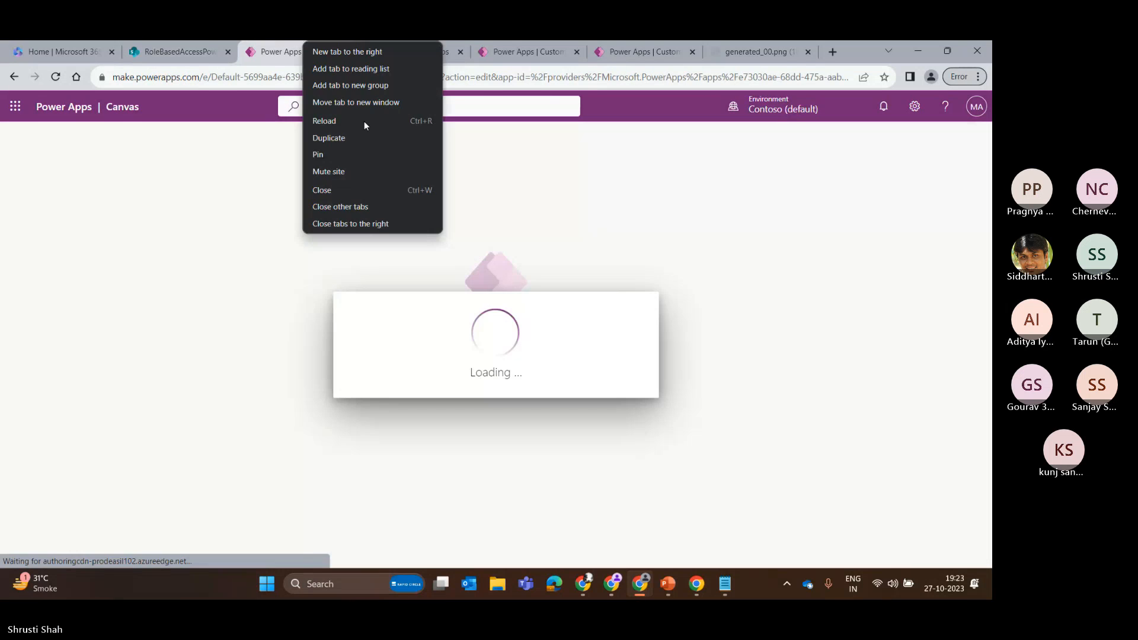
pyautogui.click(352, 136)
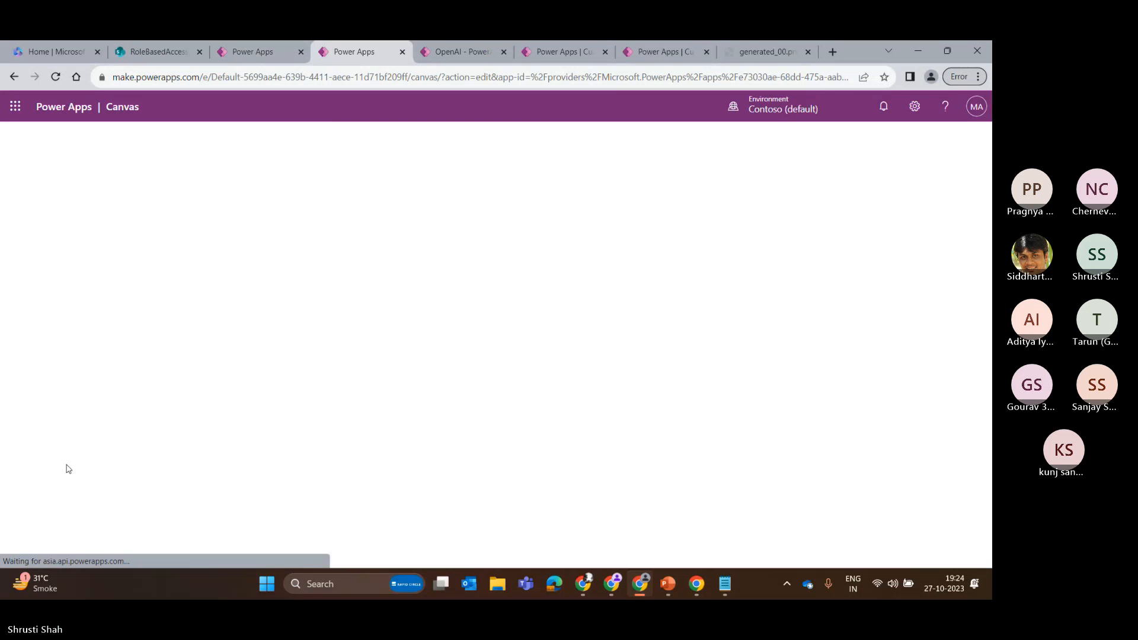
# - Return the original Power Apps tab to the home page and open the "PowerAppV2 -> Parse JSON,imagegenerate" cloud flow's details
pyautogui.click(266, 44)
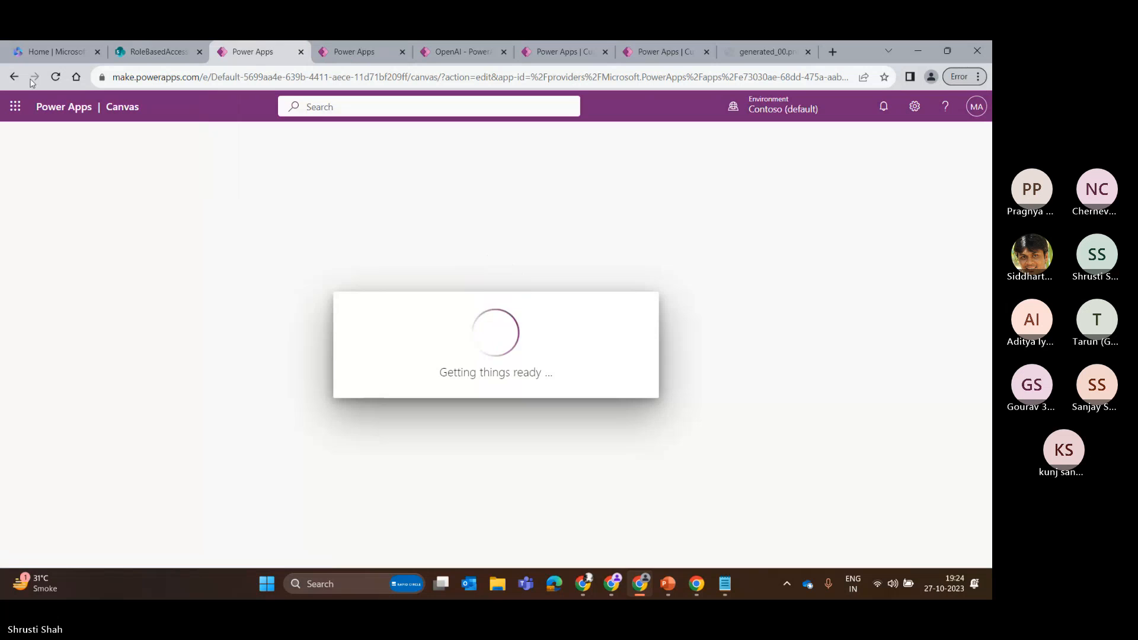
pyautogui.click(11, 78)
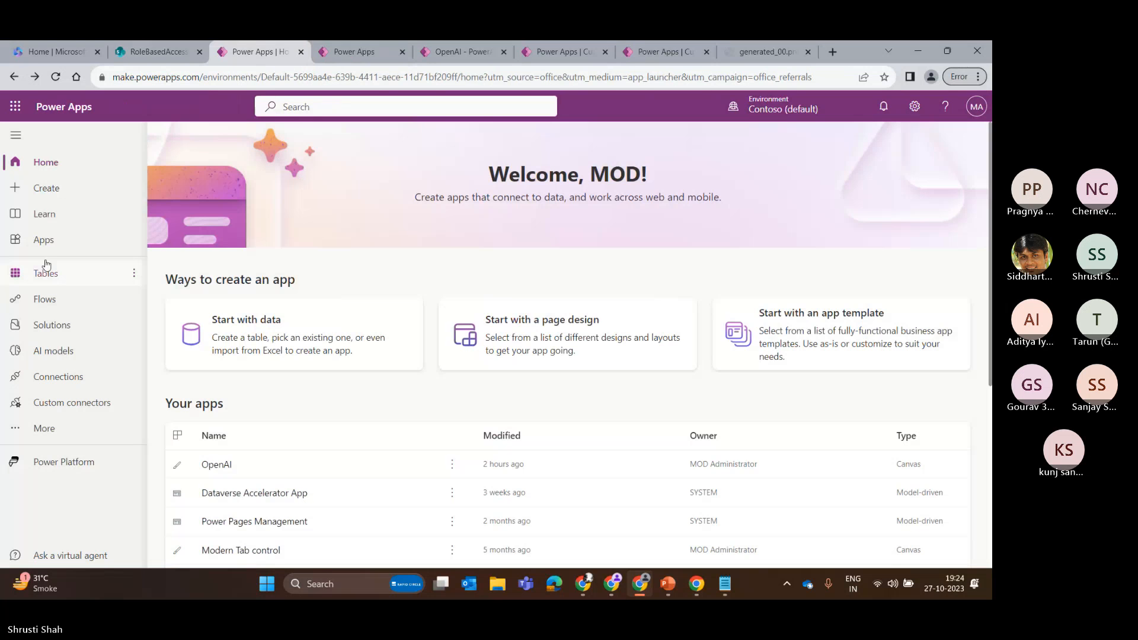
pyautogui.click(56, 298)
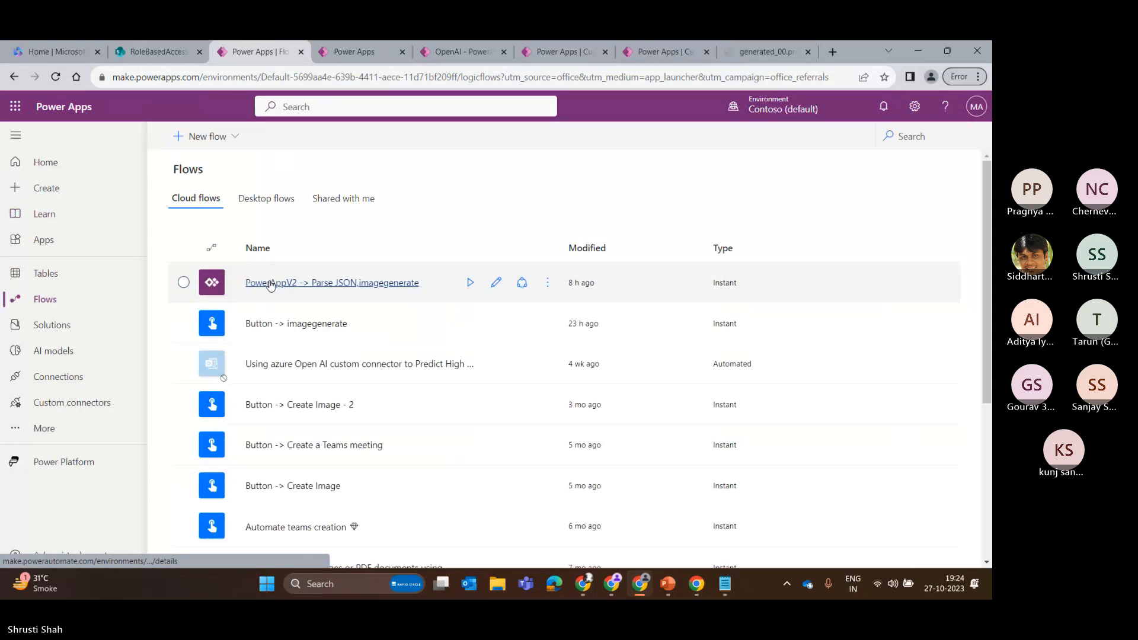
pyautogui.click(269, 284)
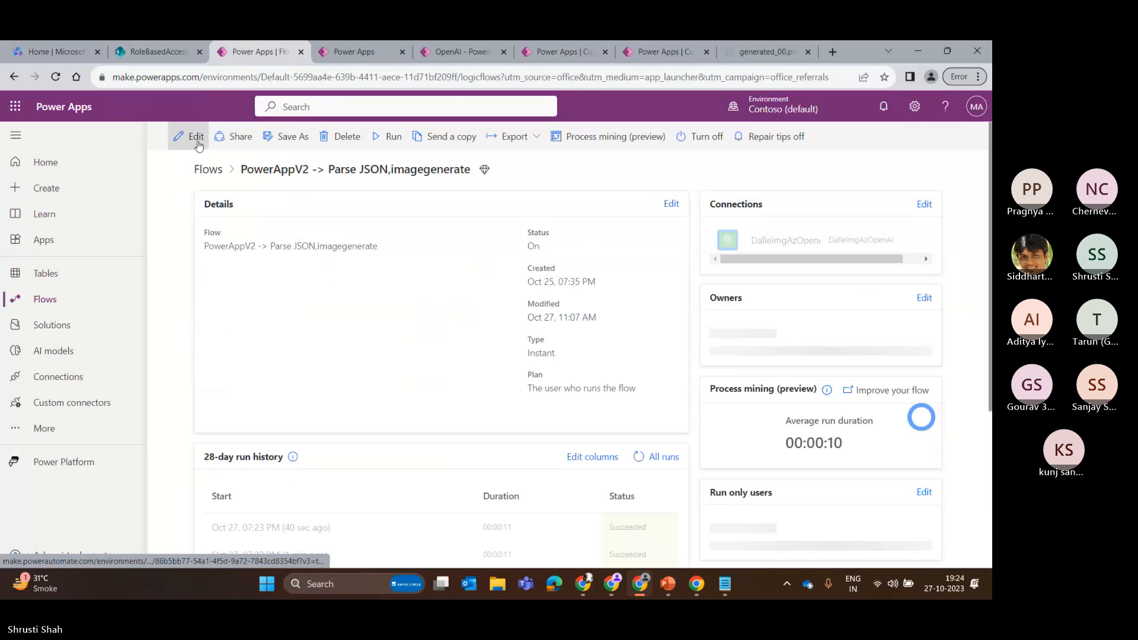
# - Preview the OpenAI app in its read-only editing session, go from the landing screen to the Example screen, and close the preview
pyautogui.click(354, 47)
pyautogui.click(610, 409)
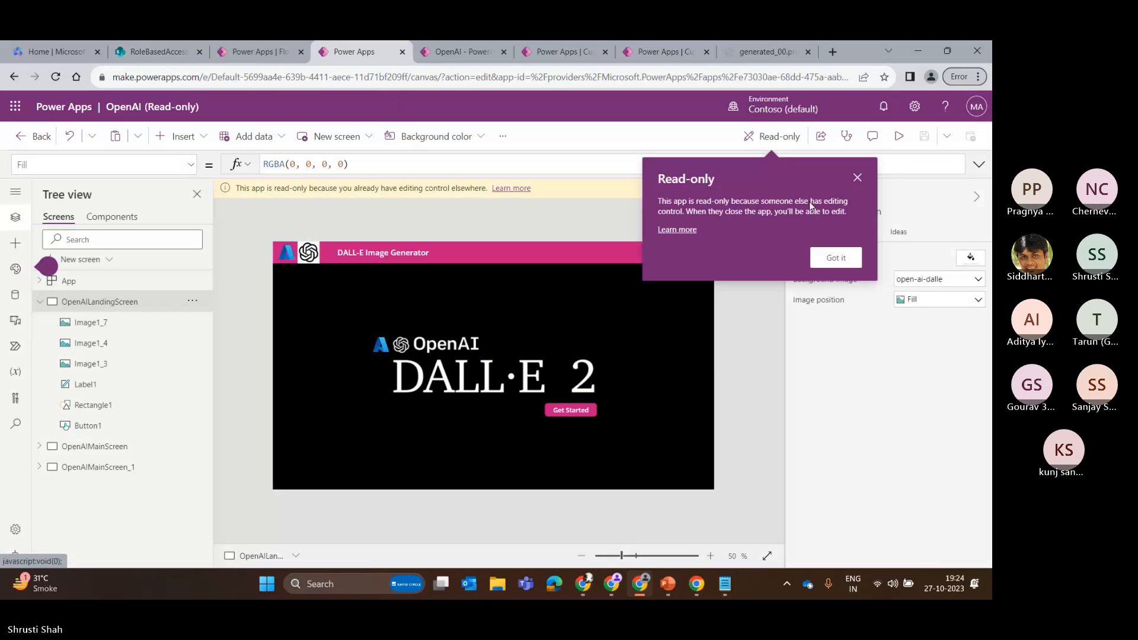
pyautogui.click(857, 178)
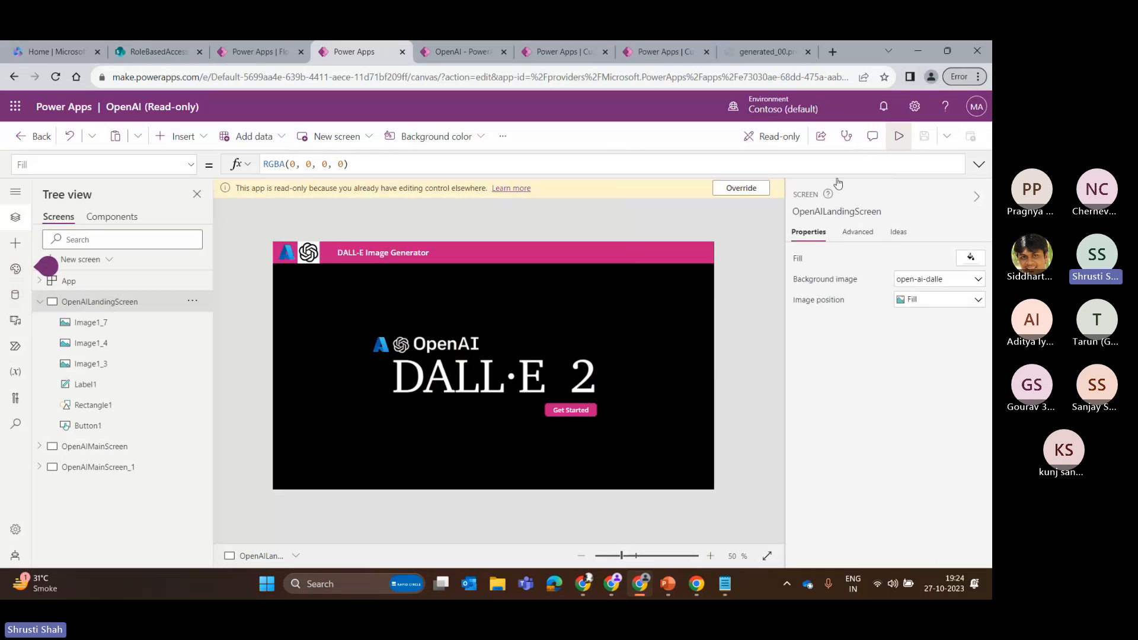
pyautogui.press('F5')
pyautogui.click(617, 412)
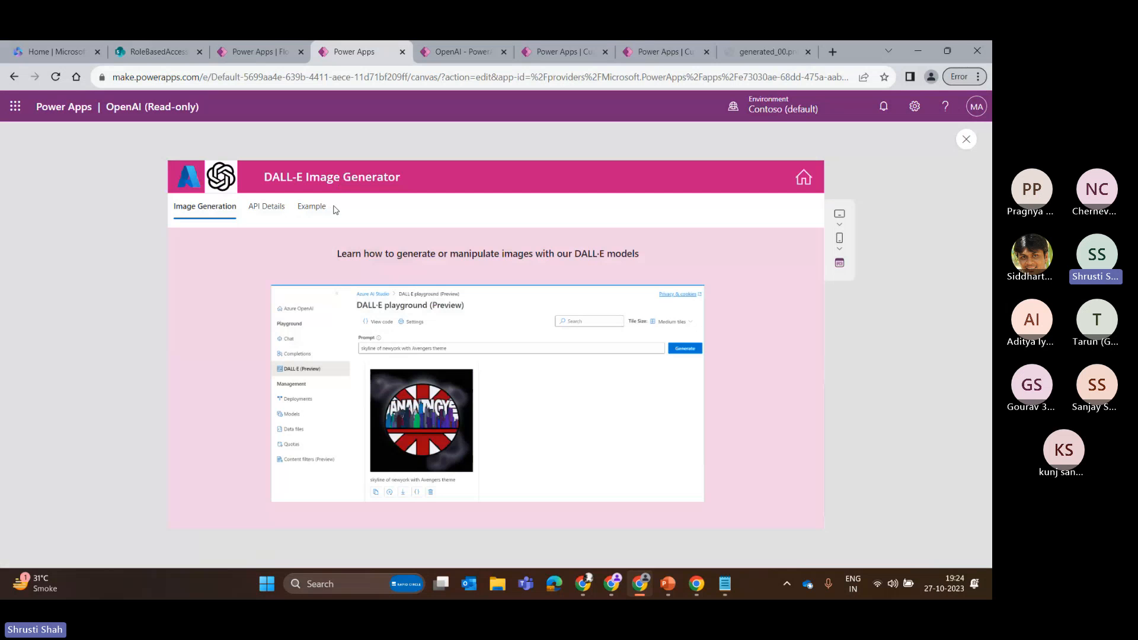
pyautogui.click(965, 142)
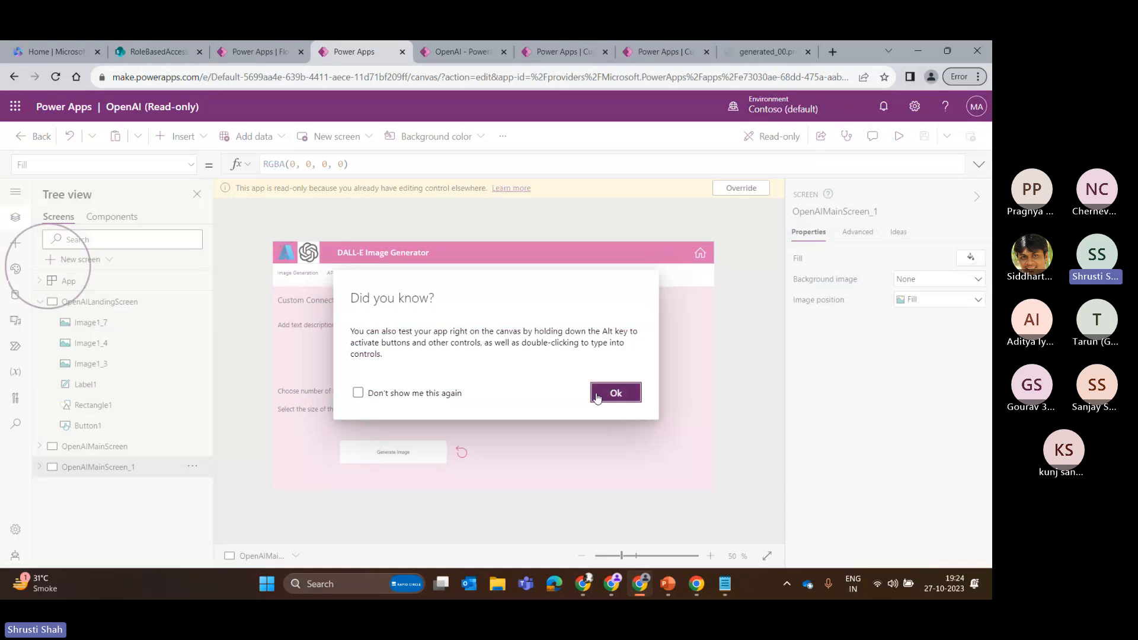
pyautogui.click(600, 392)
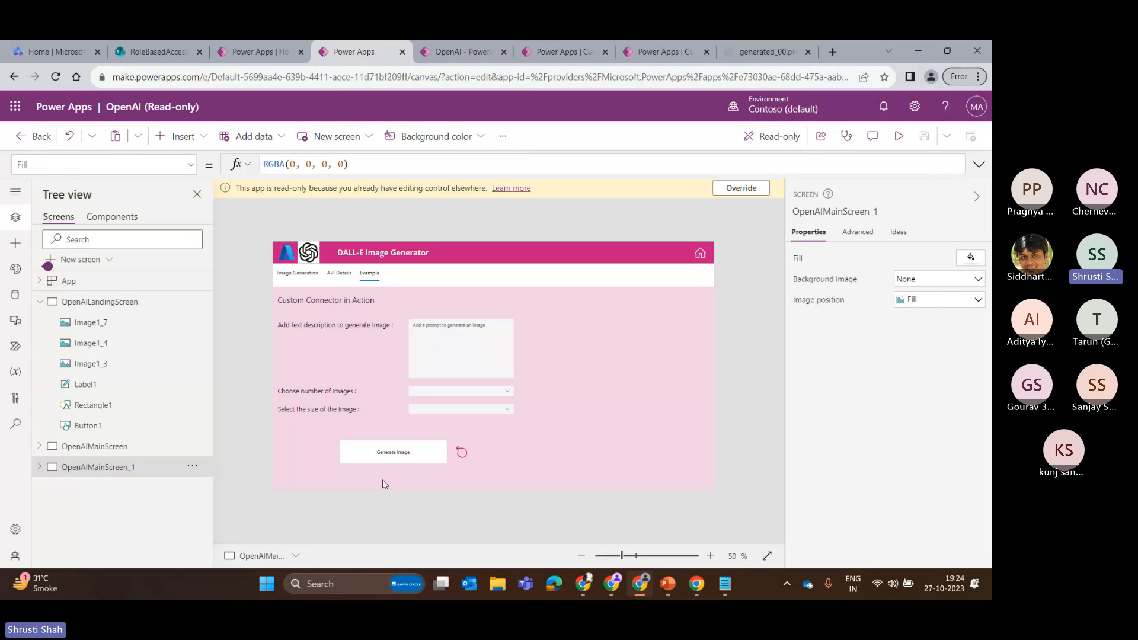
pyautogui.click(393, 452)
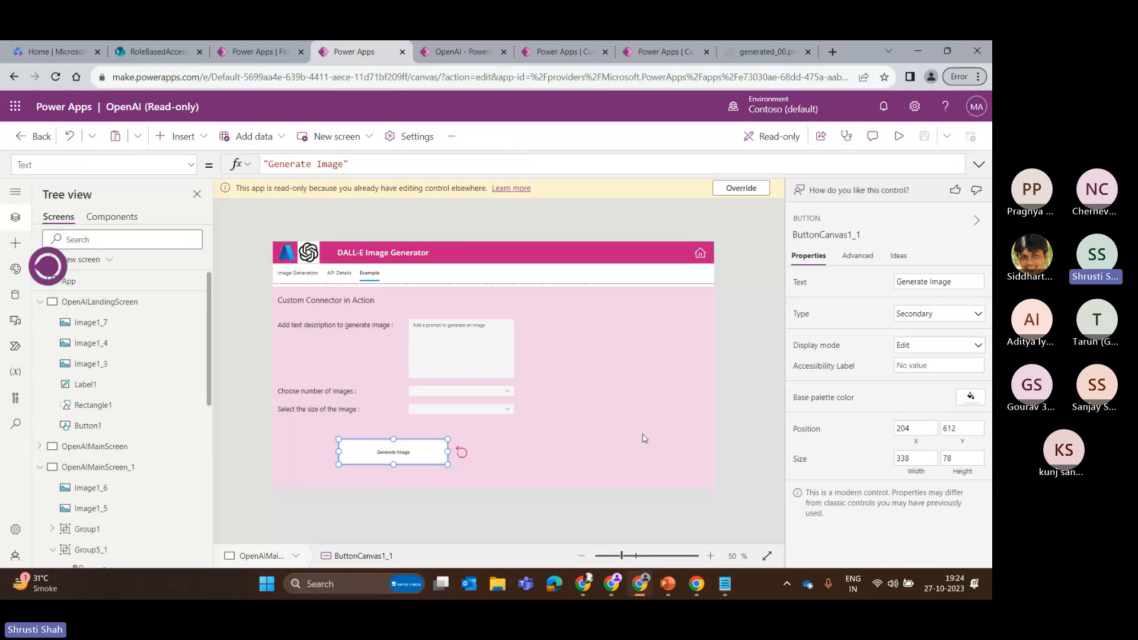
pyautogui.click(135, 172)
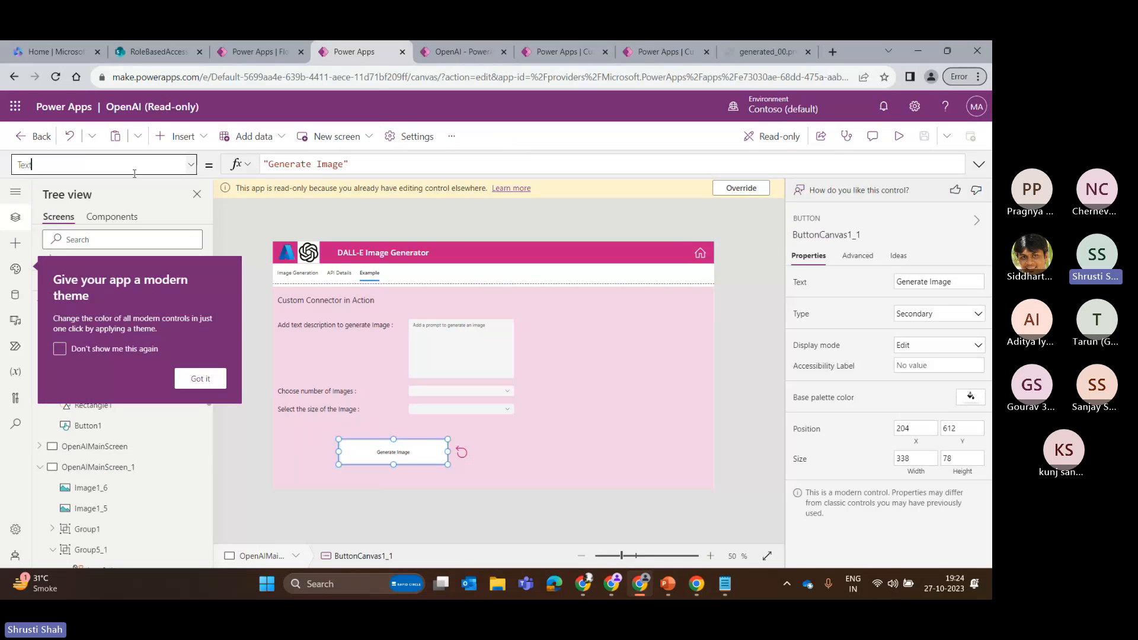
pyautogui.click(135, 171)
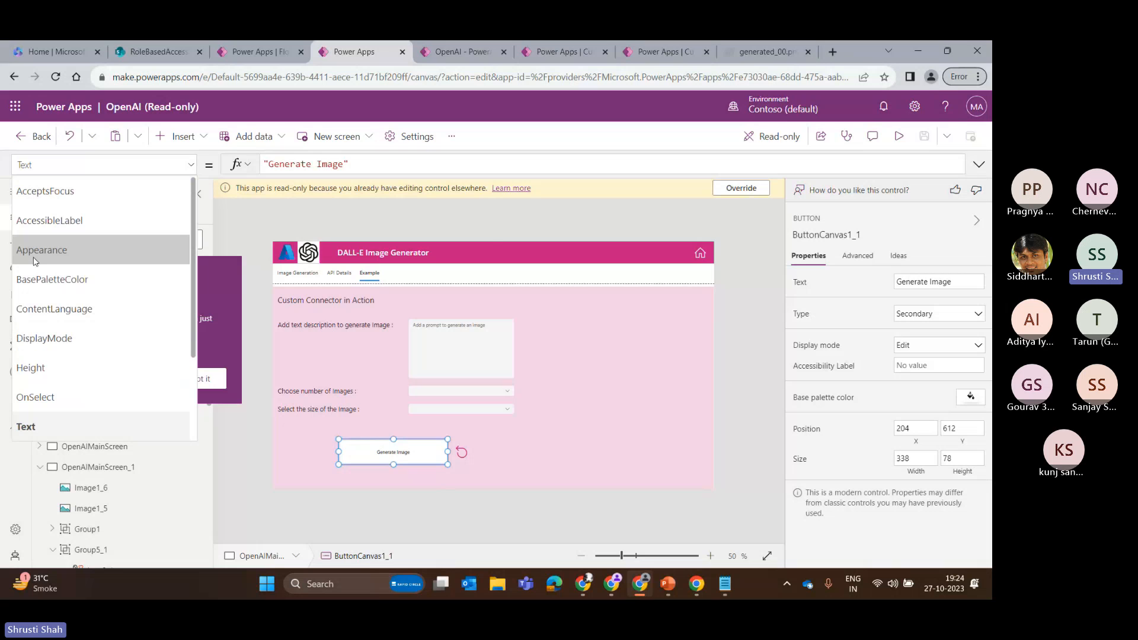
pyautogui.click(347, 228)
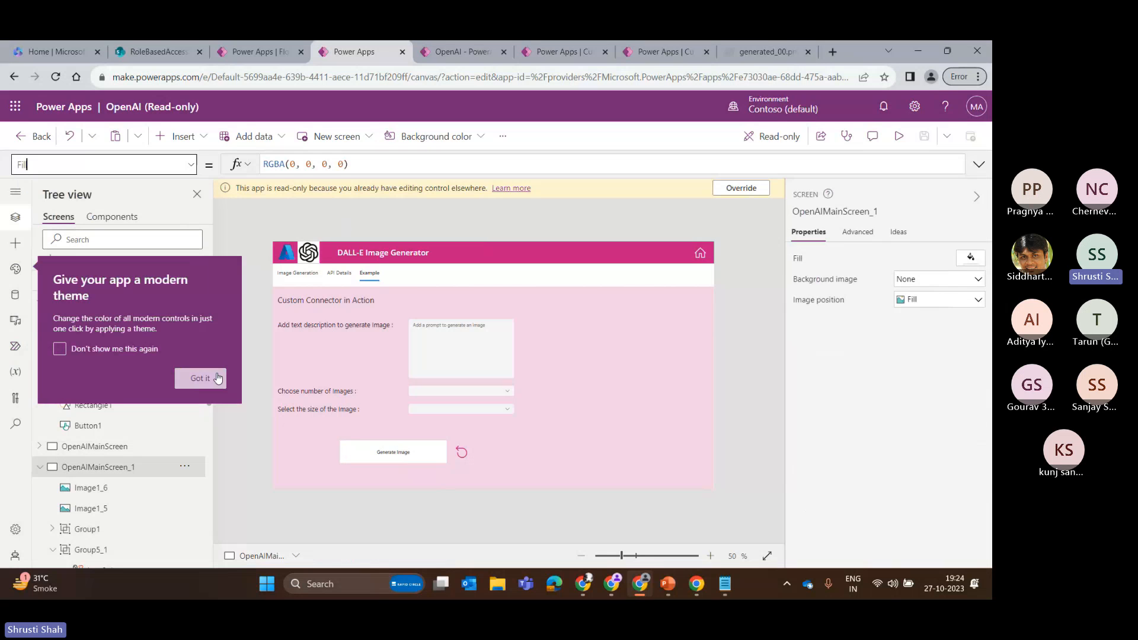
pyautogui.click(200, 378)
# - Check the DALL·E connector's name in the custom connectors list and search the app's available data sources for "dalle"
pyautogui.click(16, 295)
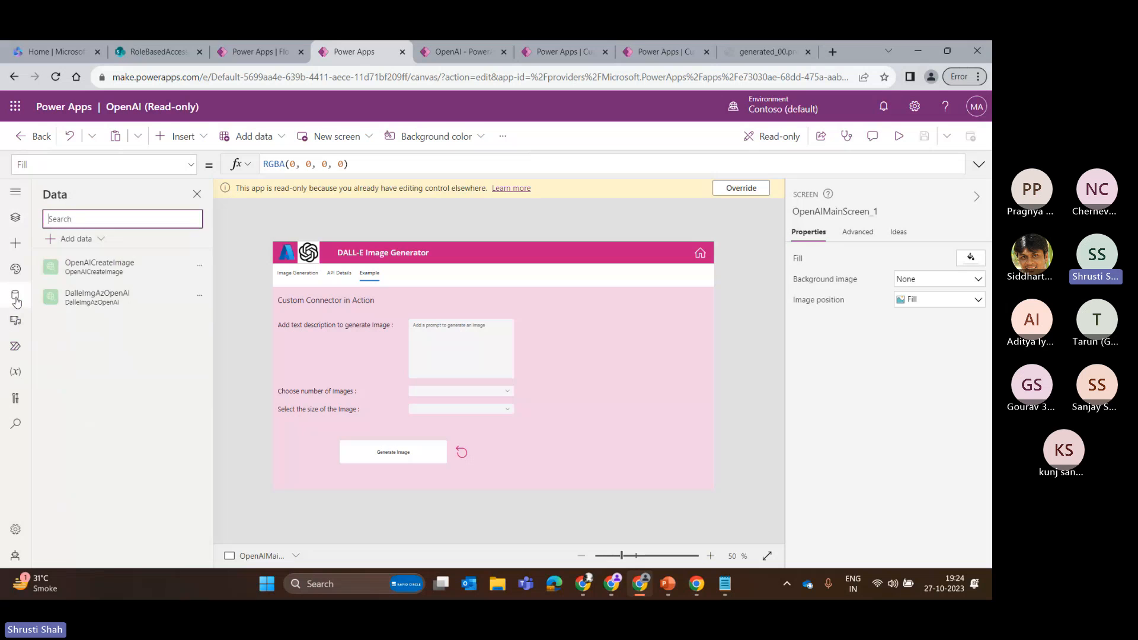
pyautogui.click(85, 241)
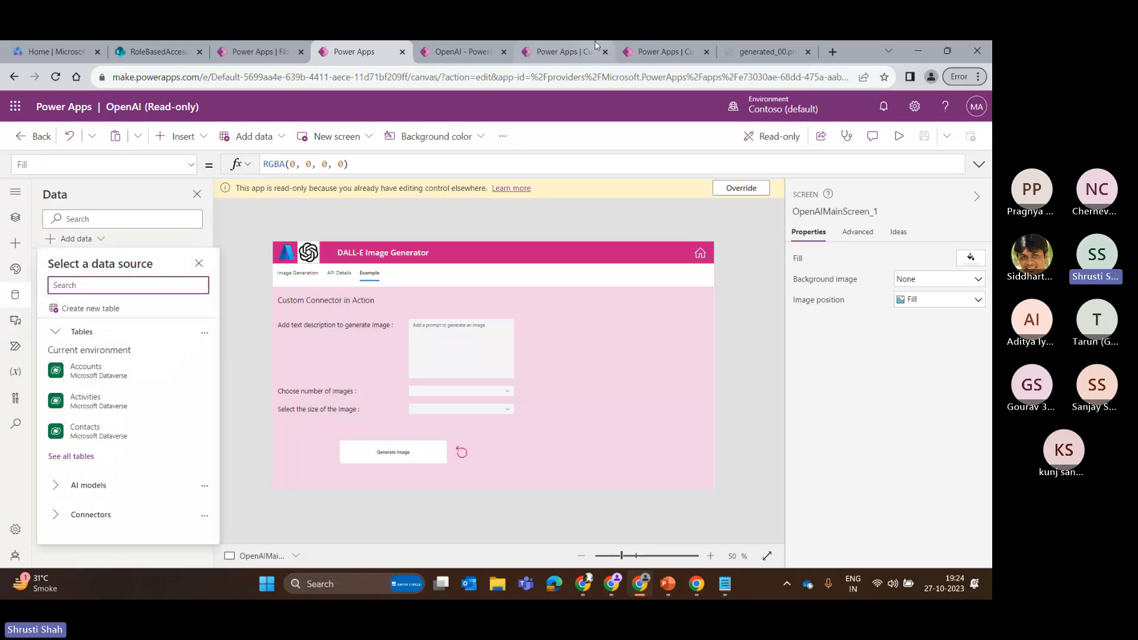
pyautogui.click(555, 52)
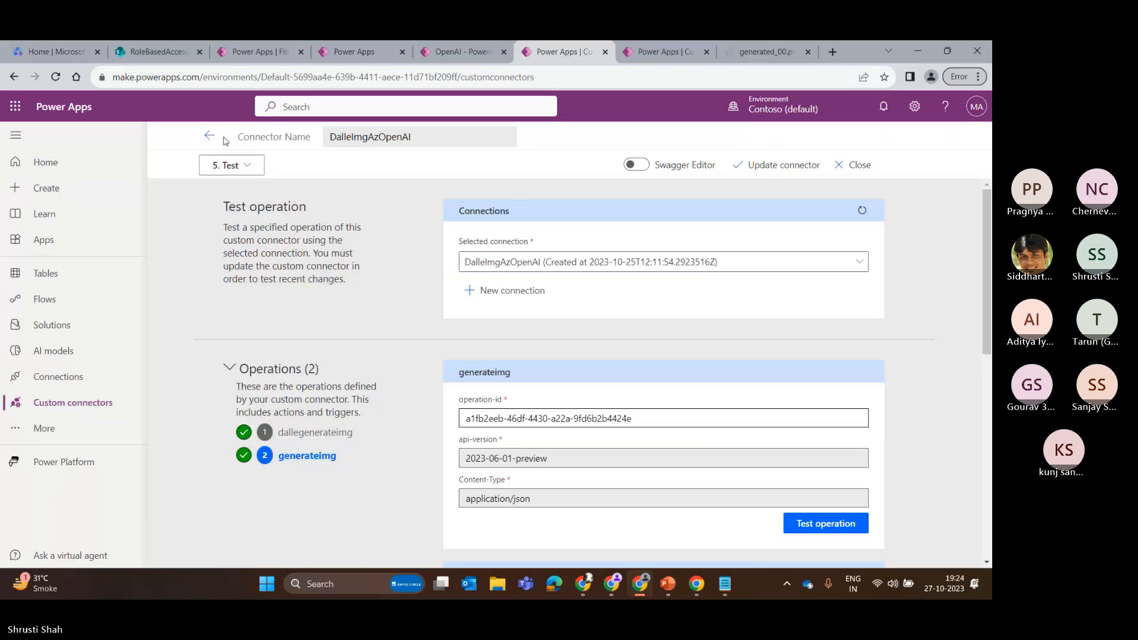
pyautogui.click(210, 135)
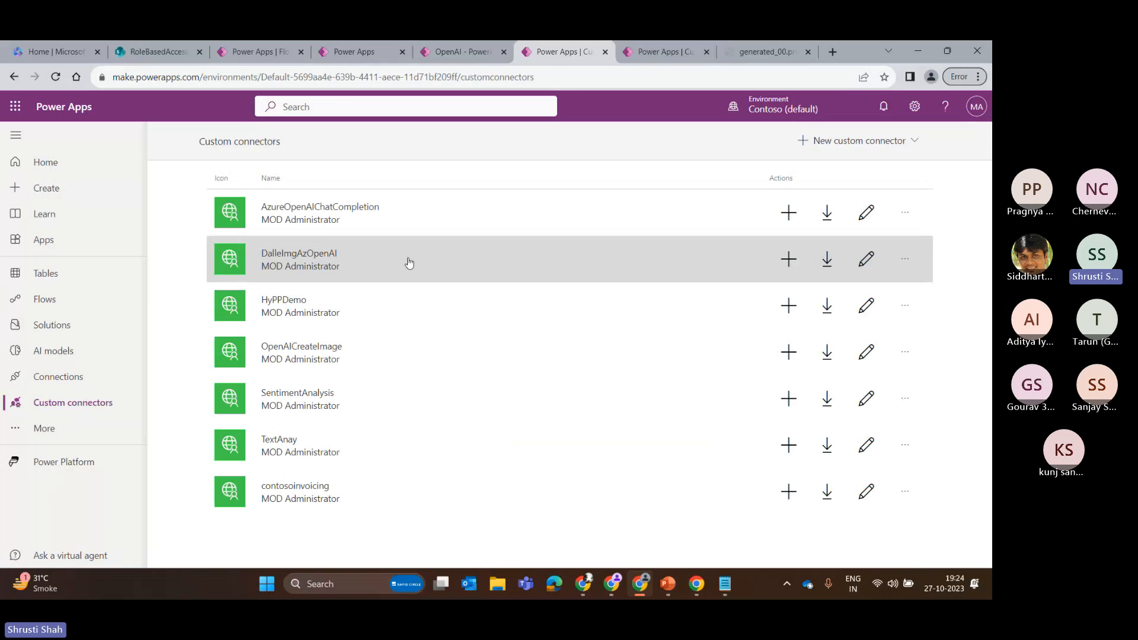
pyautogui.click(356, 53)
pyautogui.write('dalle')
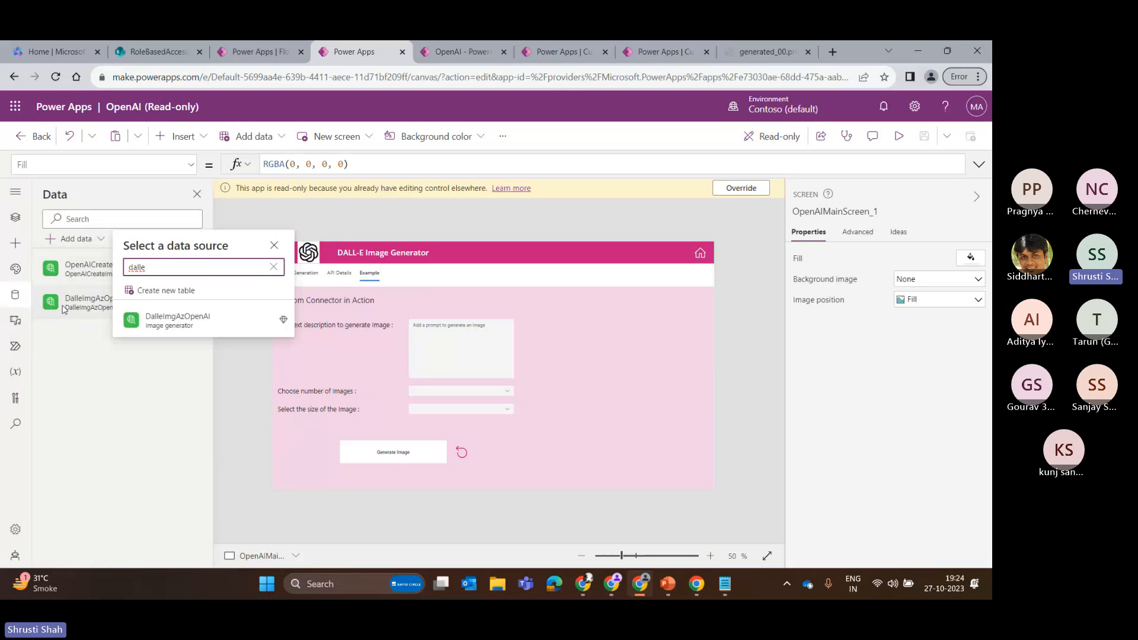
pyautogui.click(109, 388)
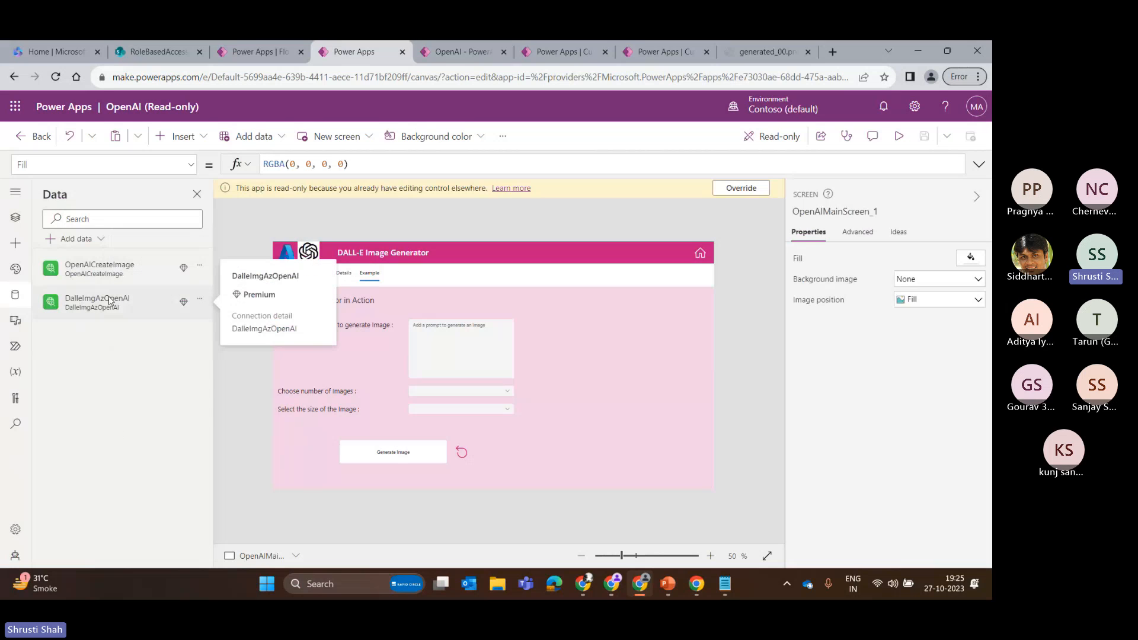
# - Override the read-only lock to take editing control of the OpenAI app
pyautogui.moveTo(185, 303)
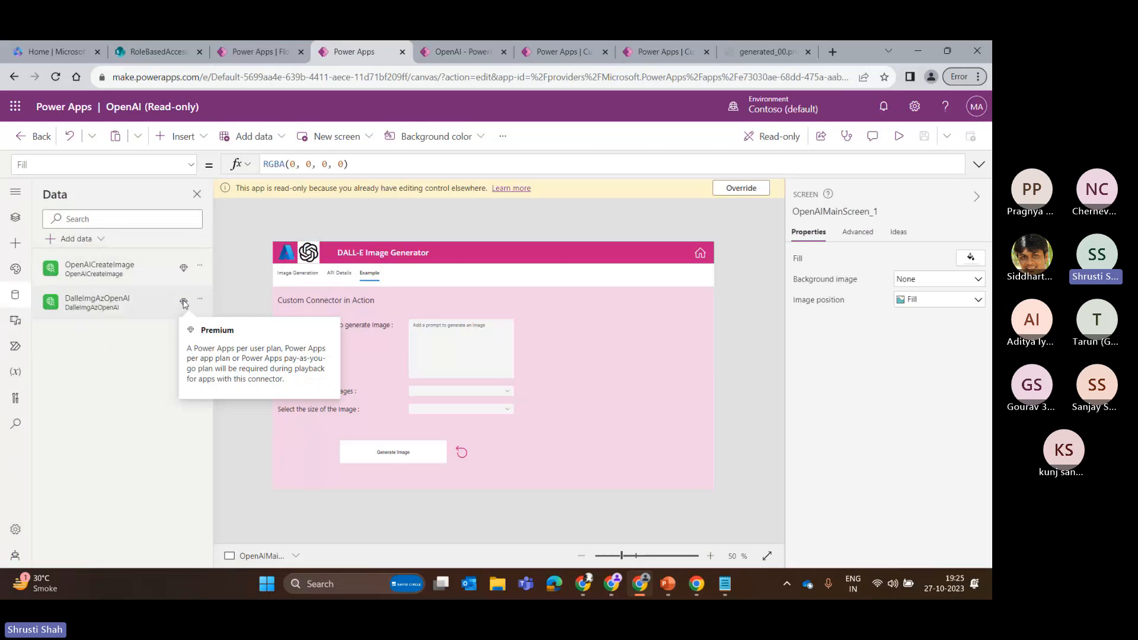
pyautogui.click(740, 188)
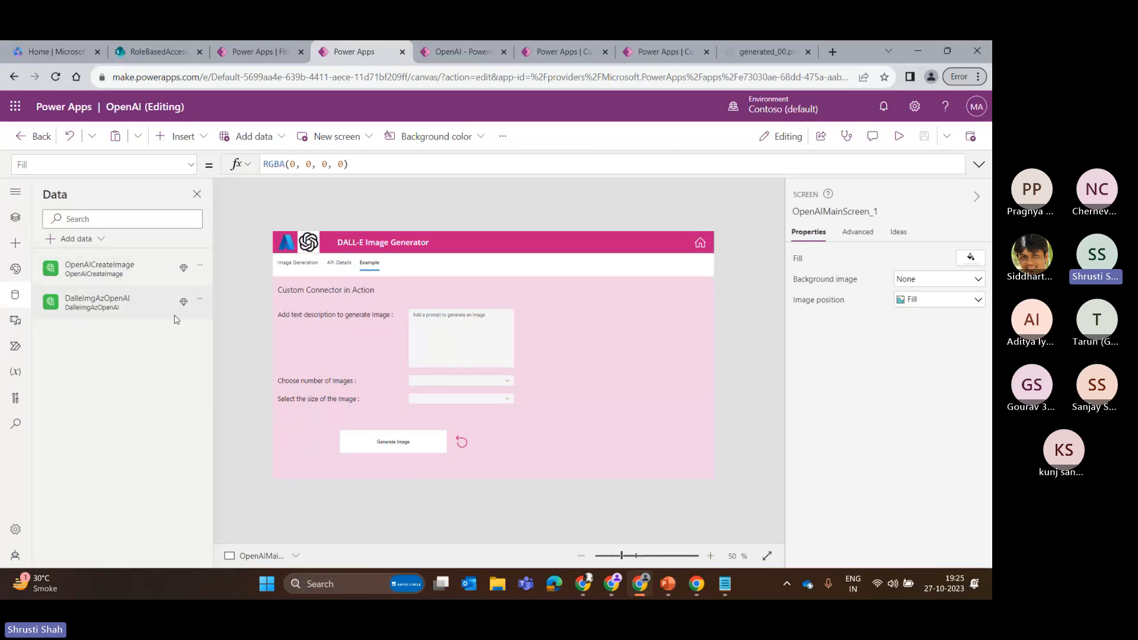
pyautogui.moveTo(86, 316)
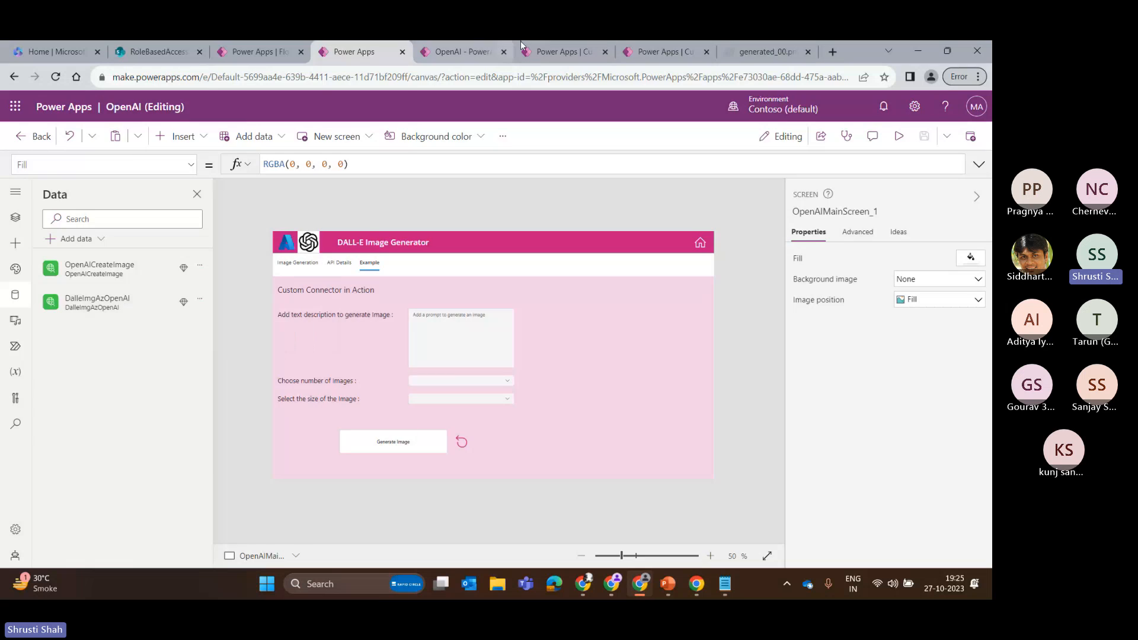
# - Review the environment's custom connectors list and return to the OpenAI app editor
pyautogui.click(593, 48)
pyautogui.click(311, 266)
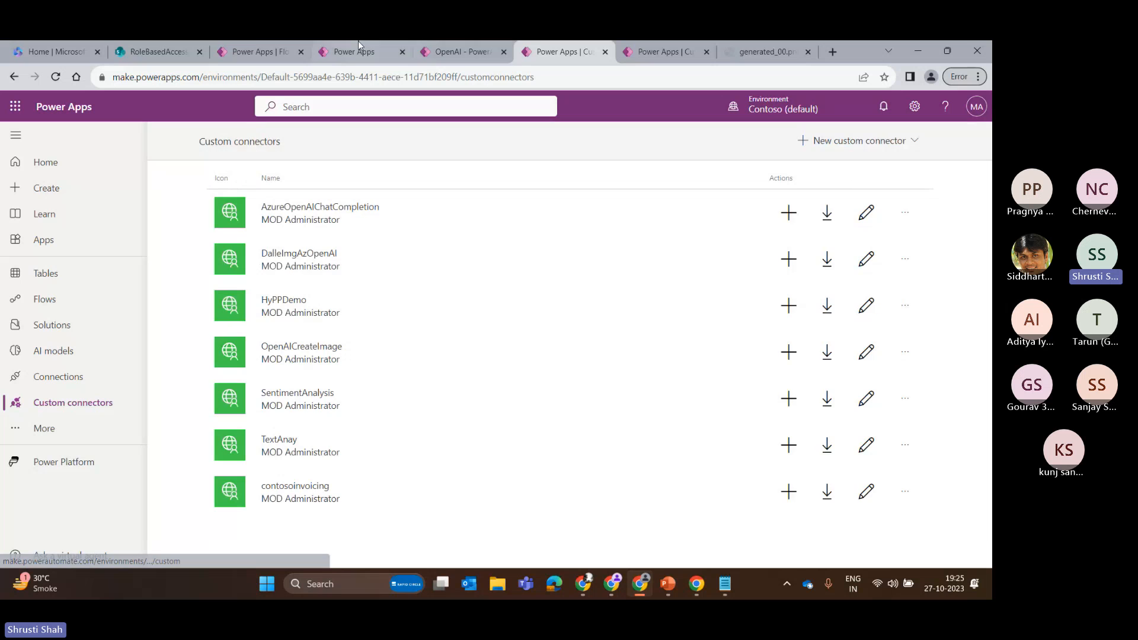
pyautogui.click(462, 51)
pyautogui.click(354, 51)
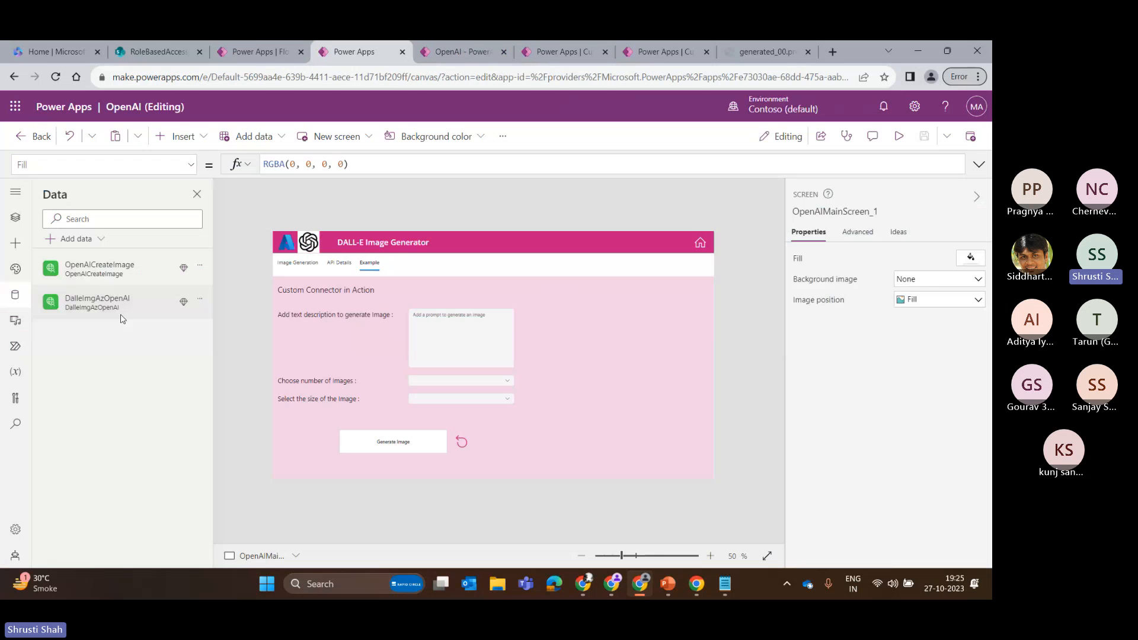
# - Show the Generate Image button's OnSelect formula and highlight its reference to the 'PowerAppV2->ParseJSON,imagegenerate' flow
pyautogui.click(401, 440)
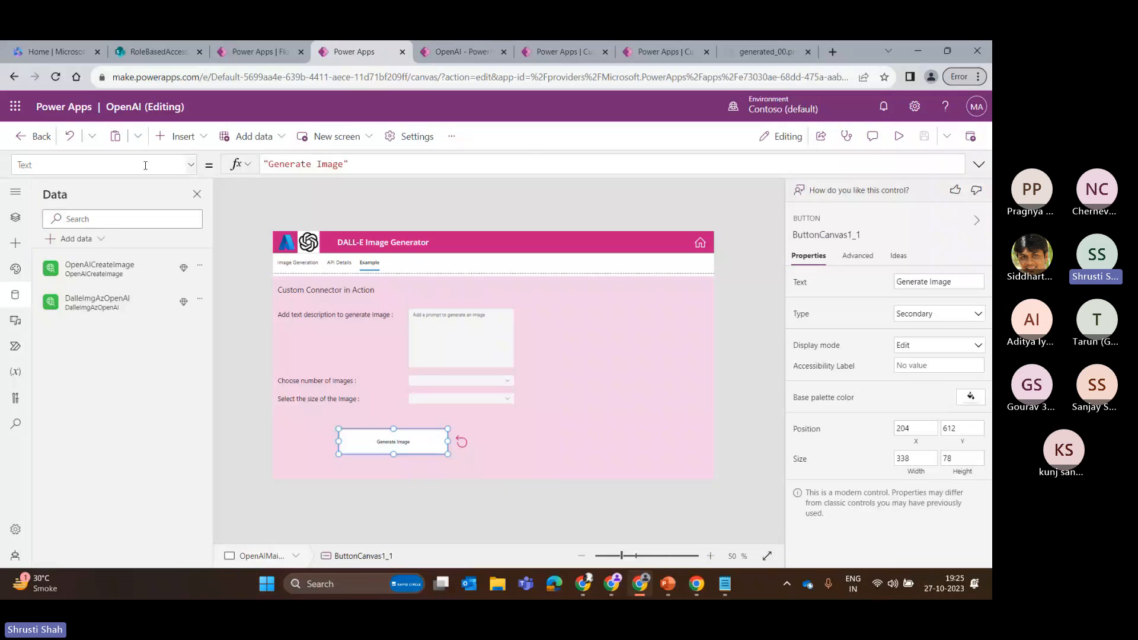
pyautogui.click(190, 164)
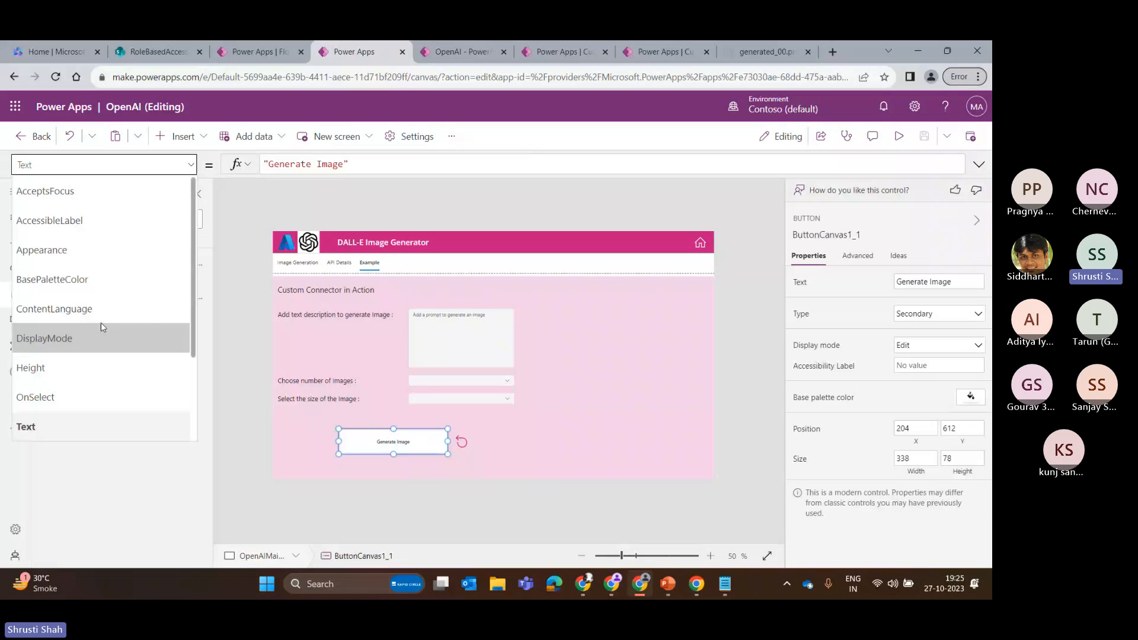
pyautogui.scroll(-2, 101, 322)
pyautogui.click(53, 277)
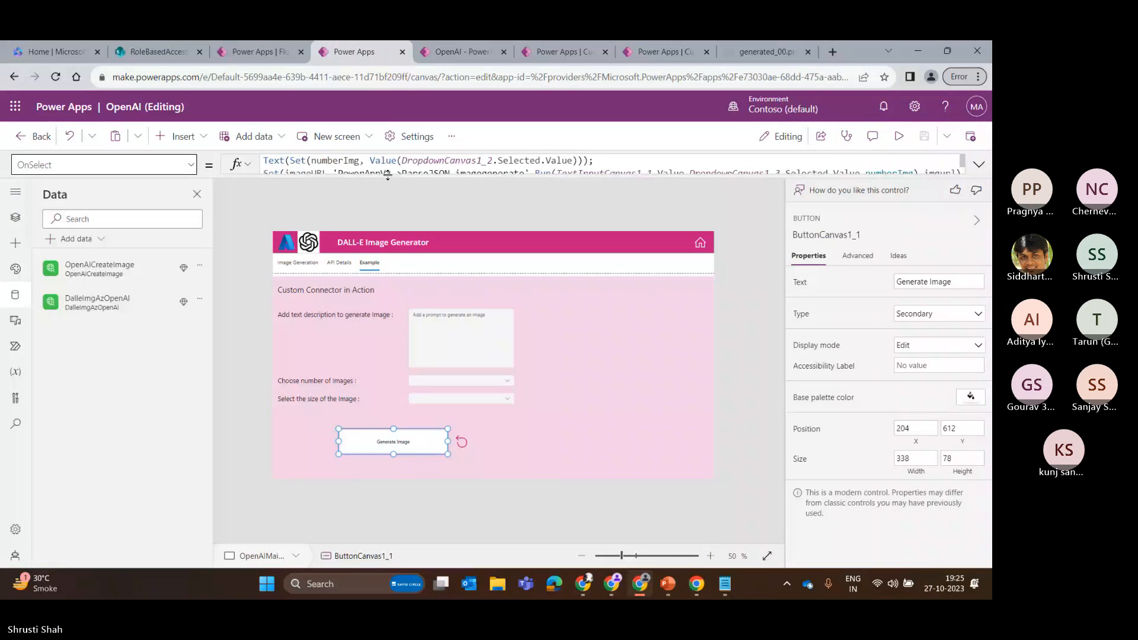
pyautogui.click(312, 173)
pyautogui.click(333, 173)
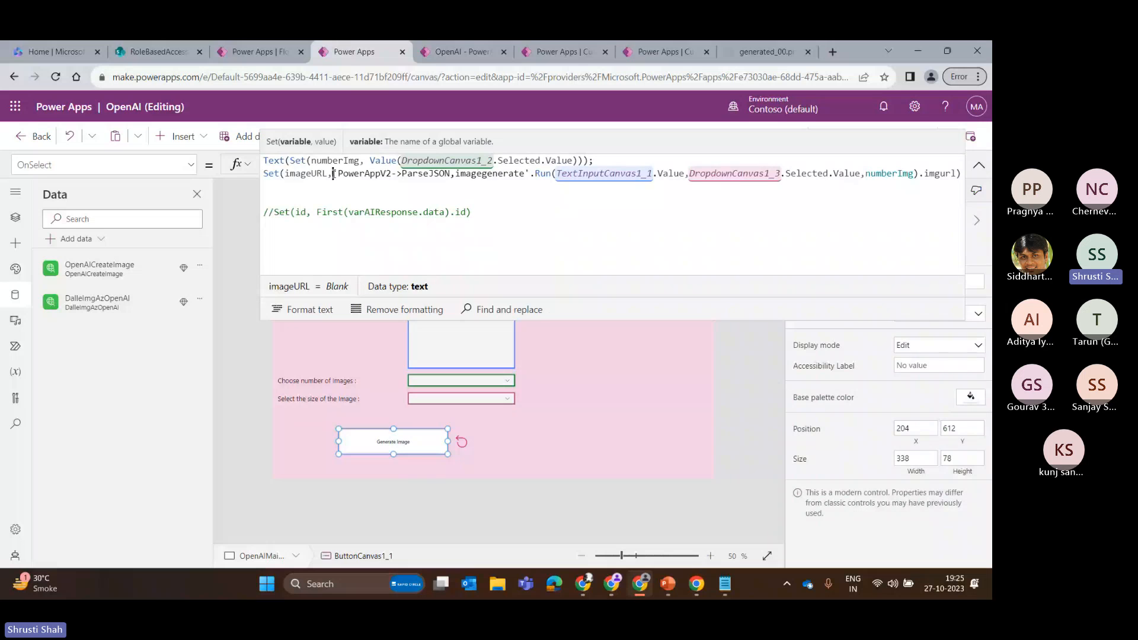
pyautogui.moveTo(333, 174); pyautogui.dragTo(529, 173)
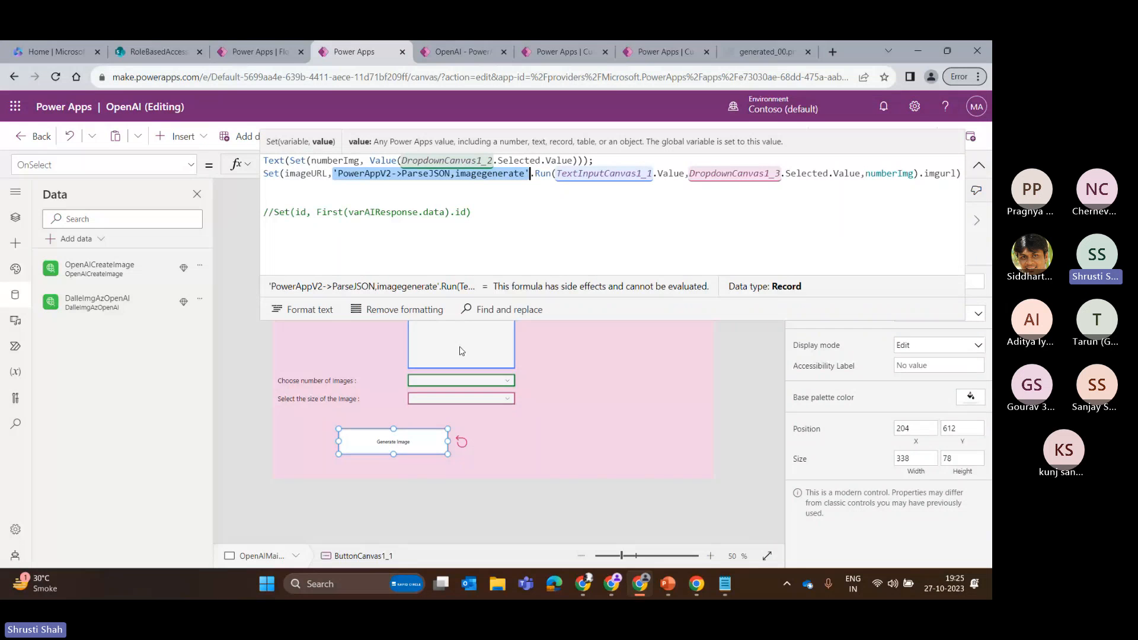
# - Examine the prompt text input and the image number and size dropdowns that supply values to the flow
pyautogui.click(451, 377)
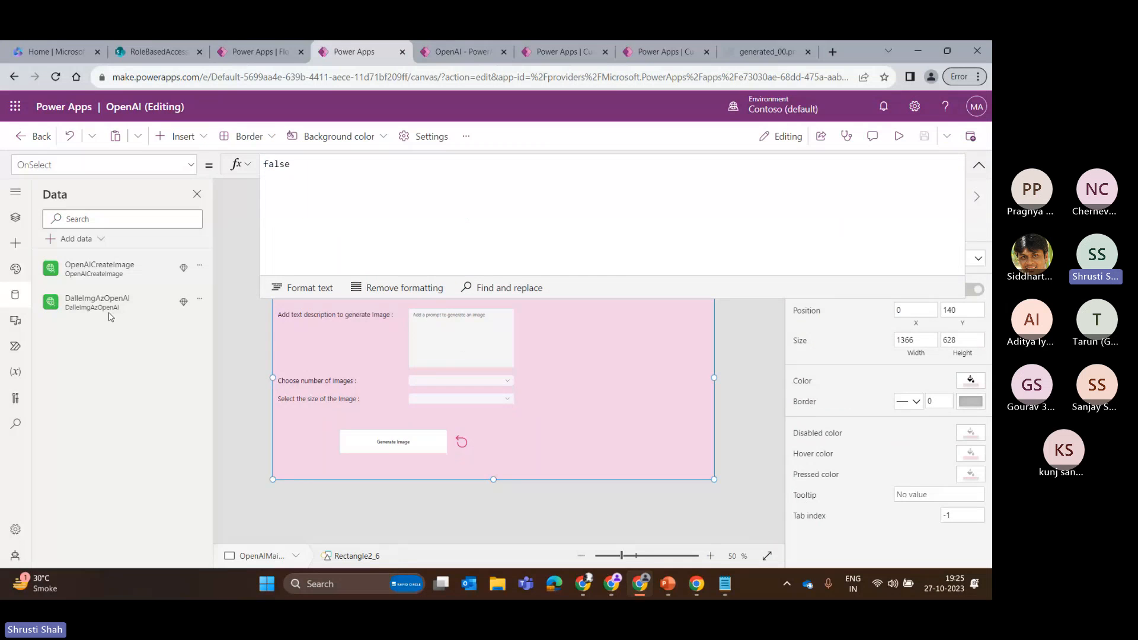
pyautogui.moveTo(115, 303)
pyautogui.click(456, 498)
pyautogui.click(481, 325)
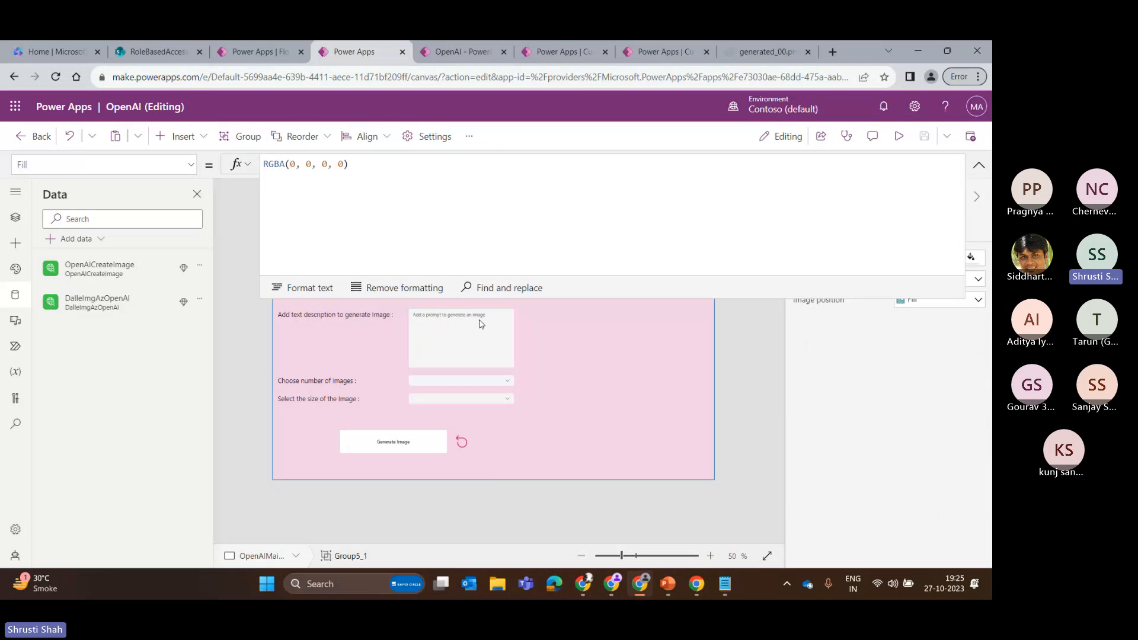
pyautogui.click(463, 329)
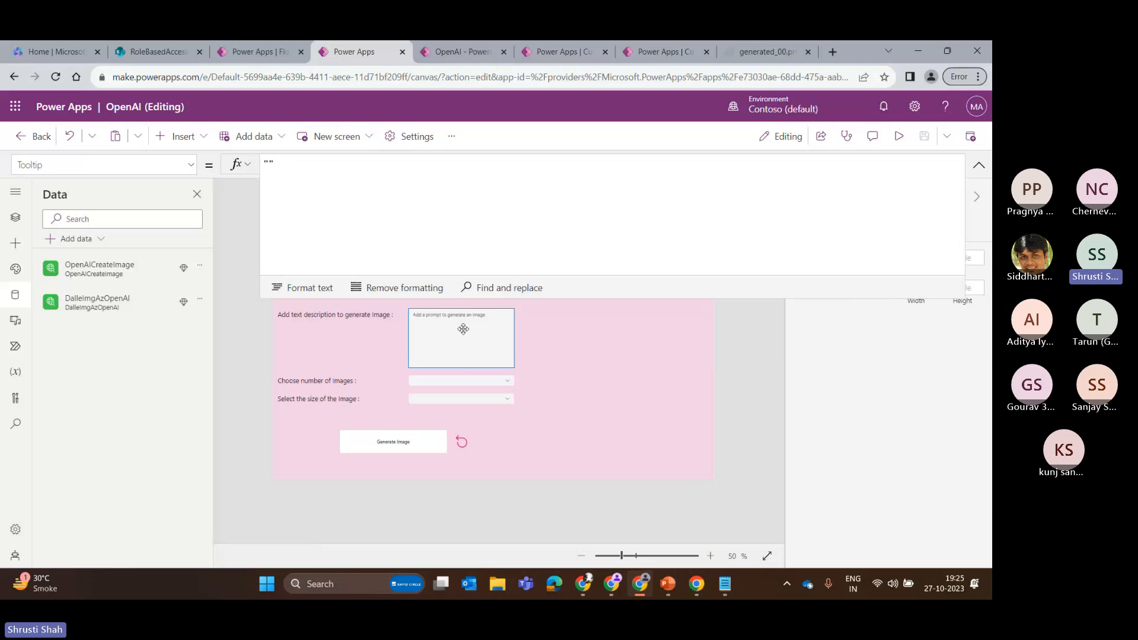
pyautogui.click(462, 380)
pyautogui.click(458, 399)
pyautogui.click(460, 380)
pyautogui.click(454, 406)
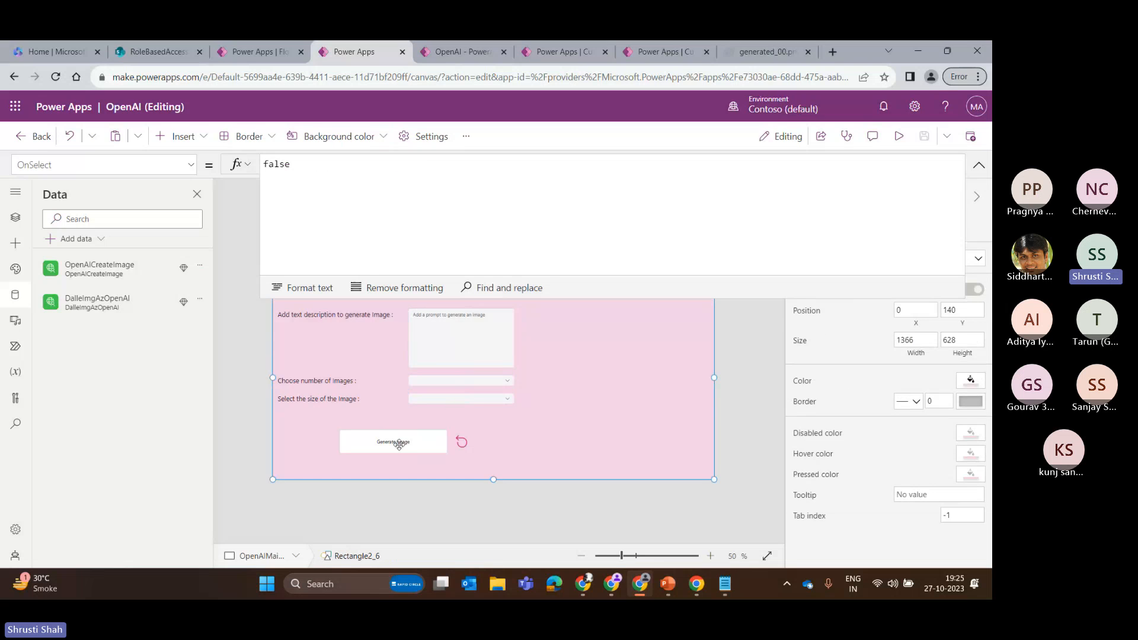
# - Inspect the PowerApps (V2) trigger inputs, the Initialize variable action and the DalleImageGenerator action in the image generation flow
pyautogui.click(255, 52)
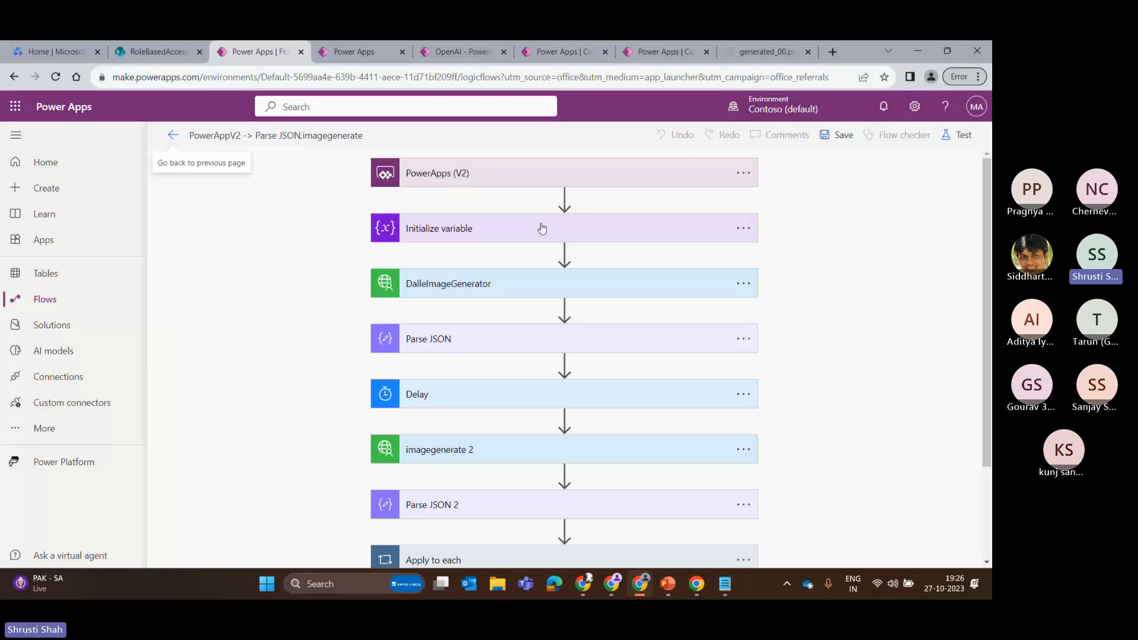
pyautogui.click(473, 174)
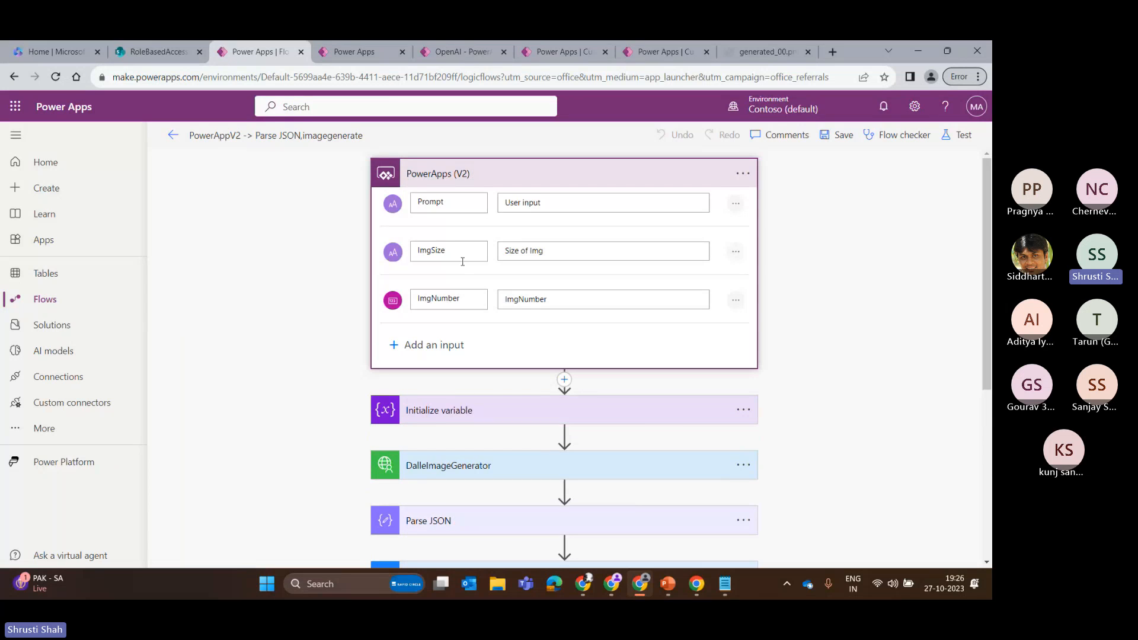
pyautogui.scroll(-3, 496, 307)
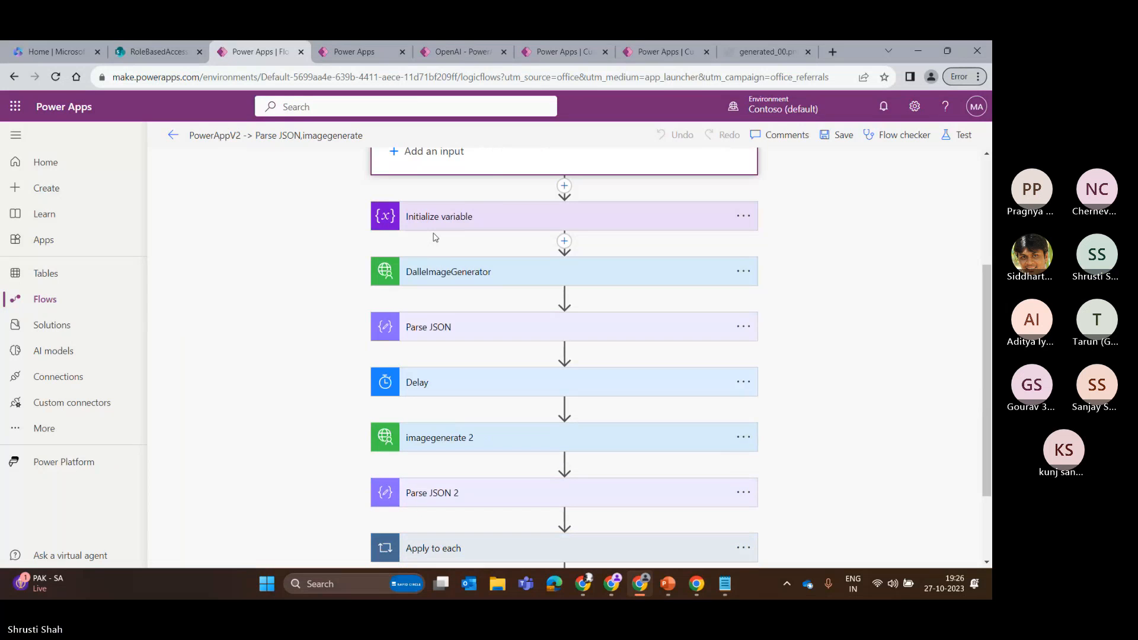
pyautogui.click(440, 219)
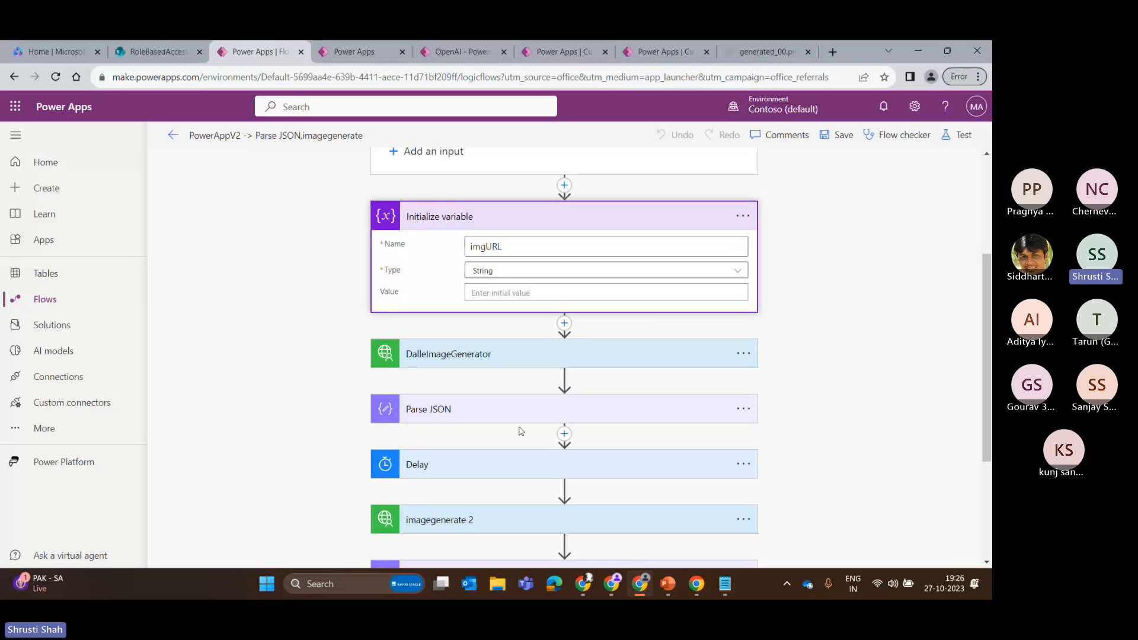
pyautogui.click(445, 217)
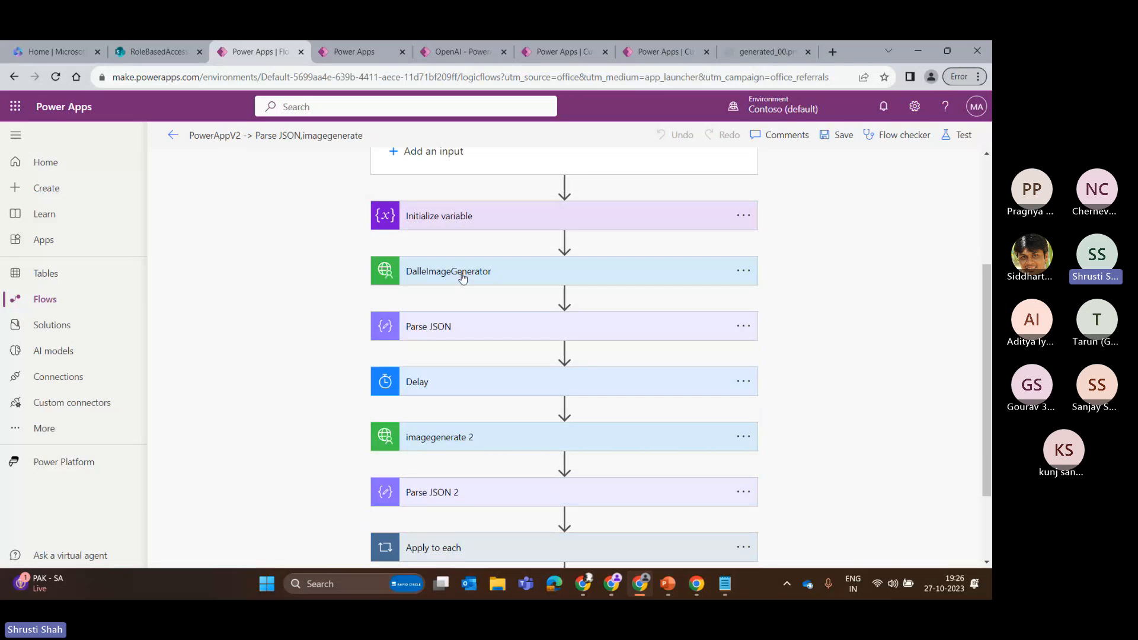
pyautogui.click(458, 274)
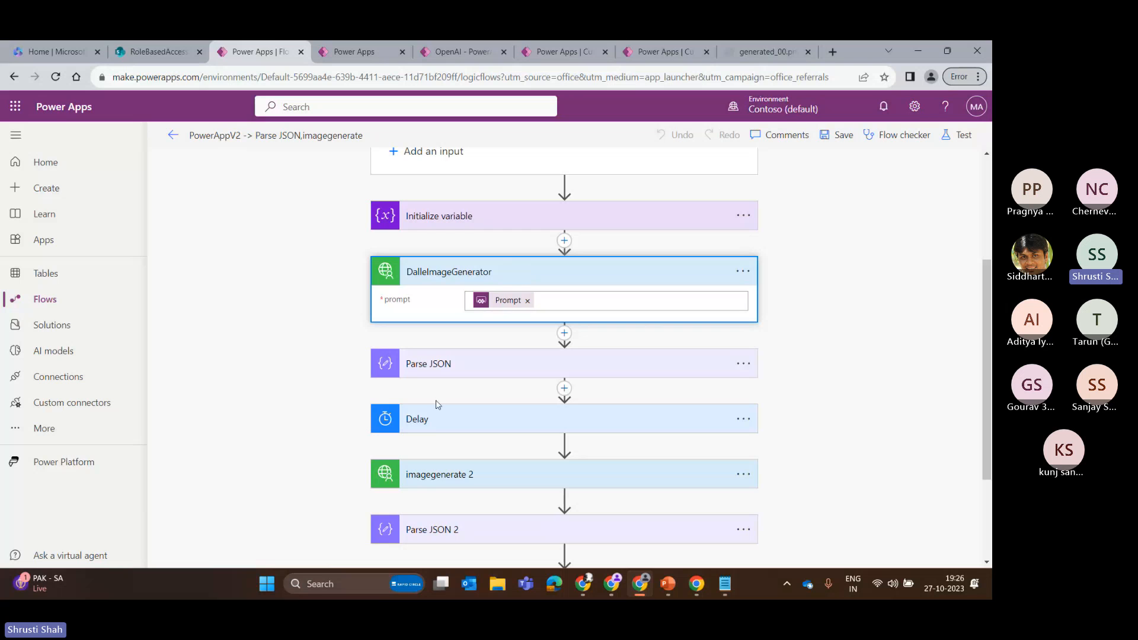
# - Inspect the flow's Parse JSON, Delay and imagegenerate 2 actions, including their schema, wait time and operation-id input
pyautogui.click(463, 354)
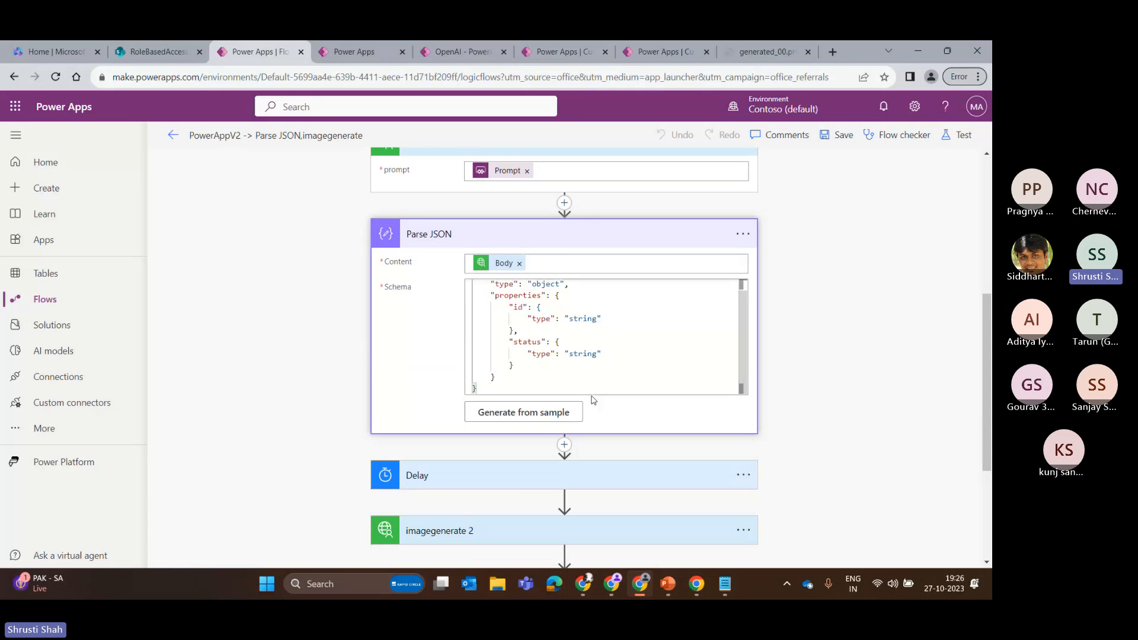
pyautogui.click(522, 475)
pyautogui.scroll(-4, 542, 265)
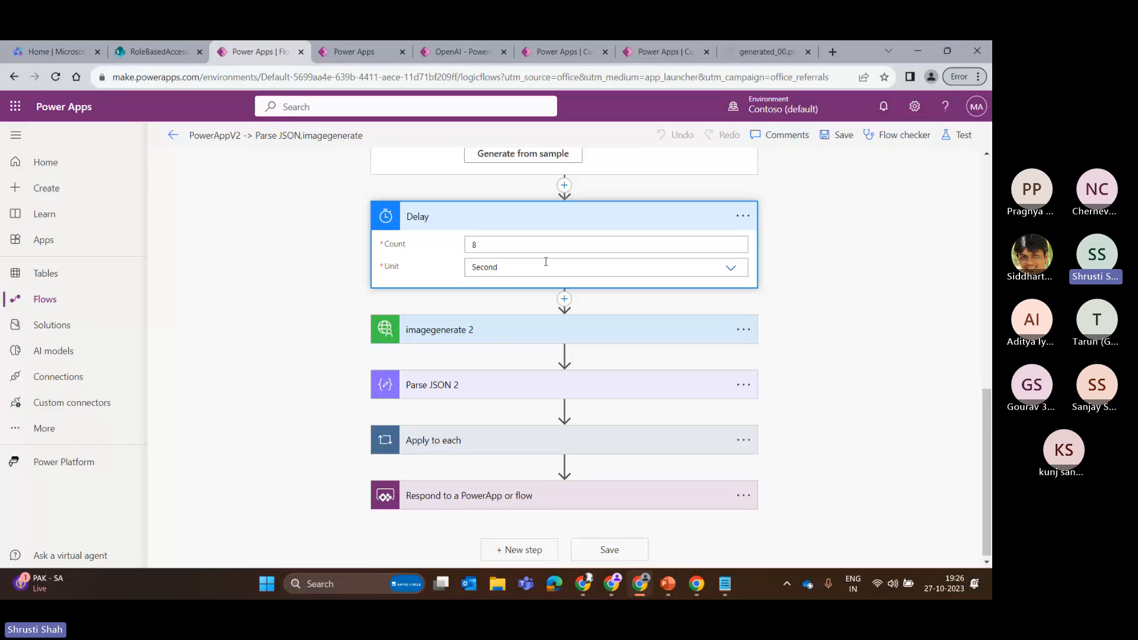
pyautogui.click(428, 330)
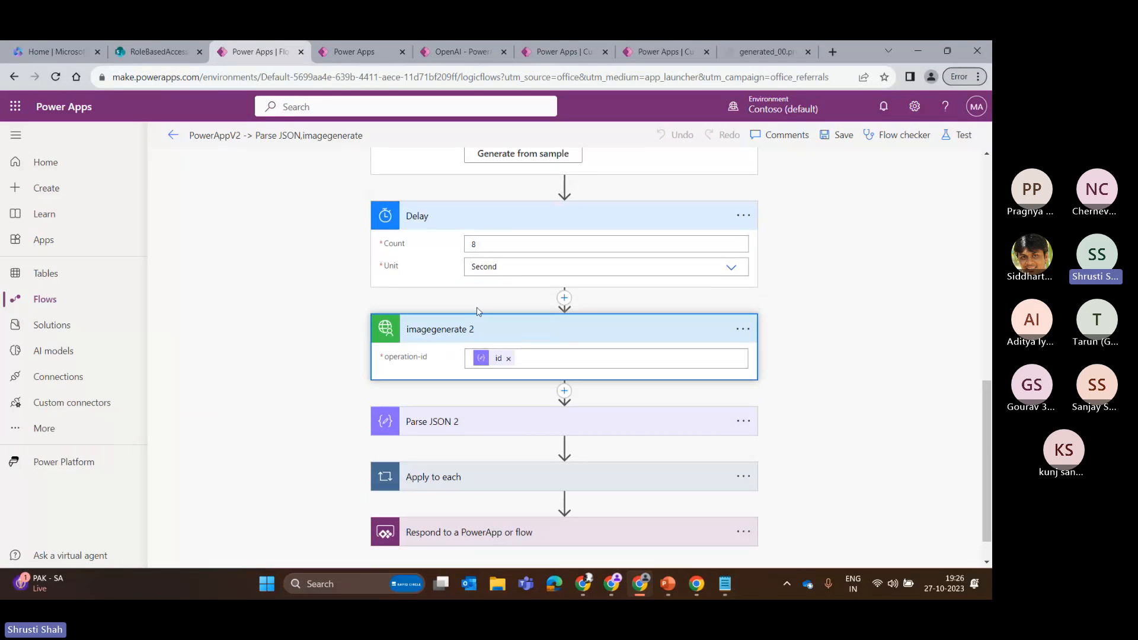
pyautogui.scroll(1, 479, 311)
pyautogui.scroll(-1, 511, 416)
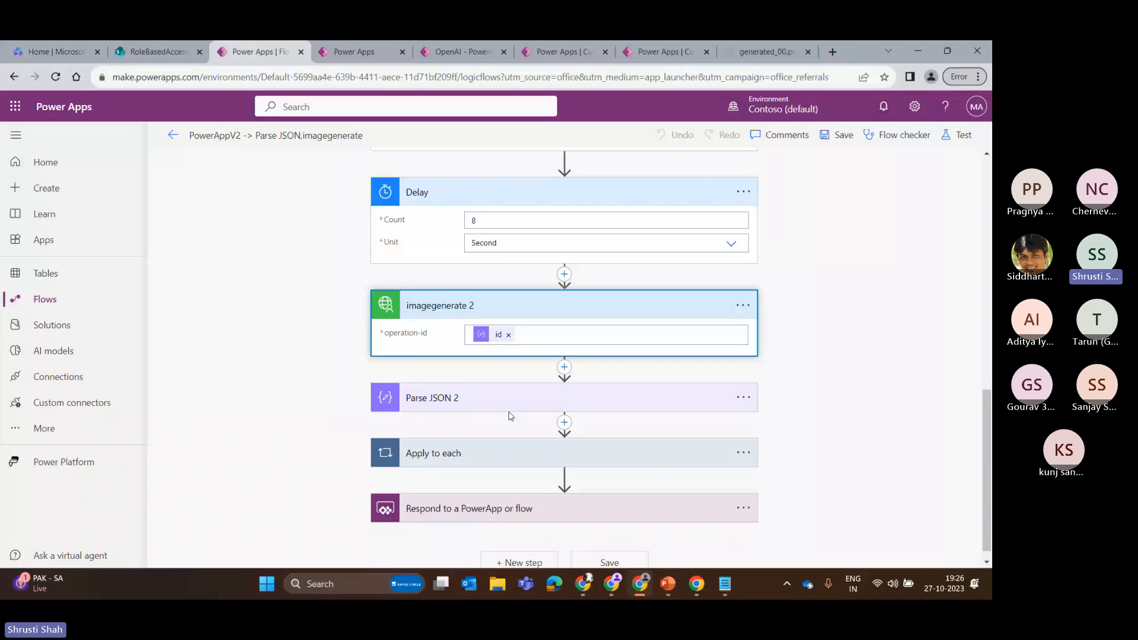
pyautogui.scroll(-1, 439, 289)
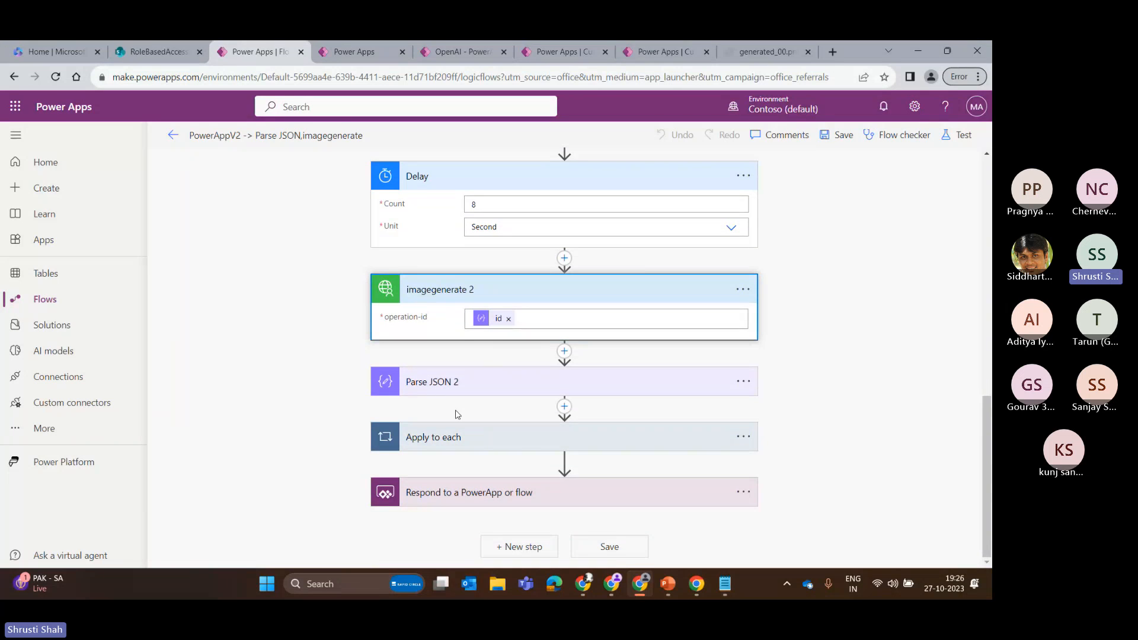
# - Inspect the Parse JSON 2 schema, the Set variable action inside Apply to each, and the Respond to a PowerApp or flow output
pyautogui.click(462, 393)
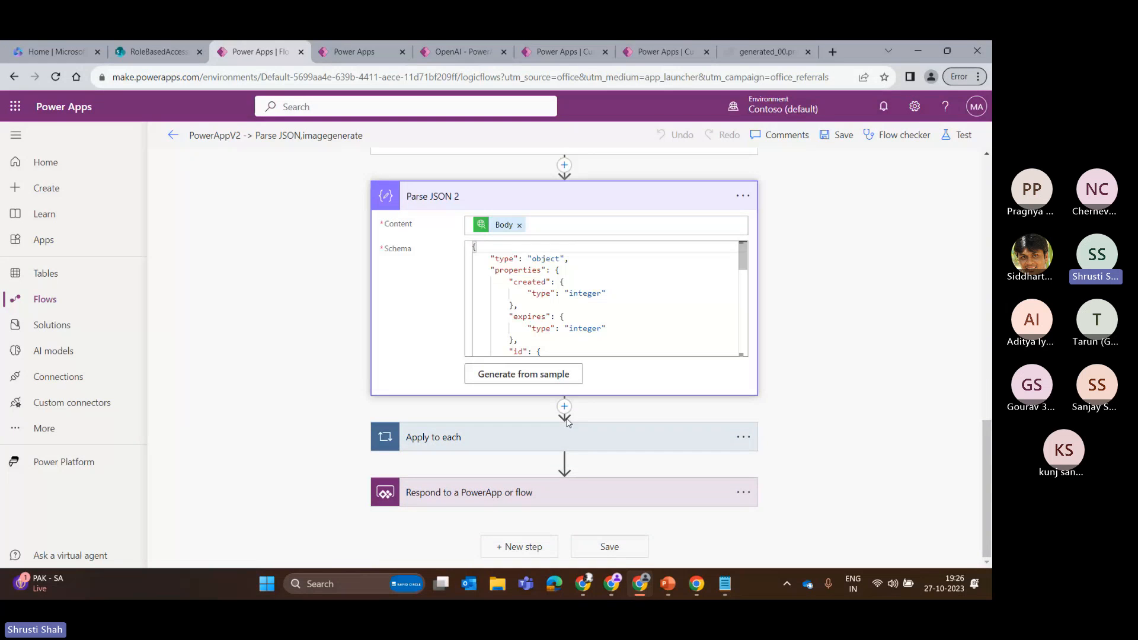
pyautogui.scroll(2, 573, 200)
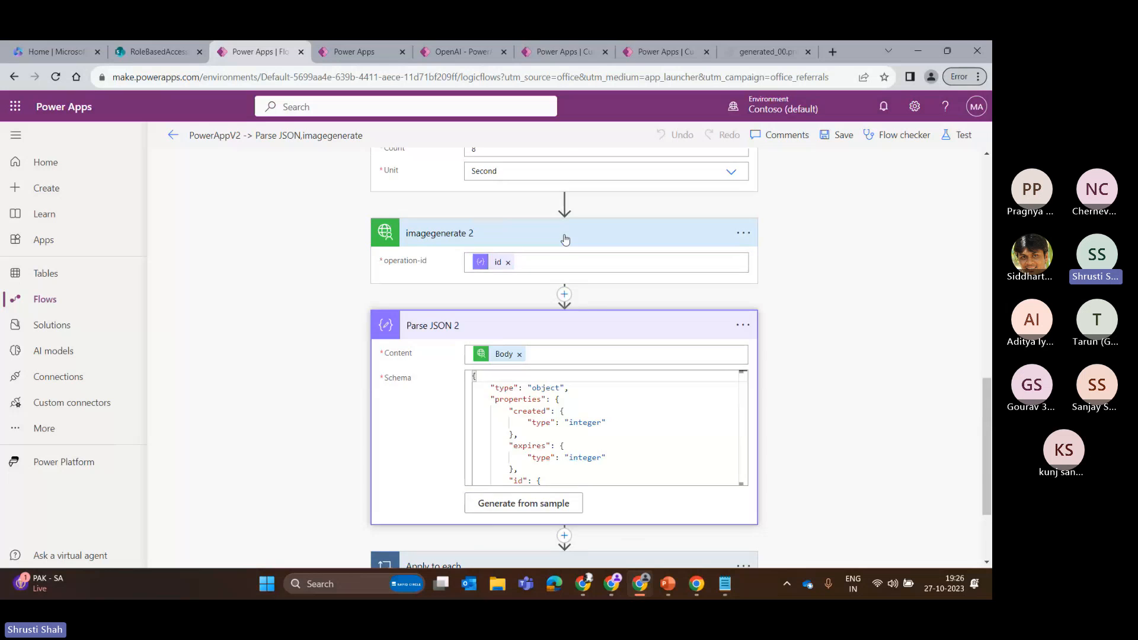
pyautogui.scroll(-2, 472, 484)
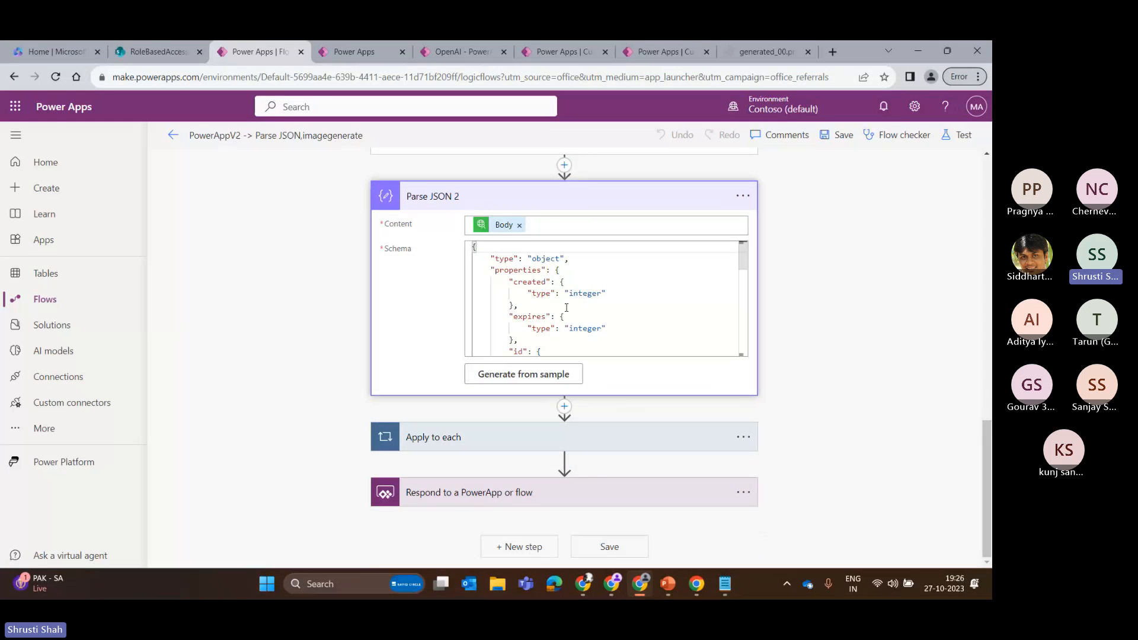
pyautogui.click(469, 438)
pyautogui.click(474, 498)
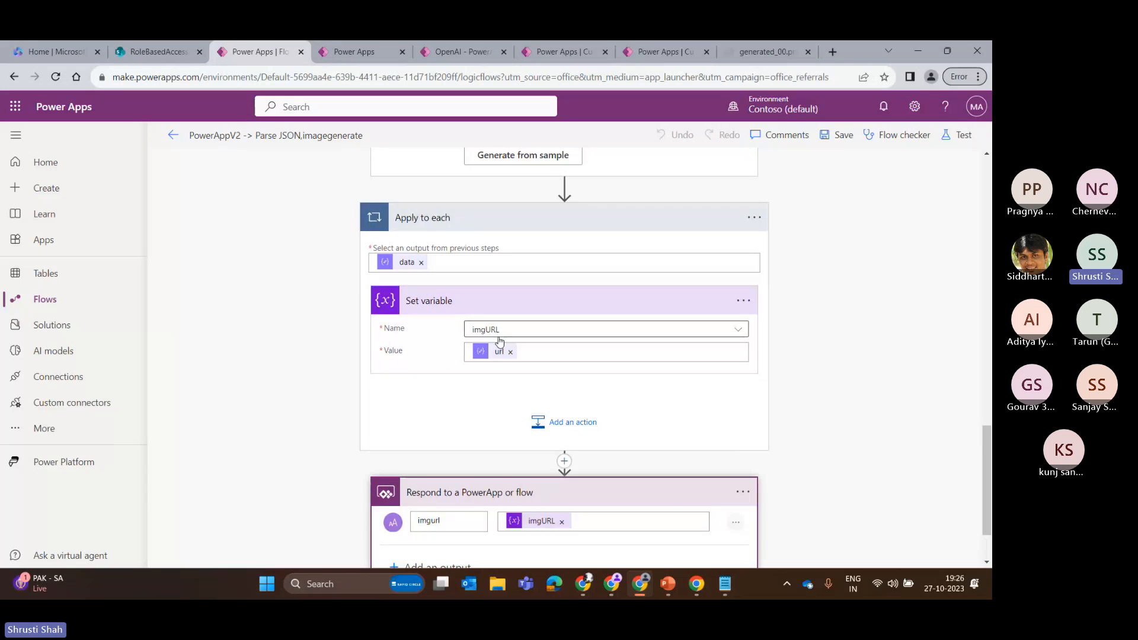
pyautogui.scroll(-1, 496, 350)
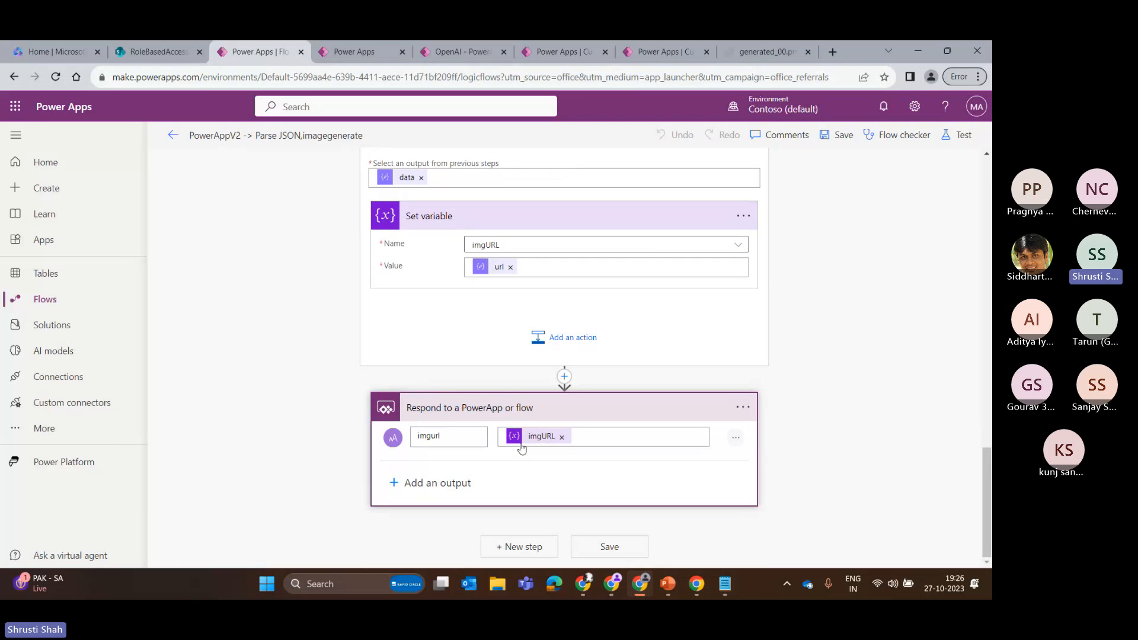
# - Return to the OpenAI app editor and examine the Generate Image button's OnSelect formula that stores the flow's imgurl in imageURL
pyautogui.click(325, 47)
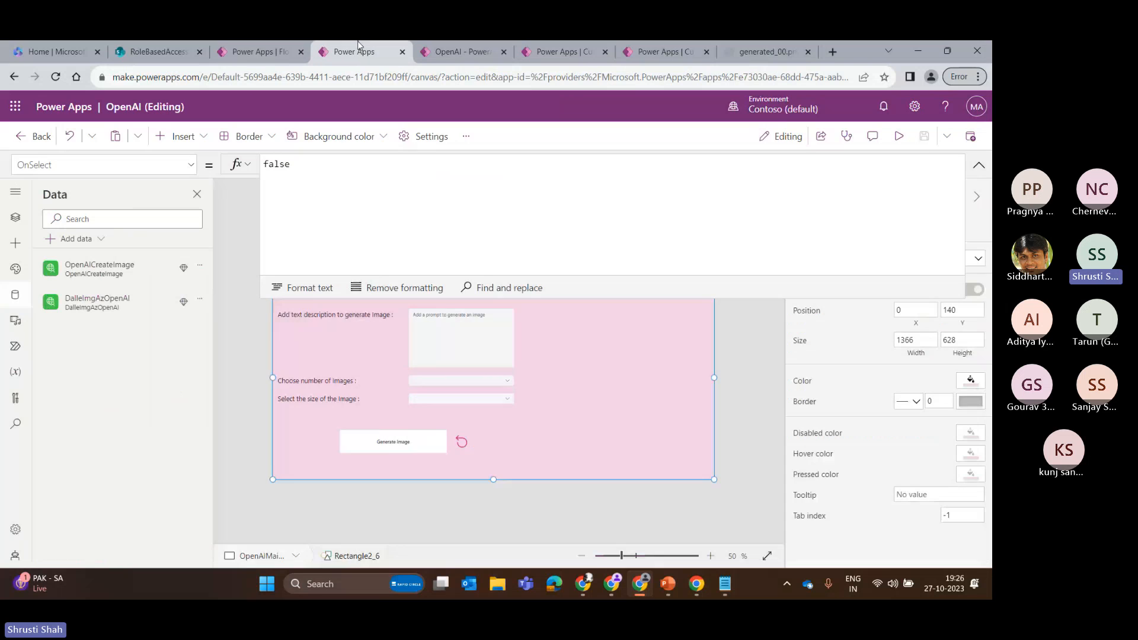
pyautogui.click(402, 529)
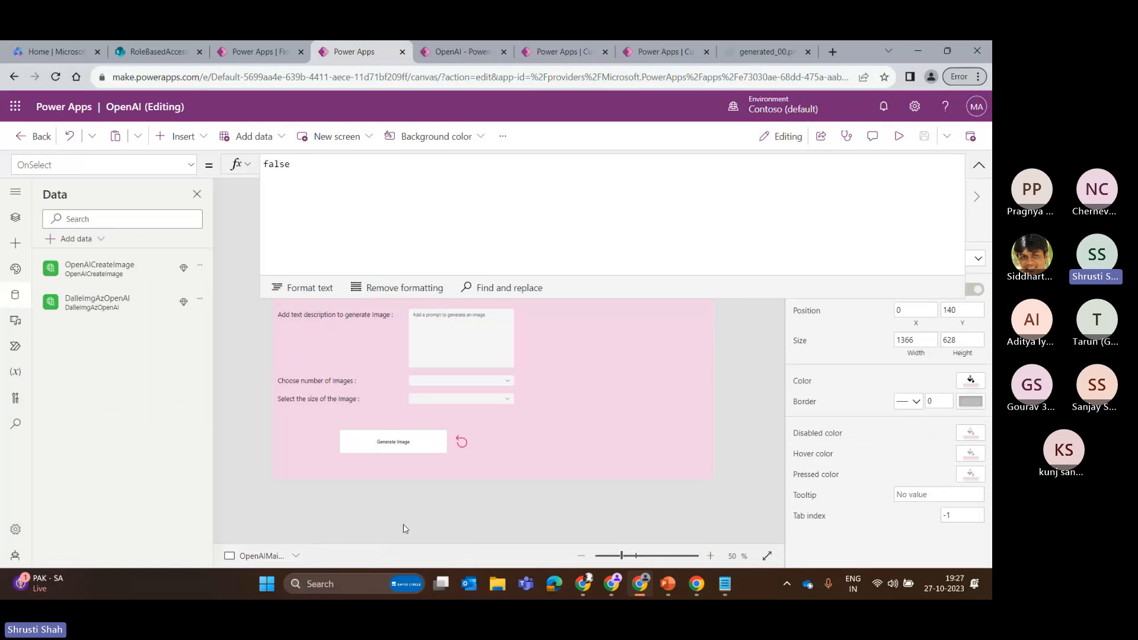
pyautogui.click(375, 440)
pyautogui.click(376, 439)
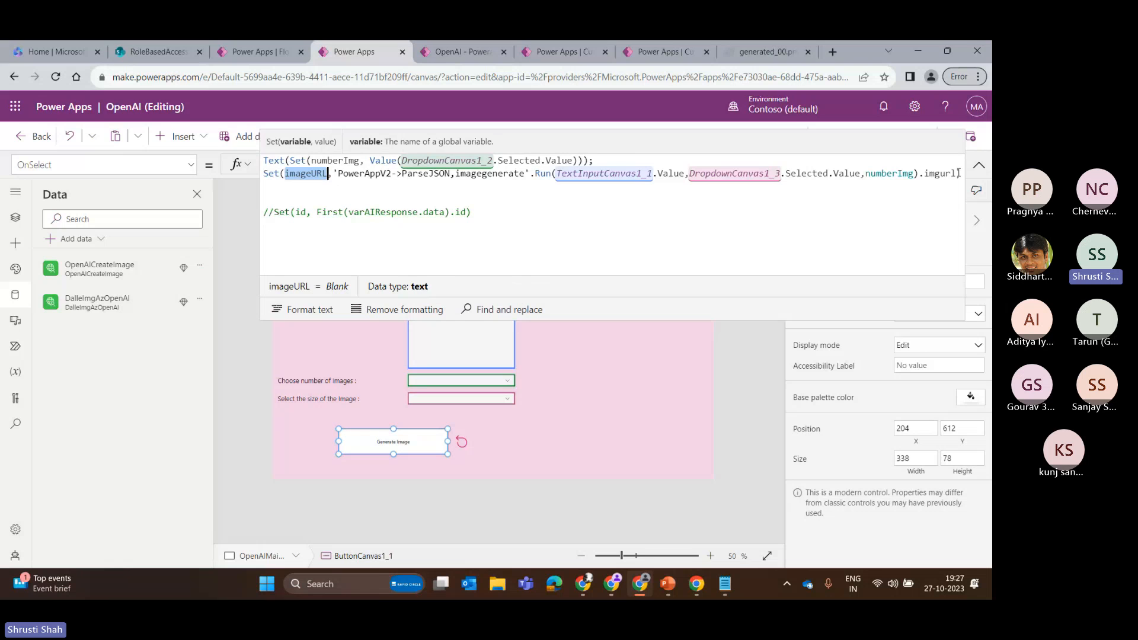
pyautogui.moveTo(959, 173); pyautogui.dragTo(465, 163)
pyautogui.click(788, 173)
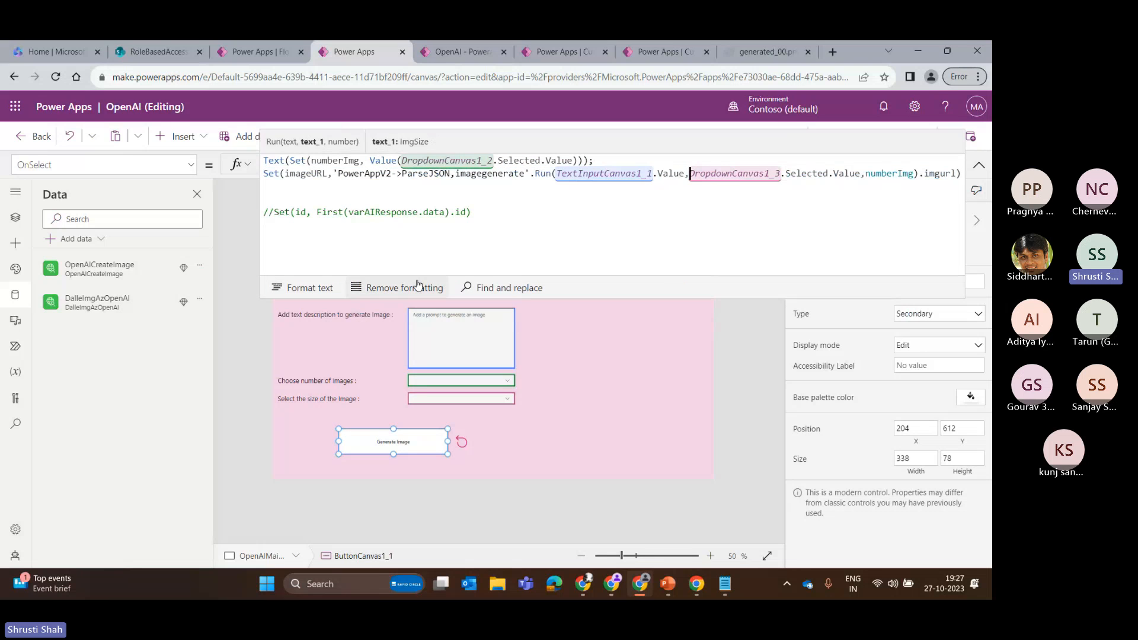
pyautogui.click(978, 170)
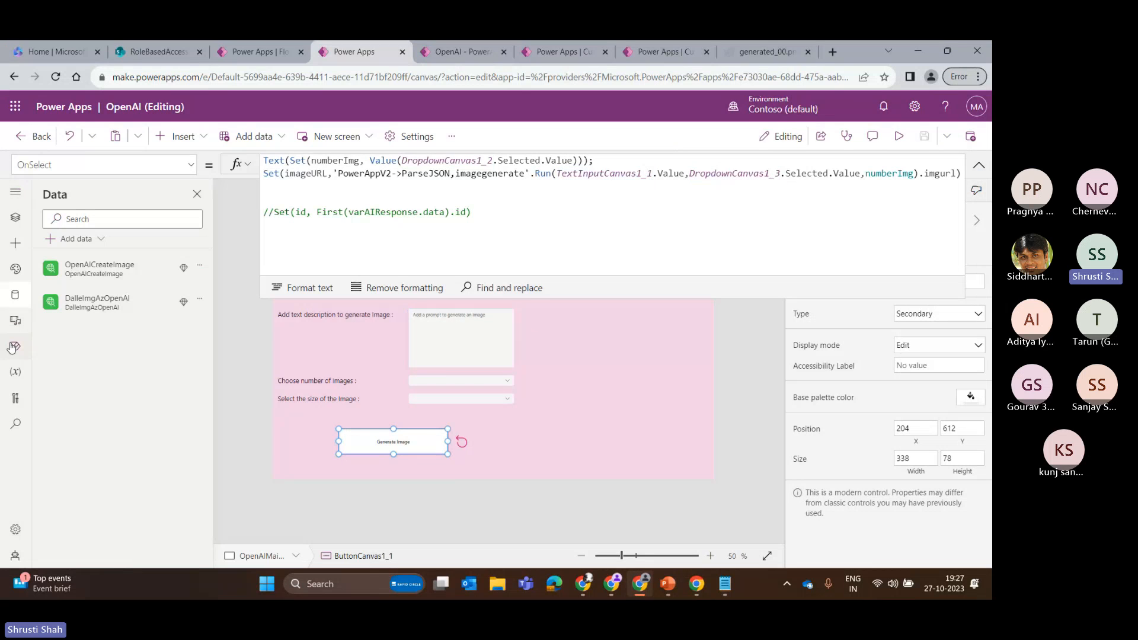
# - Show the app's global variables, including imageURL and numberImg
pyautogui.click(16, 371)
pyautogui.click(231, 407)
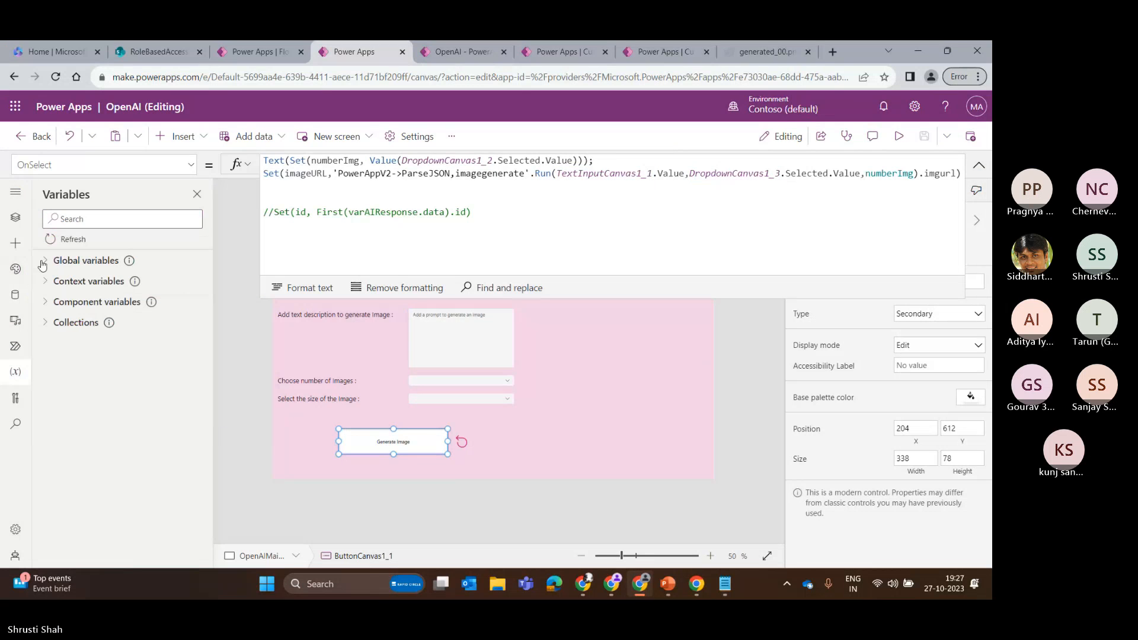
pyautogui.click(43, 262)
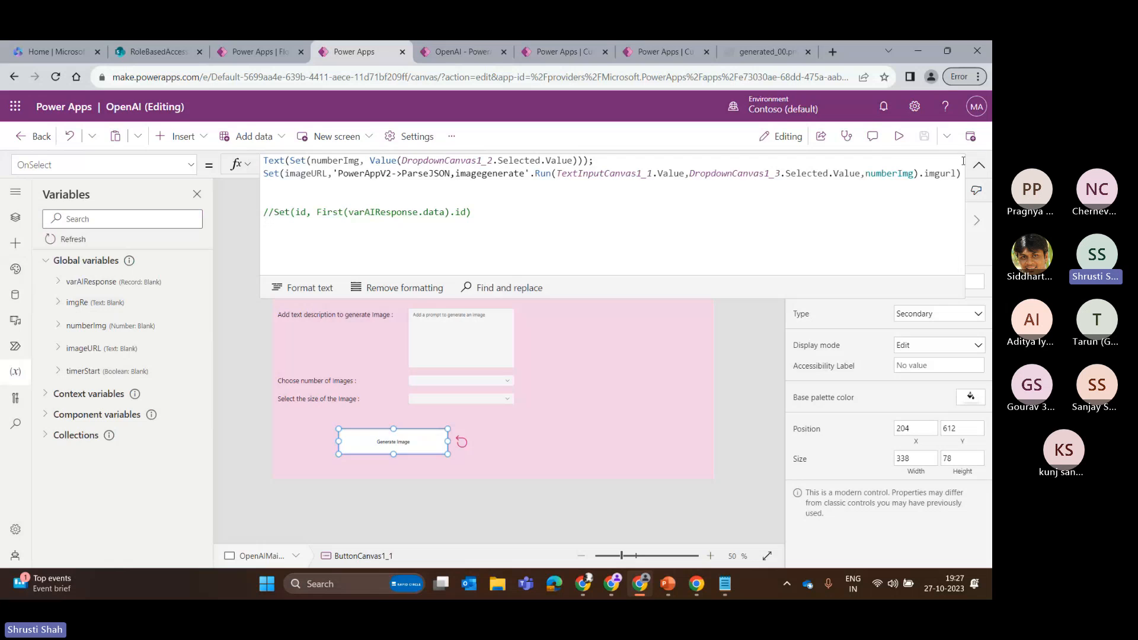
# - Preview the app and generate 1 image at 256x256 from the prompt "microsoft community"
pyautogui.click(899, 136)
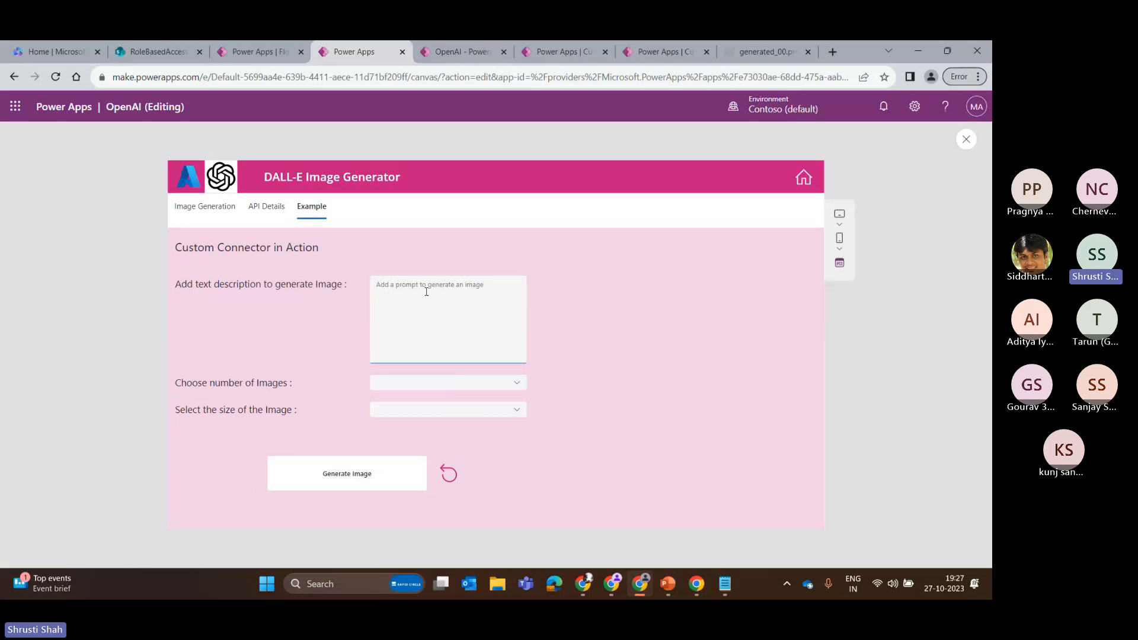
pyautogui.write('micr')
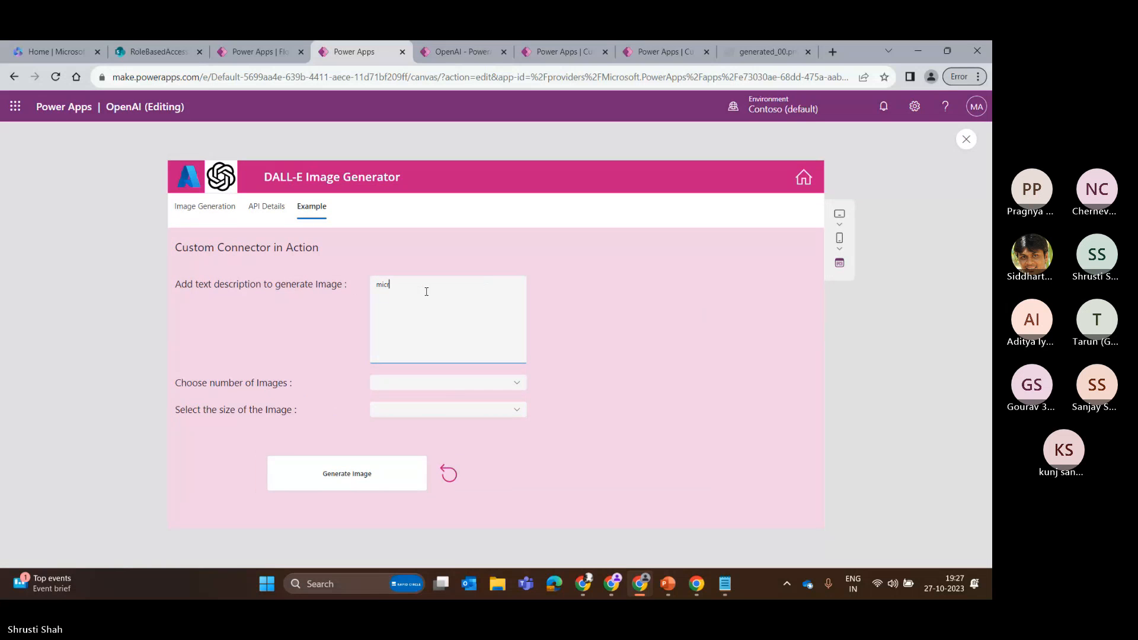
pyautogui.write('osoft community')
pyautogui.click(399, 383)
pyautogui.click(392, 394)
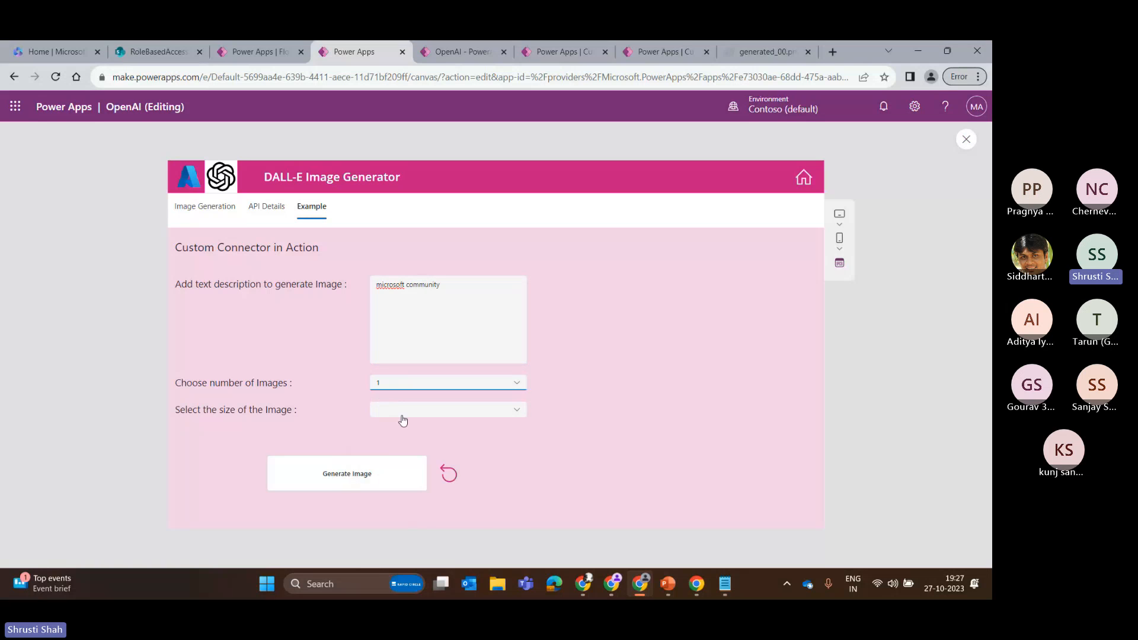
pyautogui.click(399, 410)
pyautogui.click(397, 424)
pyautogui.click(358, 472)
# - Leave the flow editor without saving and open the latest run of 'PowerAppV2 -> Parse JSON,imagegenerate' from its run history
pyautogui.click(251, 43)
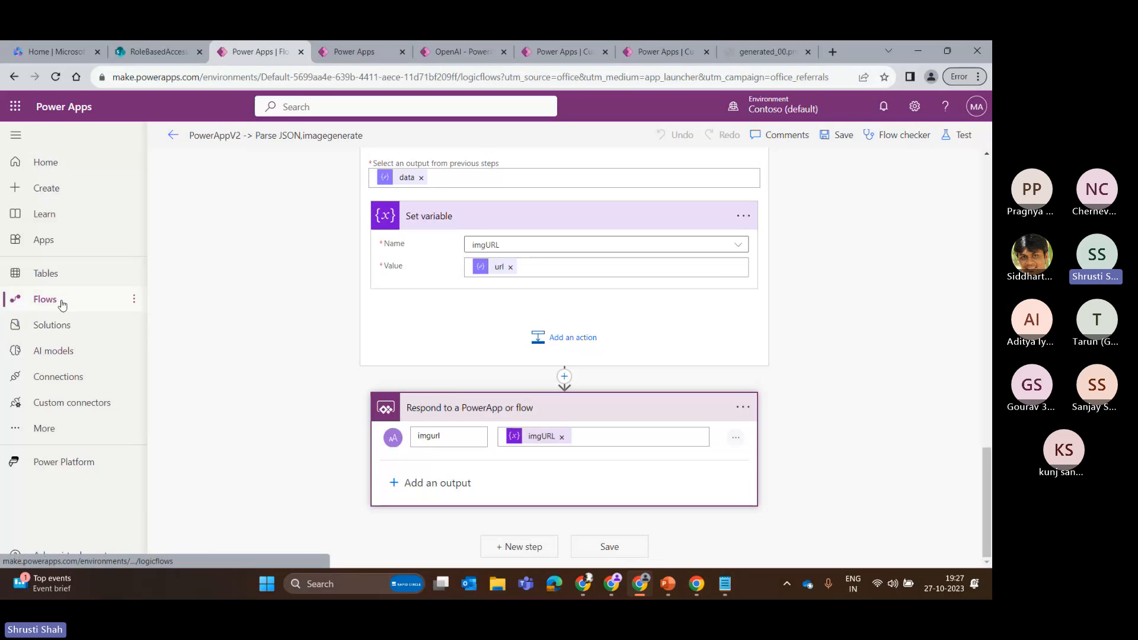
pyautogui.click(169, 137)
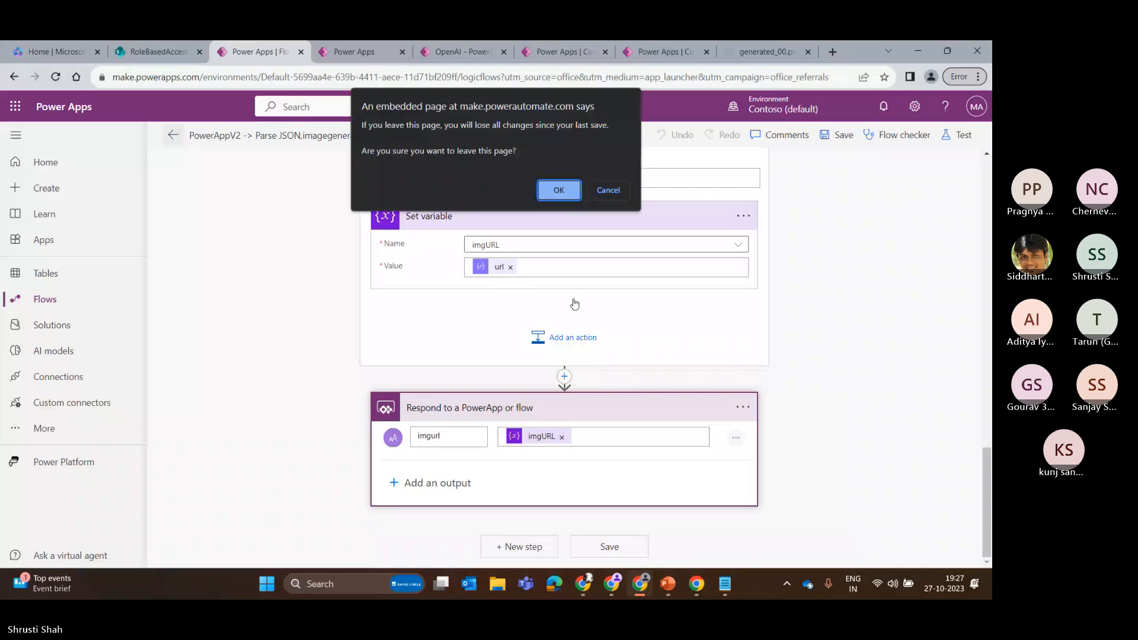
pyautogui.click(563, 189)
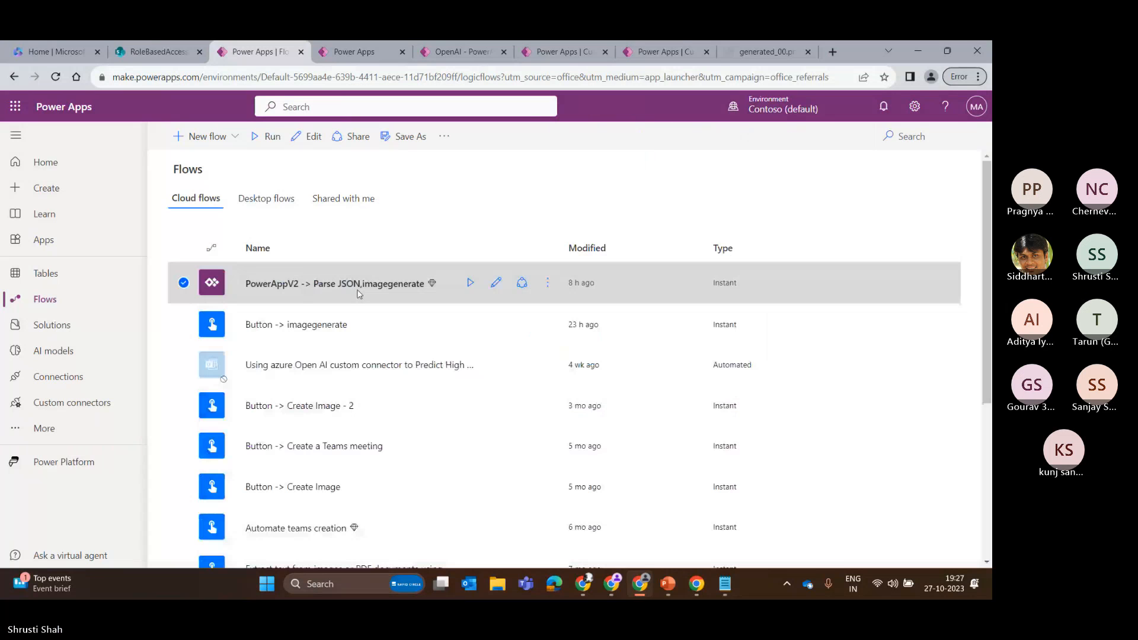
pyautogui.click(359, 284)
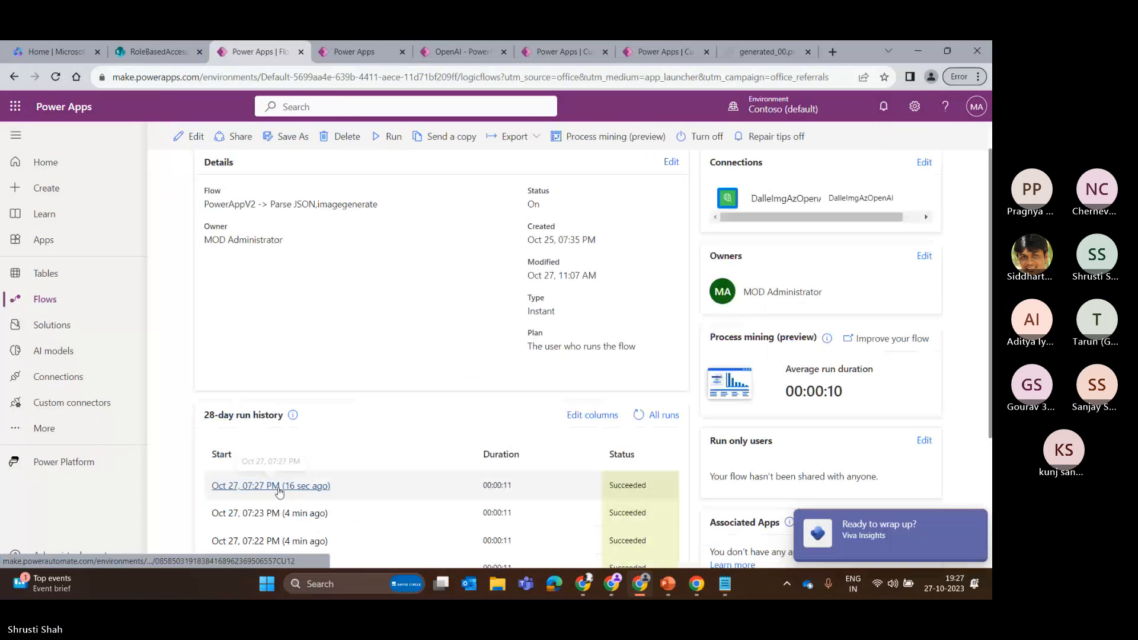
pyautogui.click(279, 485)
pyautogui.click(971, 524)
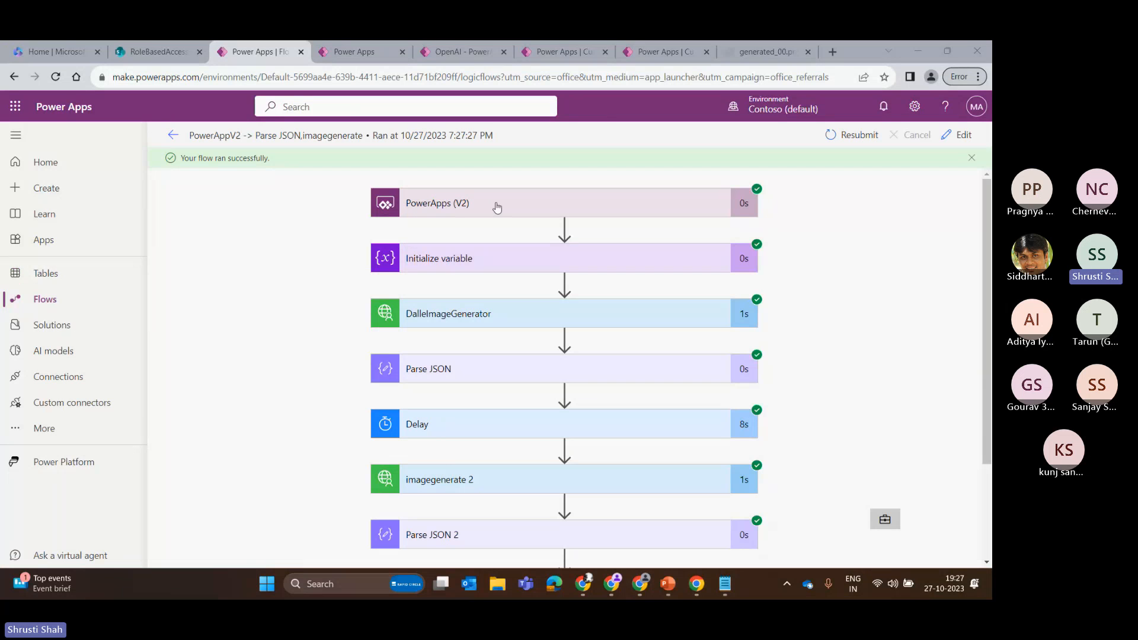
# - Examine the run's PowerApps (V2) trigger outputs and highlight the id and status in the DalleImageGenerator response body
pyautogui.click(497, 207)
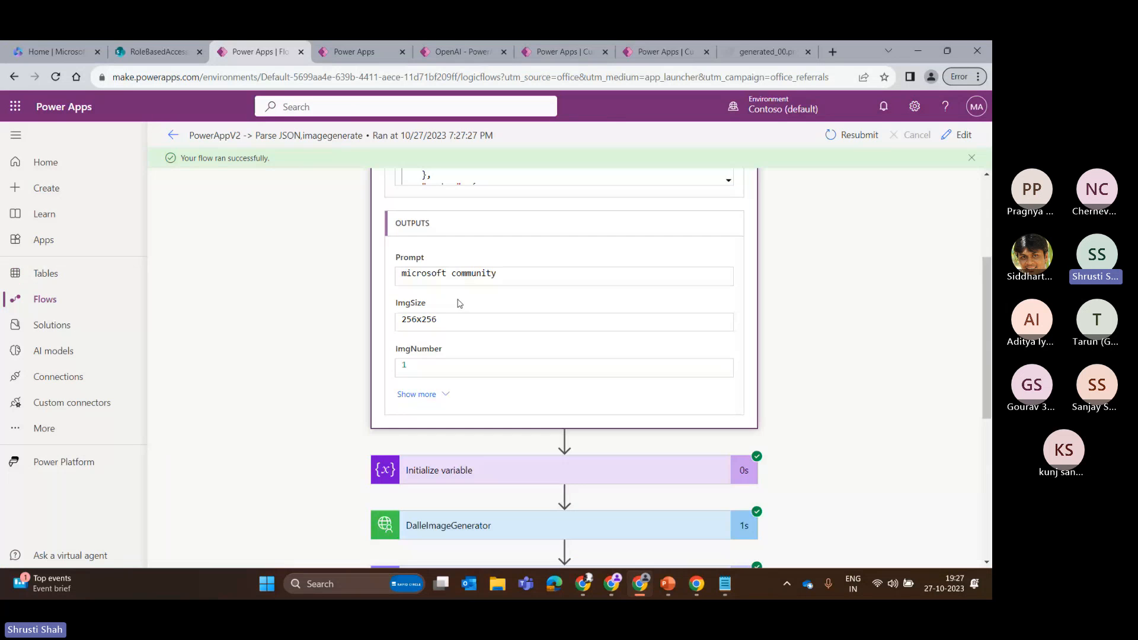
pyautogui.scroll(-4, 414, 252)
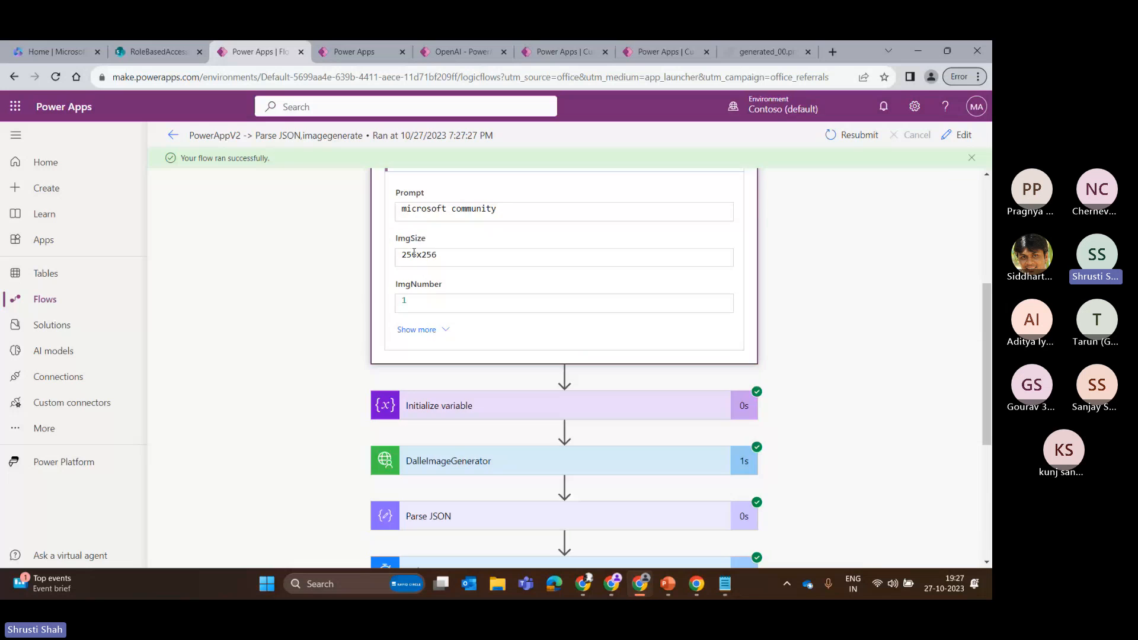
pyautogui.scroll(-3, 414, 252)
pyautogui.click(447, 275)
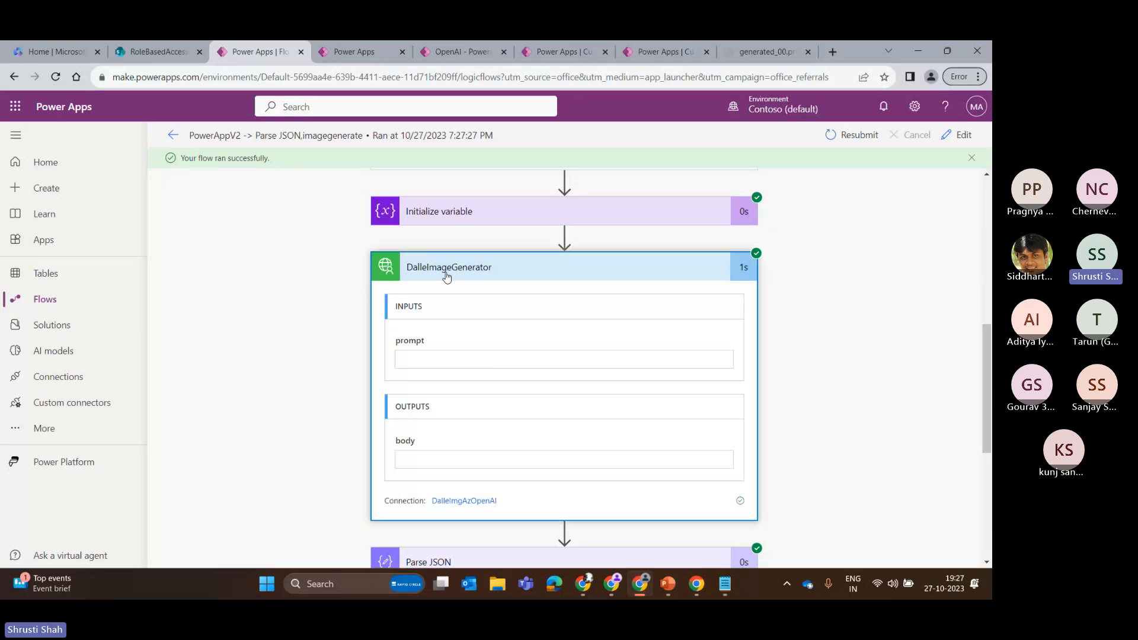
pyautogui.moveTo(409, 333); pyautogui.dragTo(521, 353)
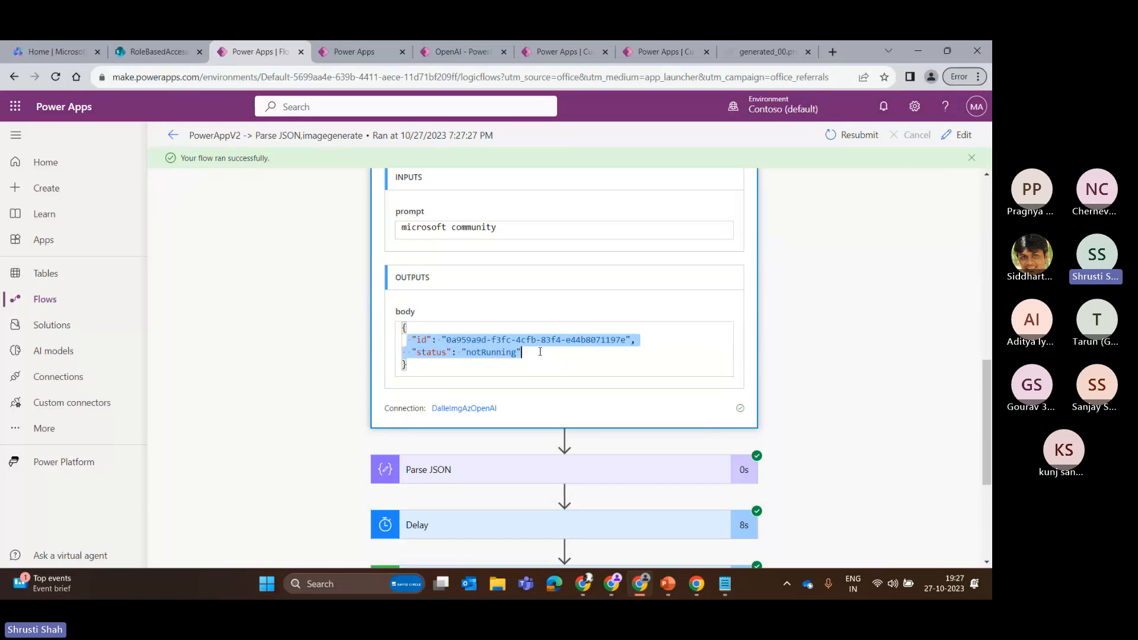
pyautogui.scroll(3, 522, 355)
pyautogui.scroll(-5, 501, 414)
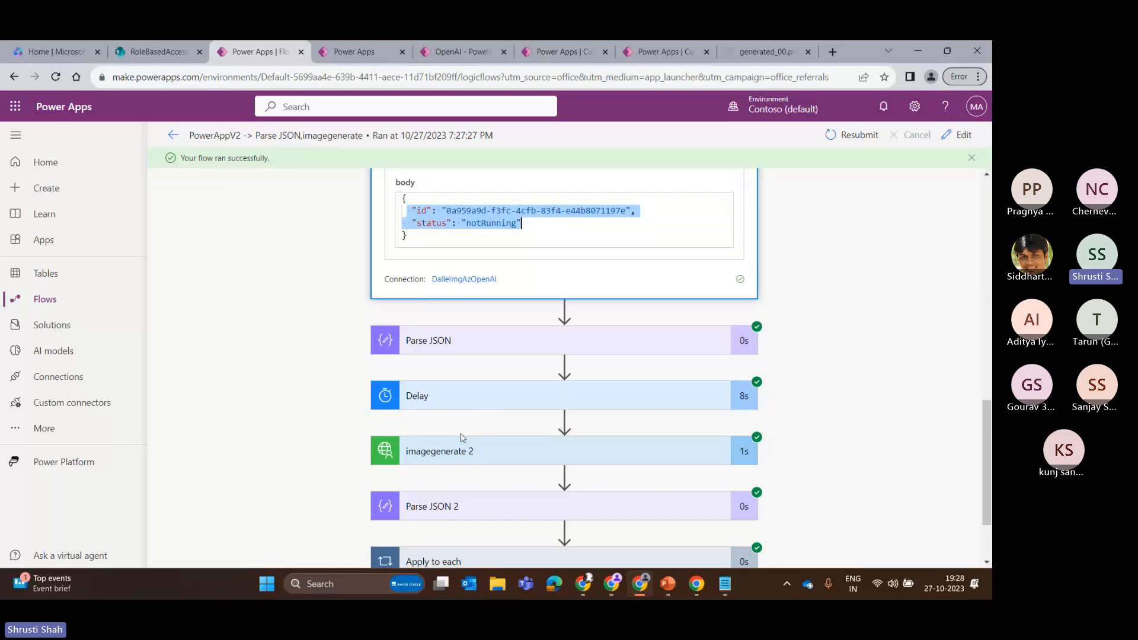
# - Examine the run's Parse JSON and imagegenerate 2 results and highlight imgurl in the Respond to a PowerApp or flow body
pyautogui.click(502, 342)
pyautogui.scroll(-3, 541, 396)
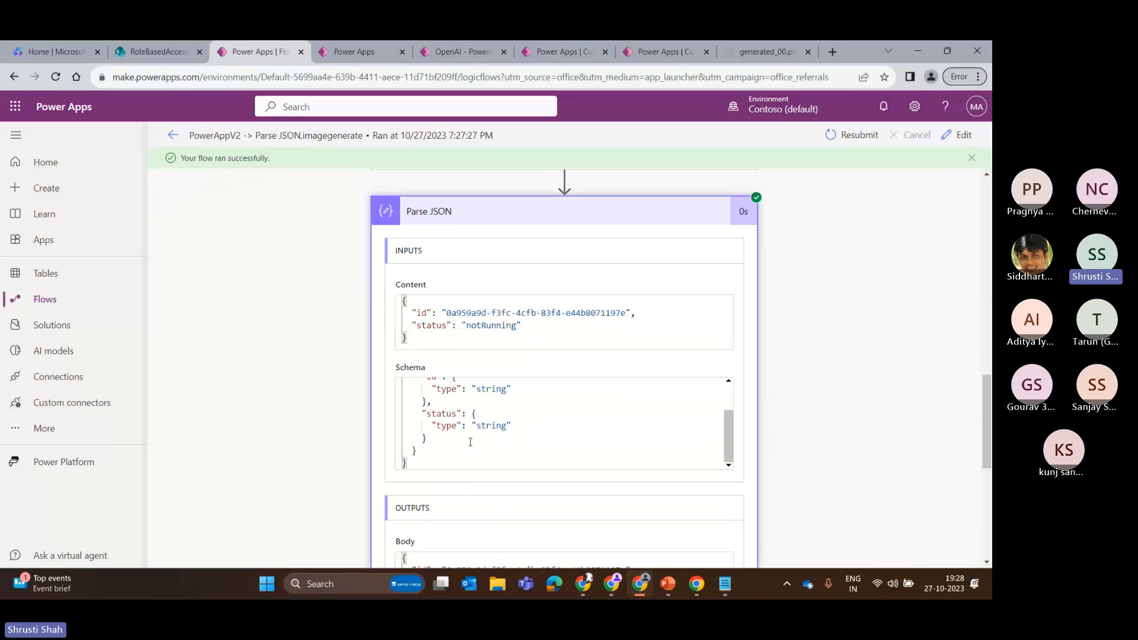
pyautogui.scroll(-6, 470, 442)
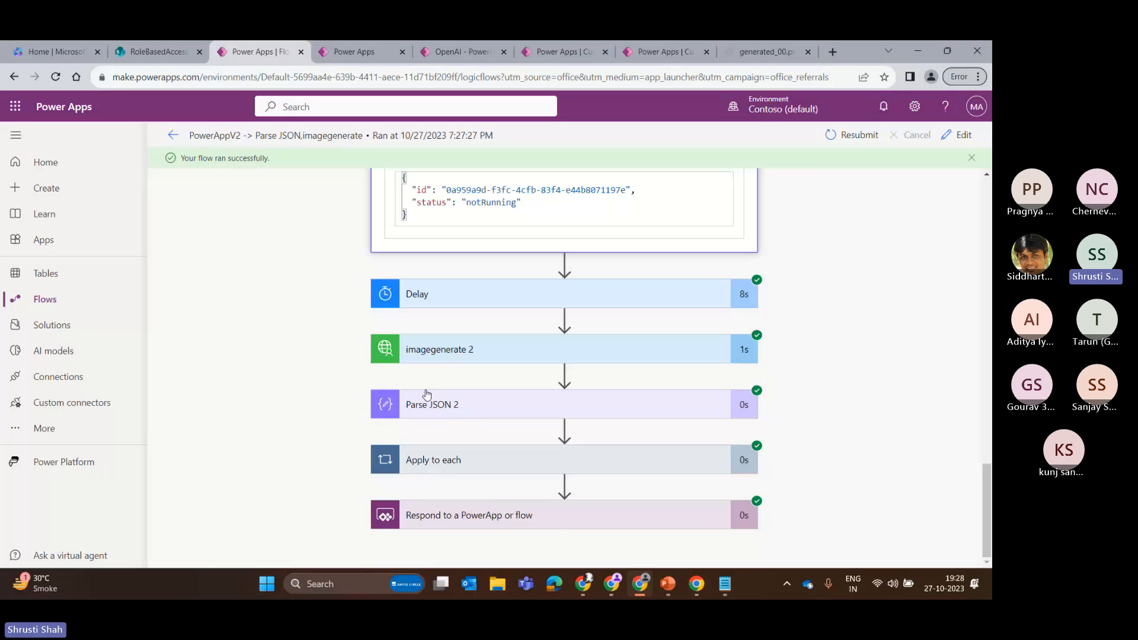
pyautogui.click(417, 357)
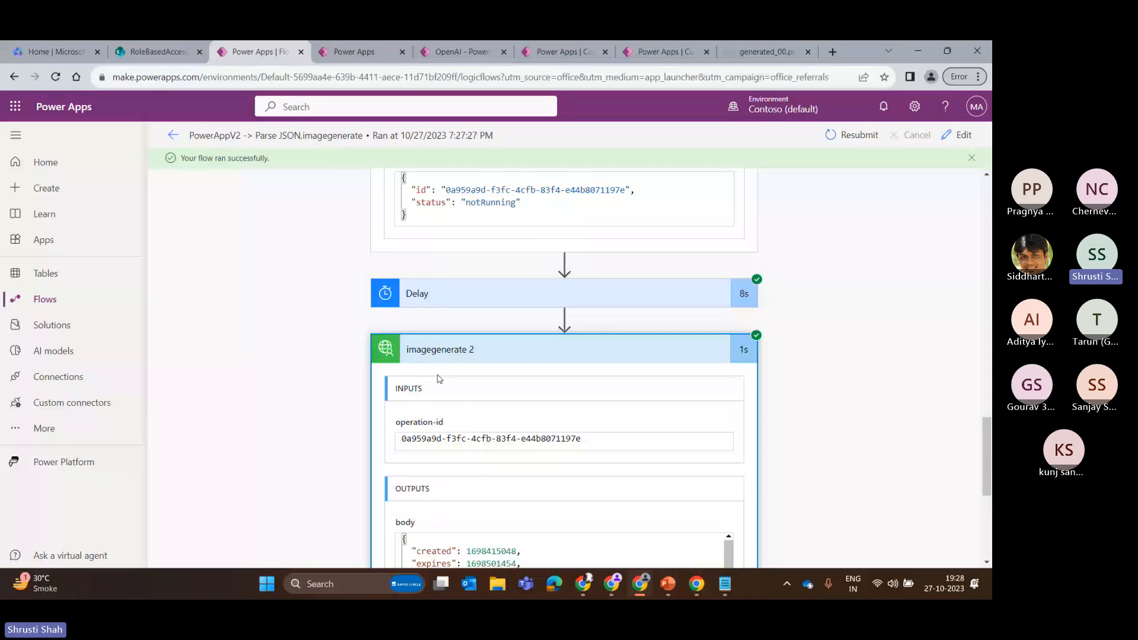
pyautogui.scroll(-6, 503, 344)
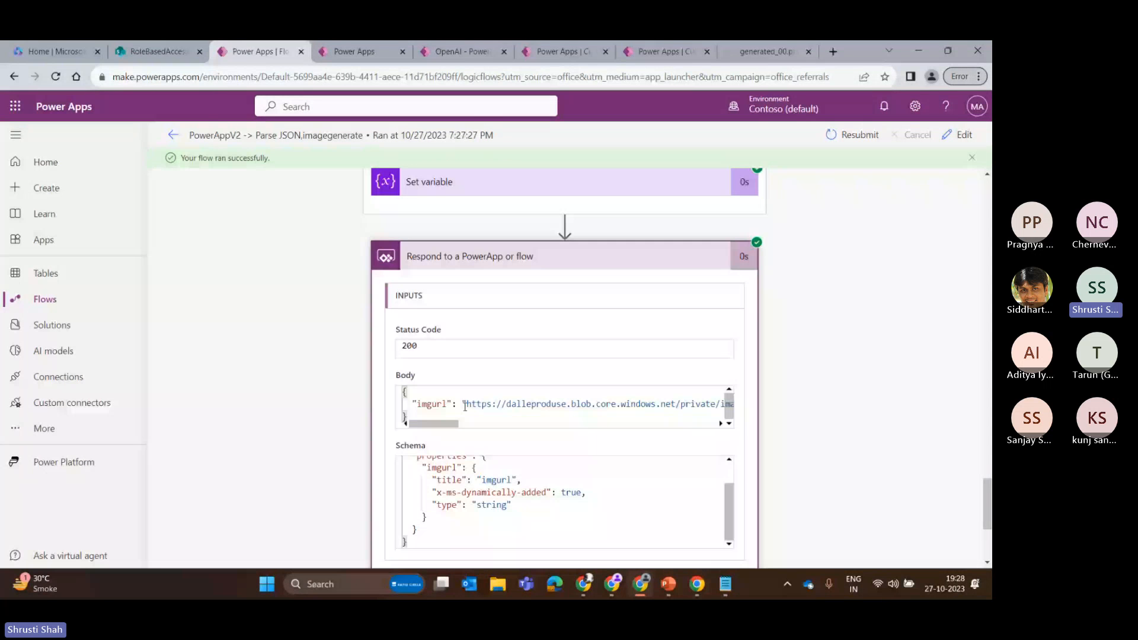
pyautogui.moveTo(467, 405); pyautogui.dragTo(408, 392)
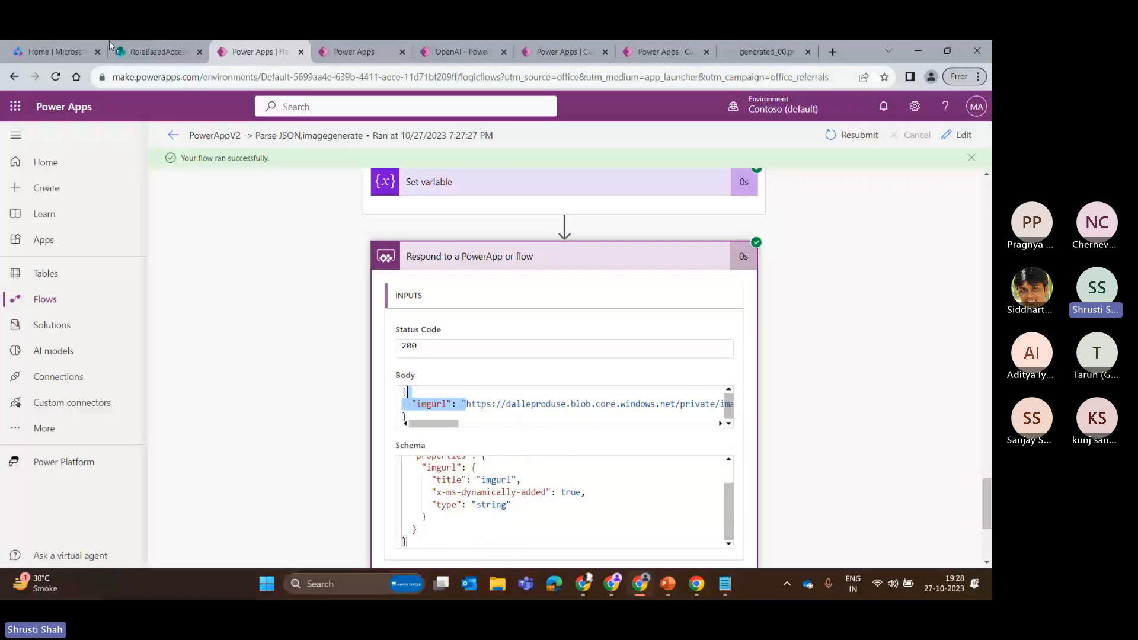
# - Return to the app editor, close the preview and check the imageURL global variable
pyautogui.click(442, 417)
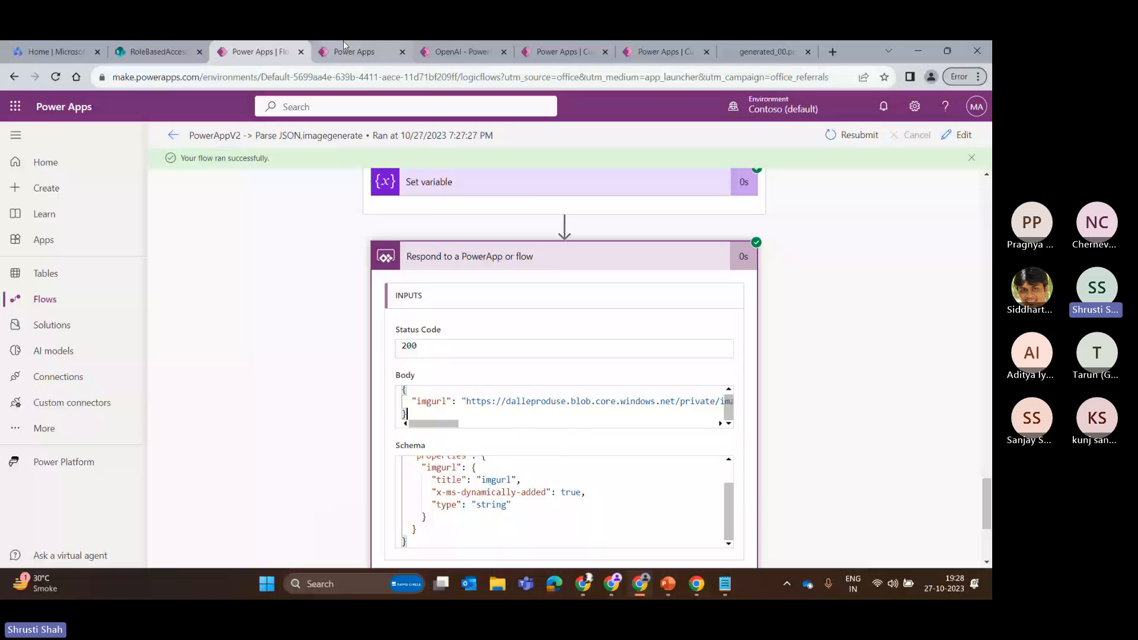
pyautogui.click(354, 52)
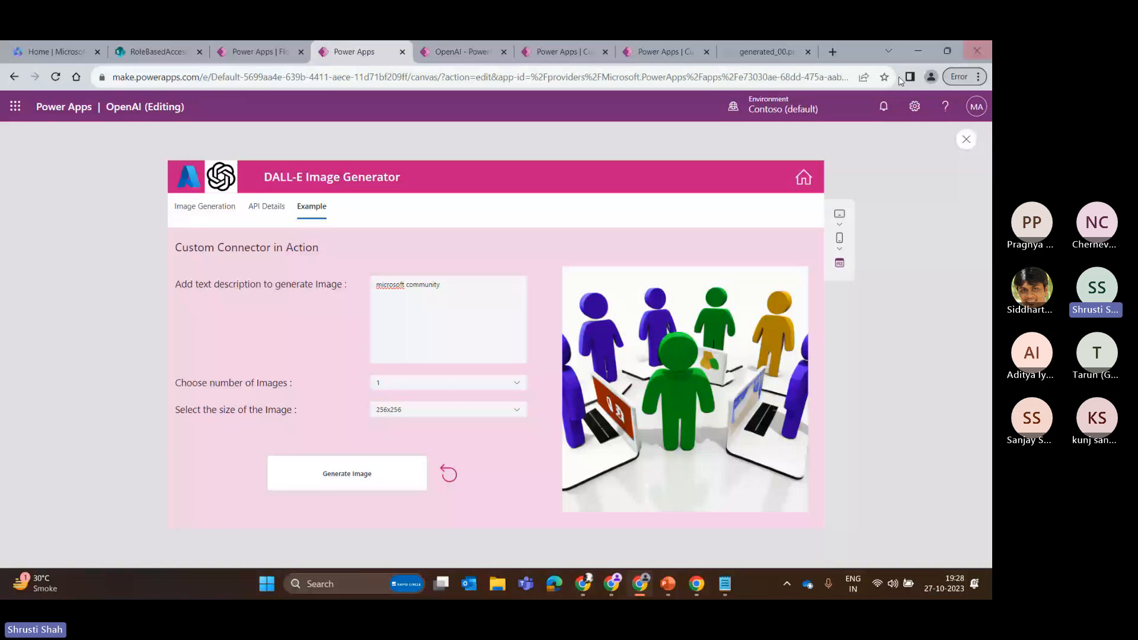
pyautogui.press('Escape')
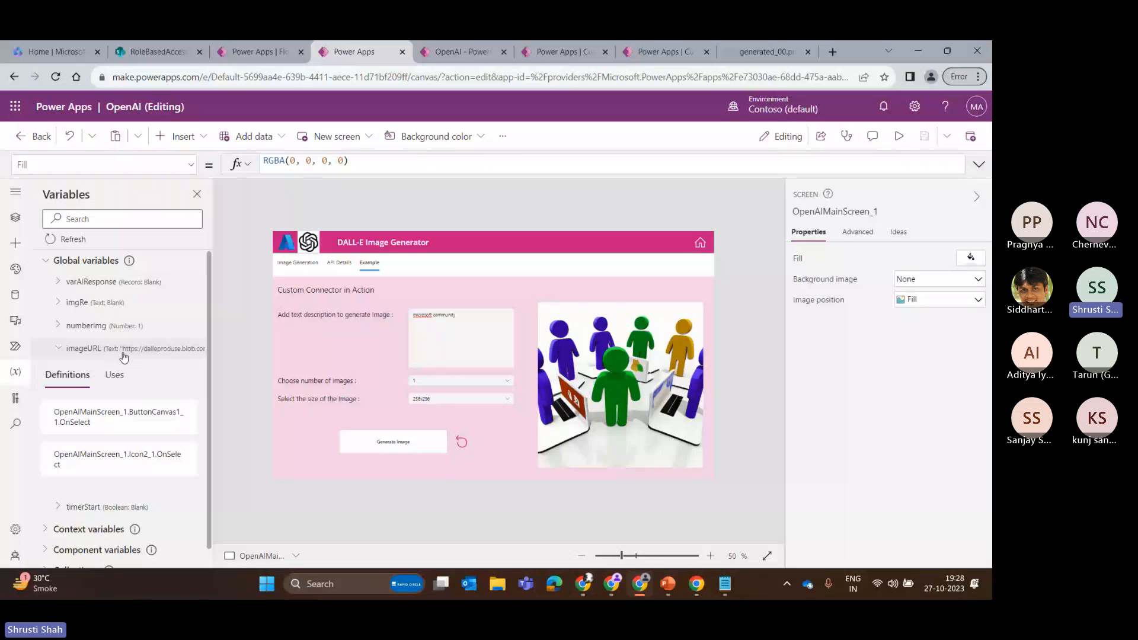
pyautogui.click(123, 352)
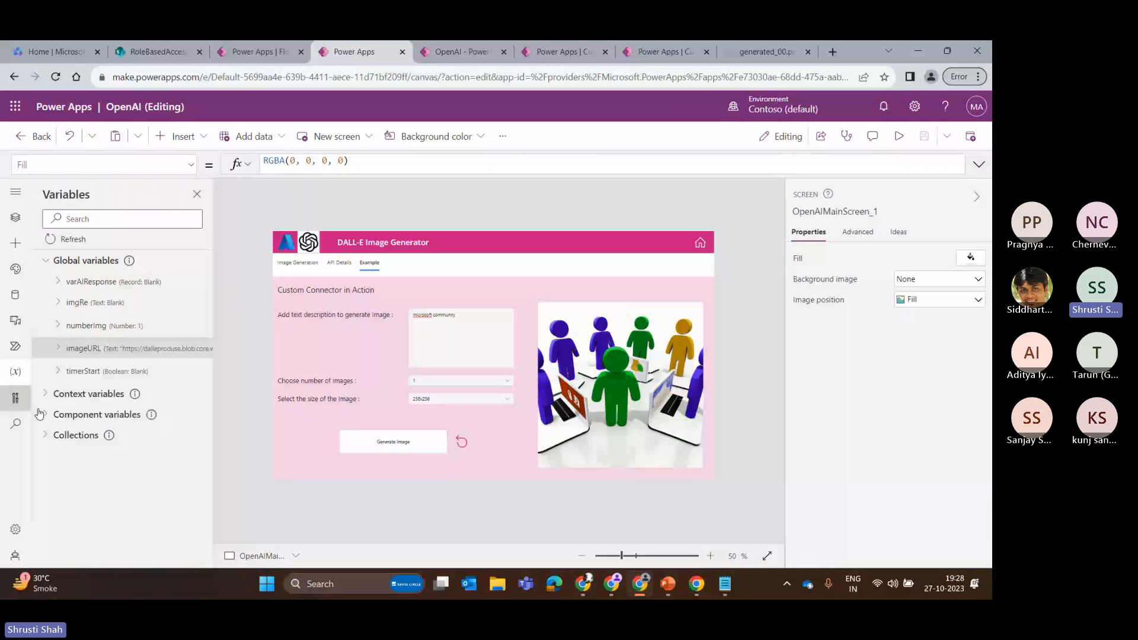
# - Copy the imgurl value from the run's Respond to a PowerApp or flow body and open it in a new browser tab
pyautogui.click(287, 47)
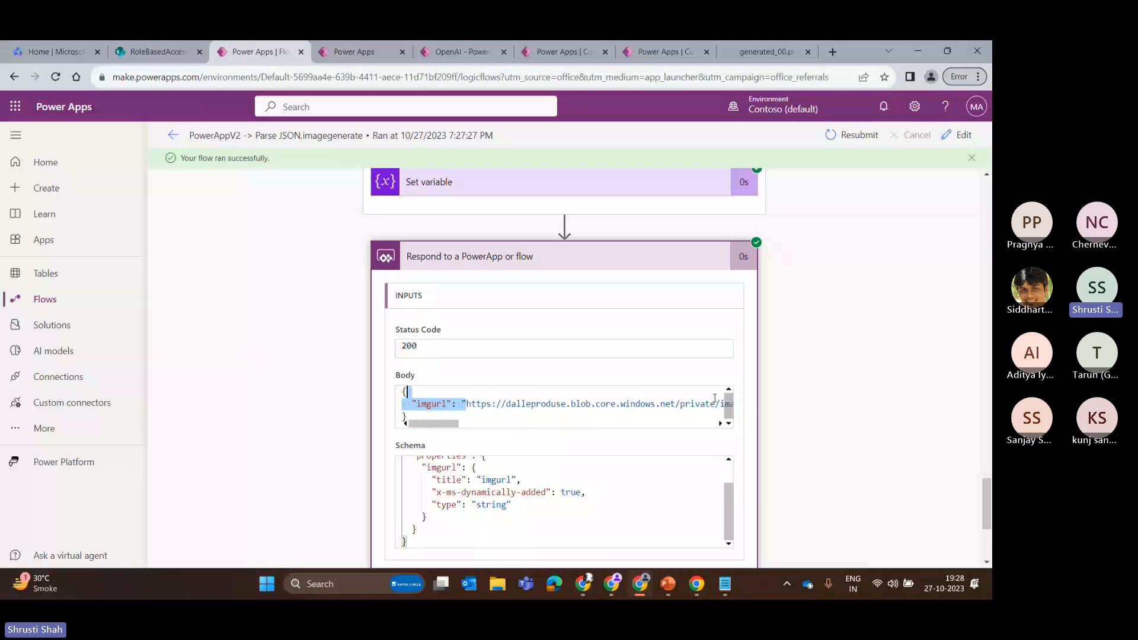
pyautogui.moveTo(714, 399); pyautogui.dragTo(712, 404)
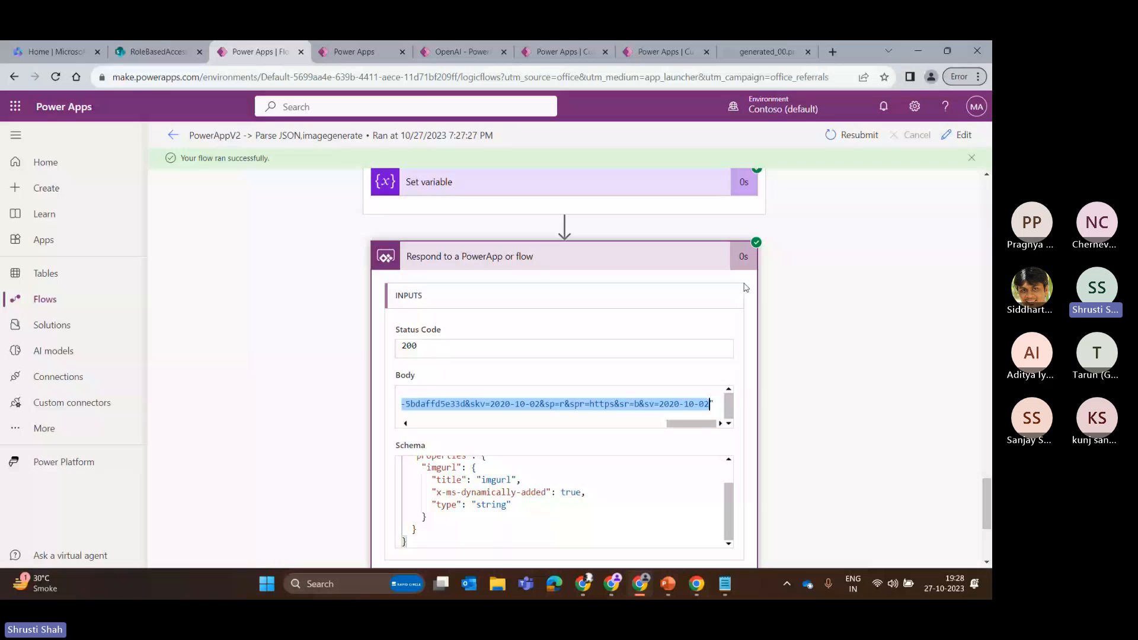
pyautogui.click(833, 51)
pyautogui.hotkey('ctrl', 'v')
pyautogui.press('Return')
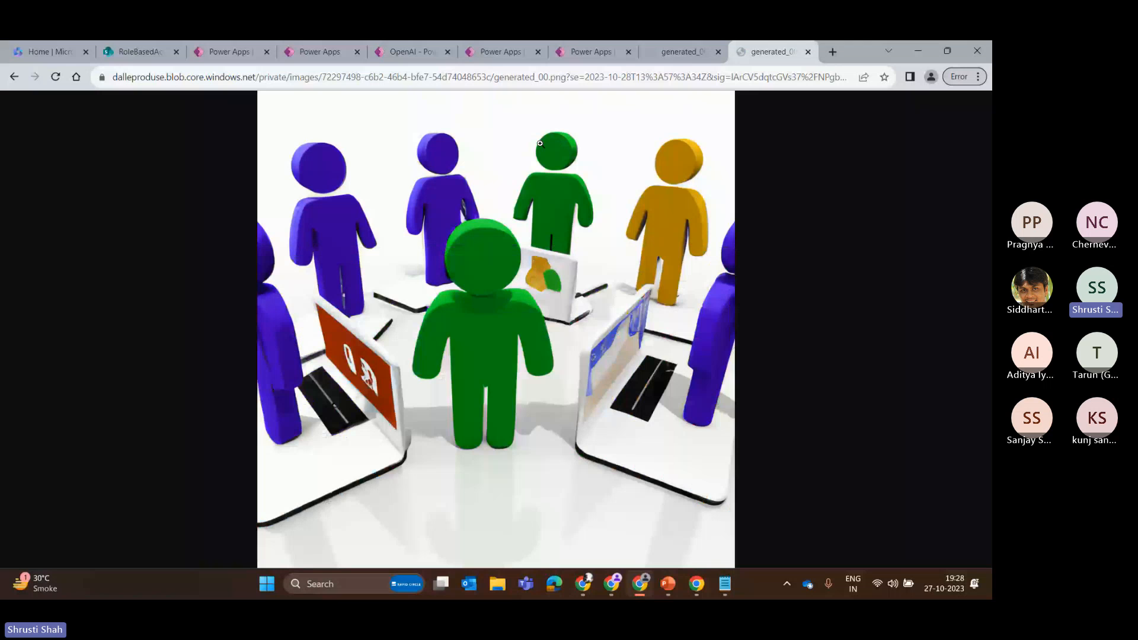
# - Go back to the OpenAI app editor and select the Generate Image button on the DALL-E example screen
pyautogui.click(491, 45)
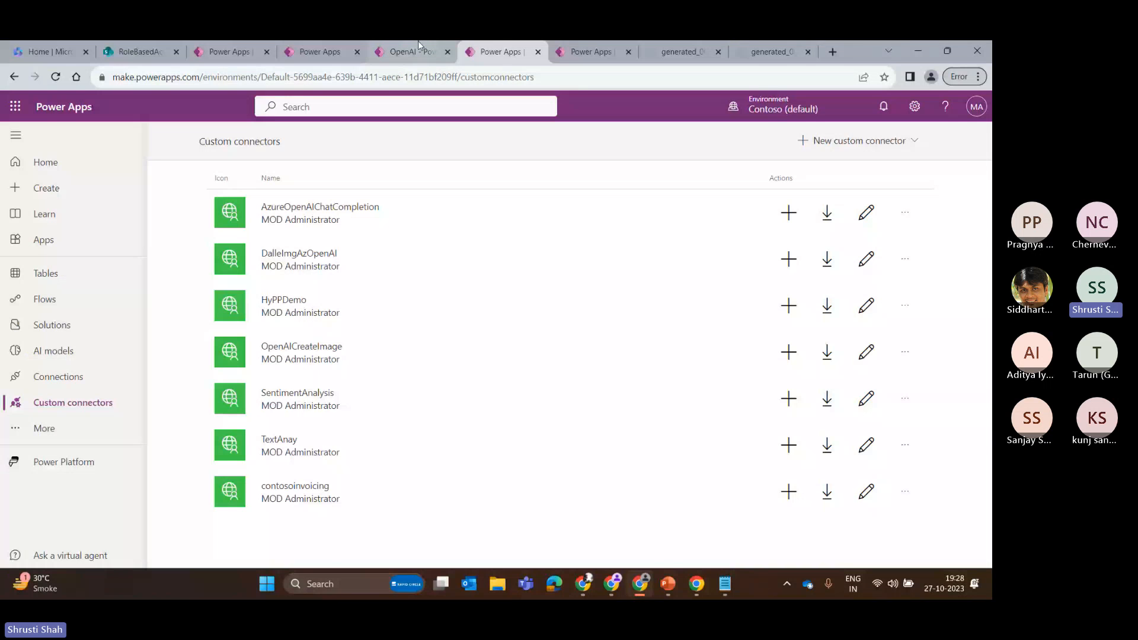
pyautogui.click(589, 42)
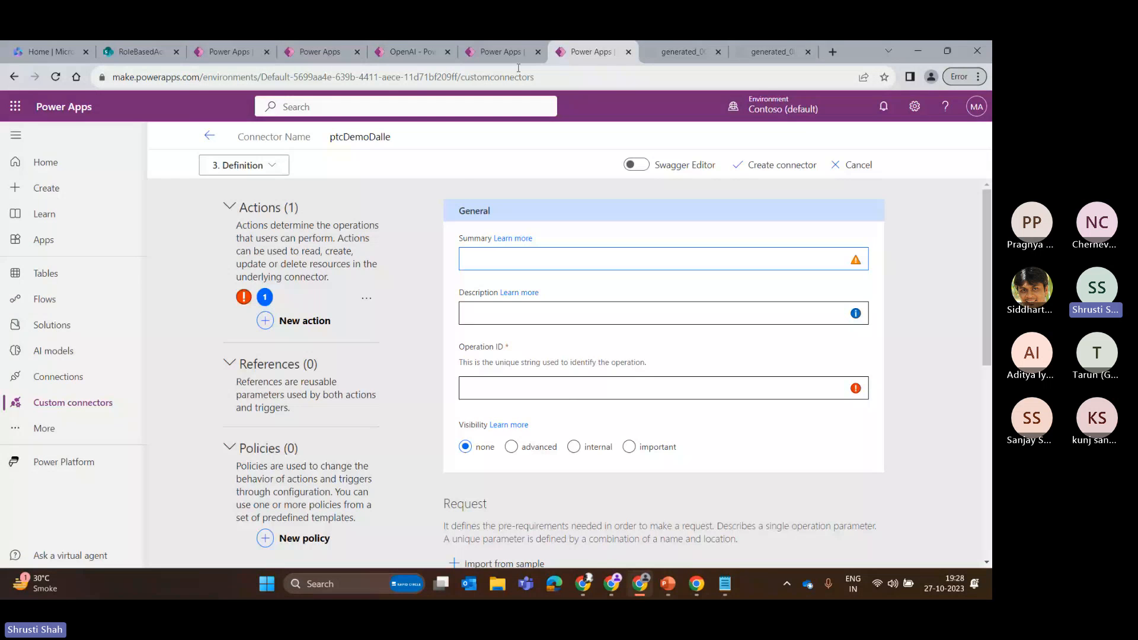
pyautogui.click(399, 51)
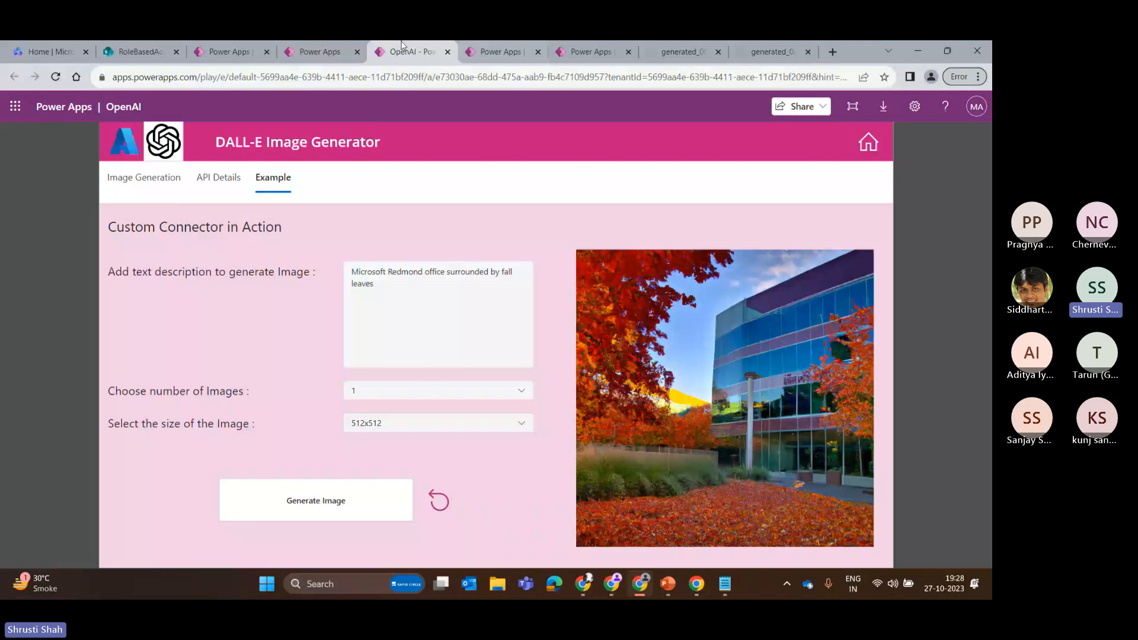
pyautogui.click(320, 51)
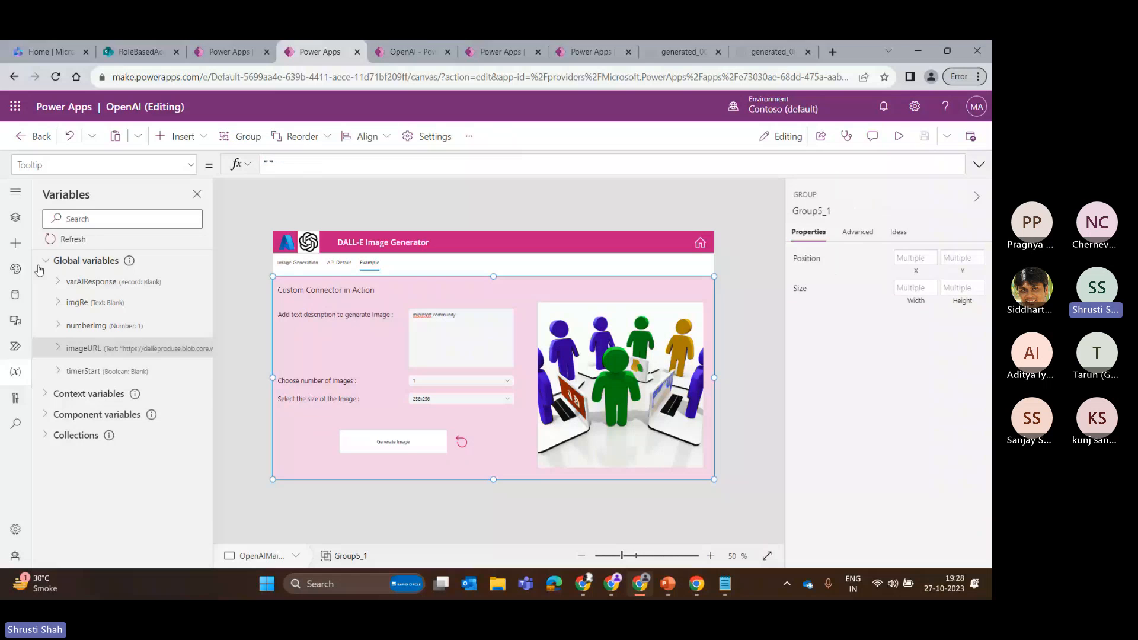
pyautogui.click(15, 218)
pyautogui.scroll(-4, 84, 473)
pyautogui.click(394, 446)
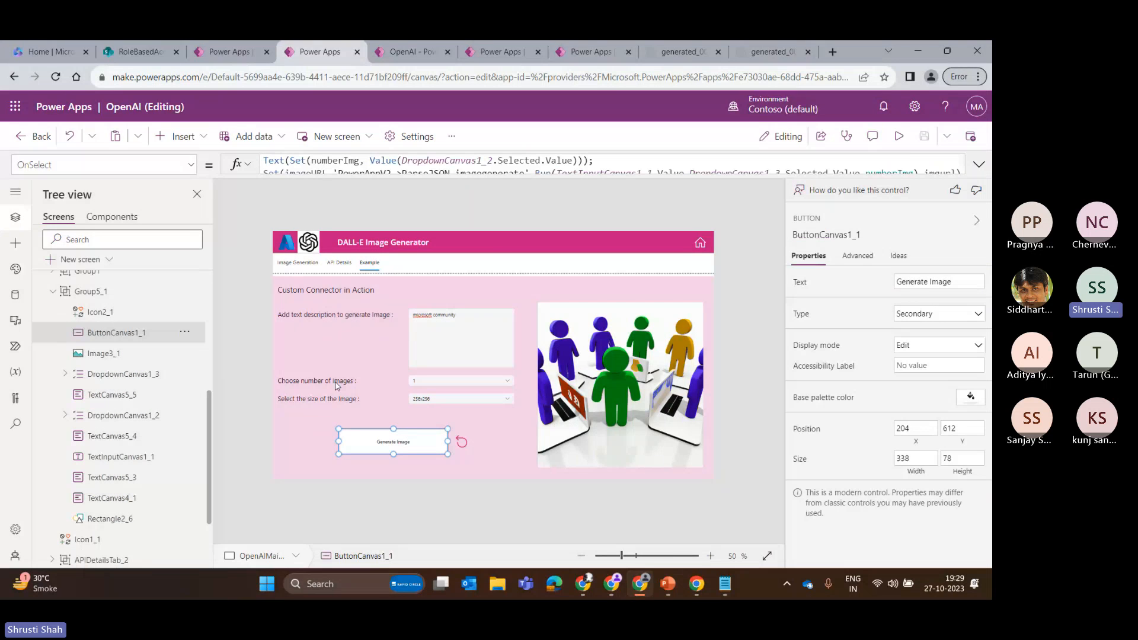
# - In the button's OnSelect formula, add a line starting with Dalle and end the imageURL Set statement with a semicolon
pyautogui.click(360, 172)
pyautogui.write('Dalle')
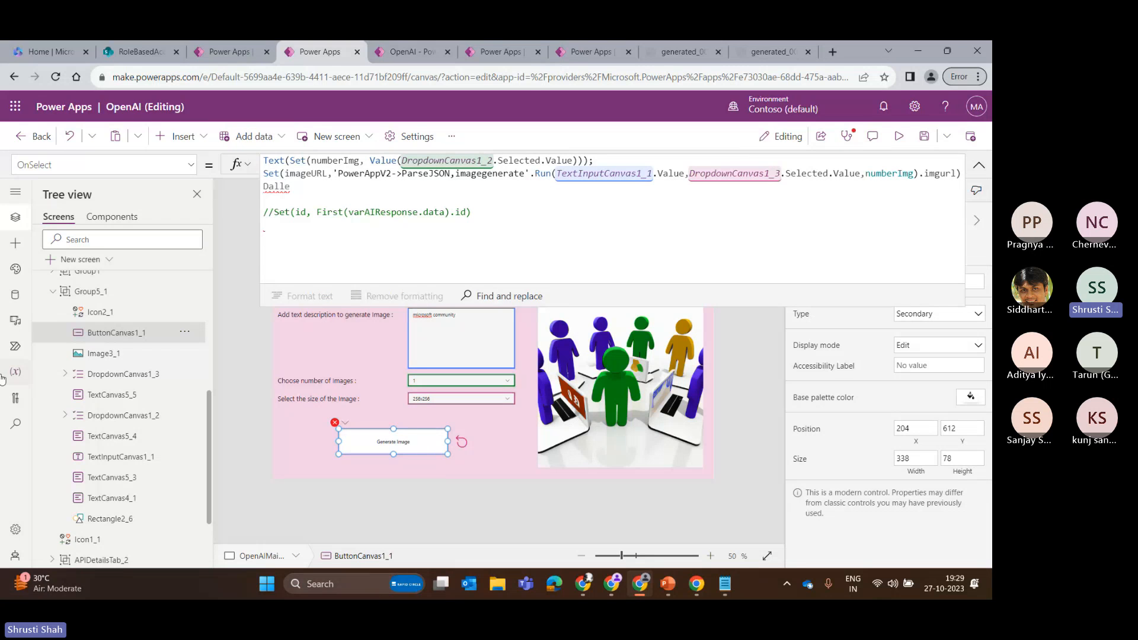
pyautogui.click(16, 294)
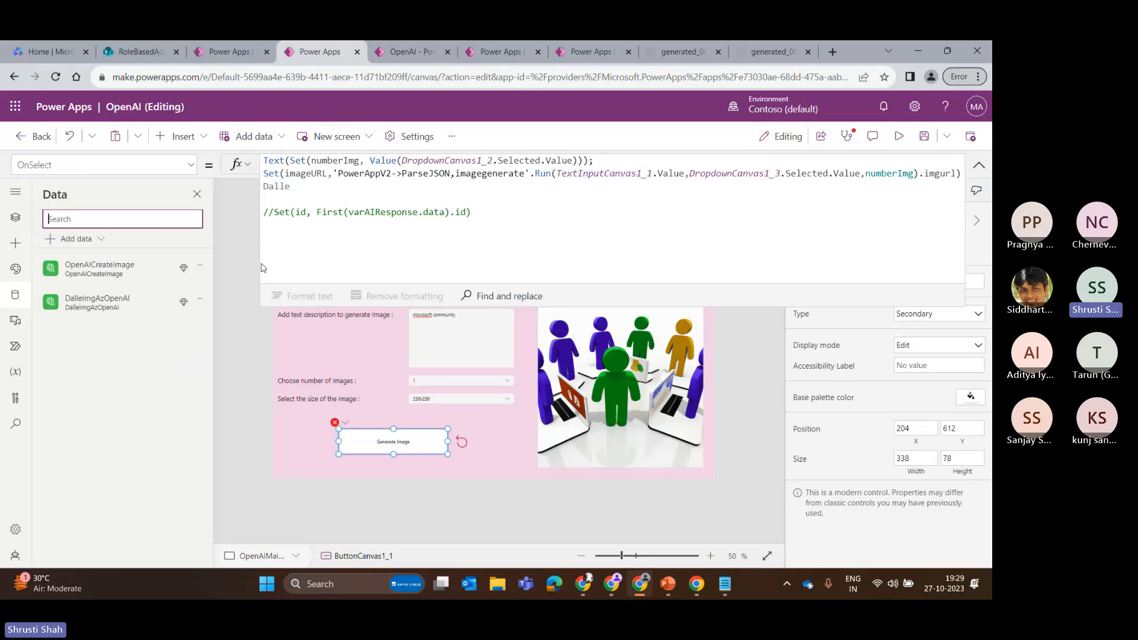
pyautogui.click(302, 196)
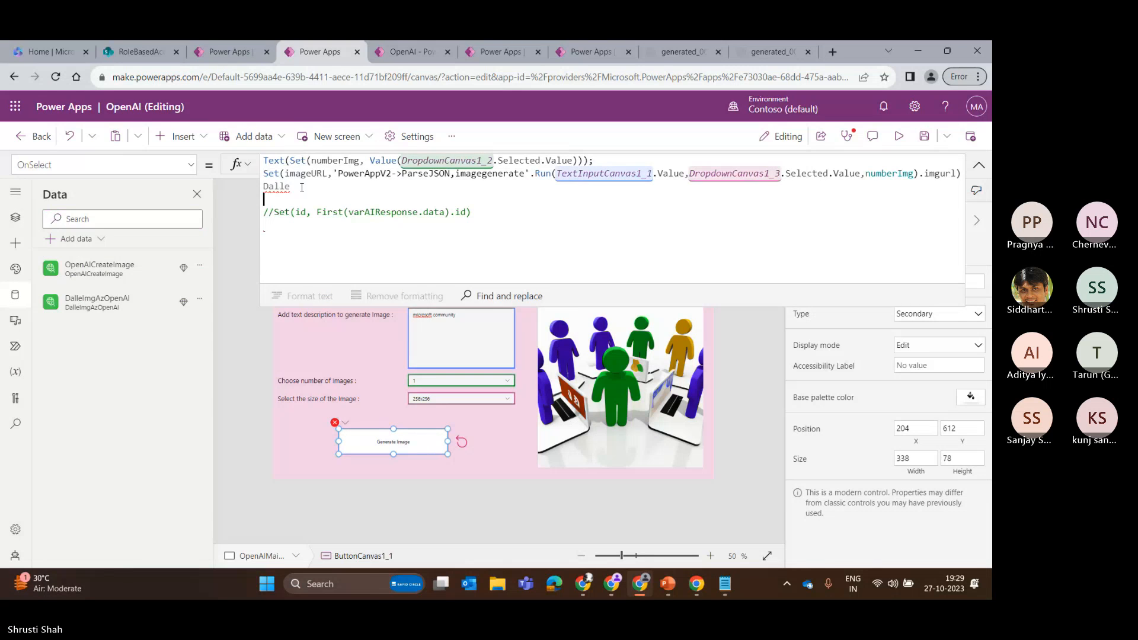
pyautogui.click(957, 173)
pyautogui.write(');')
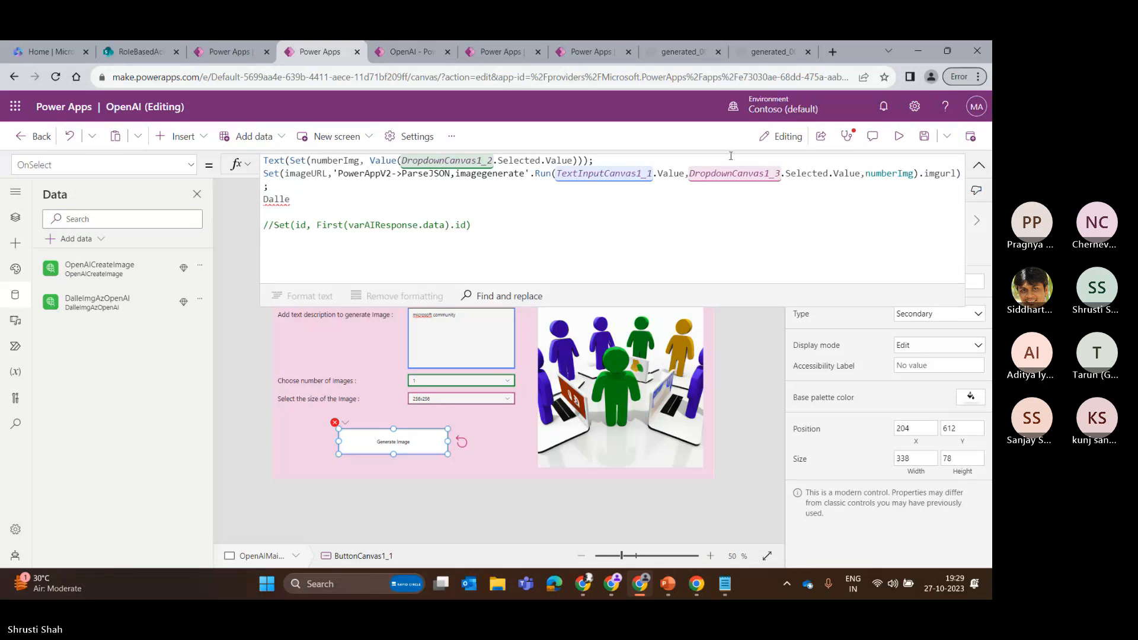
# - Replace the Dalle text in the OnSelect formula with an empty DalleImgAzOpenAI.dallegenerateimg() call
pyautogui.doubleClick(273, 200)
pyautogui.write('da')
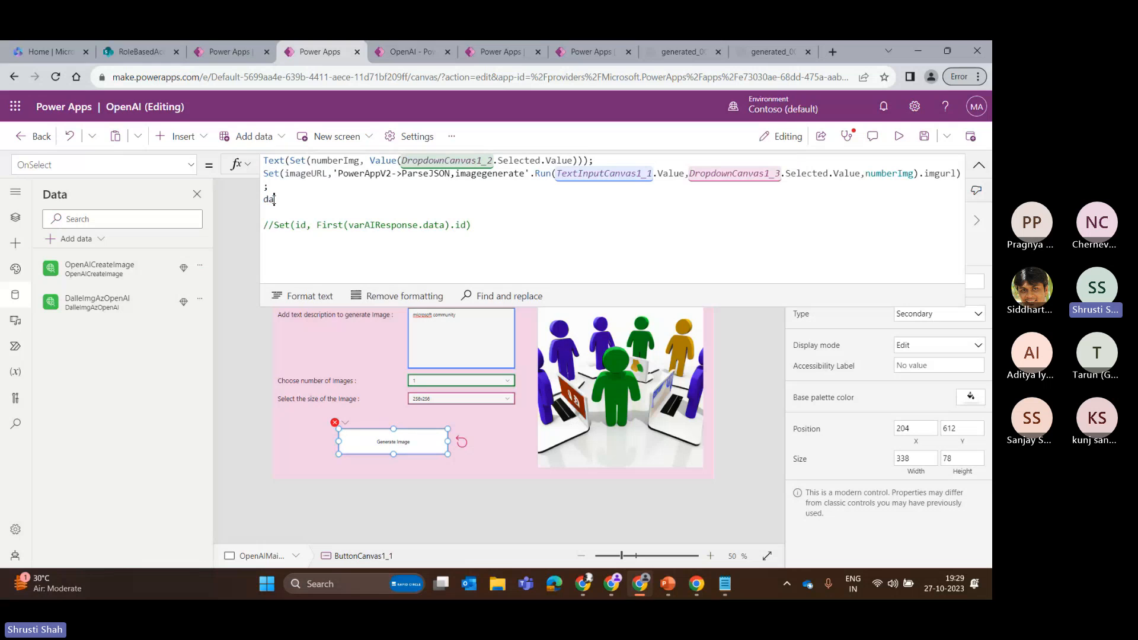
pyautogui.write('lle')
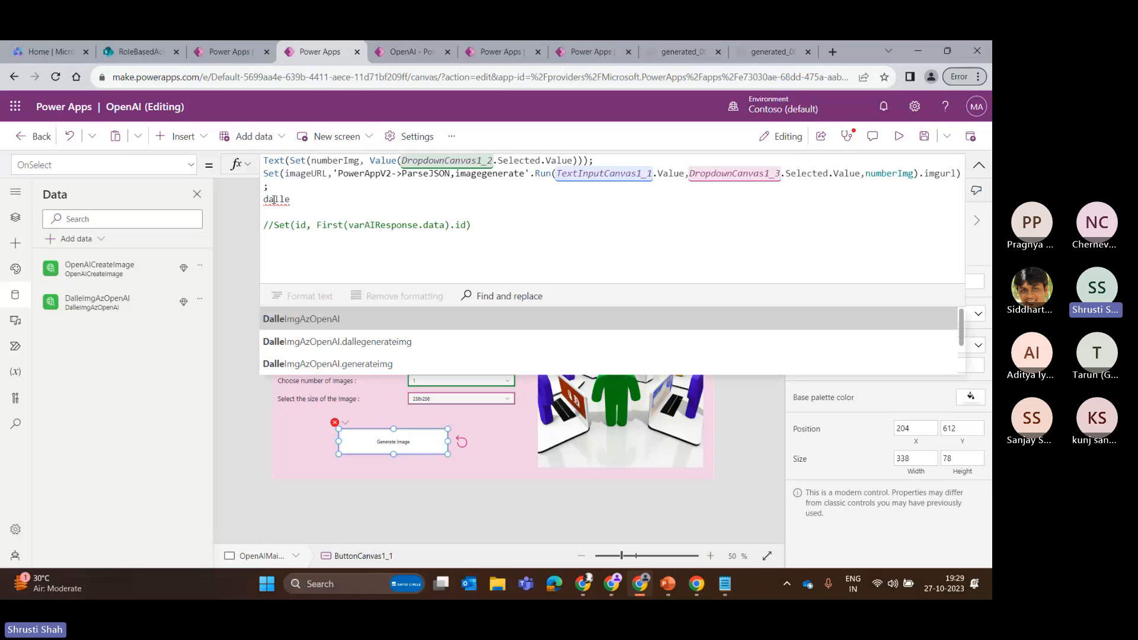
pyautogui.click(373, 345)
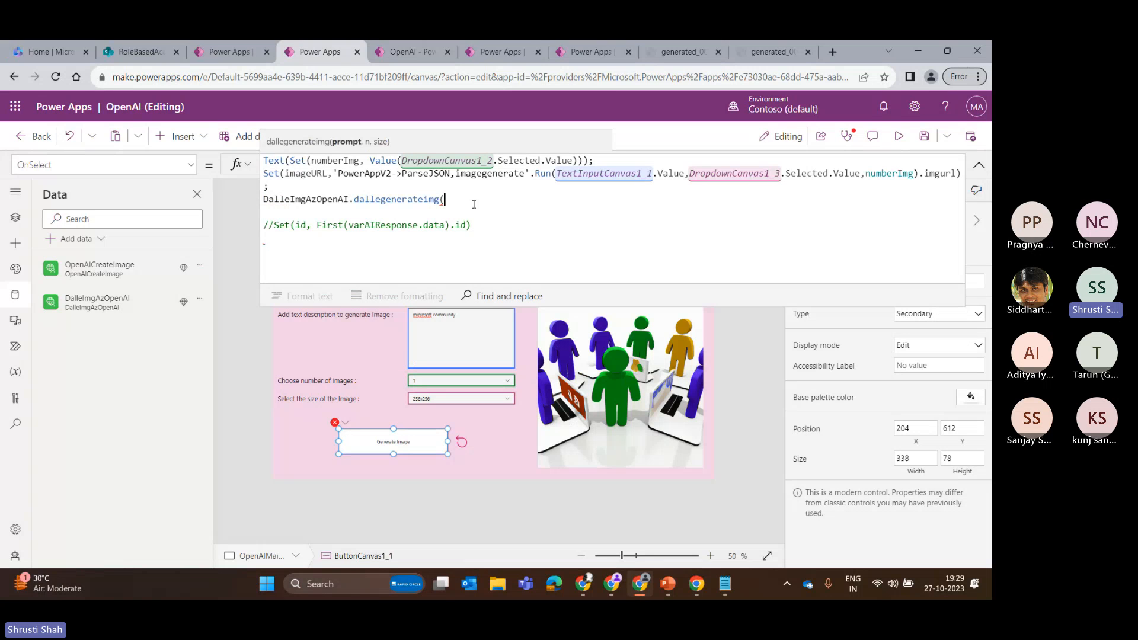
pyautogui.write(')')
# - Copy the flow's Run arguments TextInputCanvas1_1.Value, DropdownCanvas1_3.Selected.Value and numberImg into the dallegenerateimg call
pyautogui.moveTo(558, 179); pyautogui.dragTo(914, 177)
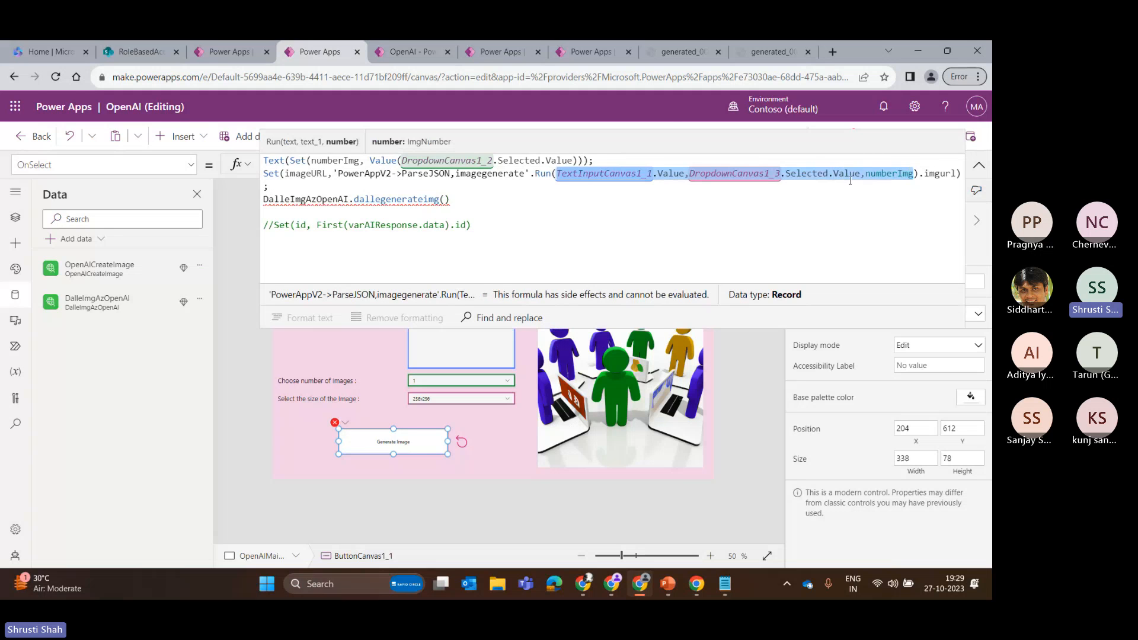
pyautogui.hotkey('ctrl', 'c')
pyautogui.click(442, 200)
pyautogui.hotkey('ctrl', 'v')
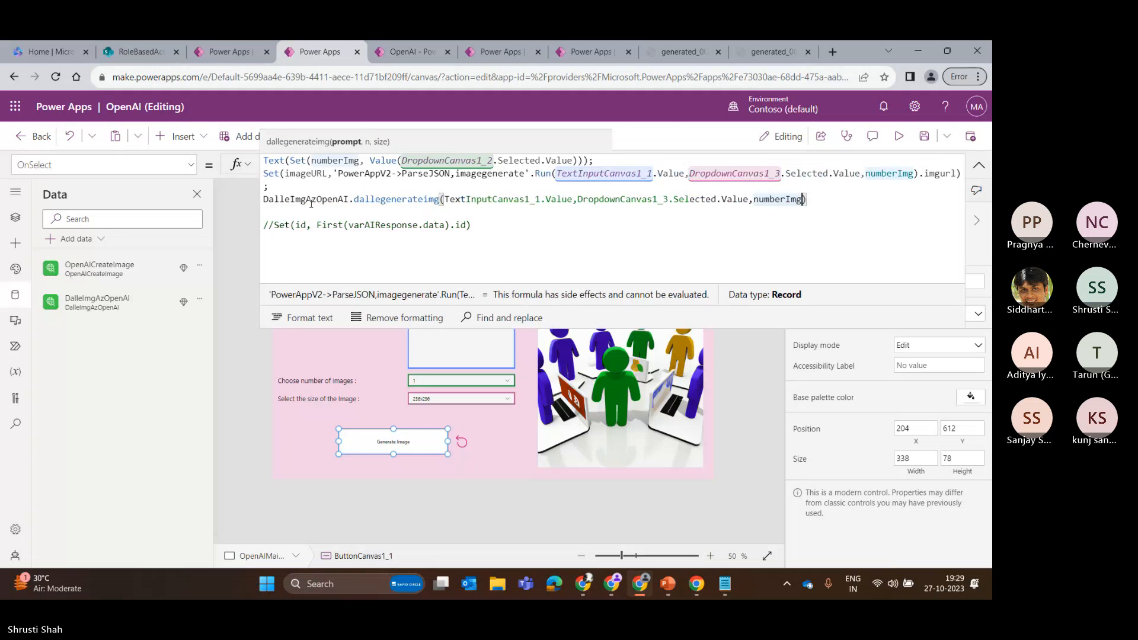
# - Wrap the DalleImgAzOpenAI.dallegenerateimg call in a Set function that stores its result in the variable response
pyautogui.write('Set(')
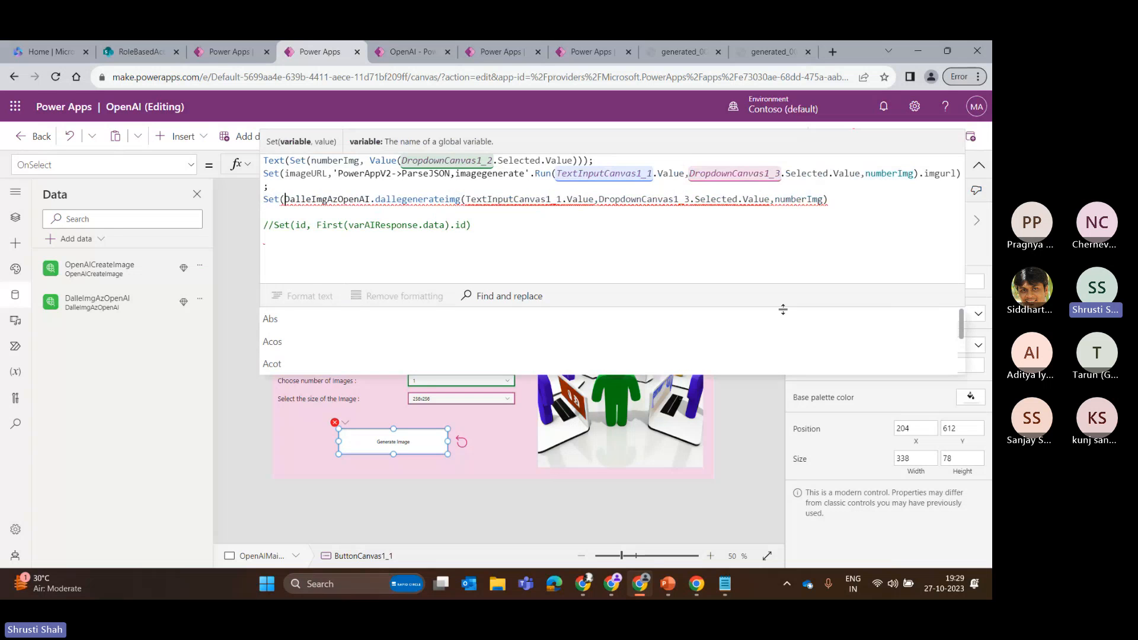
pyautogui.write('response,')
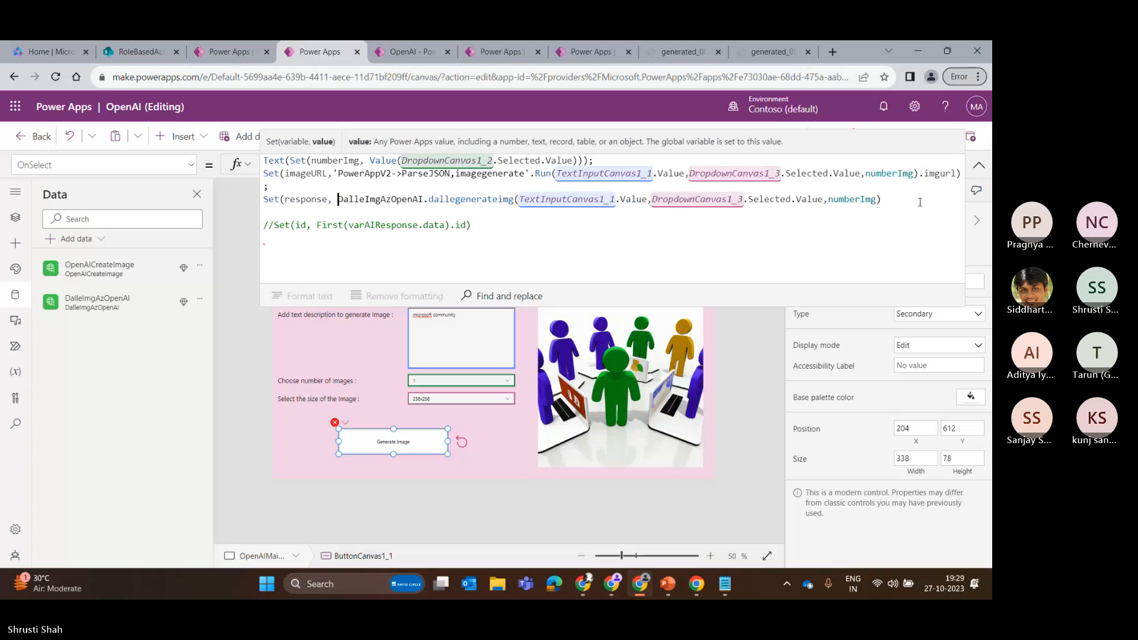
pyautogui.click(889, 201)
pyautogui.write(')')
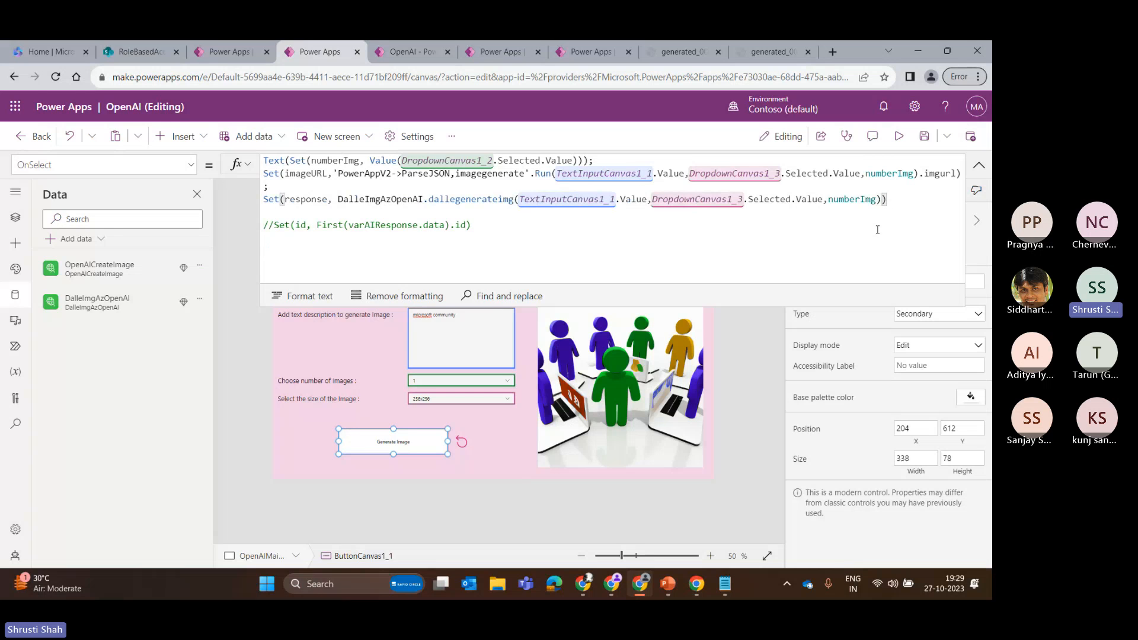
# - Preview the app, generate 1 image at 256x256 for "microsoft community", and return to the editor
pyautogui.click(900, 140)
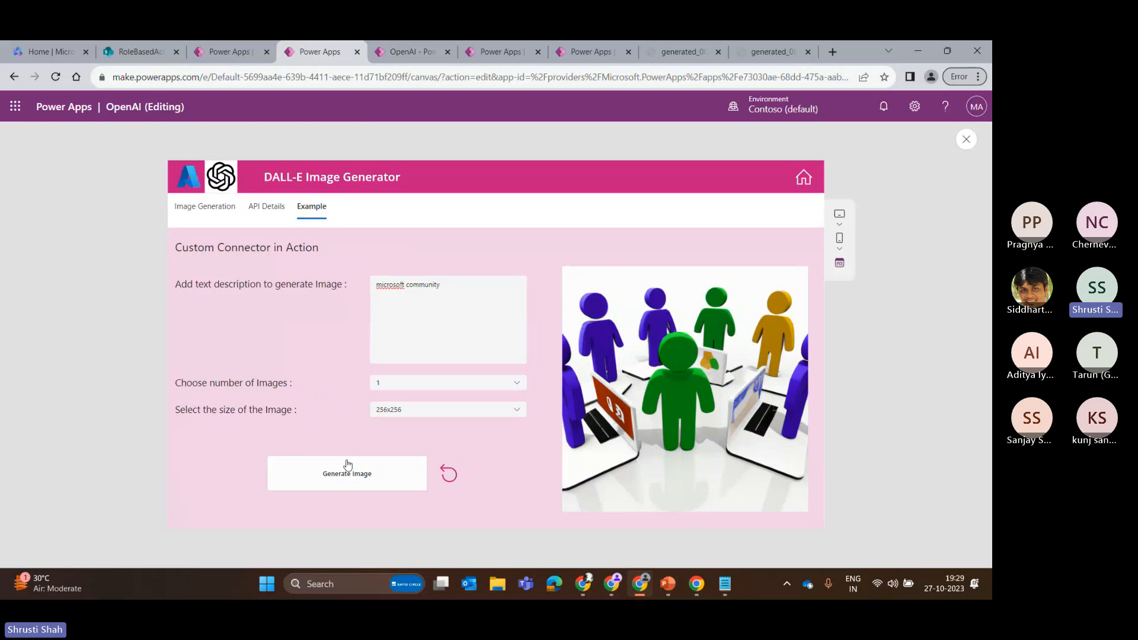
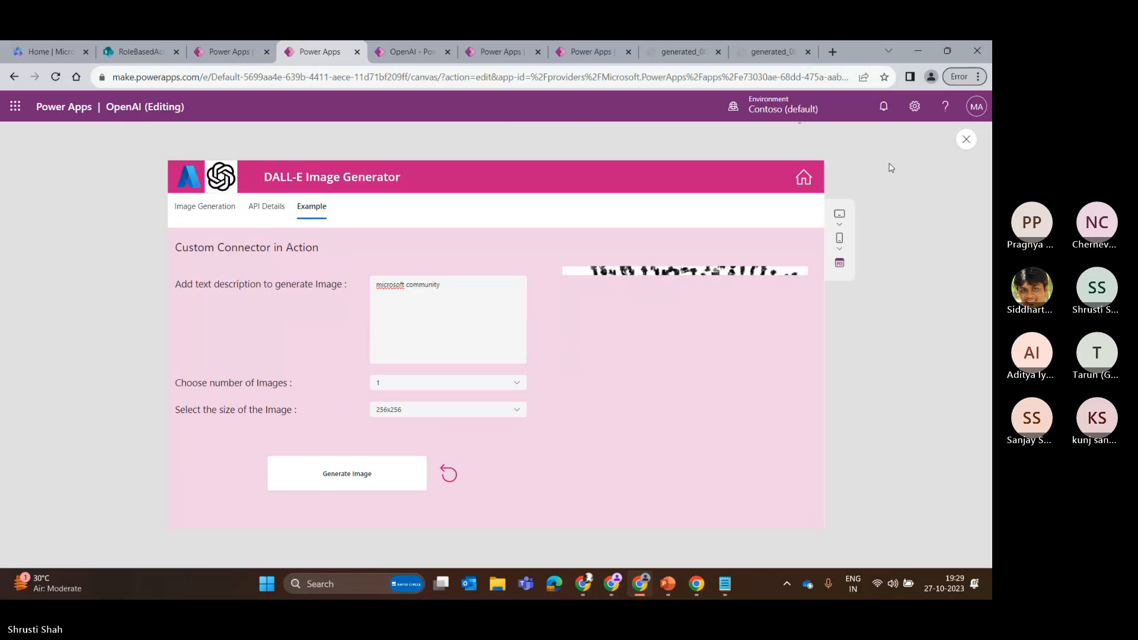
pyautogui.click(967, 141)
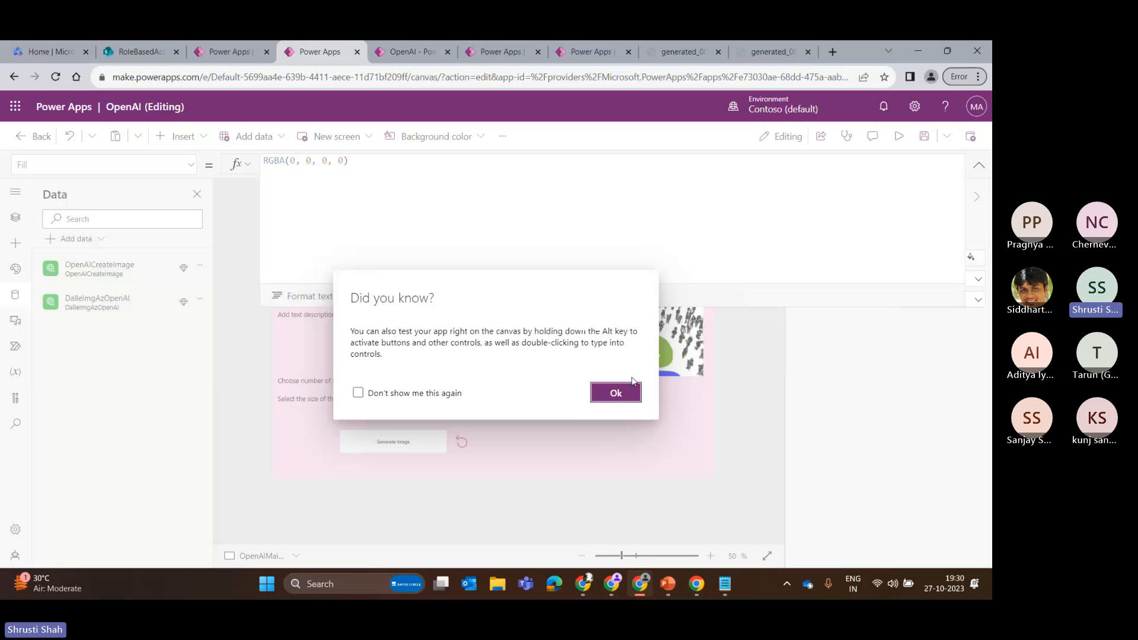
pyautogui.click(630, 392)
# - Inspect the value and definition of the response global variable
pyautogui.click(15, 219)
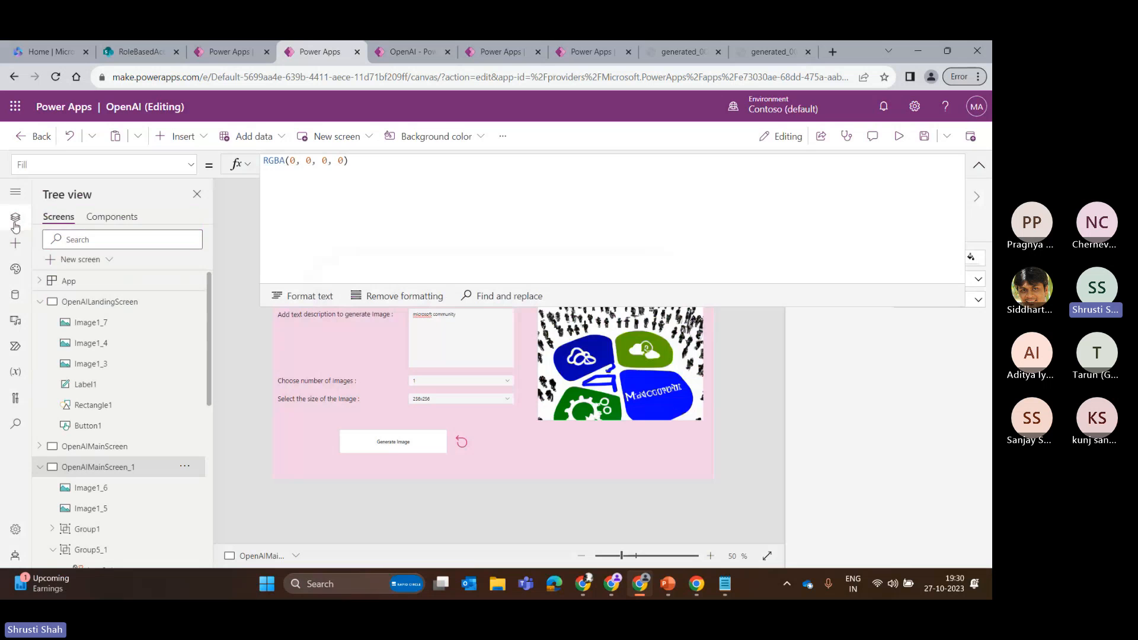
pyautogui.click(15, 371)
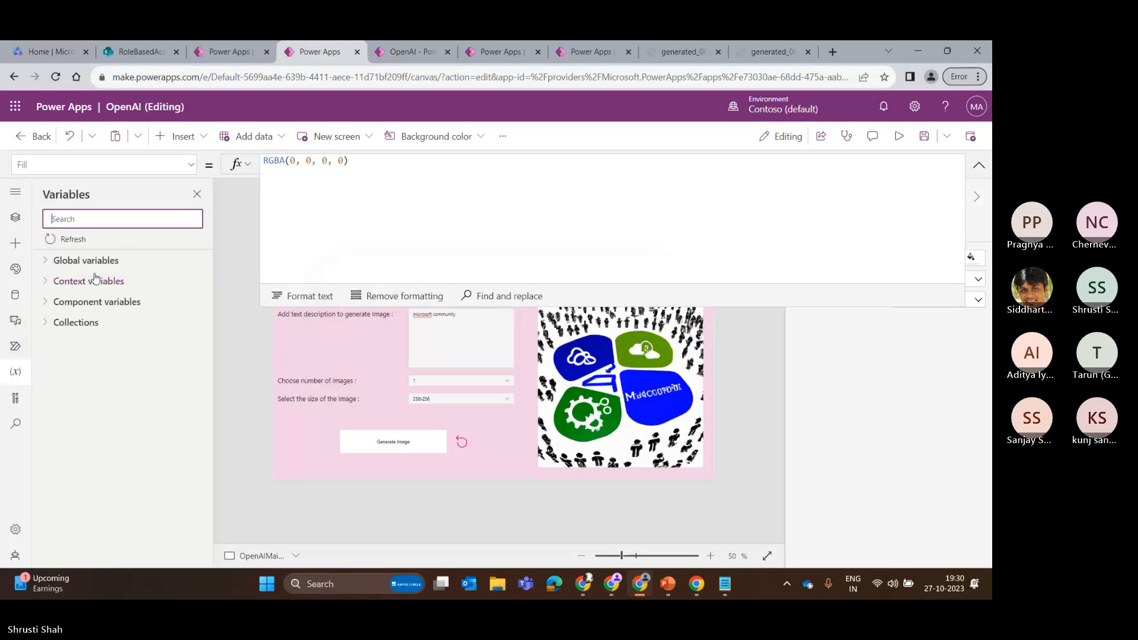
pyautogui.click(47, 267)
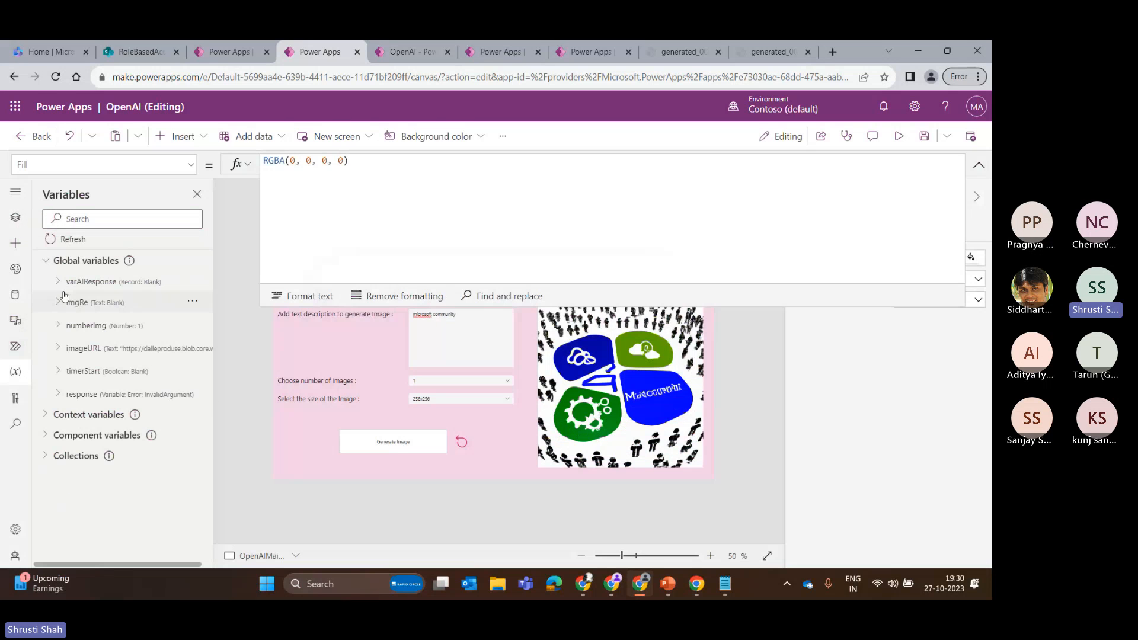
pyautogui.click(59, 394)
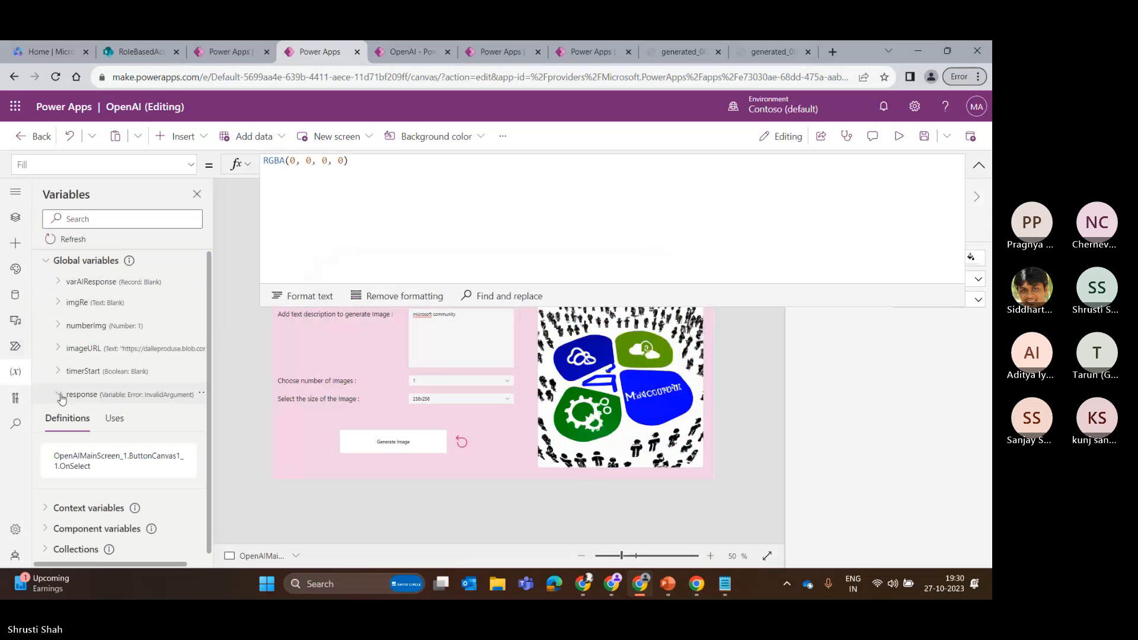
pyautogui.click(269, 396)
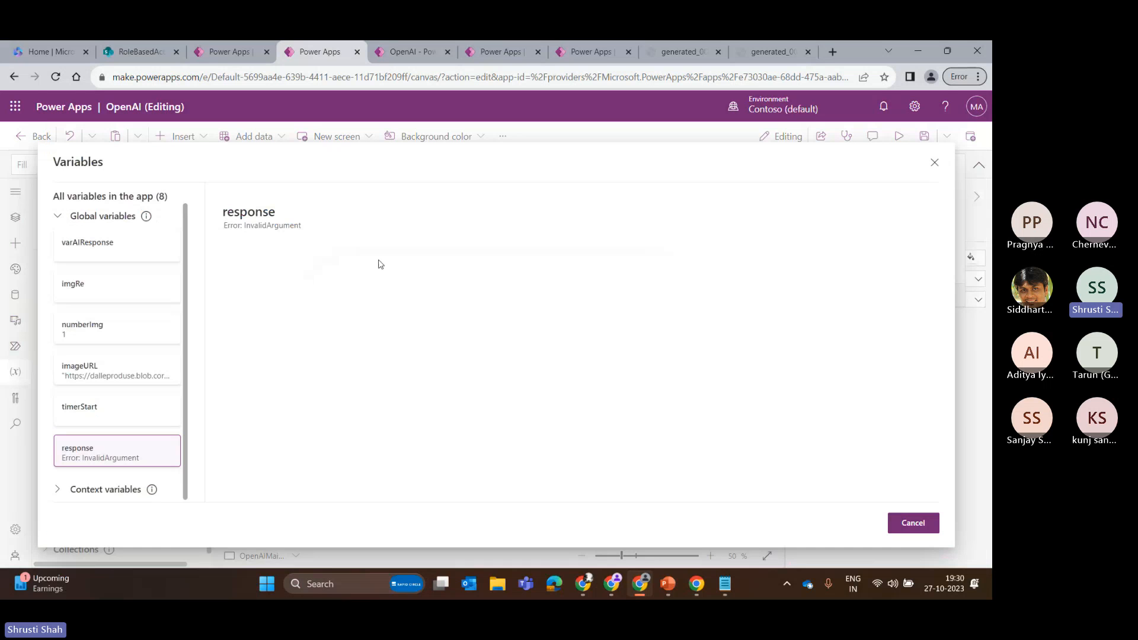
pyautogui.click(935, 162)
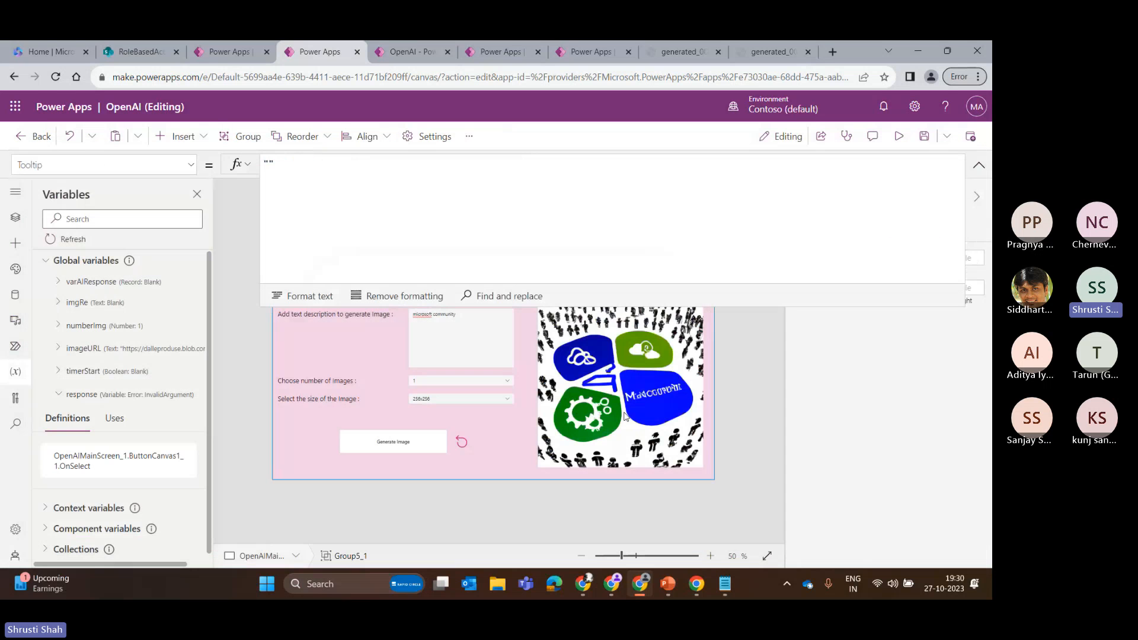
# - Comment out the imageURL Set statement in the Generate Image button's OnSelect formula
pyautogui.click(400, 451)
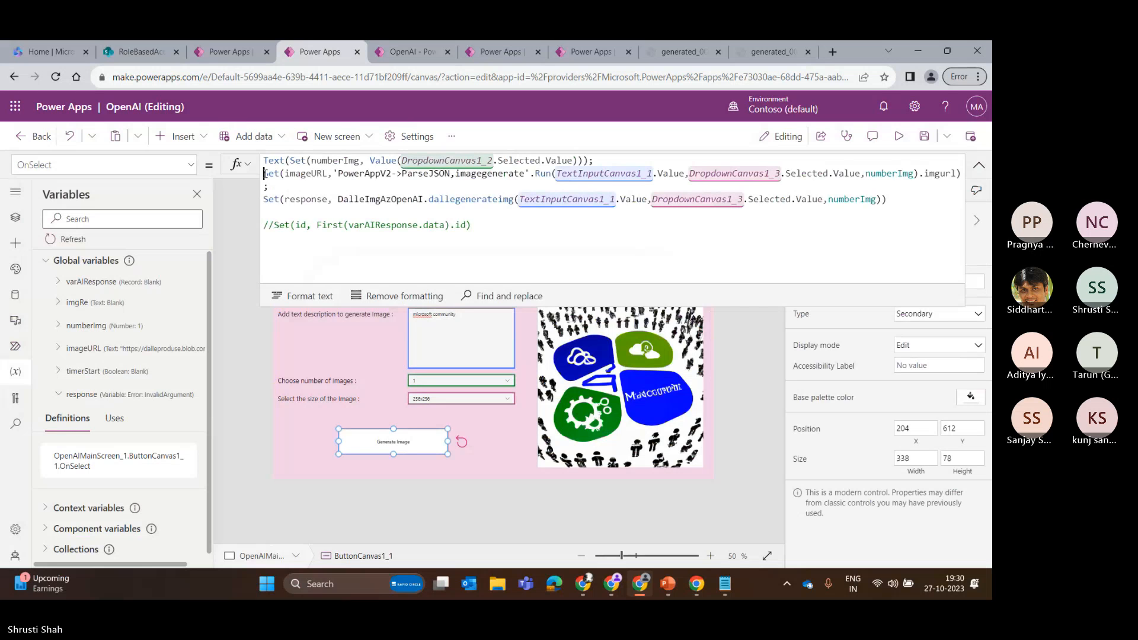
pyautogui.write('//')
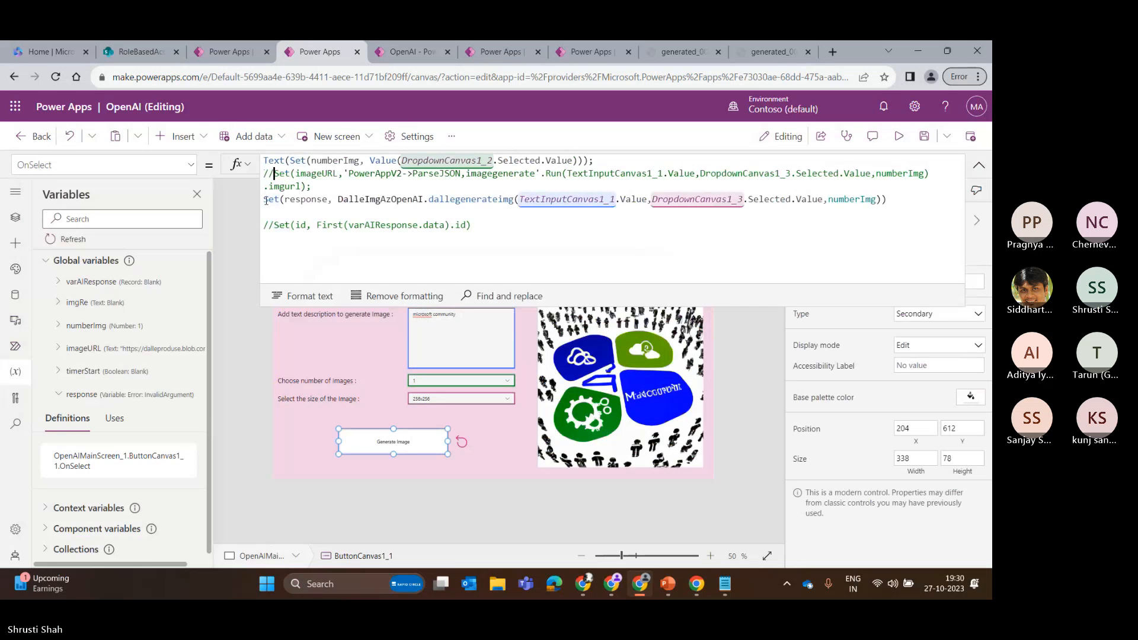
# - Save the app, preview it, generate 1 image at 256x256 for "microsoft community", and return to the editor
pyautogui.click(924, 136)
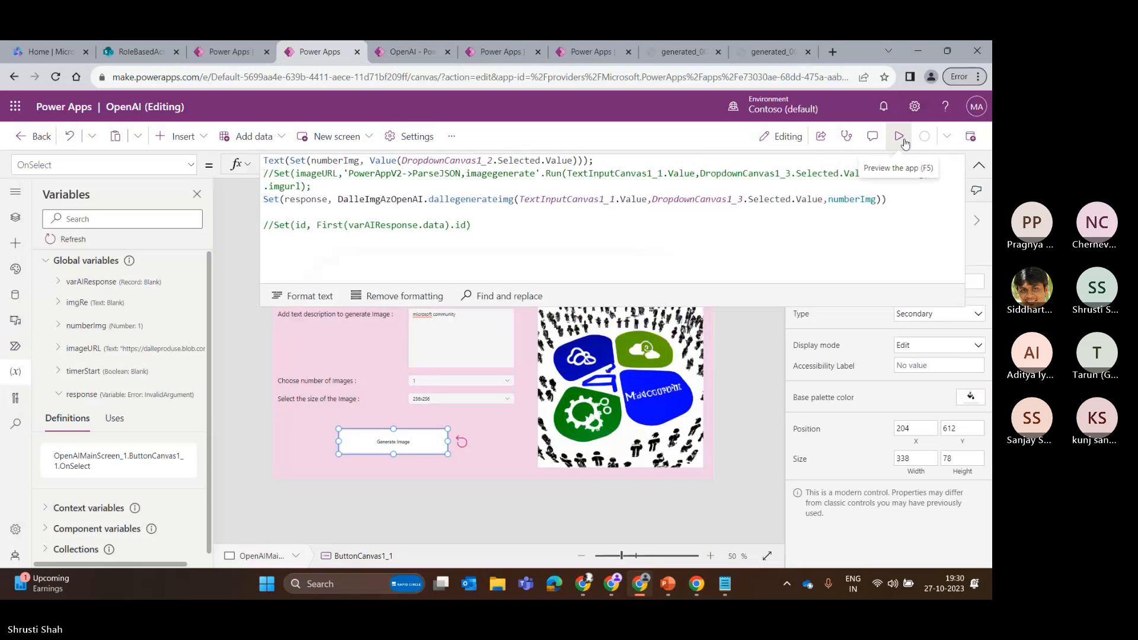
pyautogui.click(900, 137)
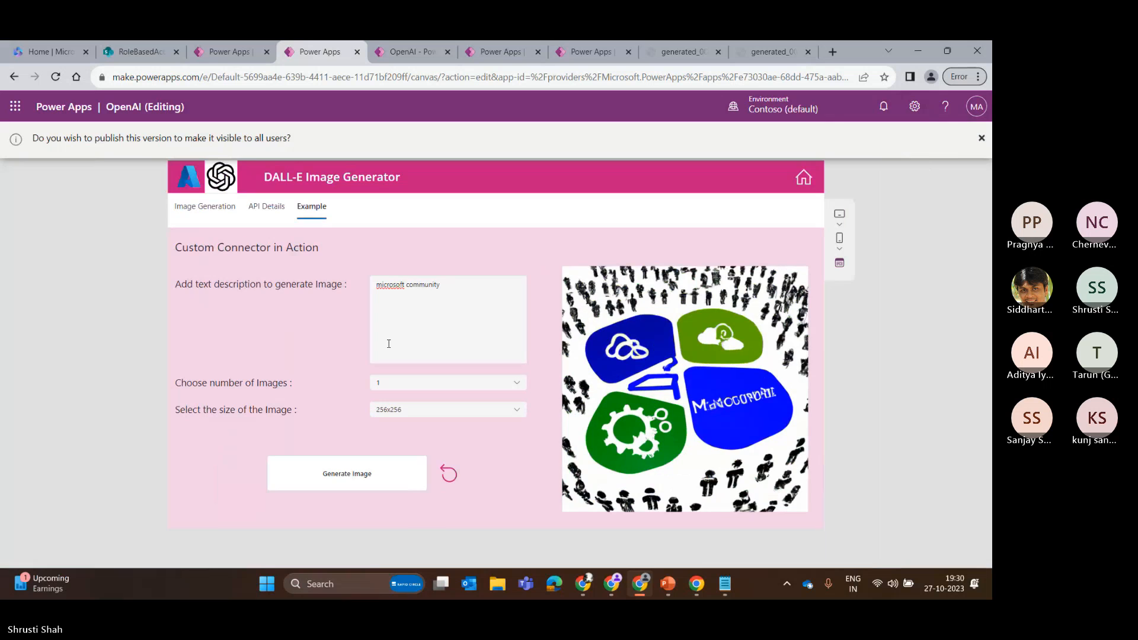
pyautogui.click(357, 471)
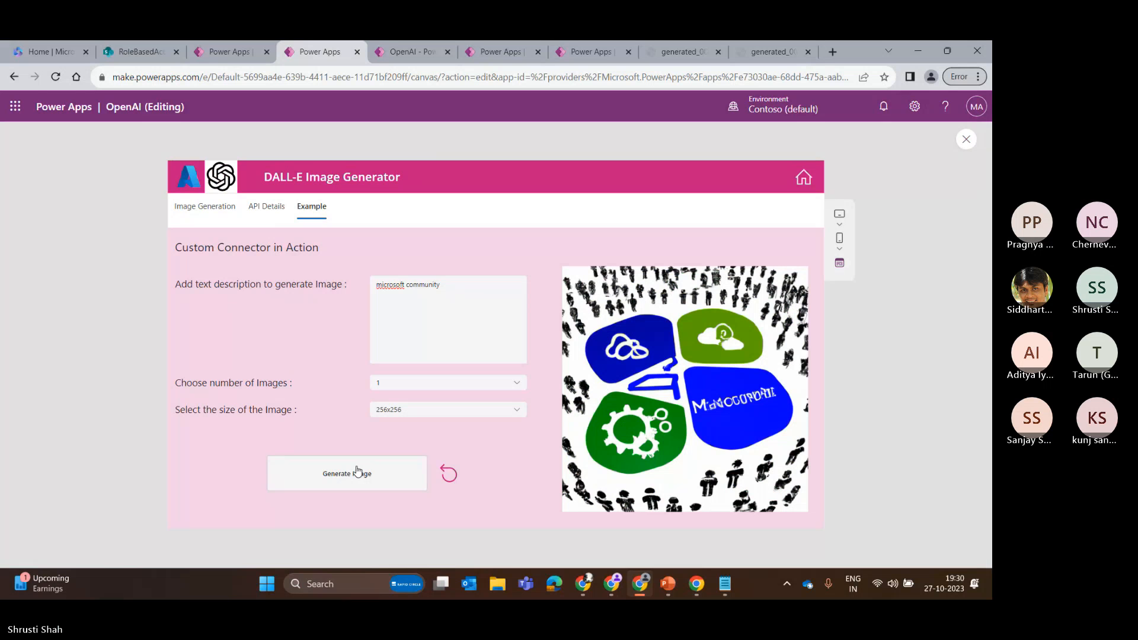
pyautogui.click(965, 140)
# - Examine the response variable and each dallegenerateimg argument against the expected parameters in the Generate Image button's OnSelect formula
pyautogui.click(612, 391)
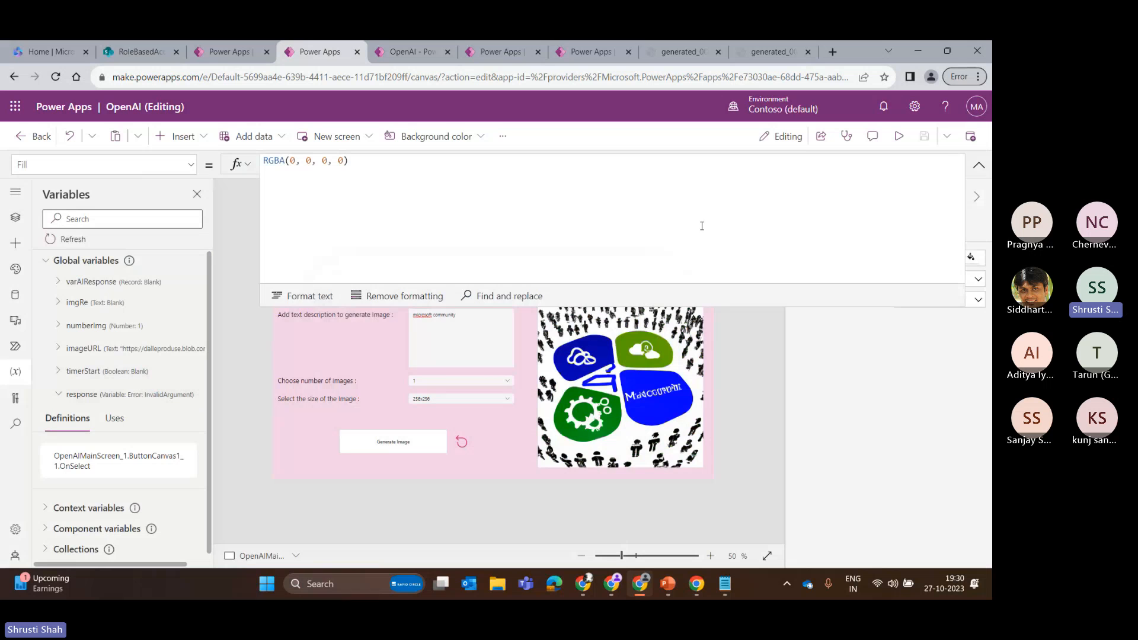
pyautogui.click(397, 341)
pyautogui.click(404, 314)
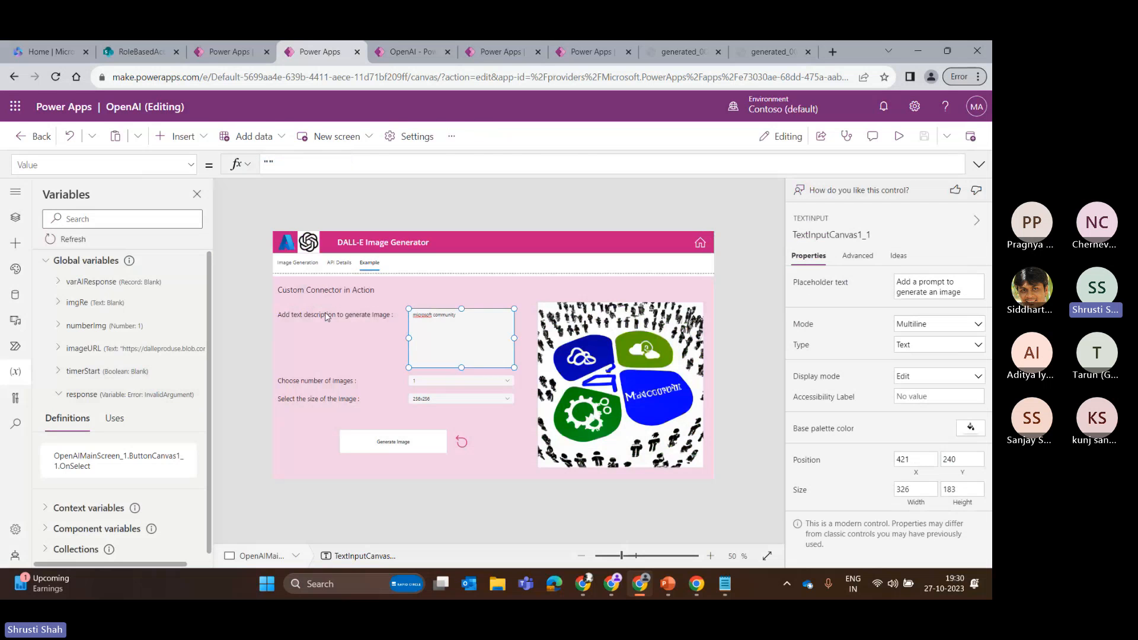
pyautogui.click(392, 441)
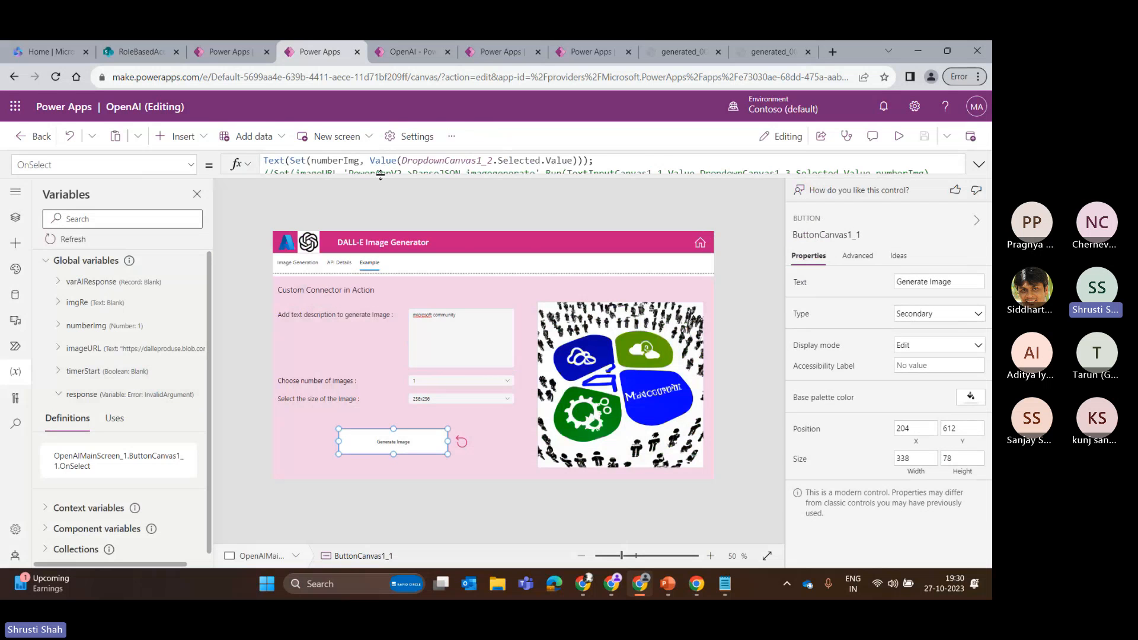
pyautogui.click(355, 167)
pyautogui.doubleClick(325, 199)
pyautogui.click(858, 209)
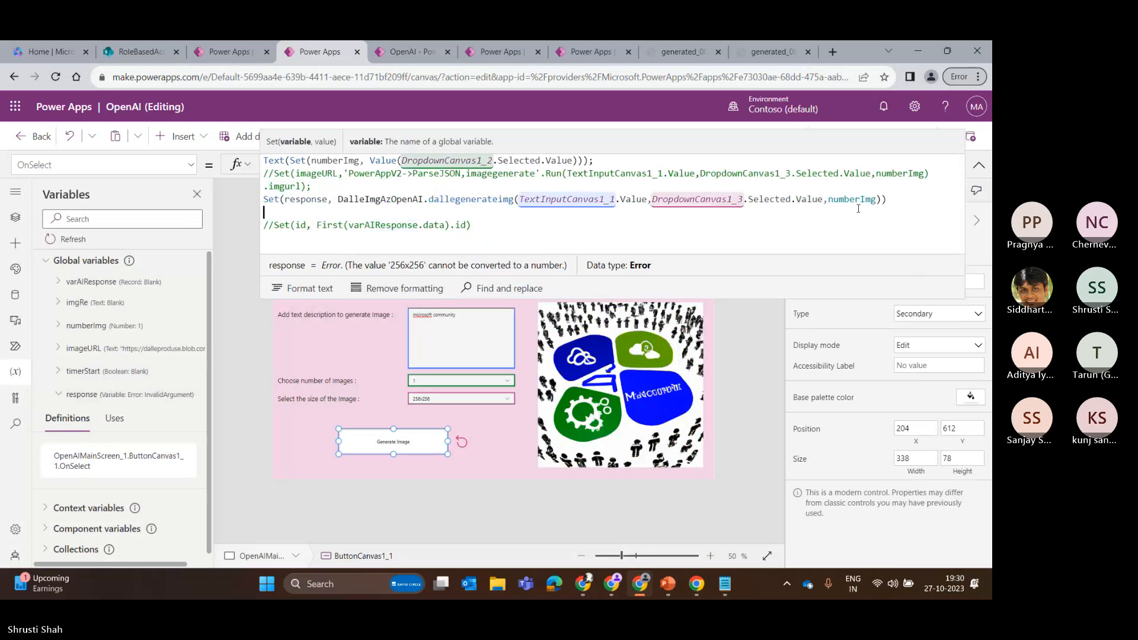
pyautogui.click(580, 200)
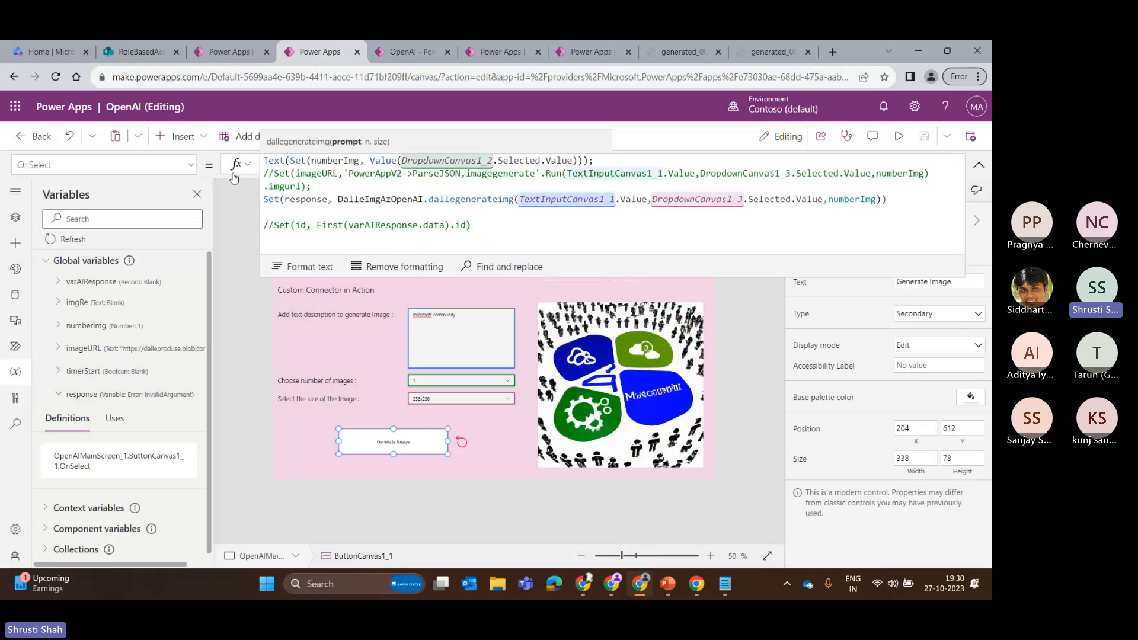
pyautogui.click(291, 202)
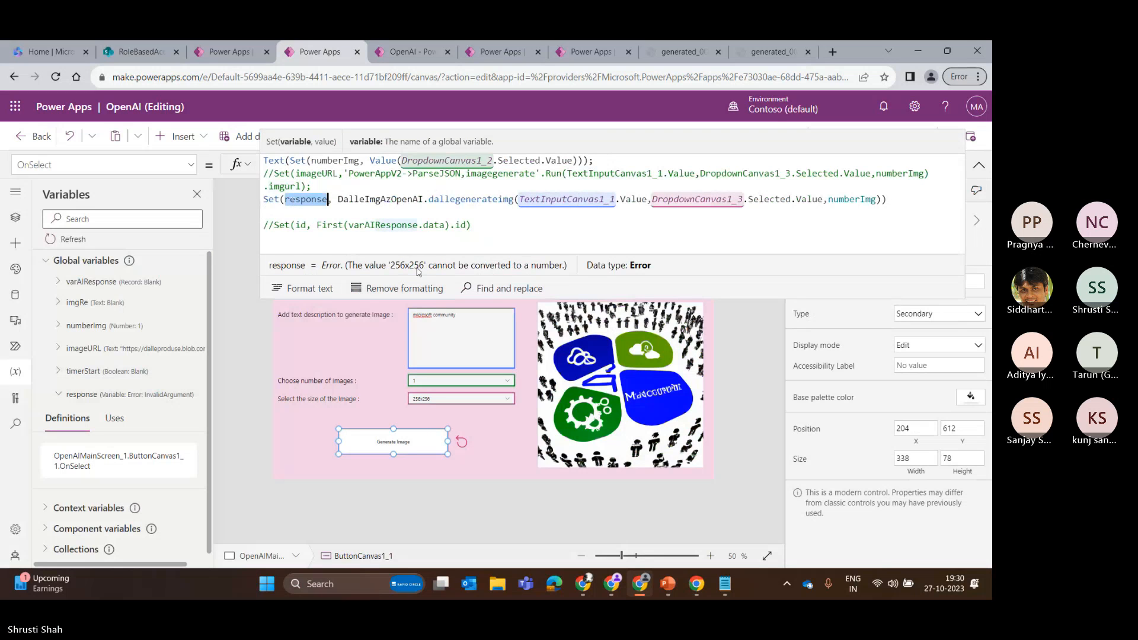
pyautogui.click(623, 212)
pyautogui.click(635, 201)
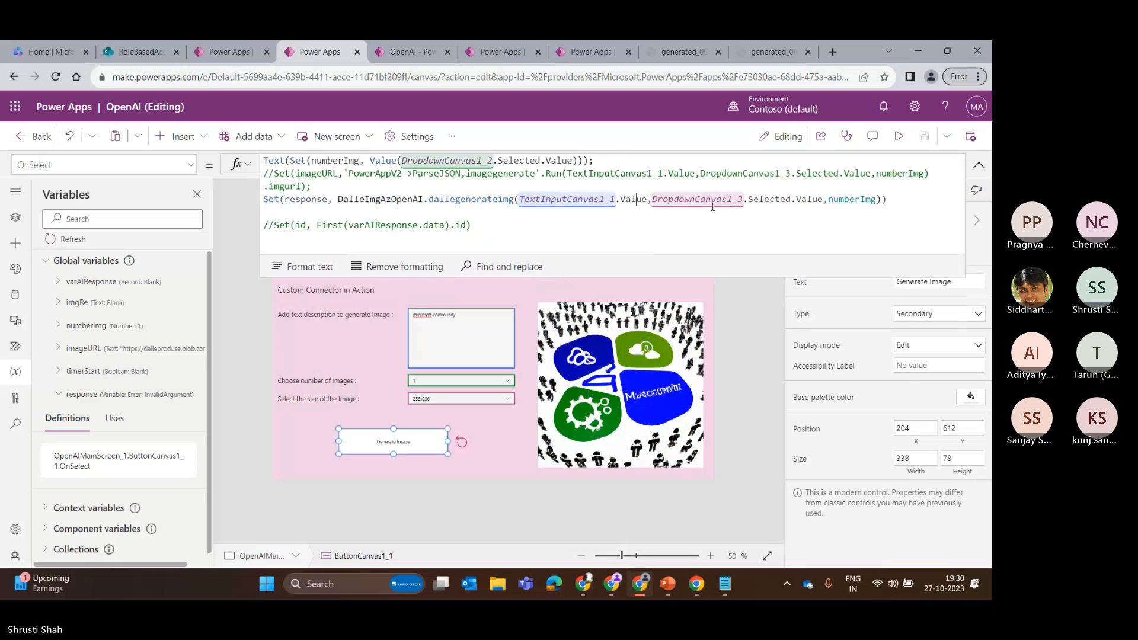
pyautogui.click(850, 200)
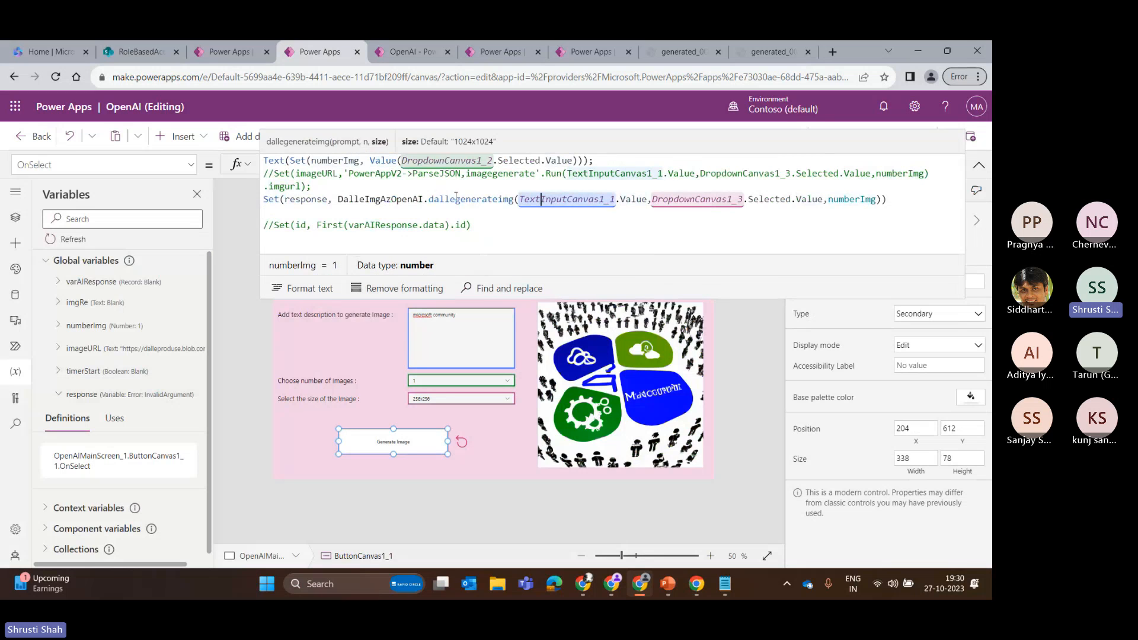
# - Review the DalleImgAzOpenAI.dallegenerateimg call and the commented imageURL flow statement above it in the OnSelect formula
pyautogui.moveTo(338, 200); pyautogui.dragTo(883, 200)
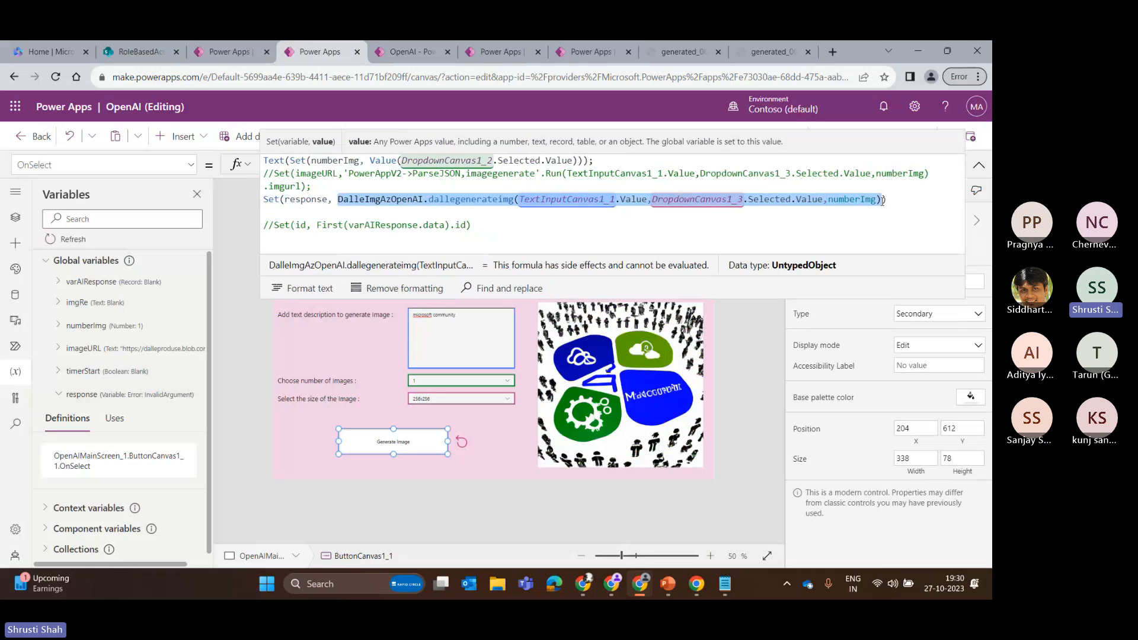
pyautogui.click(368, 198)
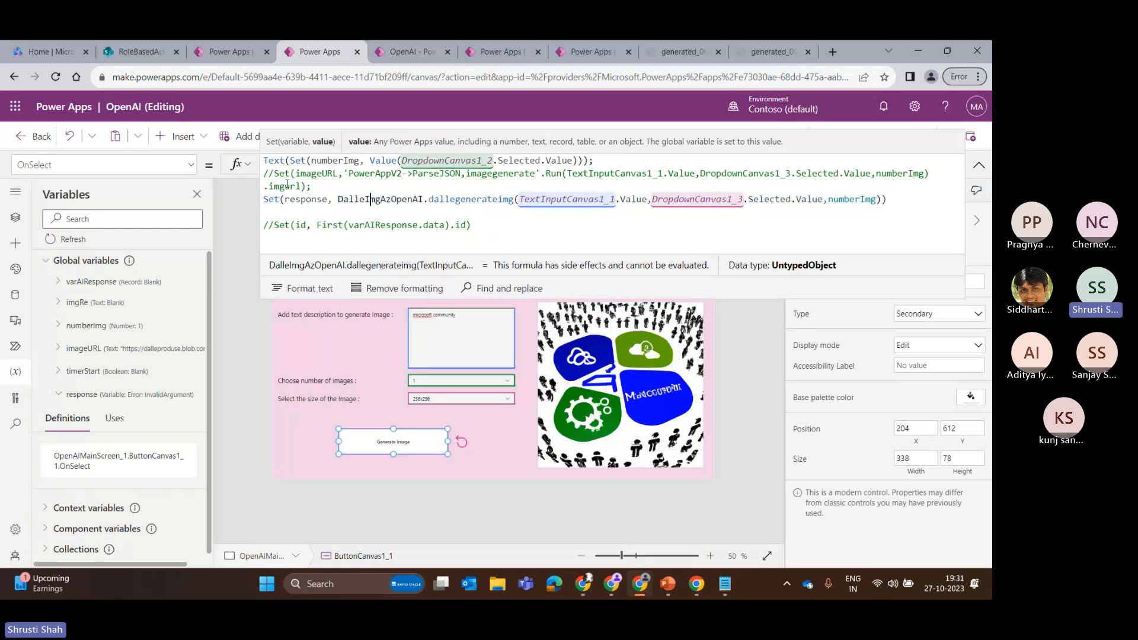
pyautogui.moveTo(319, 186); pyautogui.dragTo(235, 166)
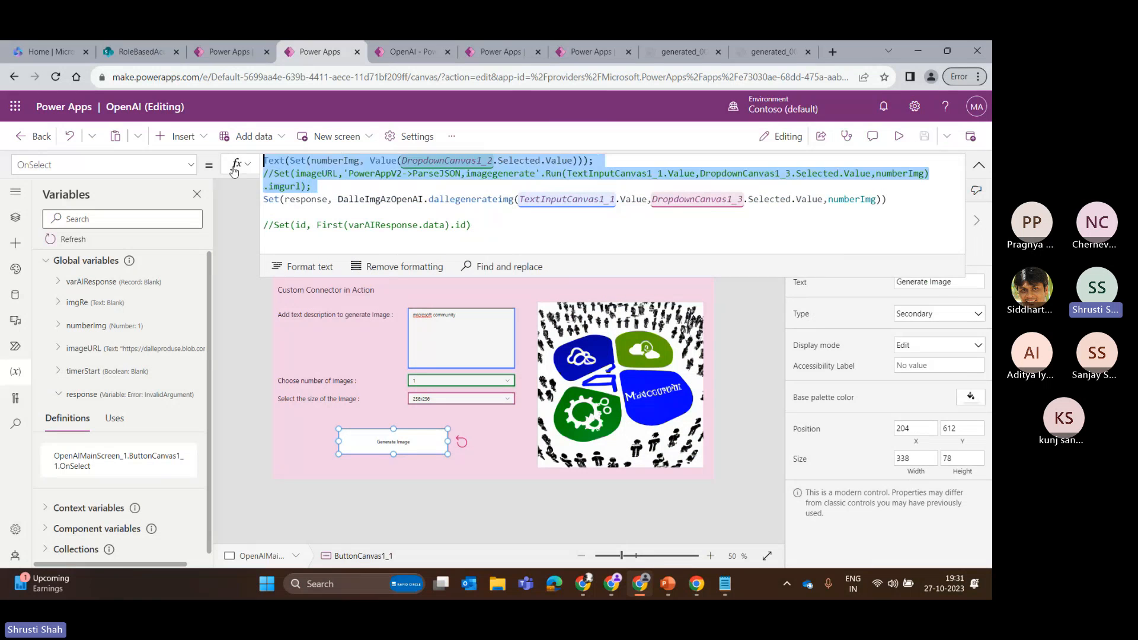
pyautogui.click(503, 211)
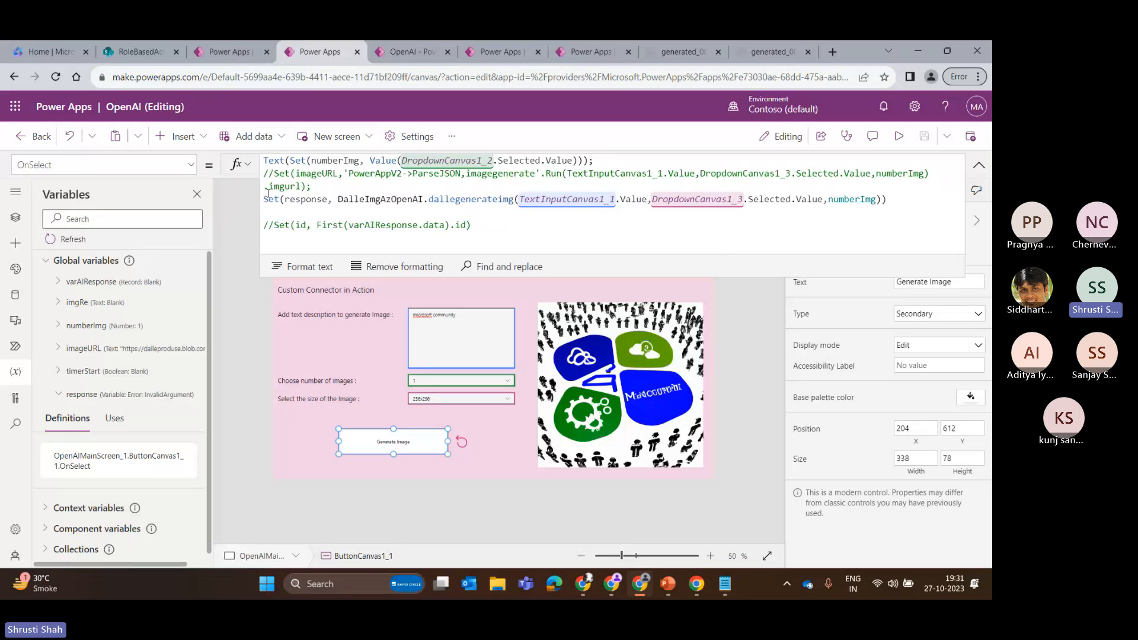
pyautogui.click(306, 202)
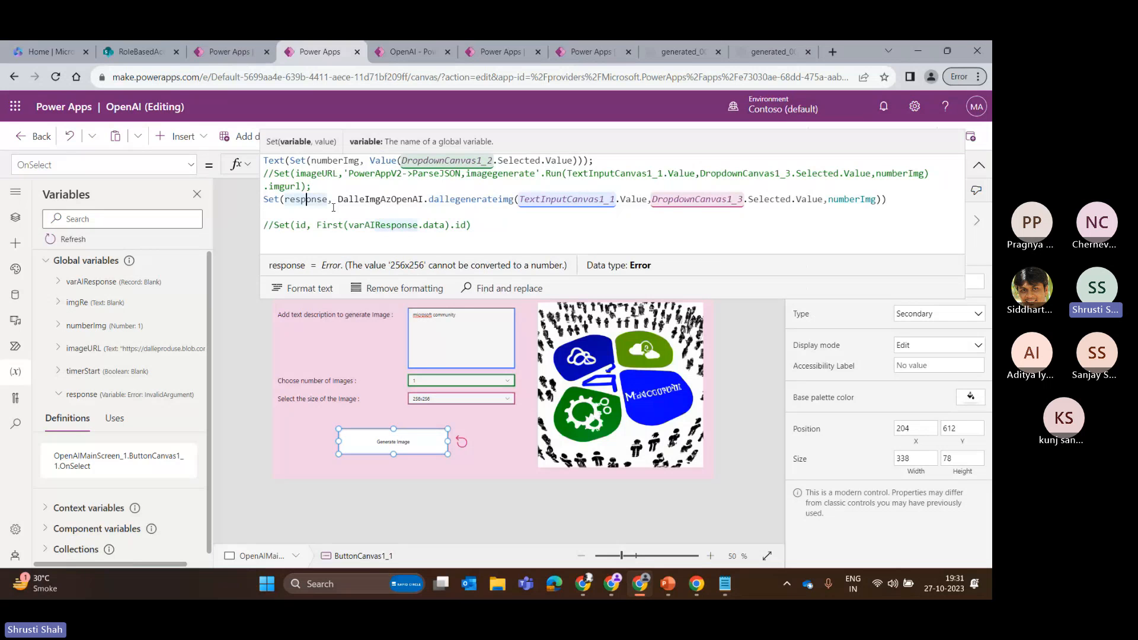
pyautogui.moveTo(337, 199); pyautogui.dragTo(511, 199)
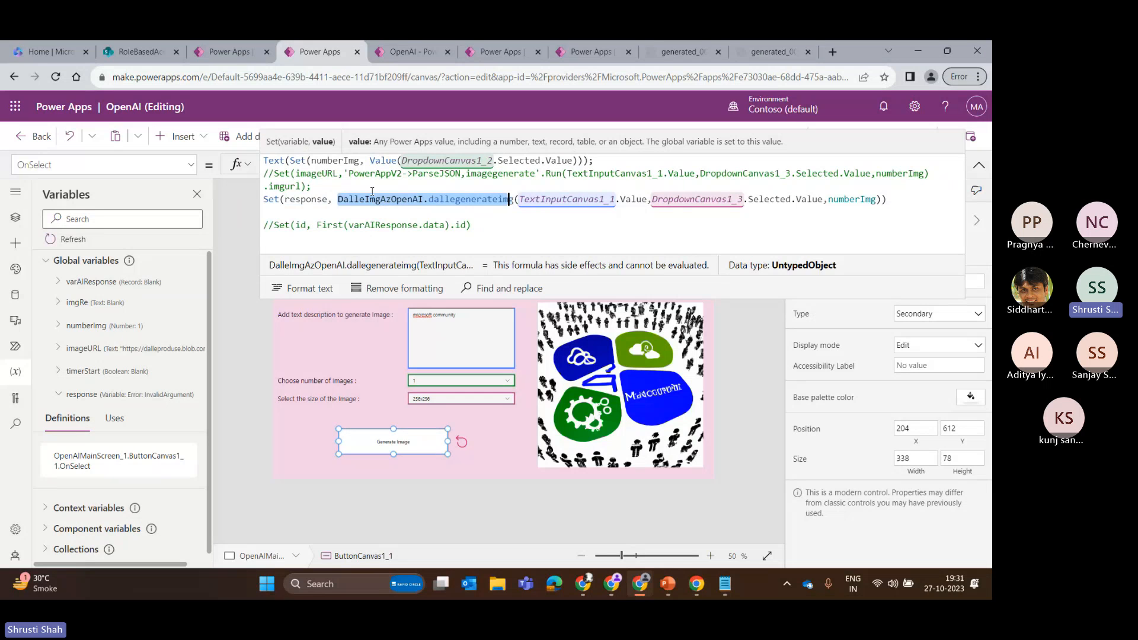
pyautogui.click(427, 340)
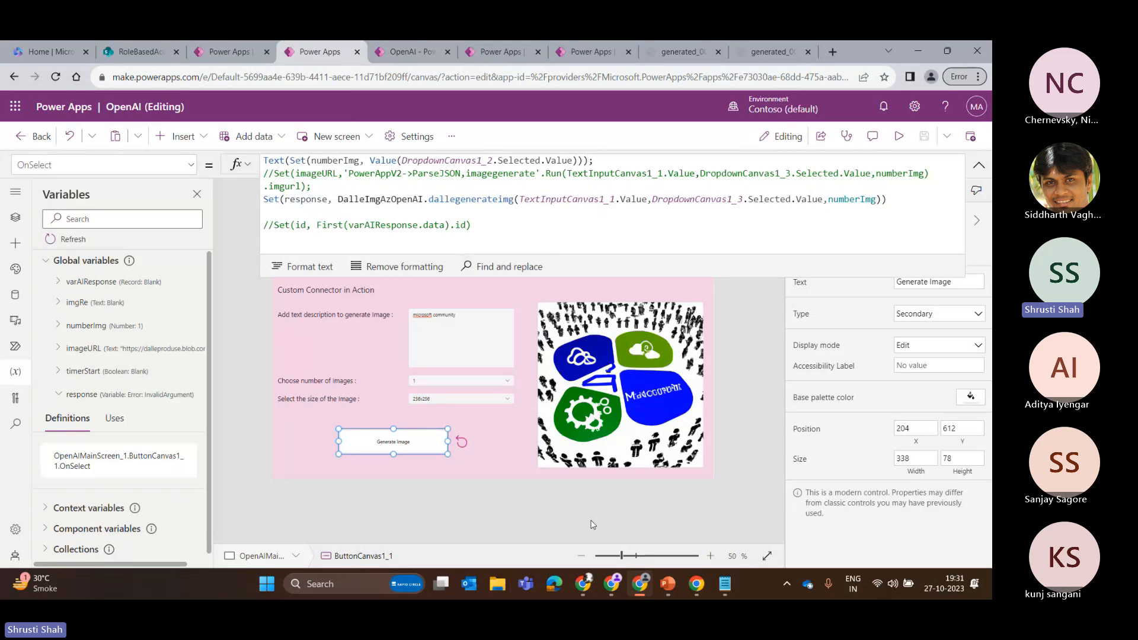
# - Switch to Azure OpenAI Studio and show the Chat playground's sample code in json format
pyautogui.click(583, 584)
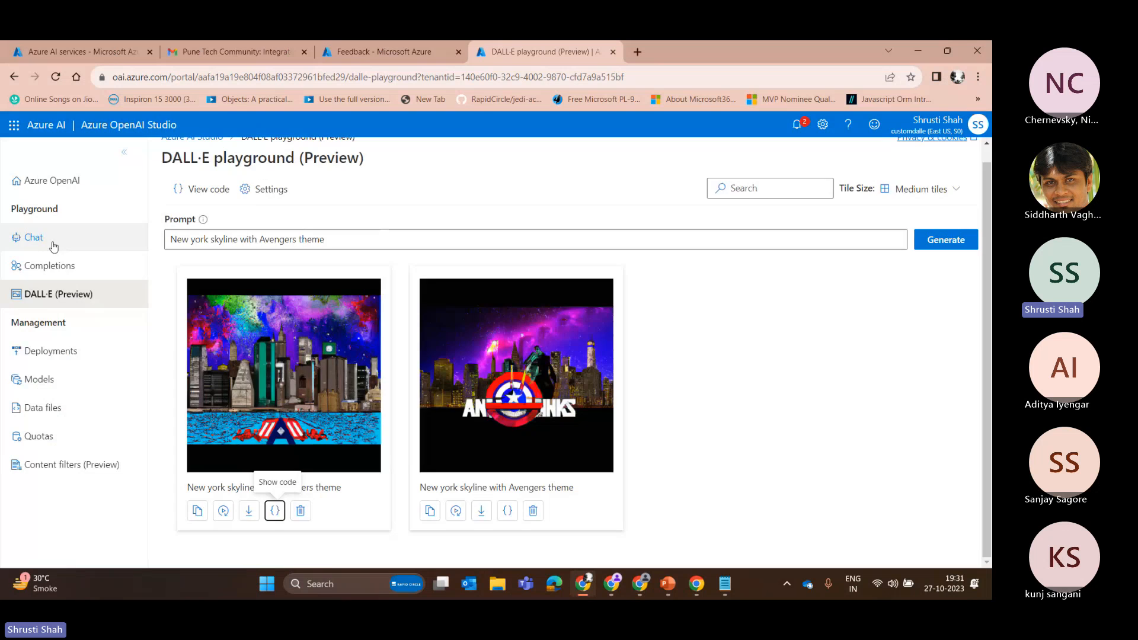
pyautogui.click(51, 242)
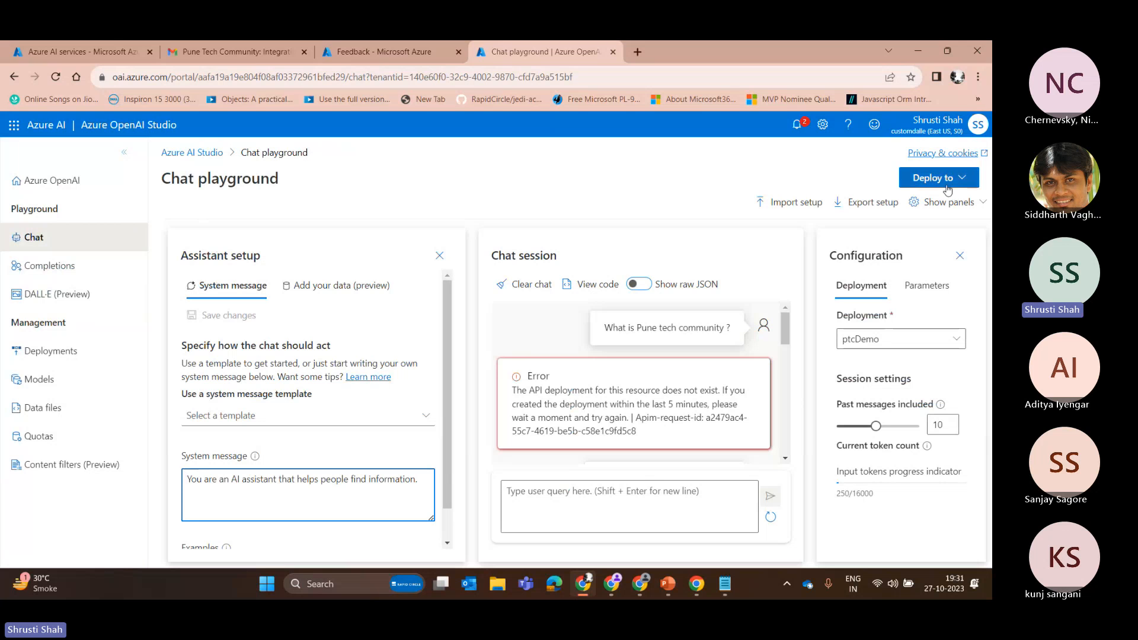
pyautogui.click(574, 287)
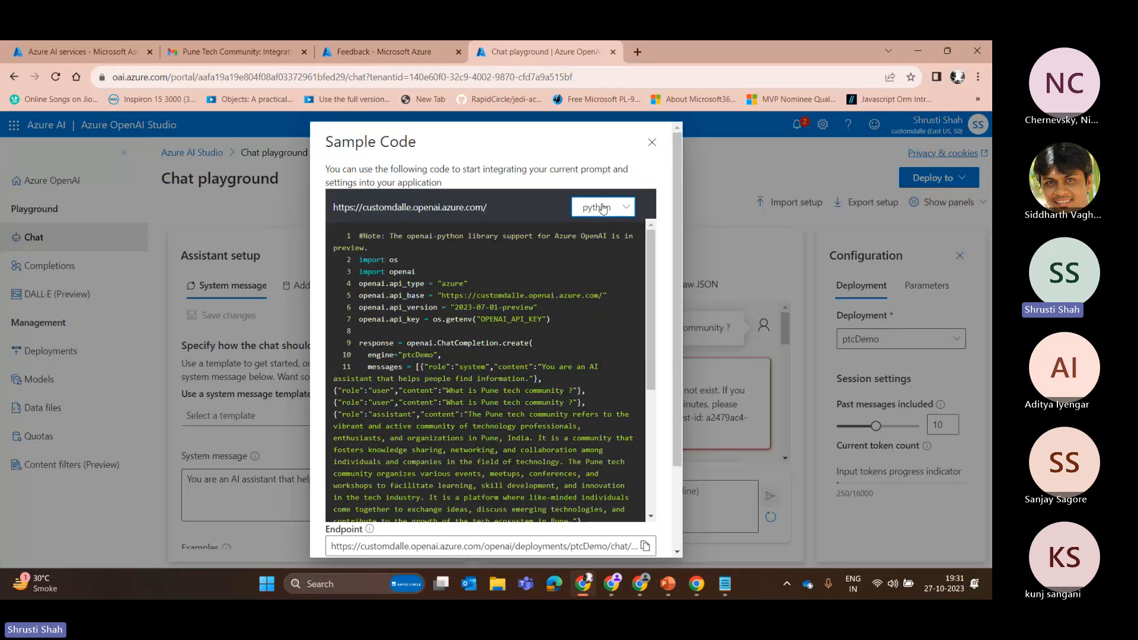
pyautogui.click(610, 207)
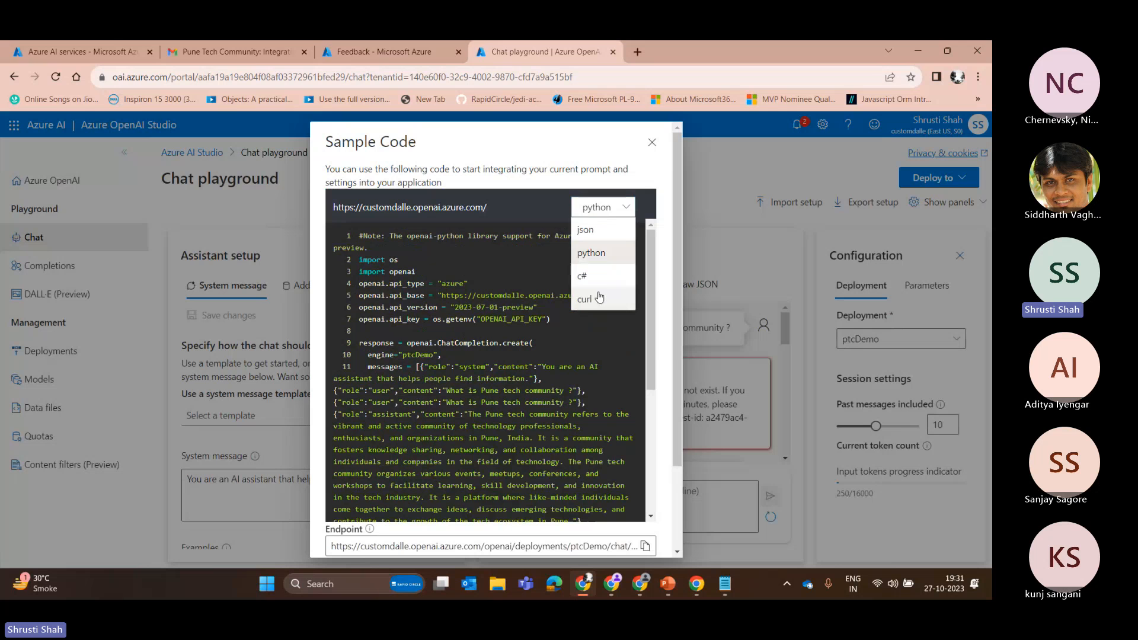
pyautogui.click(585, 229)
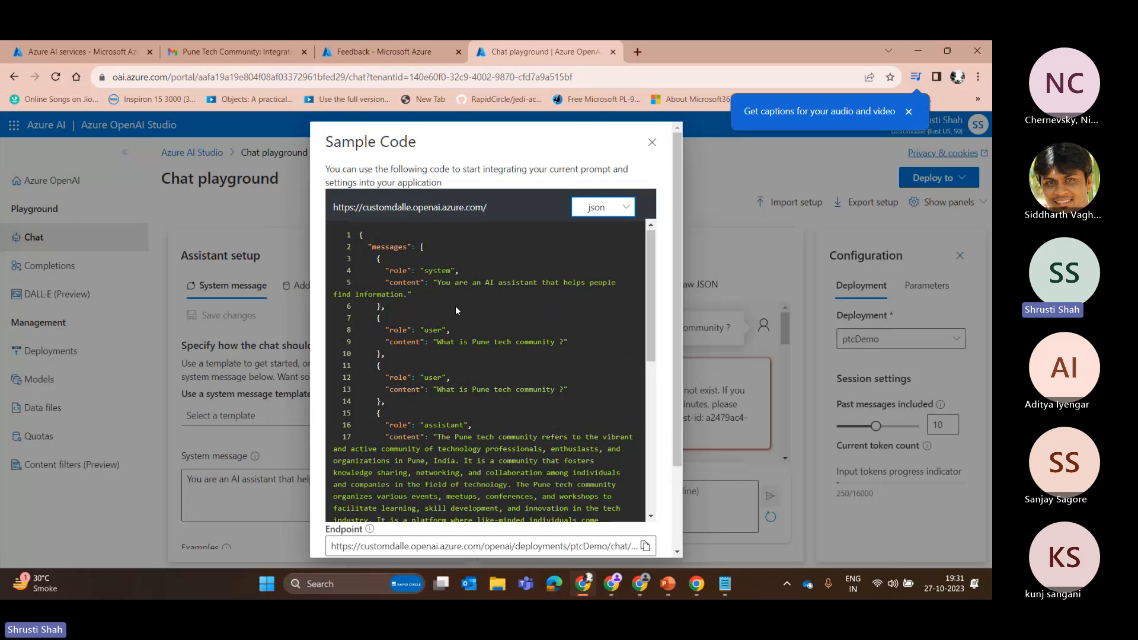
# - Examine the messages array and the model parameters in the Chat playground's JSON sample code
pyautogui.scroll(-5, 455, 306)
pyautogui.scroll(10, 465, 276)
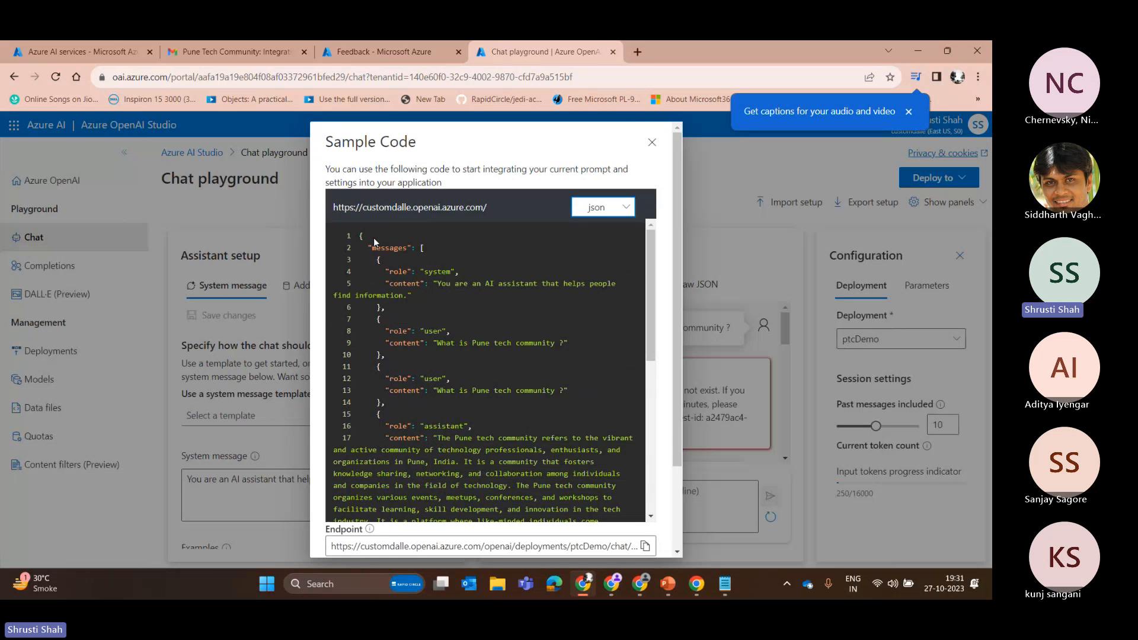
pyautogui.moveTo(359, 237); pyautogui.dragTo(432, 473)
pyautogui.scroll(-6, 474, 339)
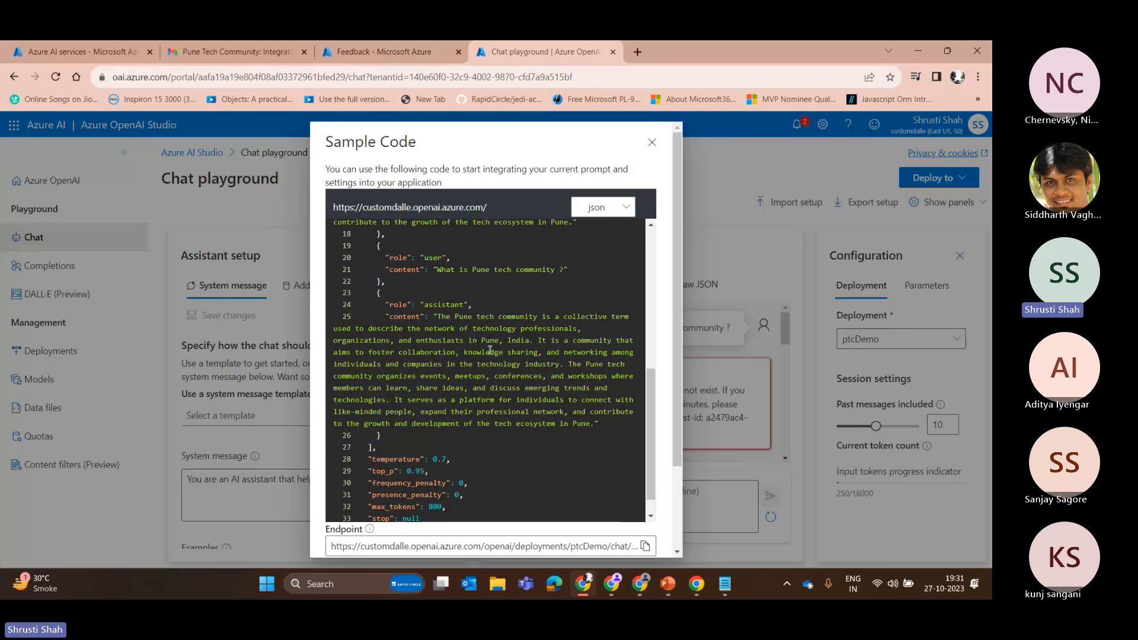
pyautogui.scroll(-4, 489, 350)
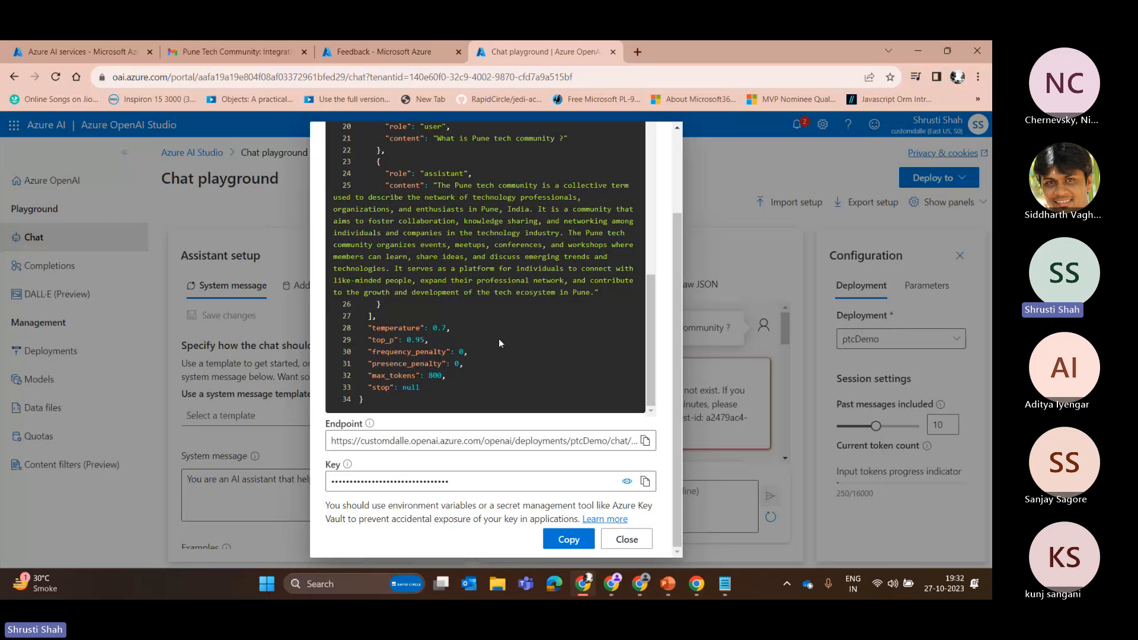
# - Copy the chat deployment's endpoint URL from the sample code and close the Sample Code dialog
pyautogui.click(645, 441)
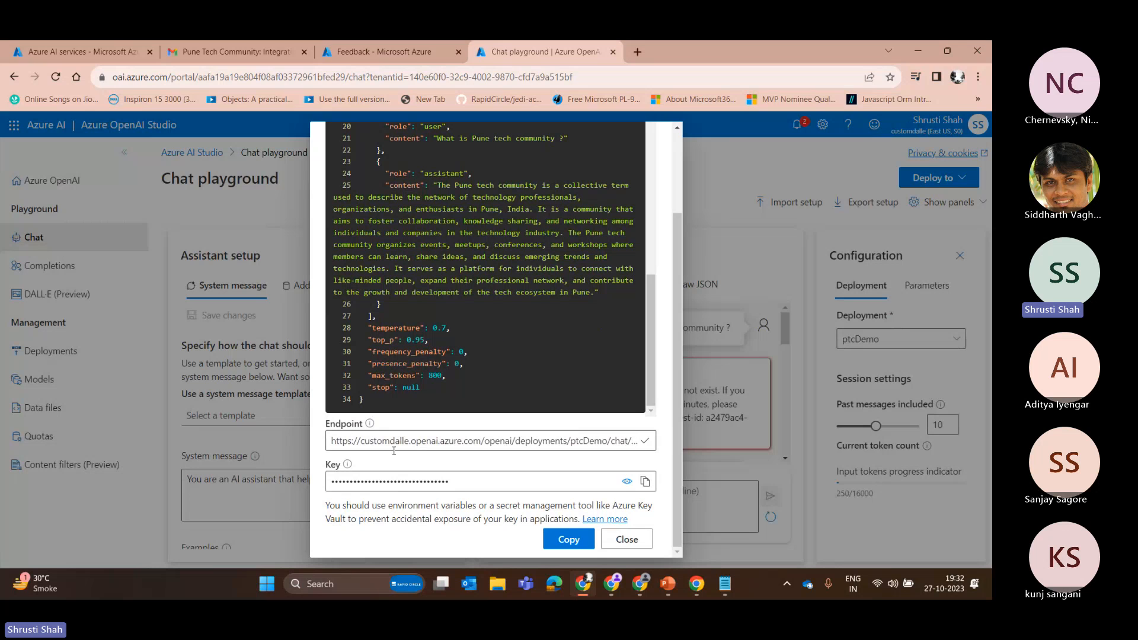
pyautogui.scroll(3, 358, 441)
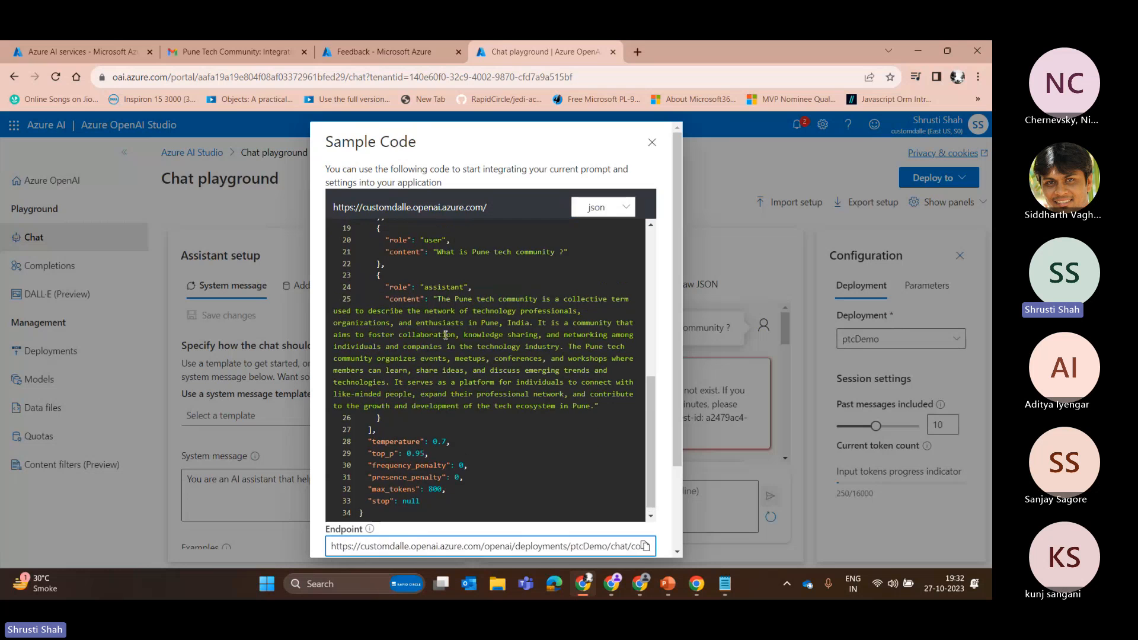
pyautogui.scroll(5, 446, 335)
pyautogui.click(652, 142)
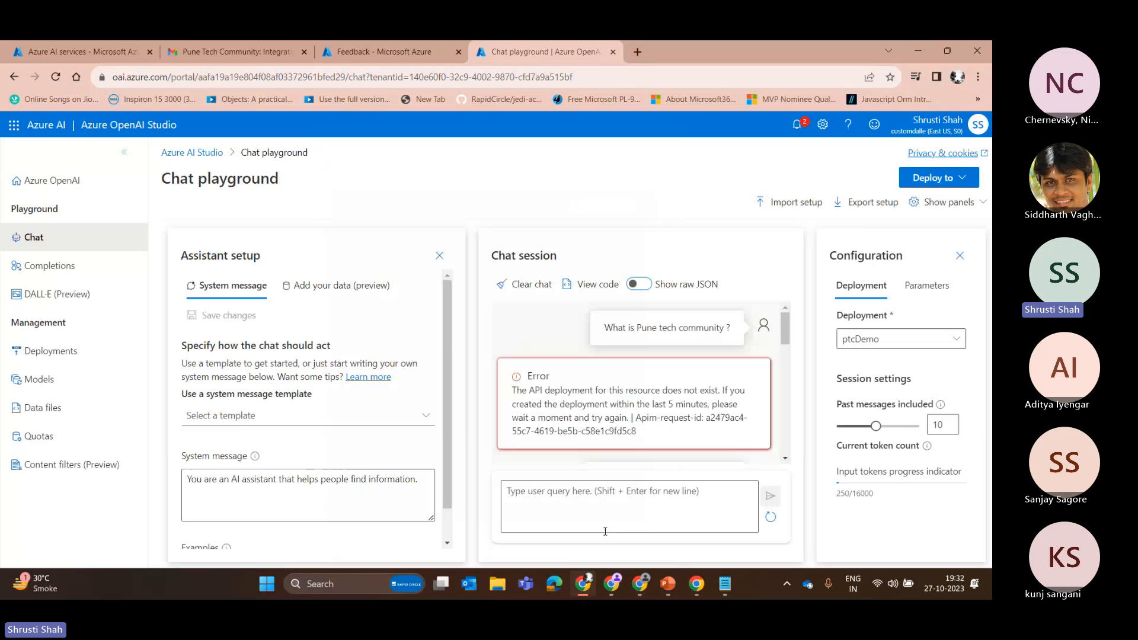
# - Ask "What is microsoft open AI ?" in the chat session
pyautogui.write('What is')
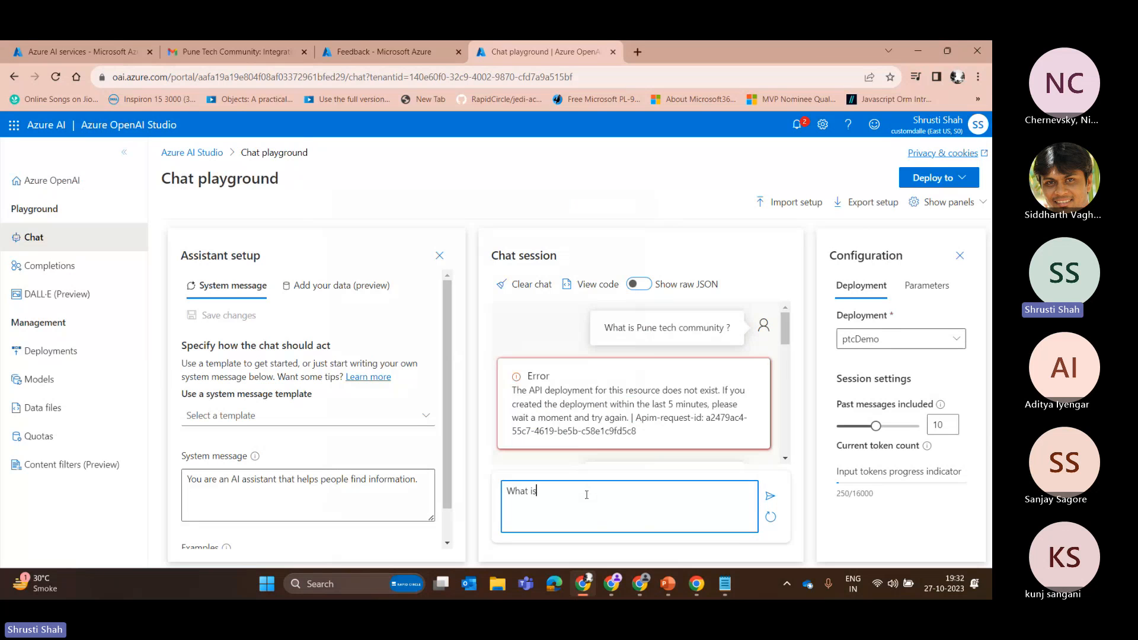
pyautogui.write(' microsoft open AI ?')
pyautogui.press('Return')
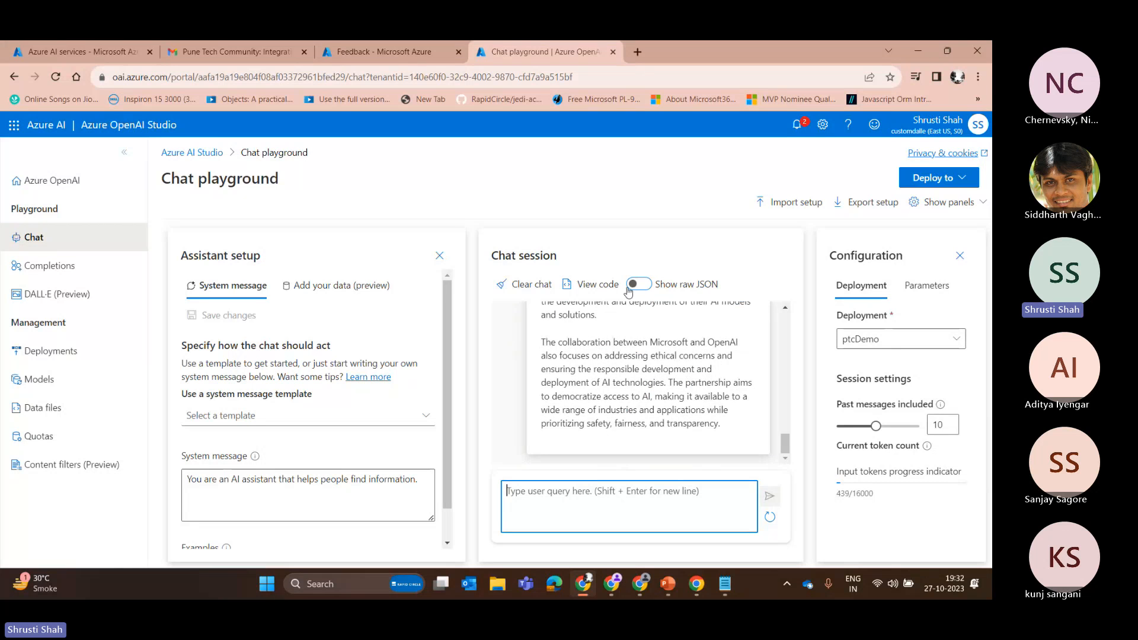
# - Review how the JSON sample code includes the new chat question and reply, and close the Sample Code dialog
pyautogui.click(593, 284)
pyautogui.scroll(-10, 532, 453)
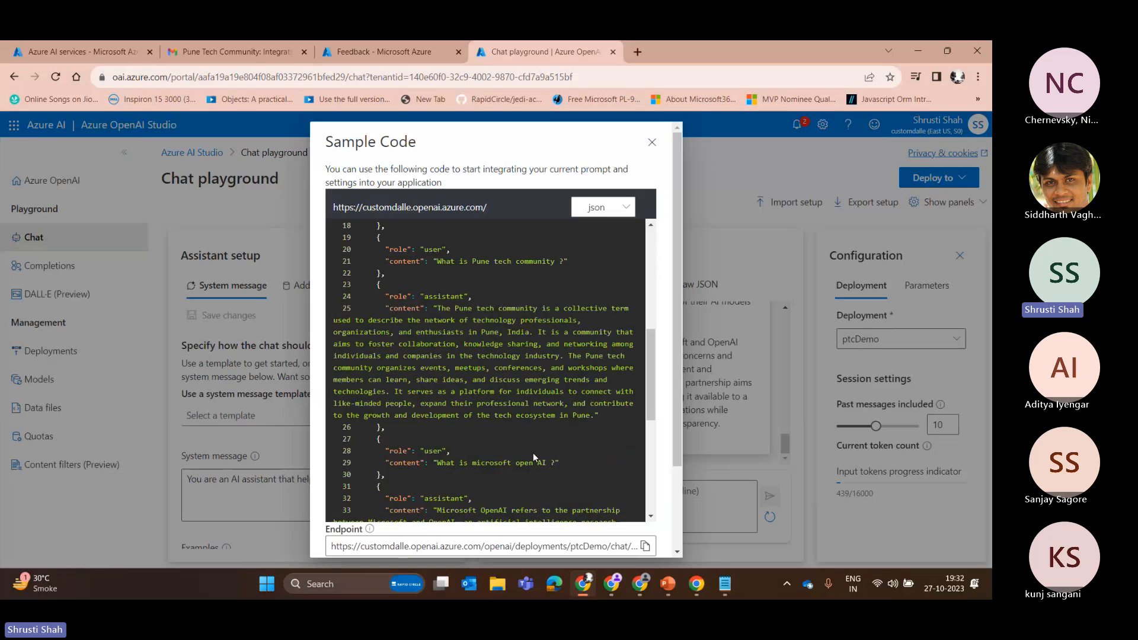
pyautogui.scroll(10, 530, 445)
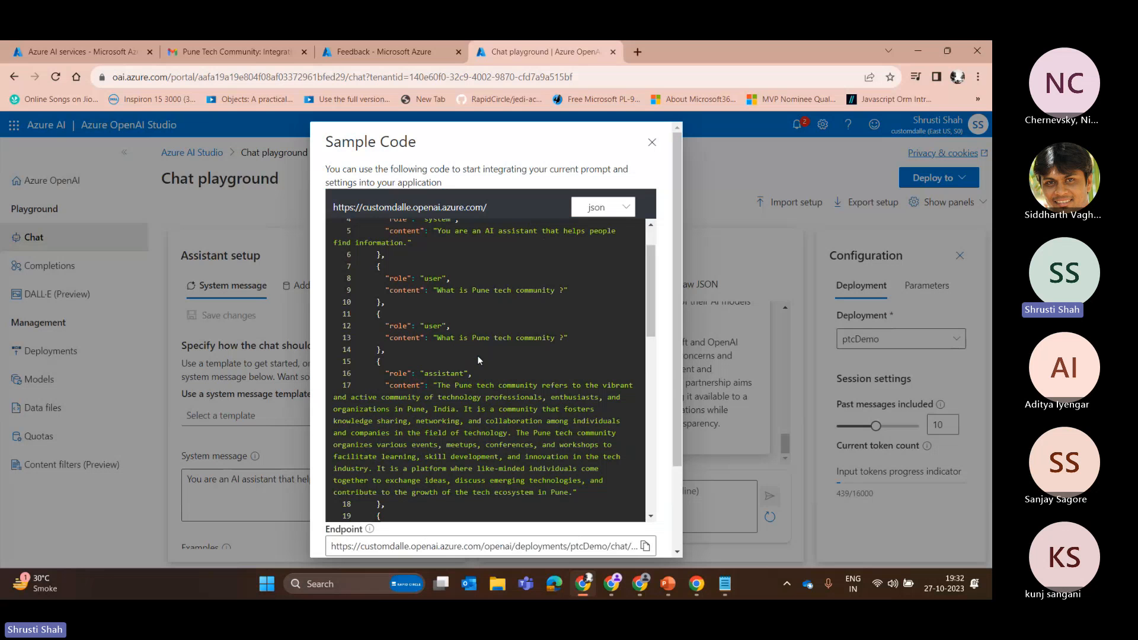
pyautogui.click(652, 144)
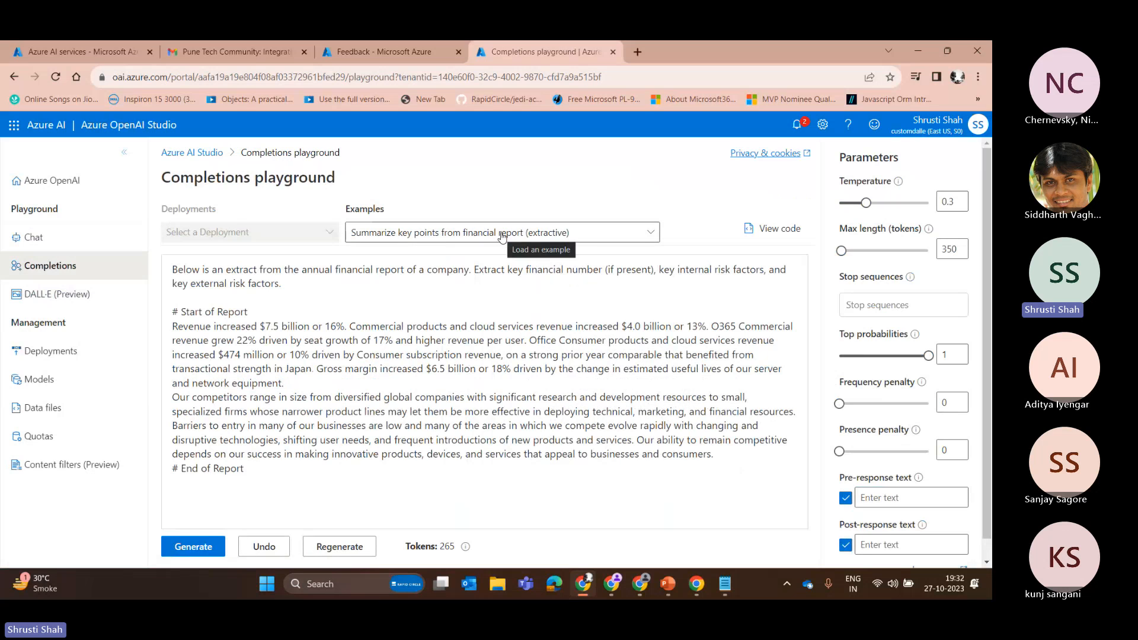
# - Look through the Completions playground's list of examples, from text summarization down to Chatbot, and close the list without changing the selection
pyautogui.click(504, 235)
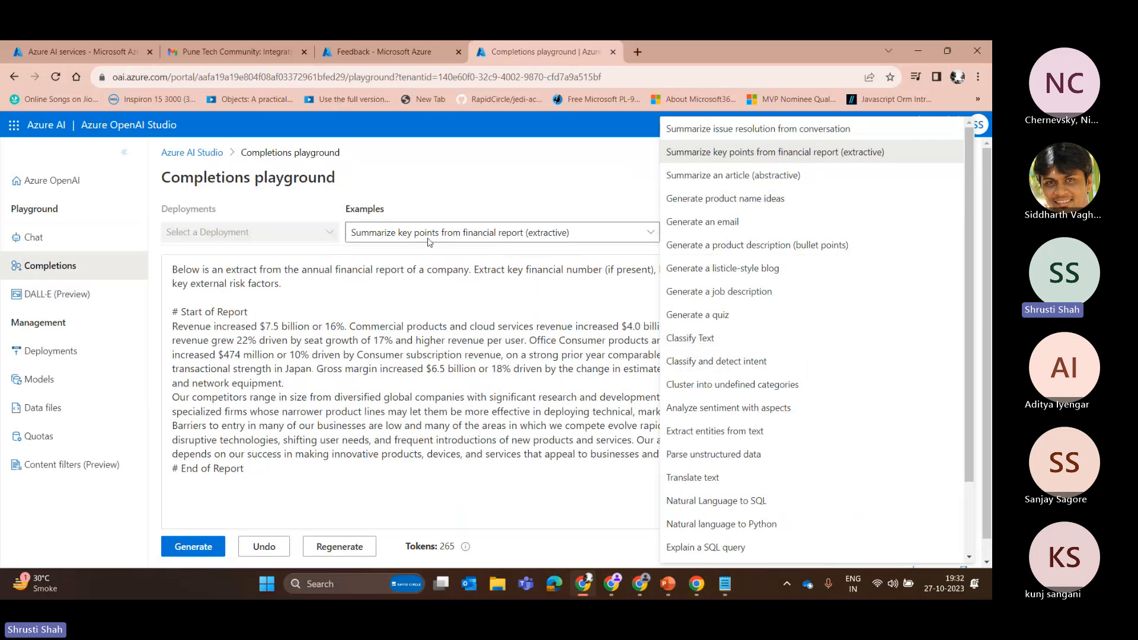
pyautogui.scroll(-2, 764, 322)
pyautogui.scroll(2, 764, 394)
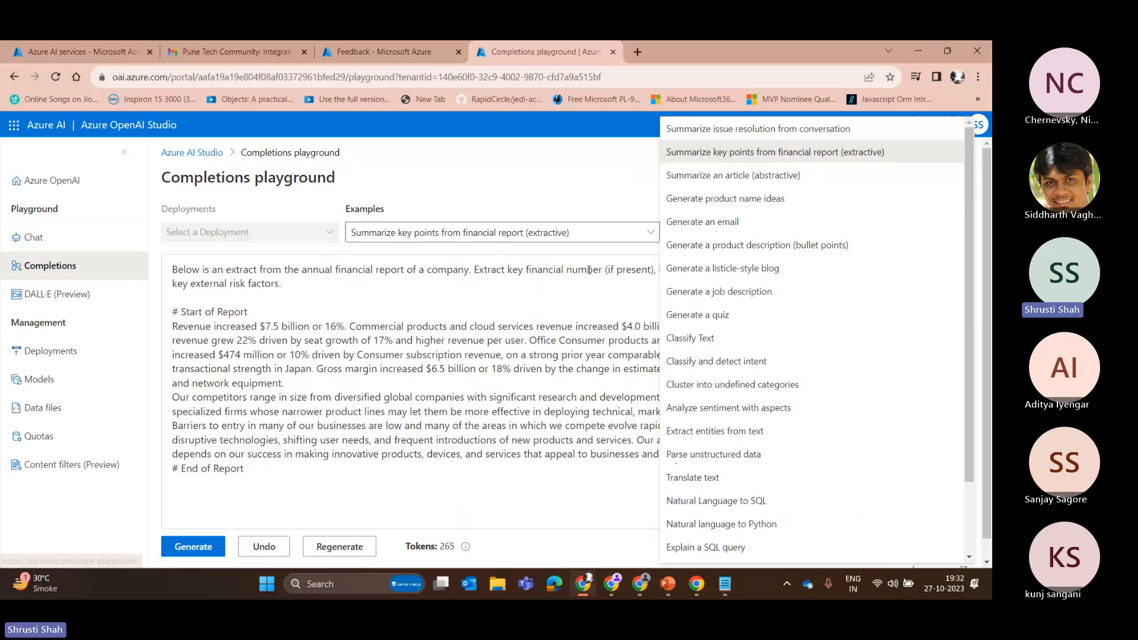
pyautogui.scroll(-2, 729, 501)
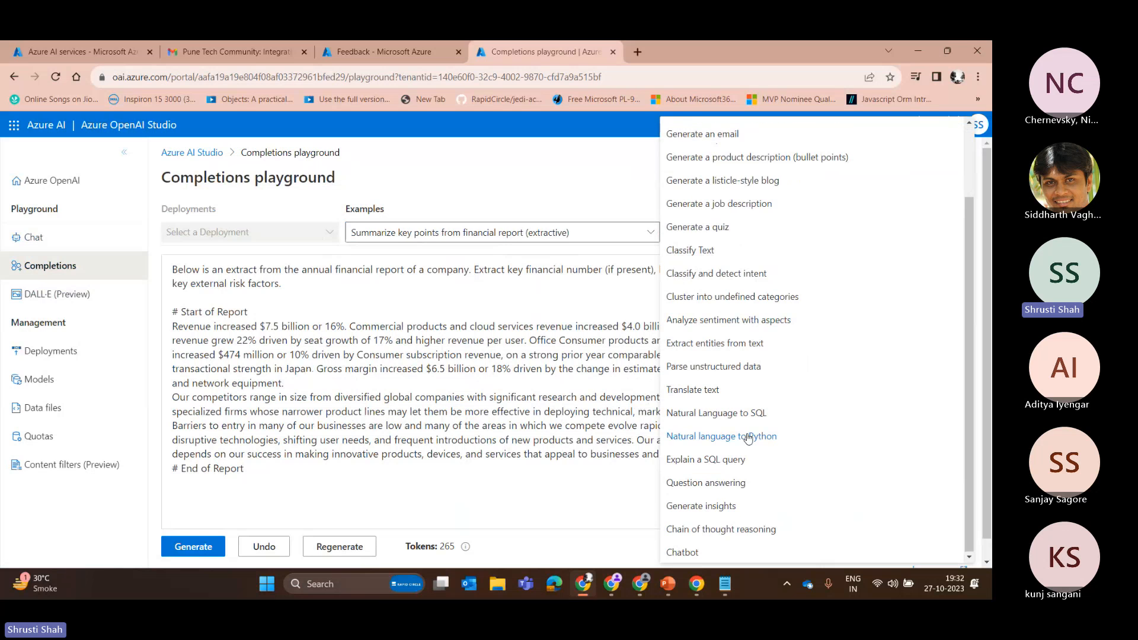
pyautogui.click(324, 469)
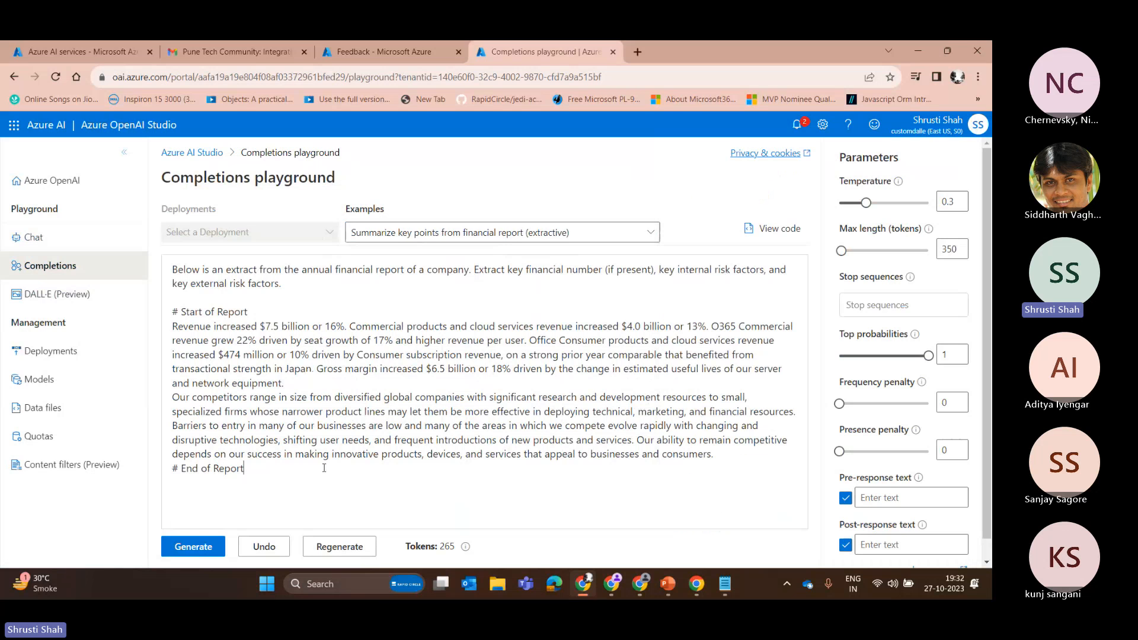
# - Review the endpoint, parameters and prompt in the Python sample code for the financial report example, and close the Sample Code dialog
pyautogui.click(757, 239)
pyautogui.tripleClick(652, 437)
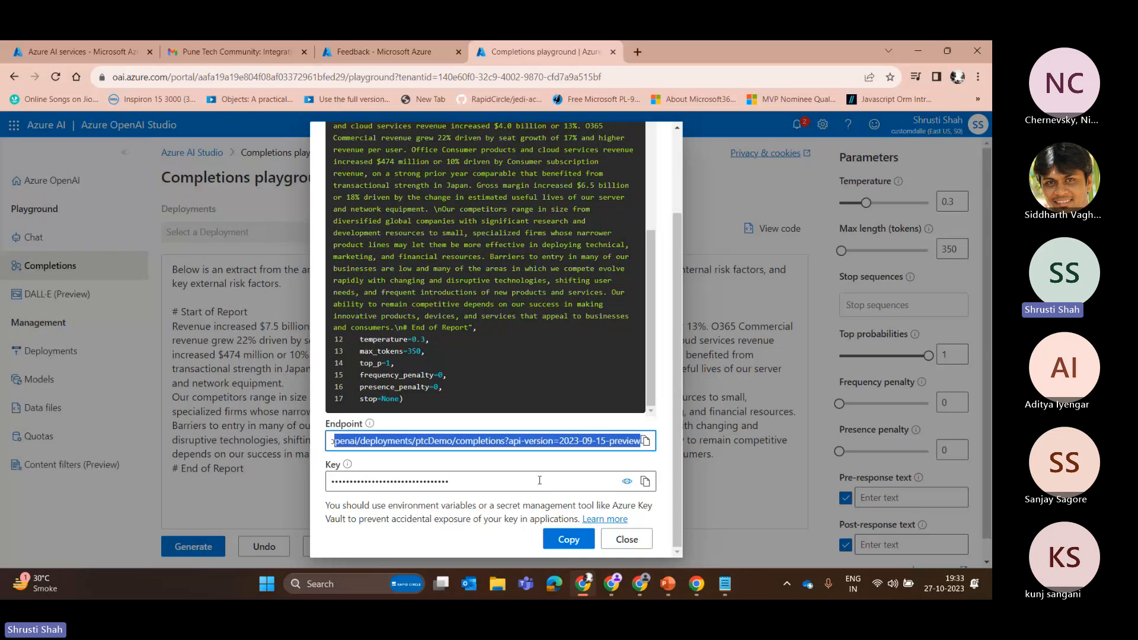
pyautogui.click(497, 338)
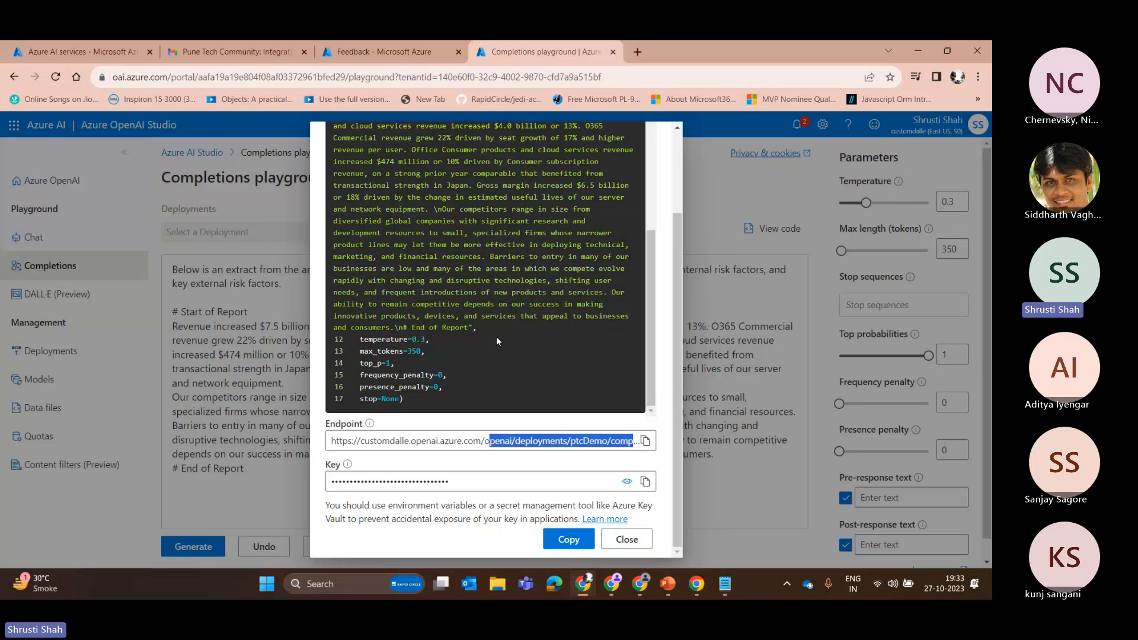
pyautogui.scroll(10, 492, 339)
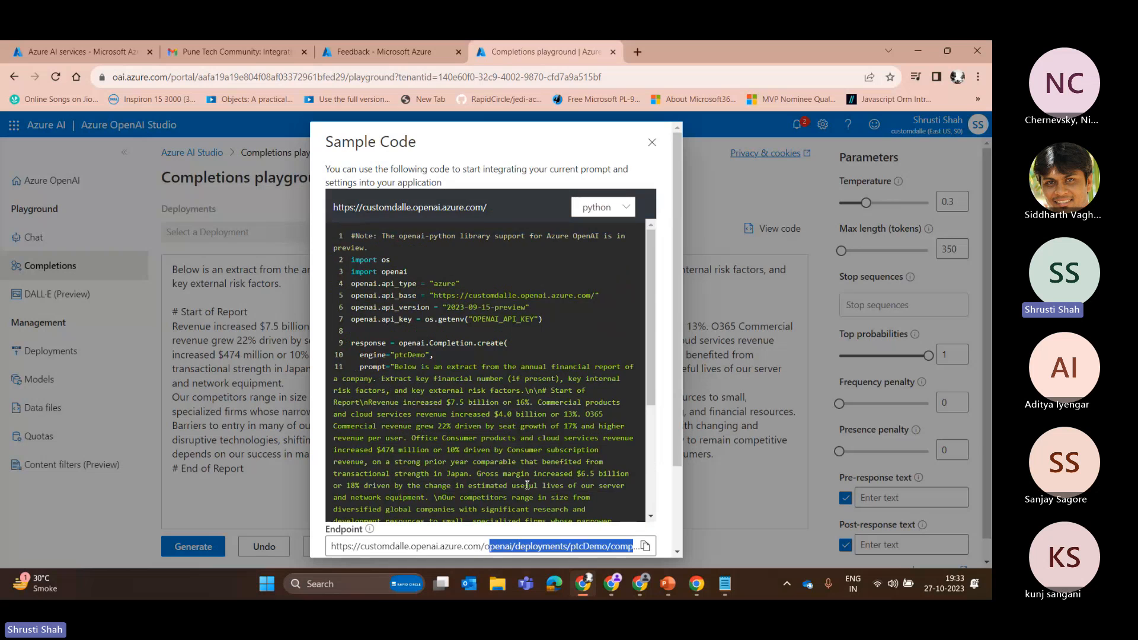
pyautogui.click(652, 142)
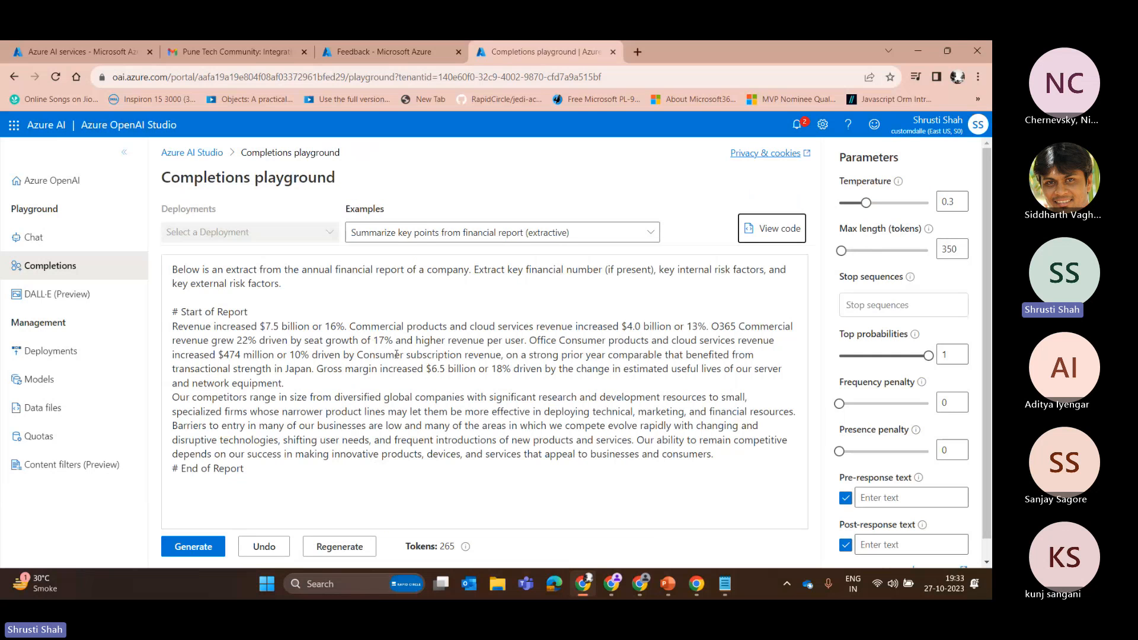
# - Switch to the browser window with the Microsoft Teams meeting
pyautogui.click(618, 584)
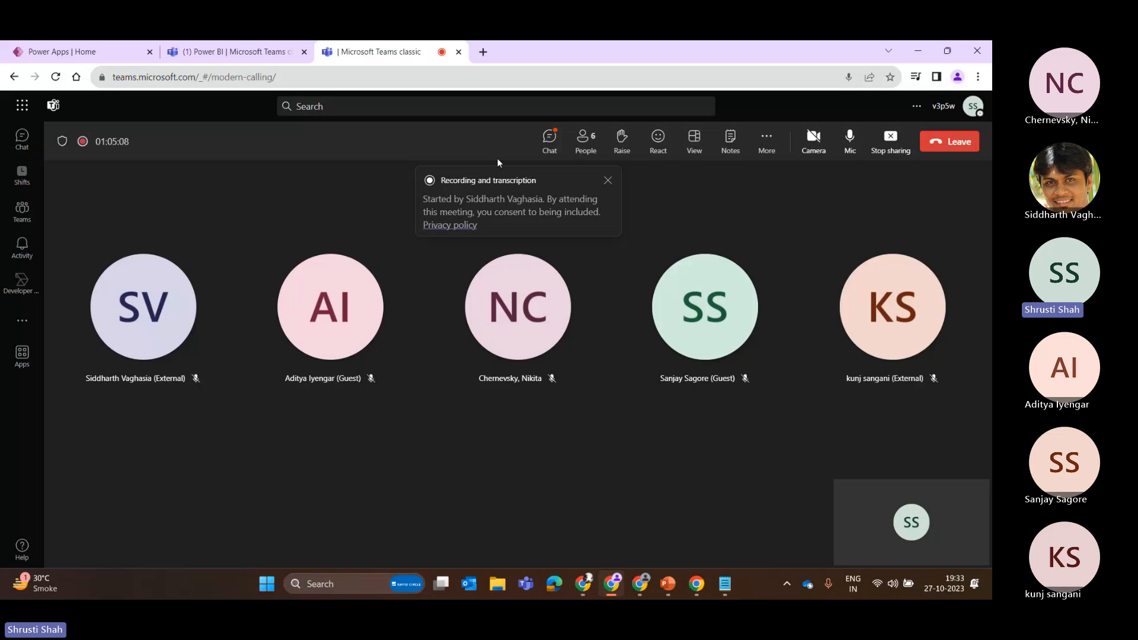